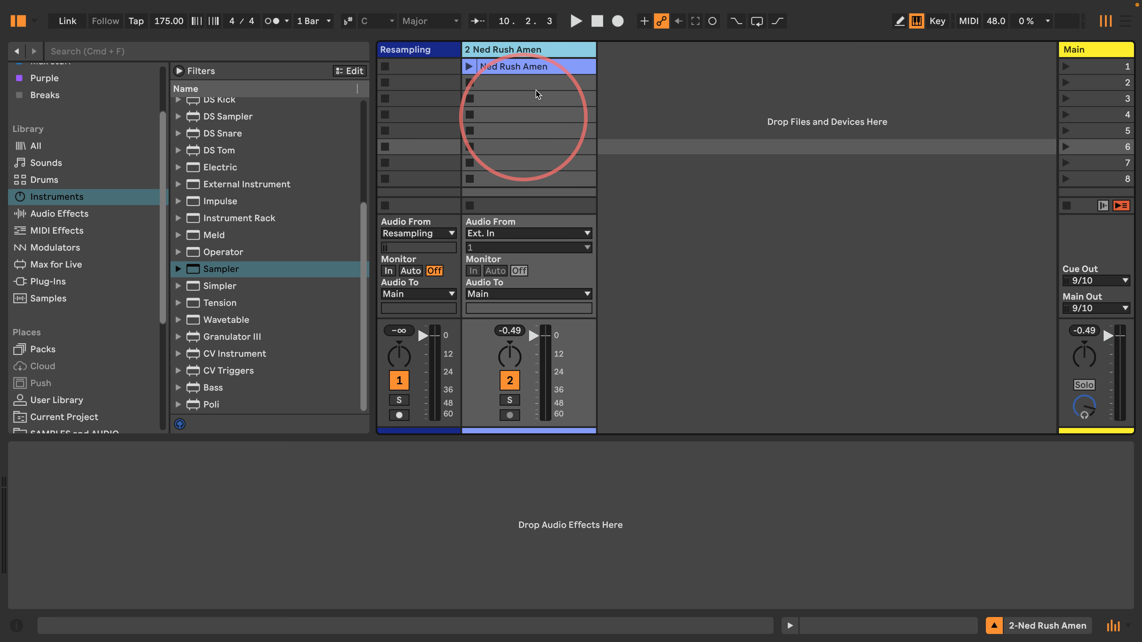
# Preview the Ned Rush Amen clip and drop a Sampler onto a new track
pyautogui.click(518, 68)
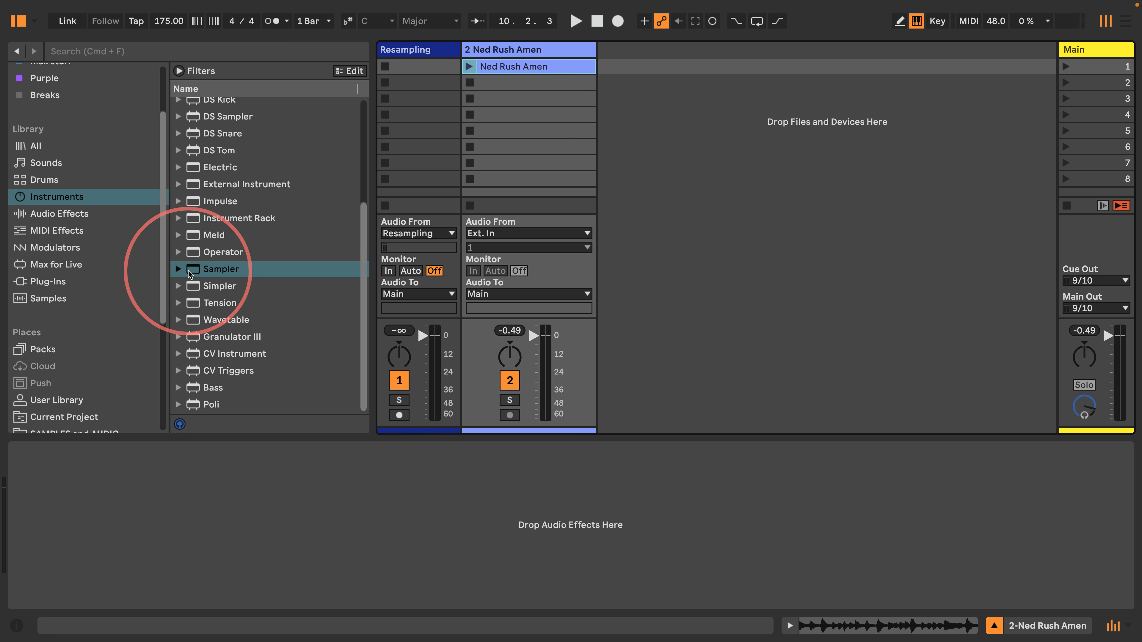
pyautogui.moveTo(221, 270); pyautogui.dragTo(638, 134)
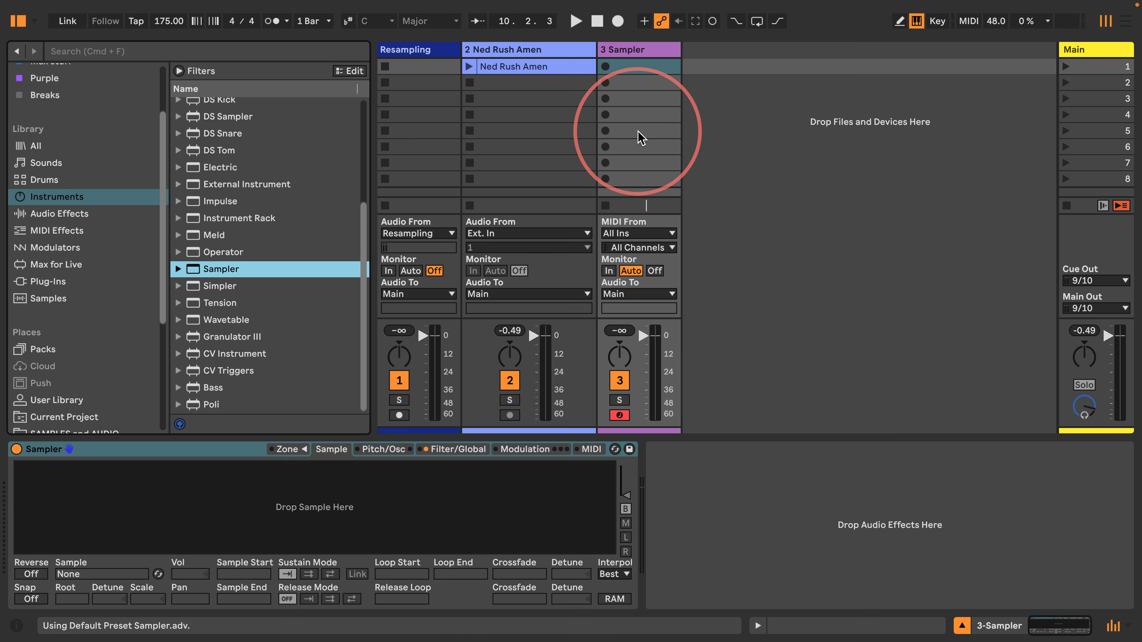
pyautogui.scroll(-5, 36, 216)
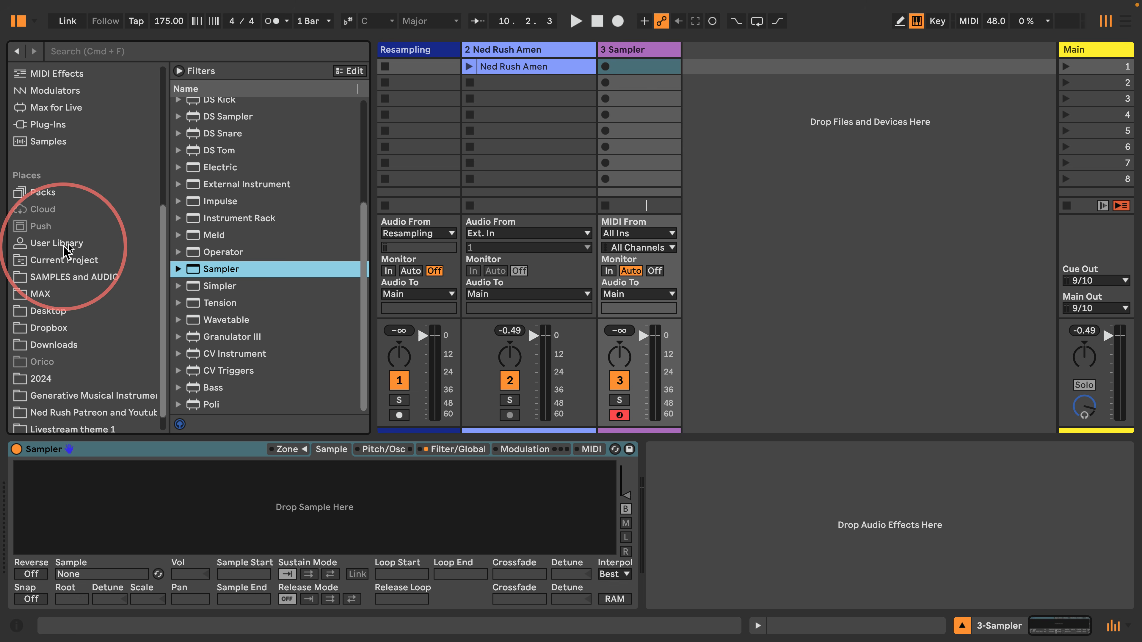
# Copy the Sampler into User Library Defaults > Slicing as Sampler.adv, then delete its temporary track
pyautogui.click(45, 246)
pyautogui.click(192, 140)
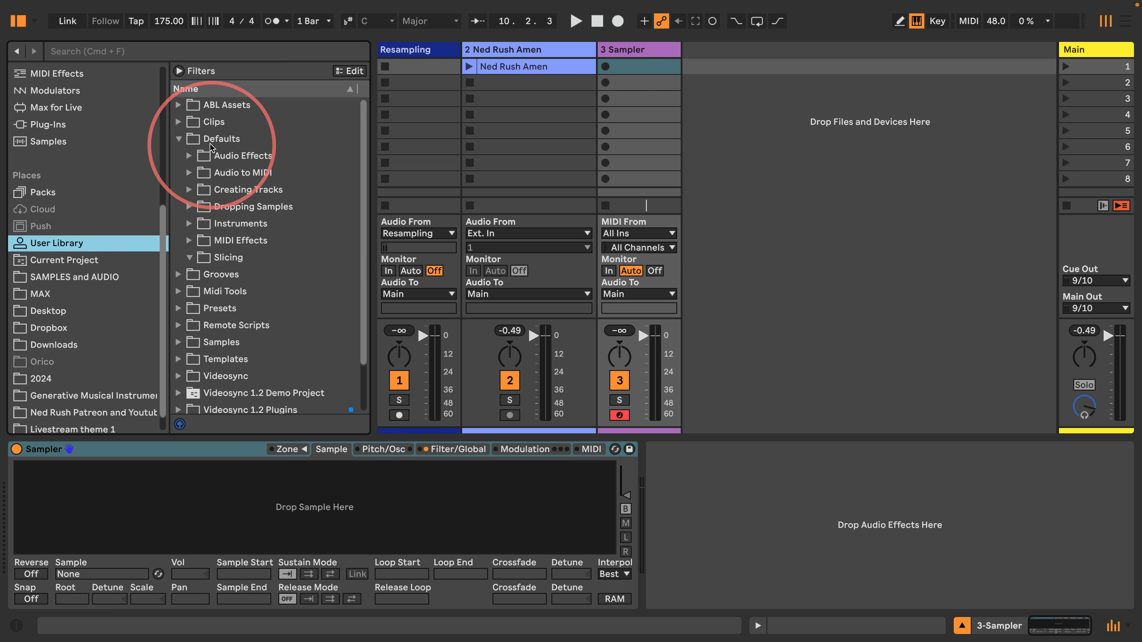
pyautogui.click(205, 260)
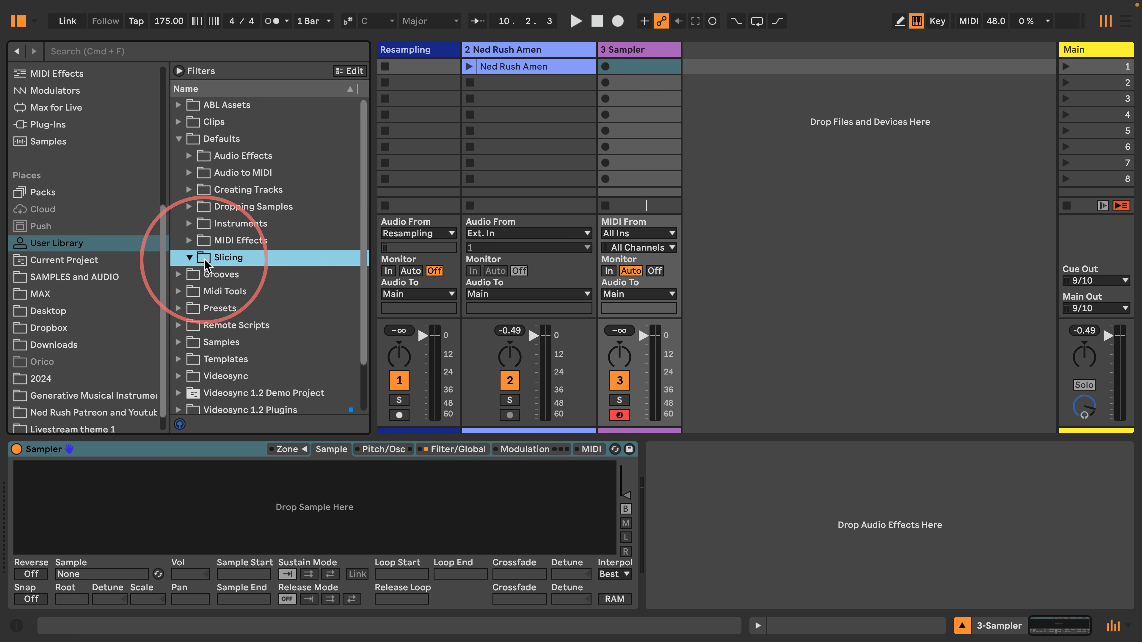
pyautogui.moveTo(95, 448); pyautogui.dragTo(220, 259)
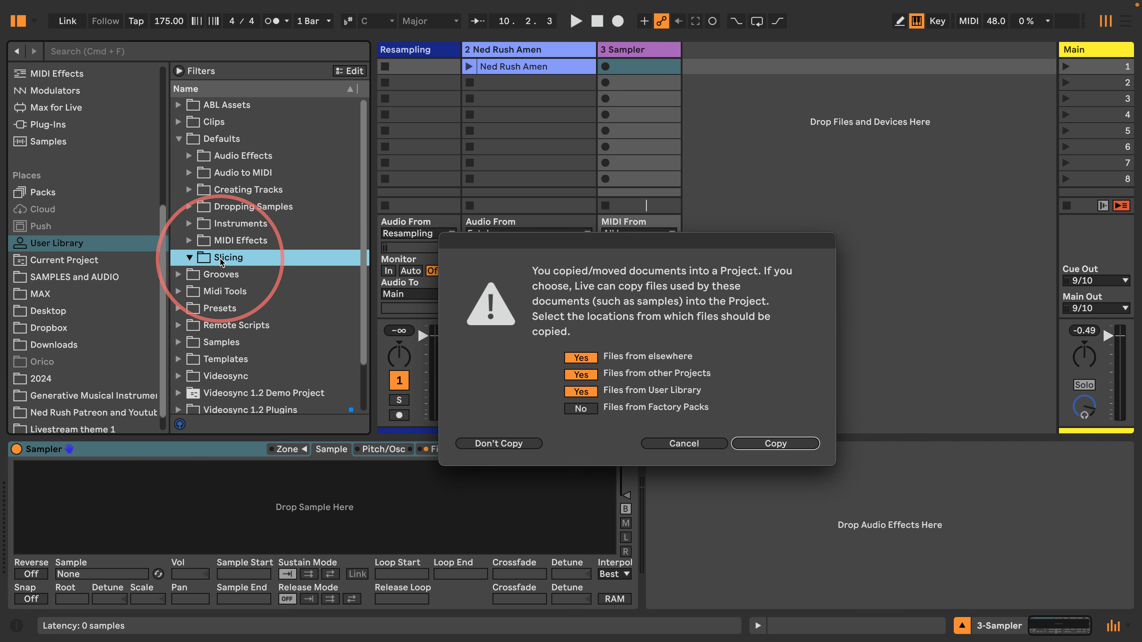
pyautogui.click(744, 444)
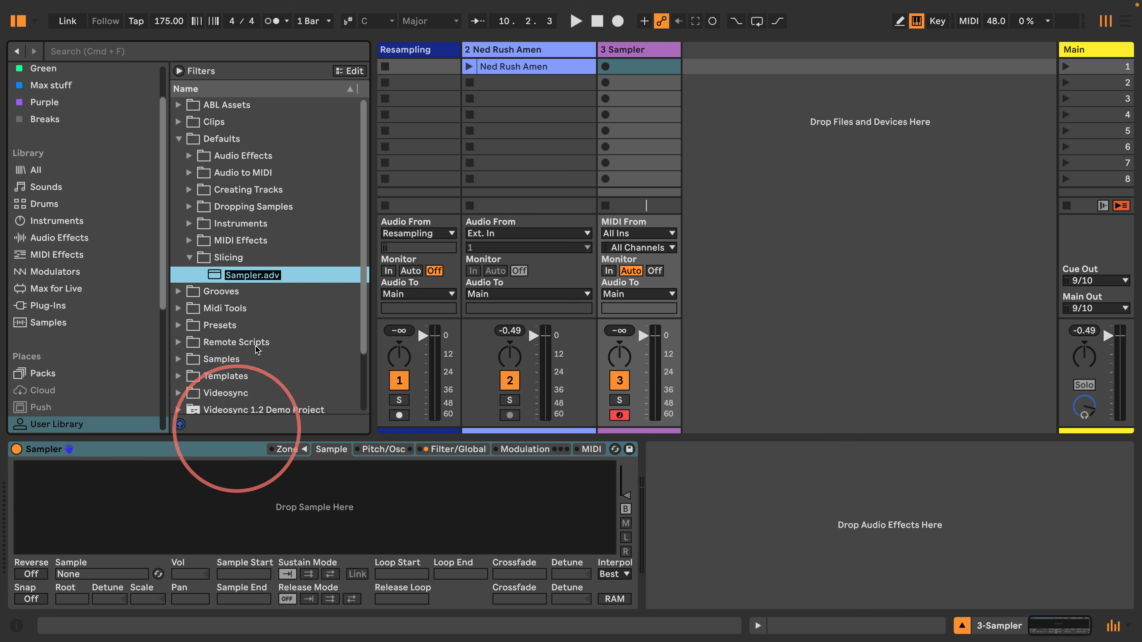
pyautogui.click(638, 51)
pyautogui.press('Delete')
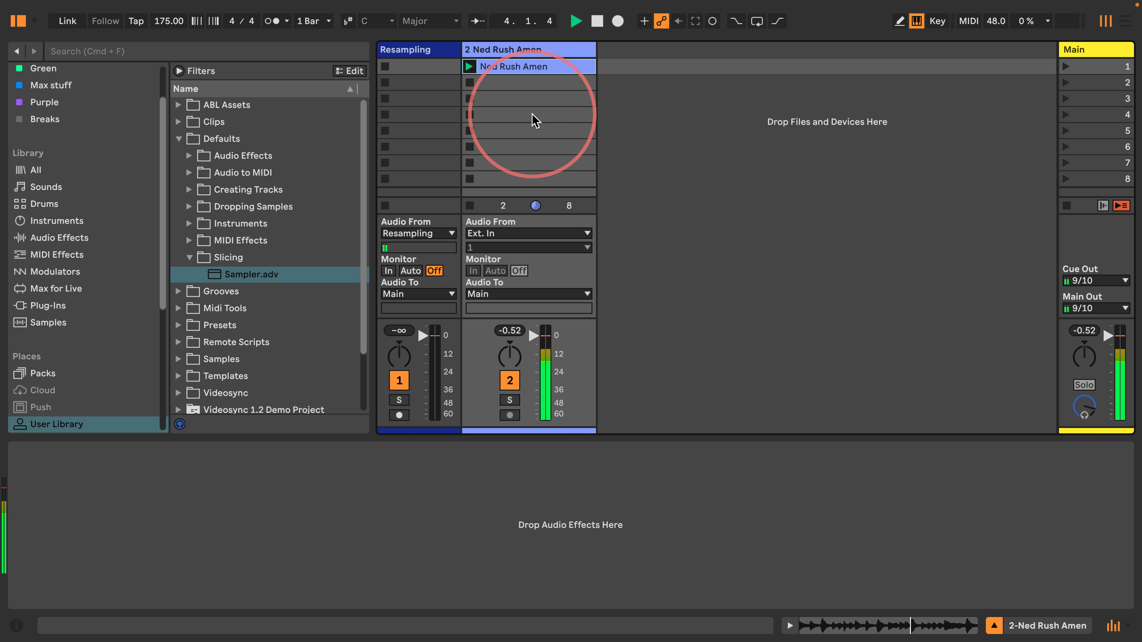
# Stop playback, cancel a Slice to New MIDI Track attempt, and show the Amen clip's waveform and warp settings
pyautogui.press('space')
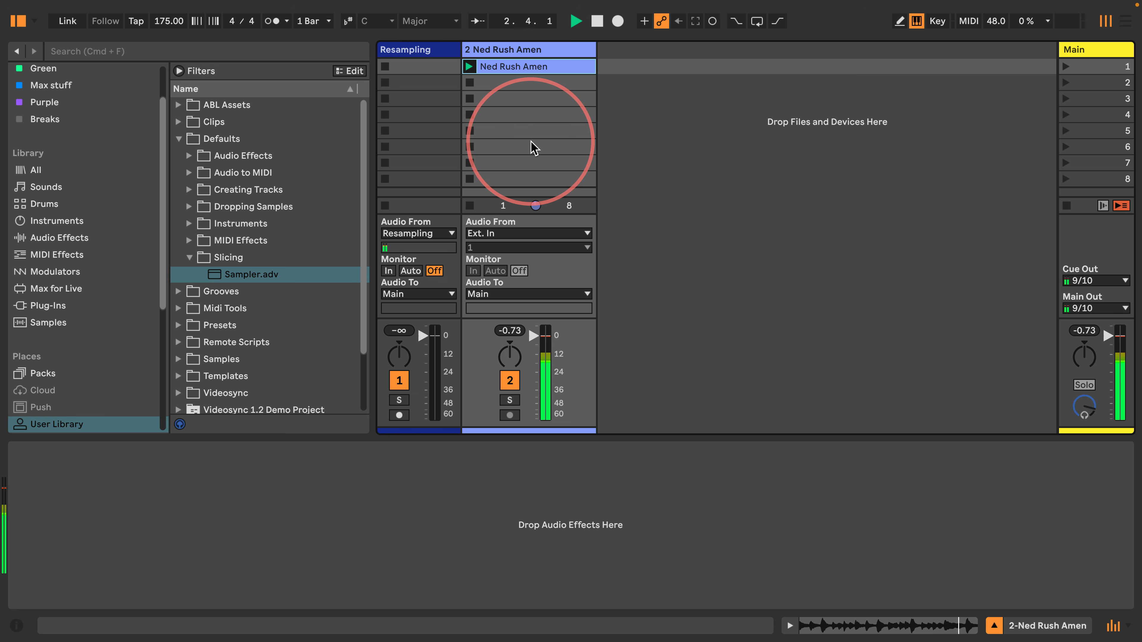
pyautogui.rightClick(526, 66)
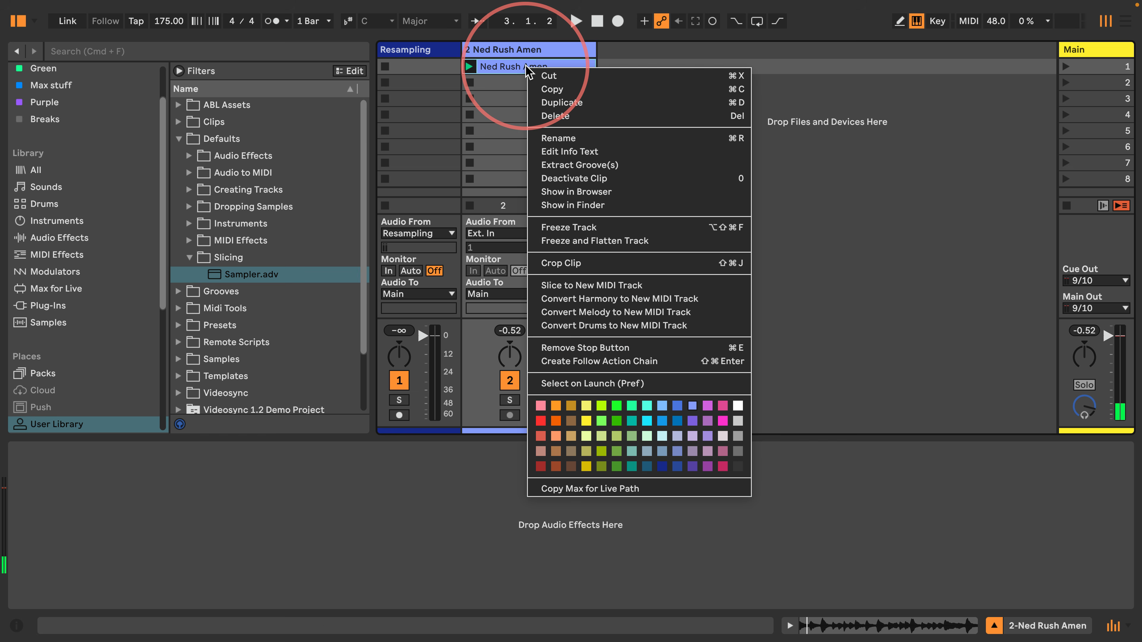
pyautogui.click(598, 286)
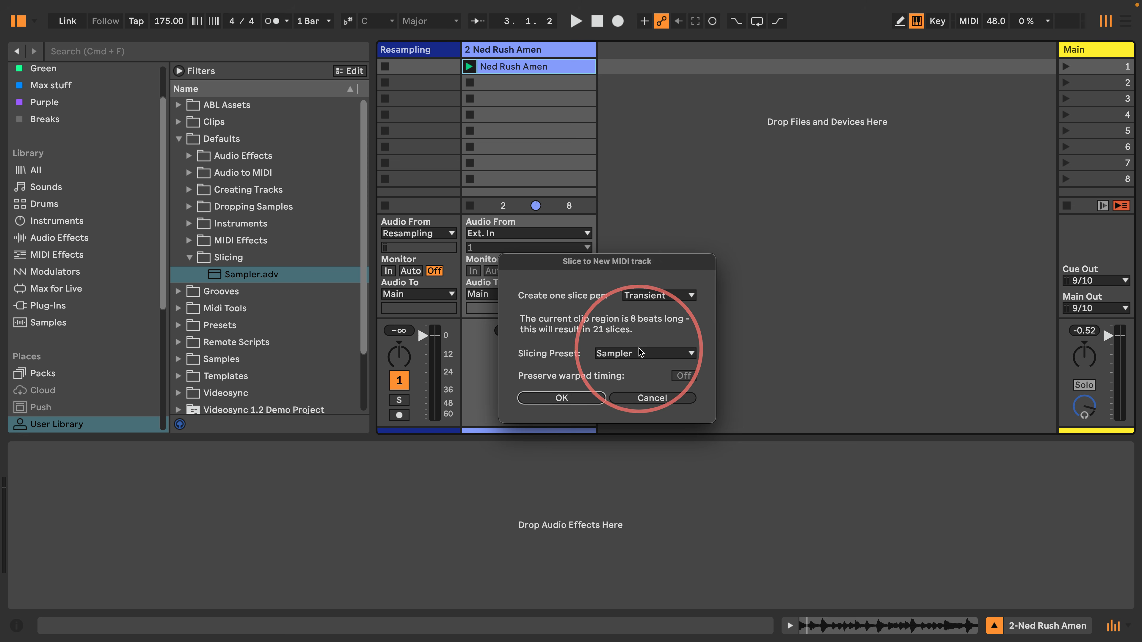
pyautogui.click(634, 399)
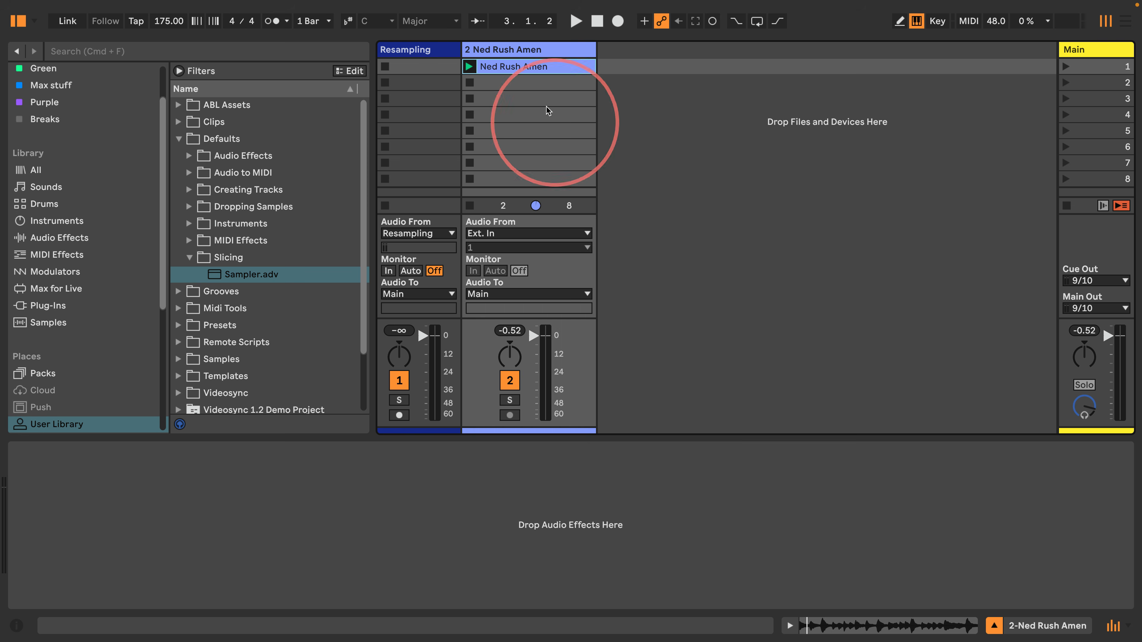
pyautogui.click(519, 67)
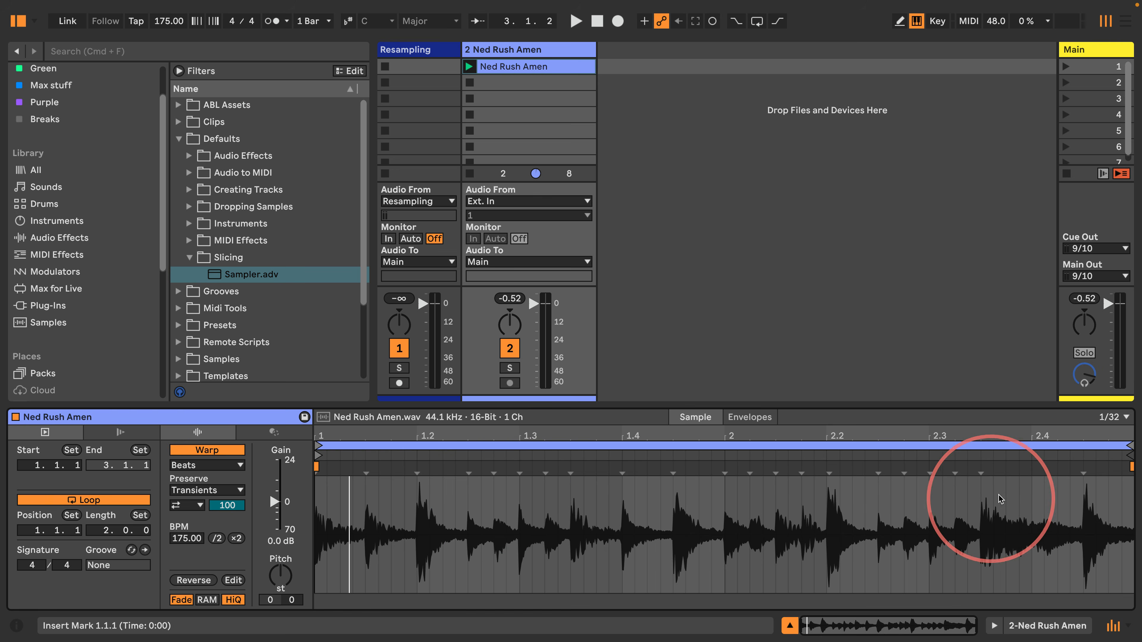
# Insert an extra transient marker near beat 2.4 in the Amen waveform, then clear the time selection
pyautogui.rightClick(1033, 490)
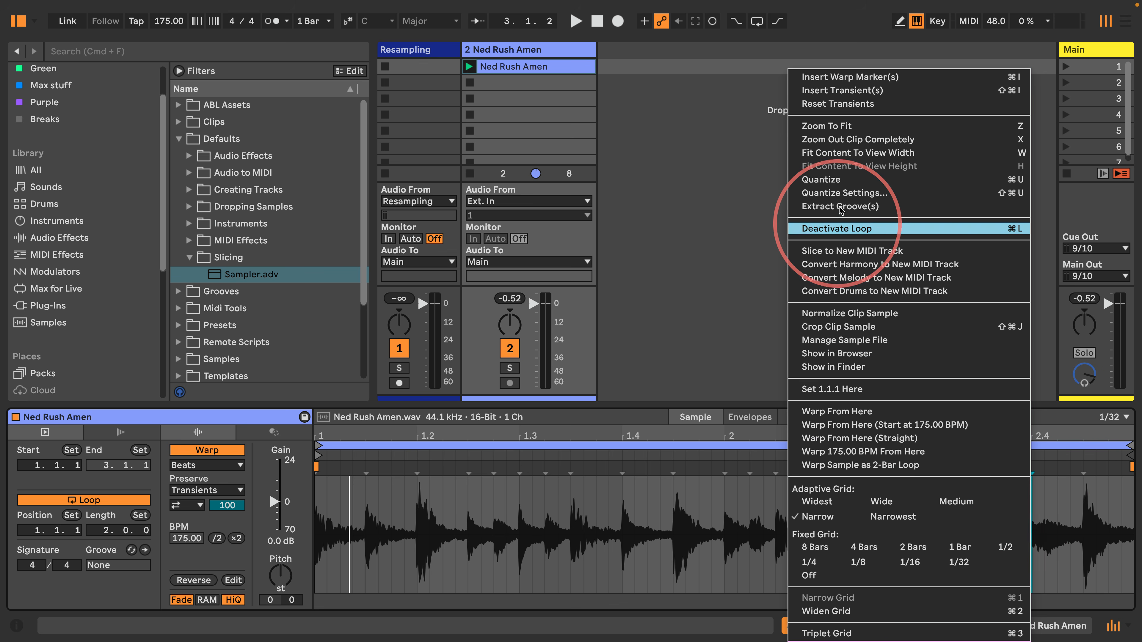
pyautogui.click(845, 90)
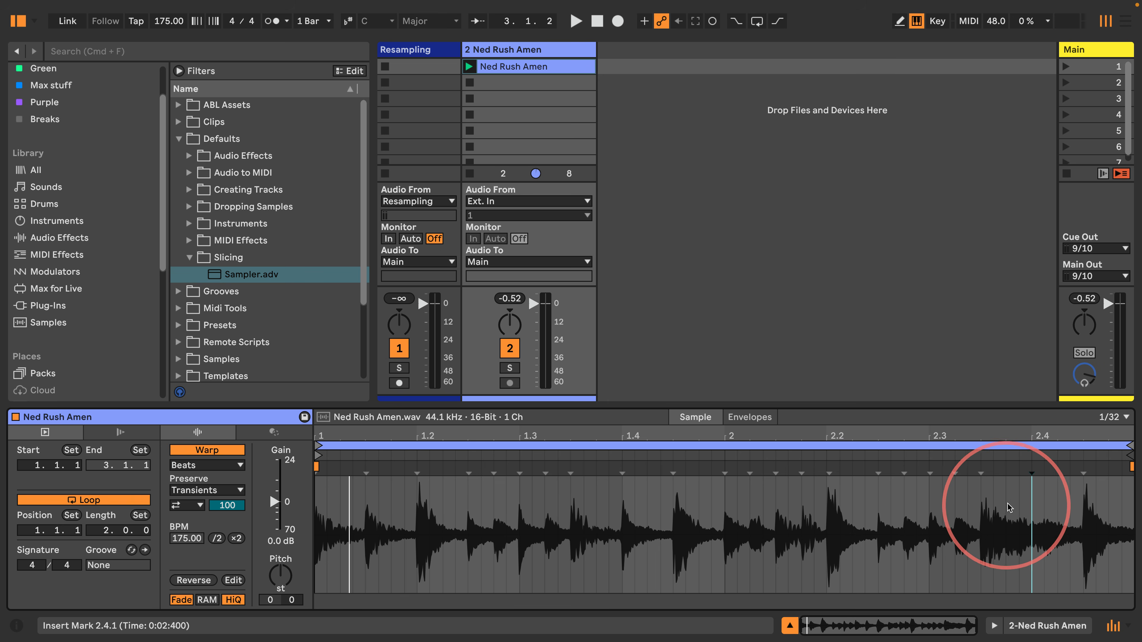
pyautogui.moveTo(1044, 495); pyautogui.dragTo(1012, 490)
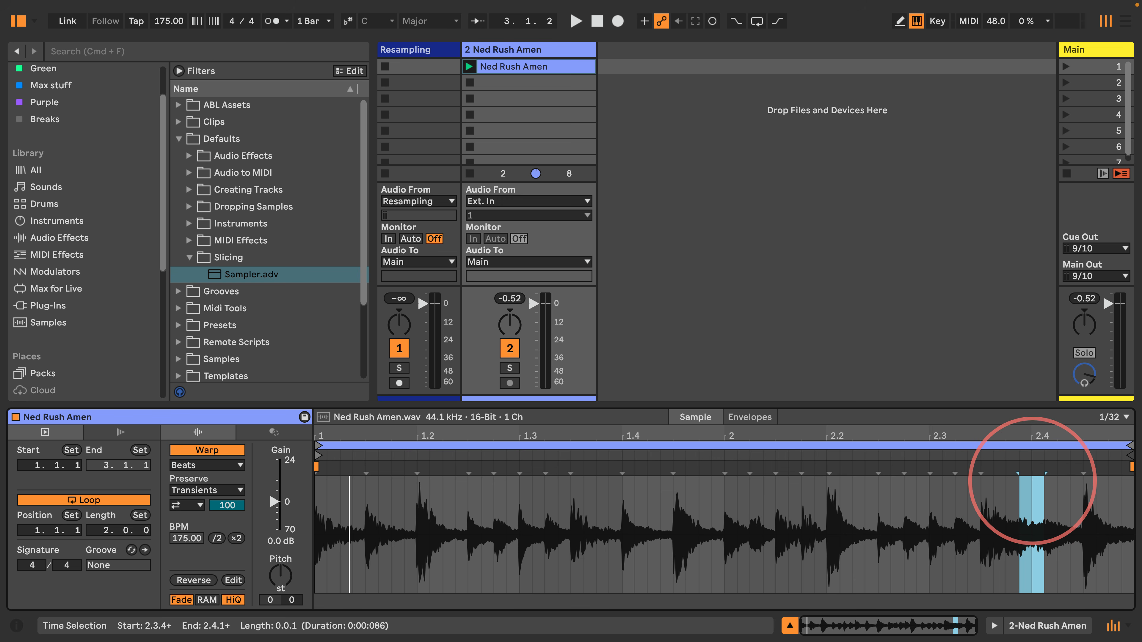
pyautogui.click(963, 449)
pyautogui.click(520, 486)
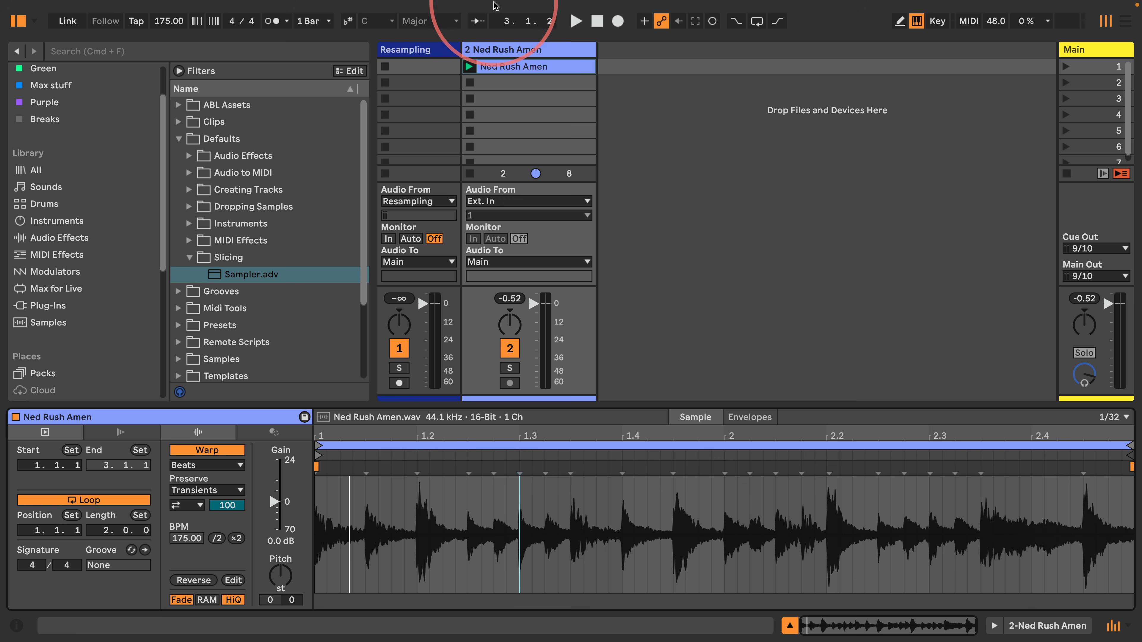
# Slice the Amen clip by Transient with the Sampler preset into 21 slices on a new MIDI track and launch it
pyautogui.rightClick(518, 67)
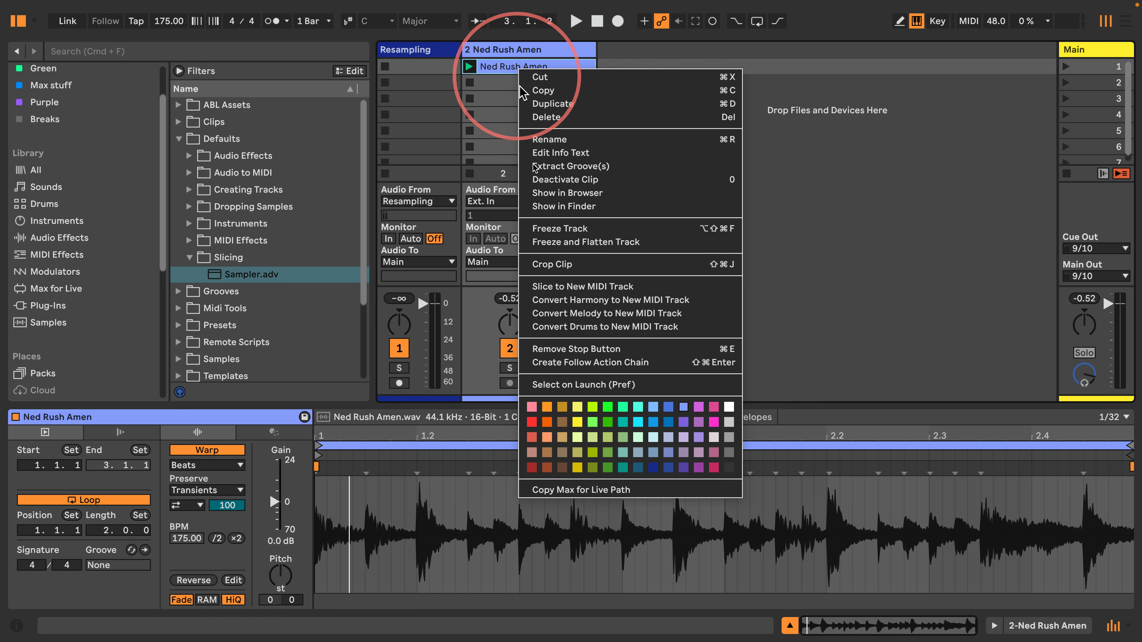
pyautogui.click(540, 287)
pyautogui.click(647, 295)
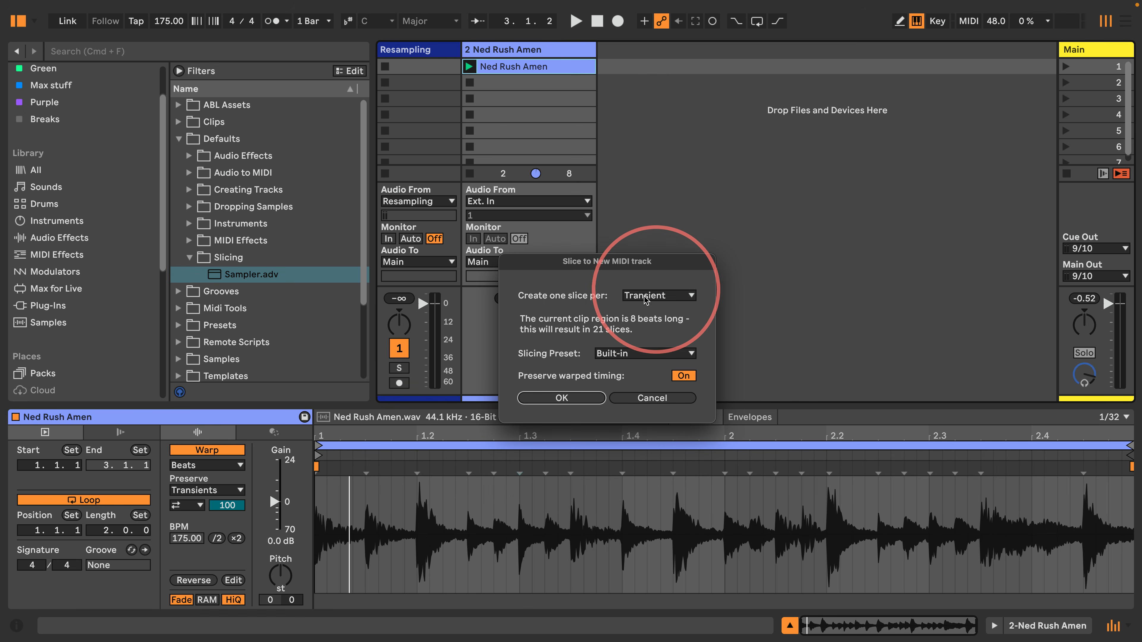
pyautogui.click(588, 352)
pyautogui.click(608, 353)
pyautogui.click(630, 369)
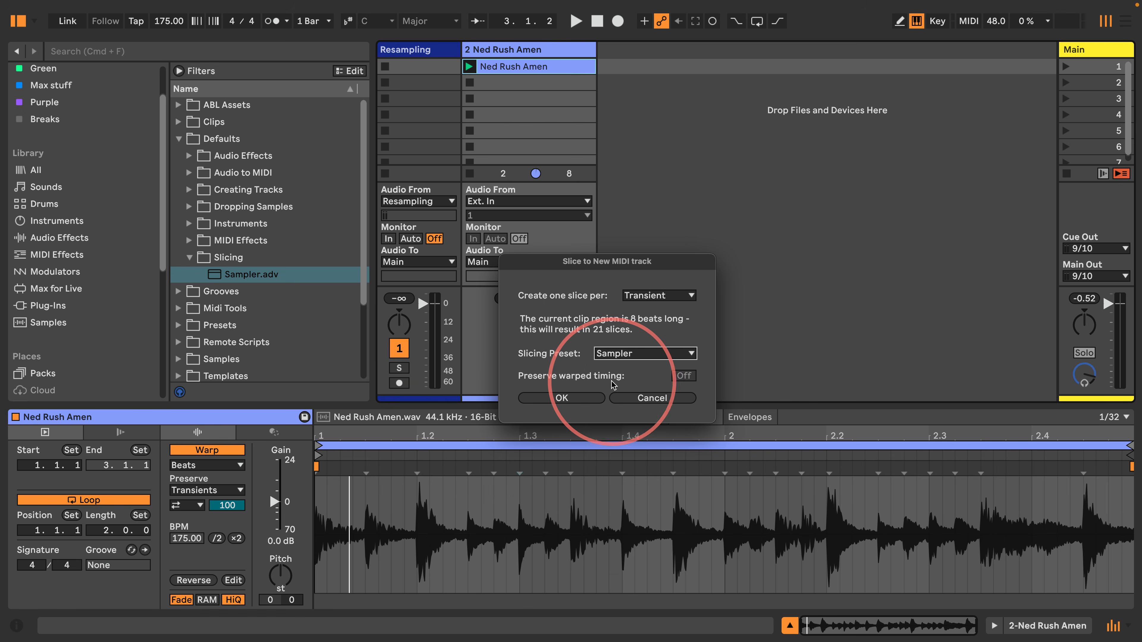
pyautogui.click(561, 398)
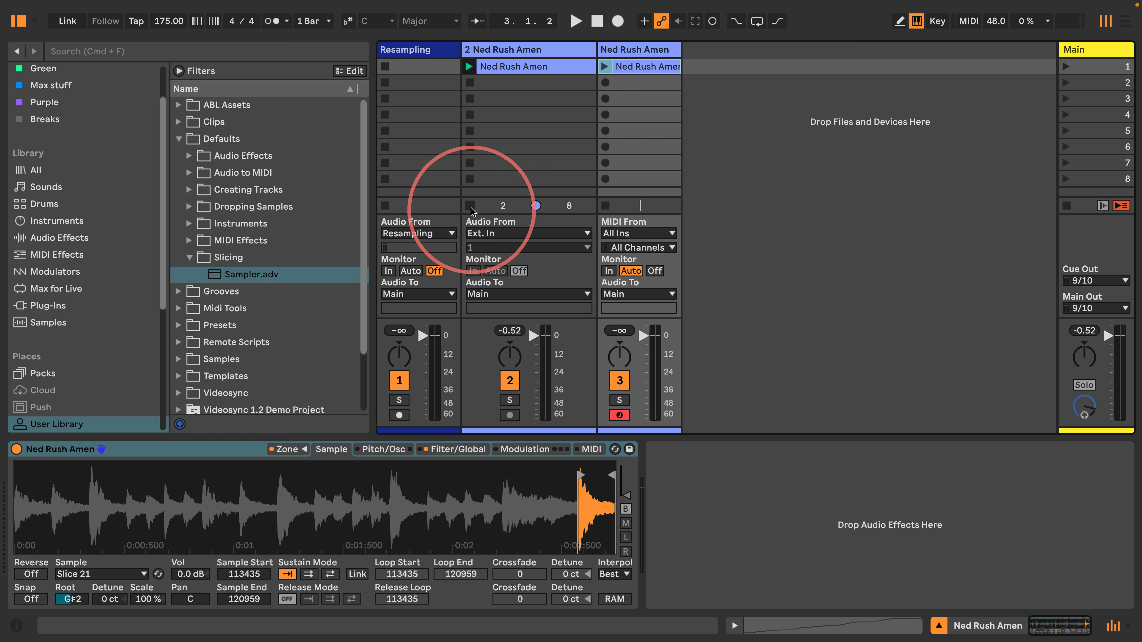
pyautogui.click(604, 66)
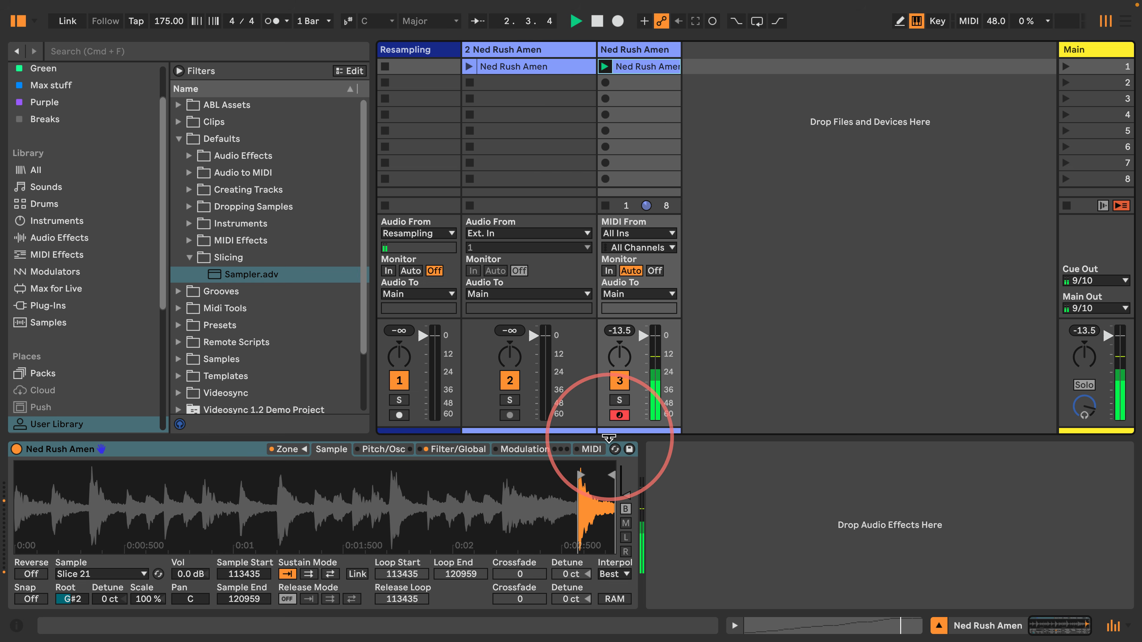
# Set the Sampler's filter key tracking to 0 % on Filter/Global and audition the beat
pyautogui.click(457, 449)
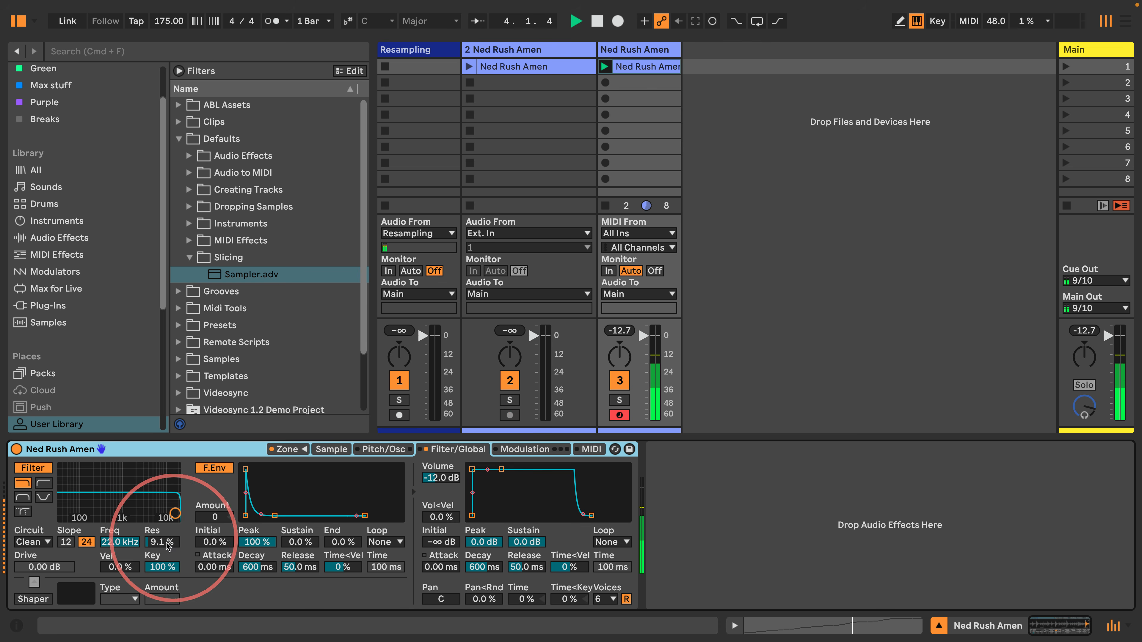
pyautogui.click(155, 567)
pyautogui.press('Delete')
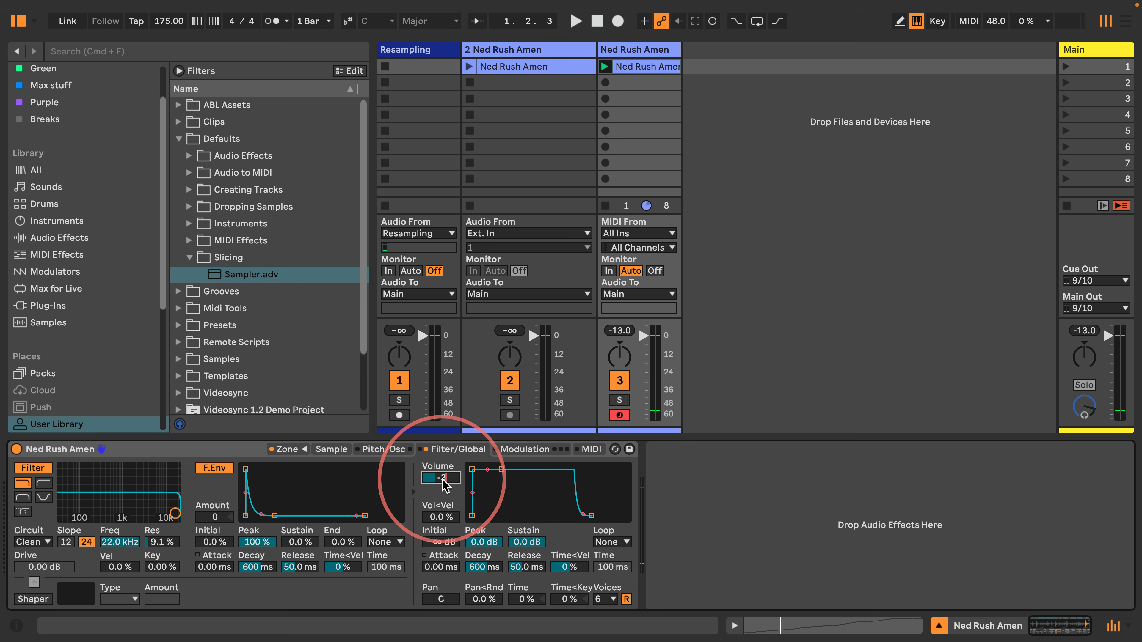
pyautogui.press('space')
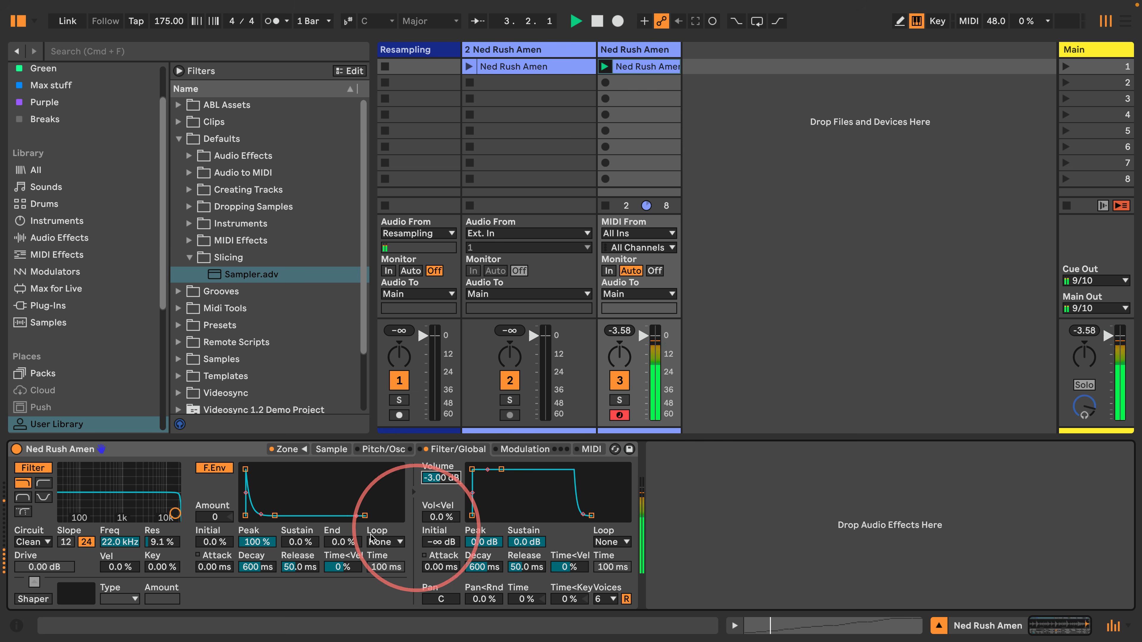
pyautogui.press('space')
# Lower the tempo to 119 BPM, audition it, and show the Sampler's slice zones
pyautogui.moveTo(166, 17); pyautogui.dragTo(166, 21)
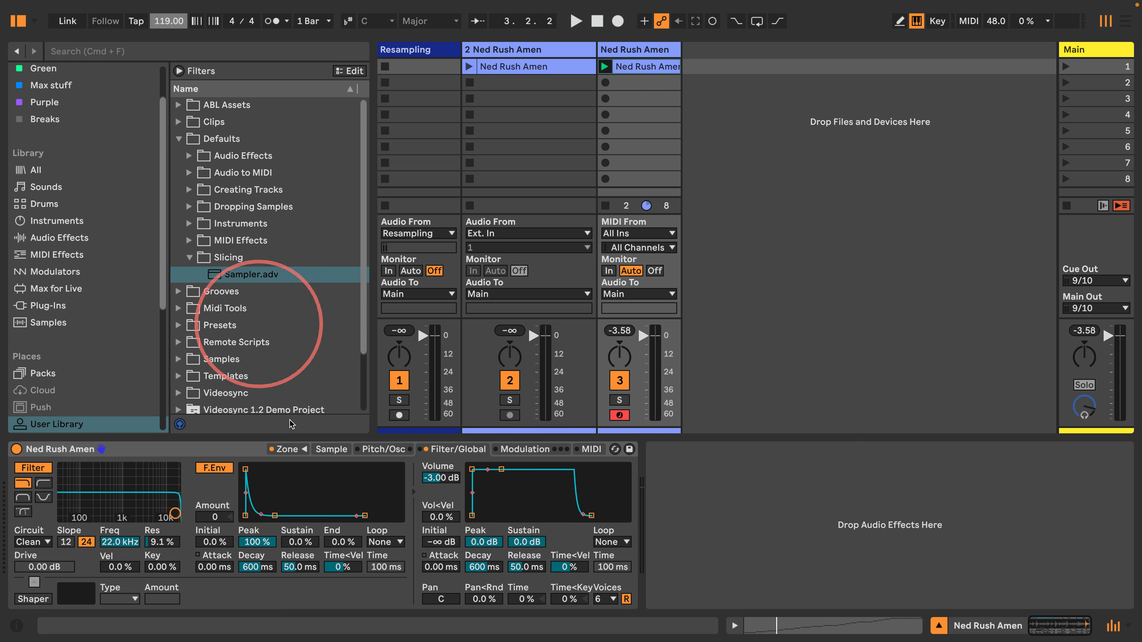
pyautogui.press('space')
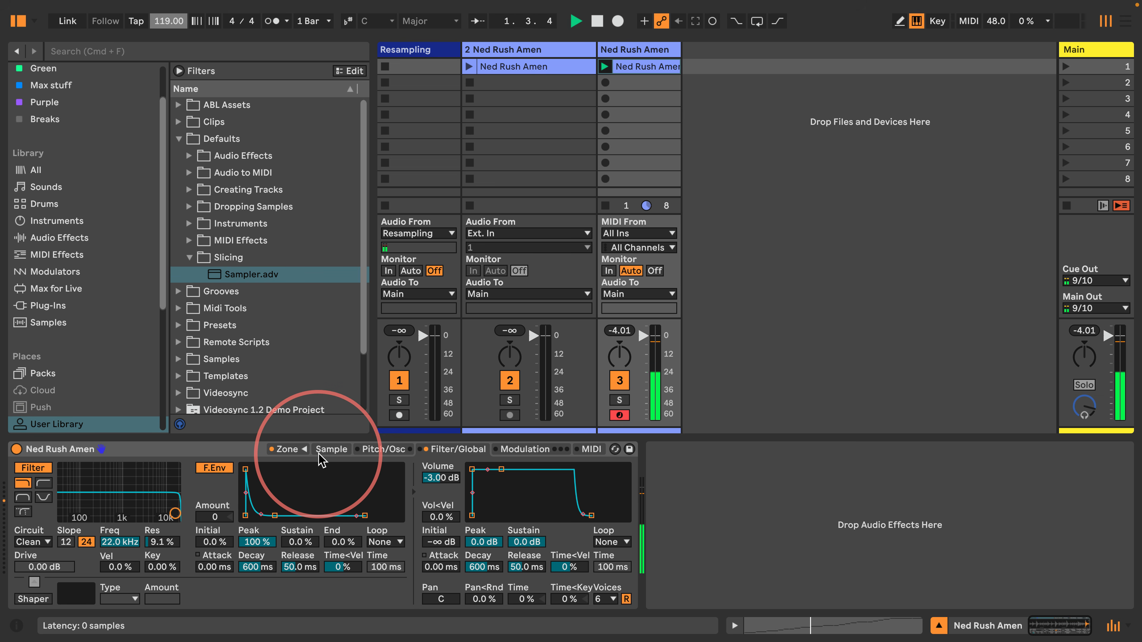
pyautogui.press('space')
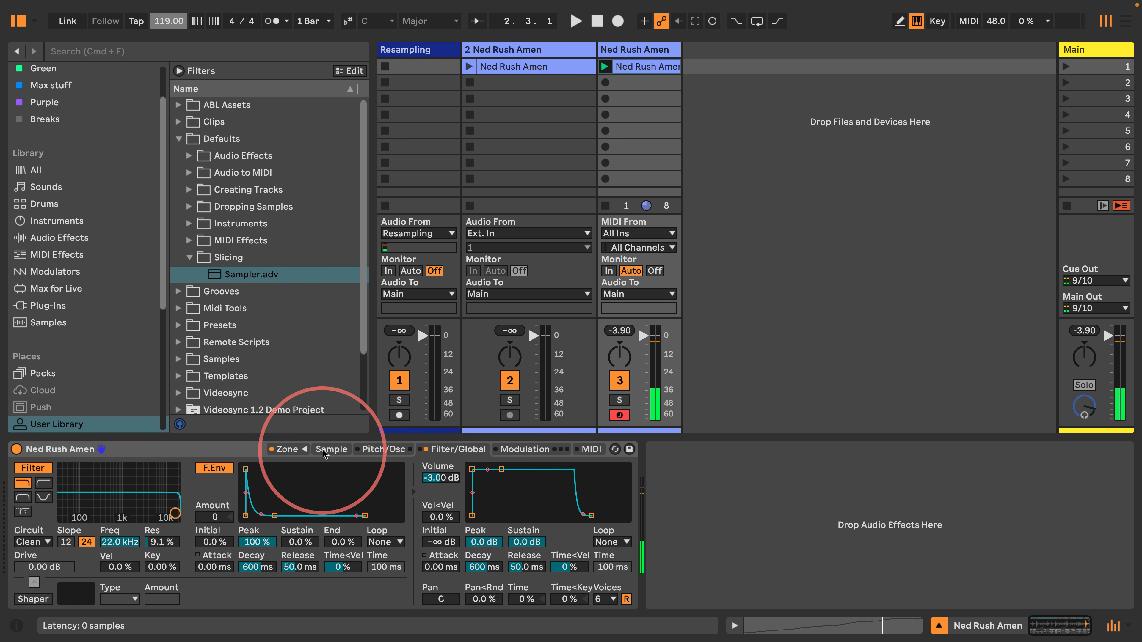
pyautogui.click(303, 449)
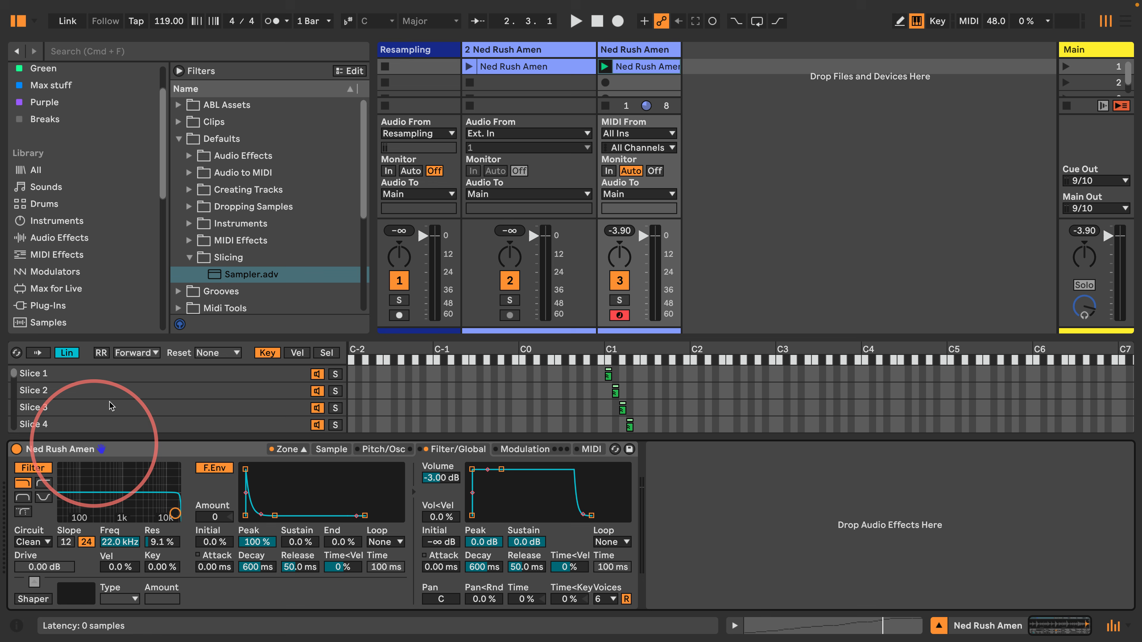
# Turn on slice playback mode and audition the slices on the Sample tab
pyautogui.click(38, 354)
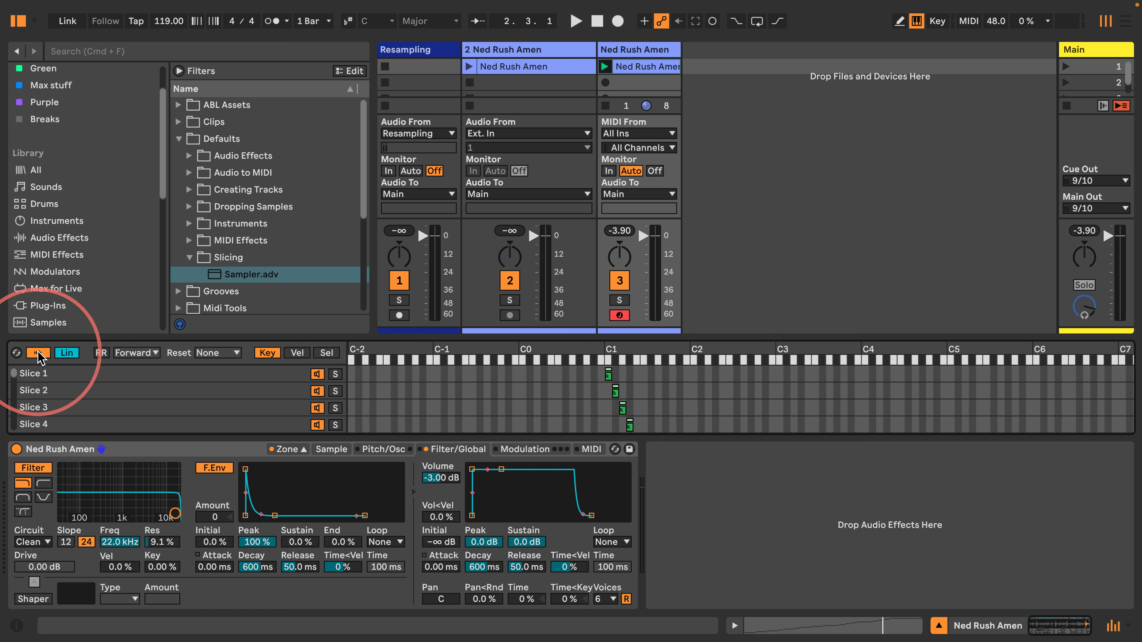
pyautogui.click(331, 450)
pyautogui.press('space')
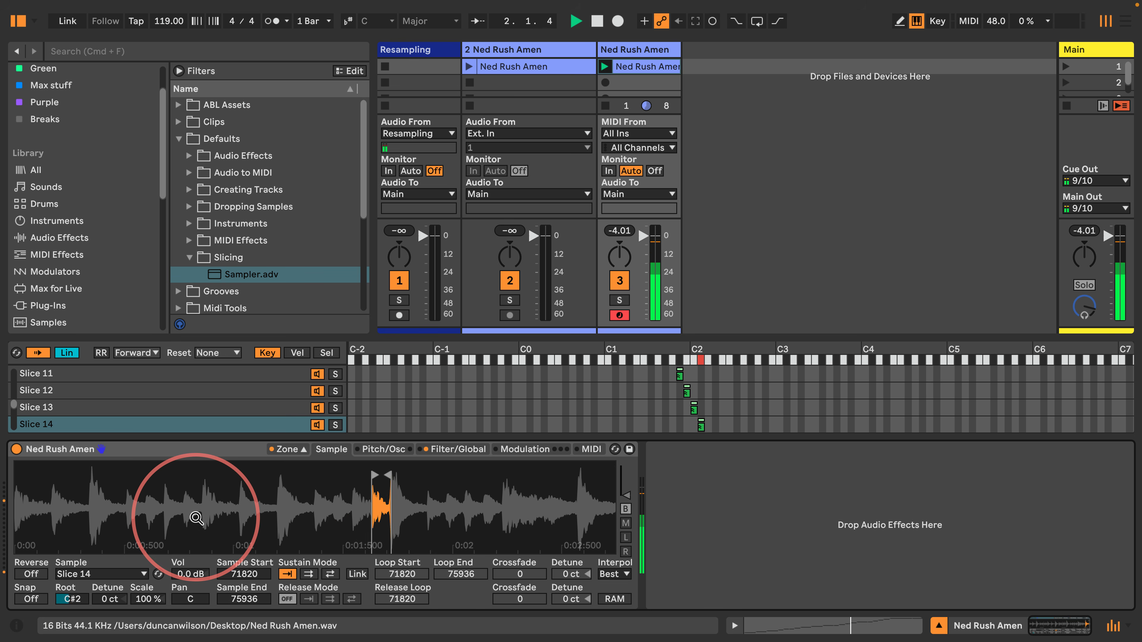
pyautogui.press('space')
# Trim Slice 14's end from sample 75936 to 75691 and audition the beat
pyautogui.click(99, 415)
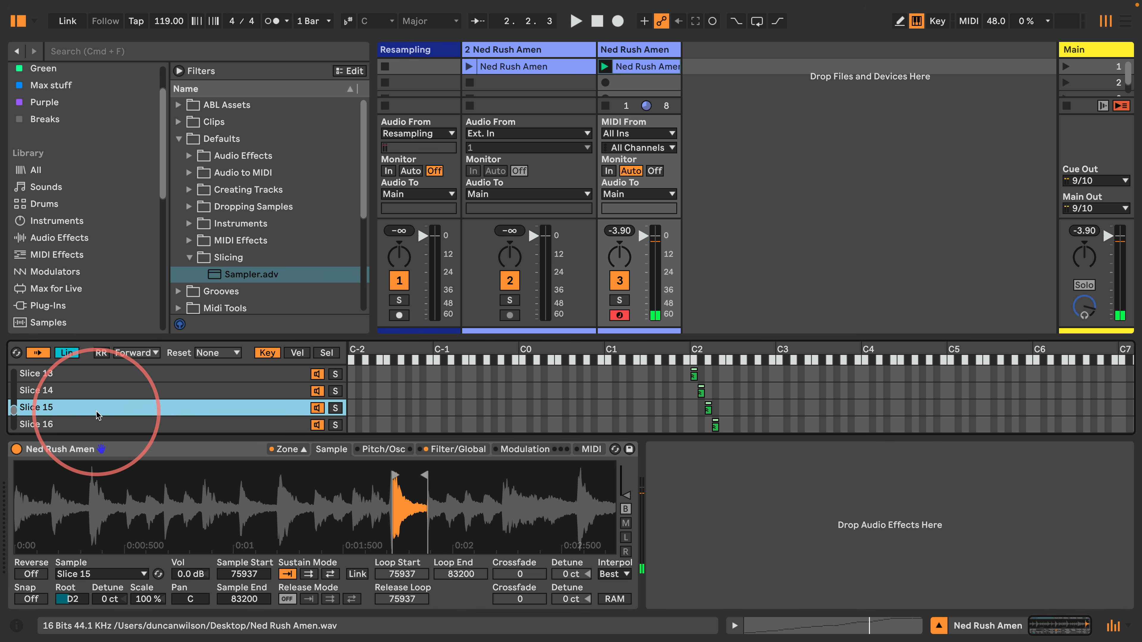
pyautogui.click(97, 390)
pyautogui.scroll(5, 369, 481)
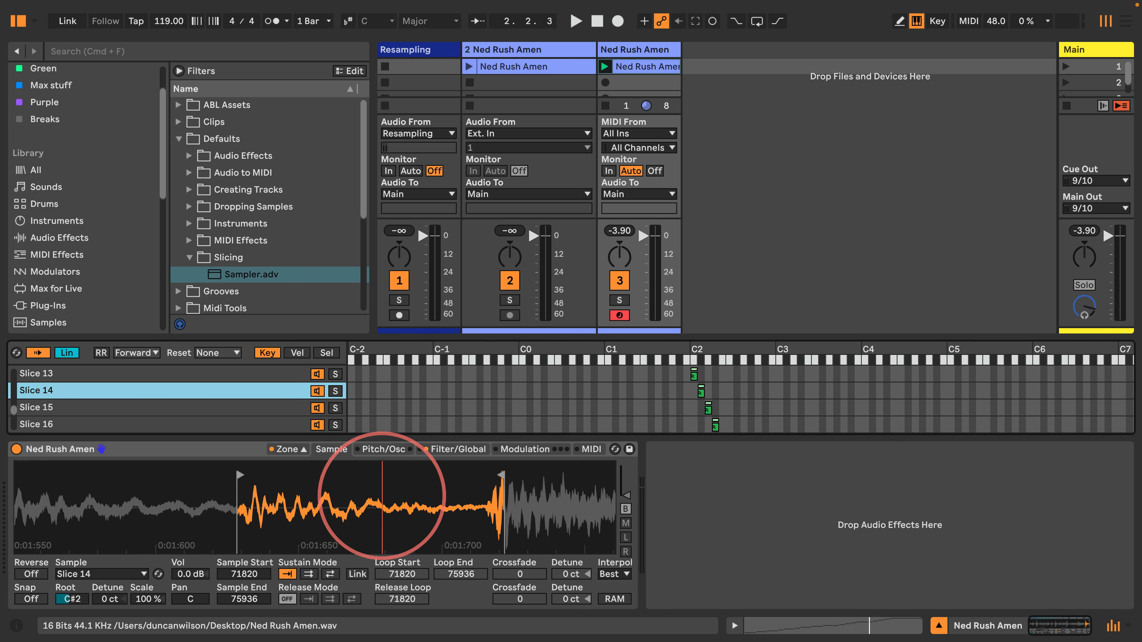
pyautogui.scroll(1, 391, 495)
pyautogui.moveTo(508, 474); pyautogui.dragTo(493, 476)
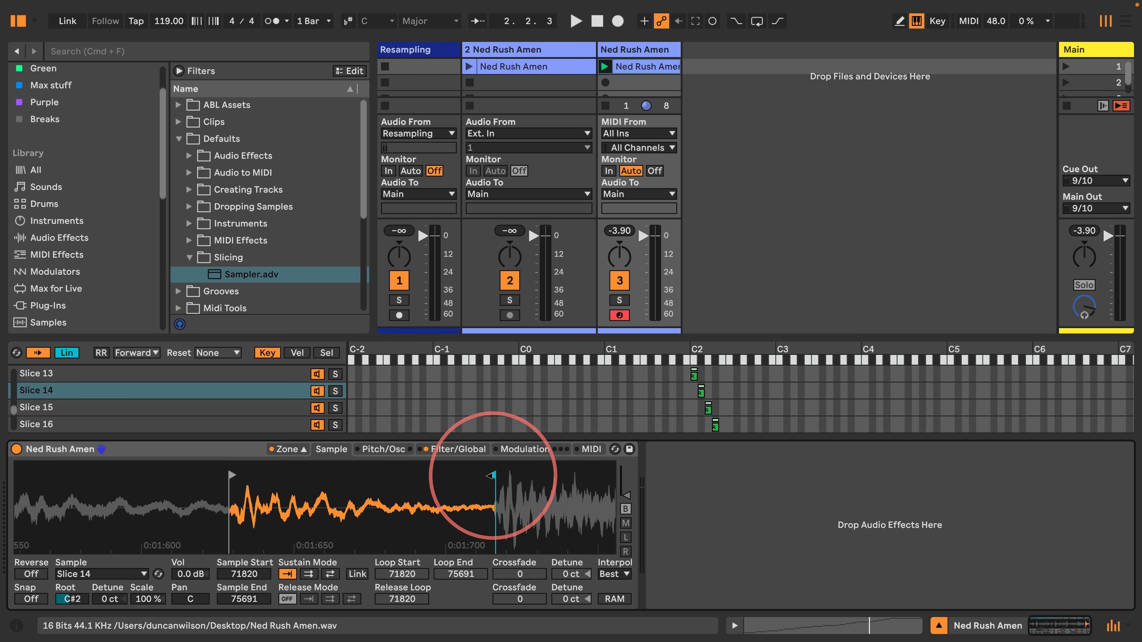
pyautogui.scroll(-6, 344, 485)
pyautogui.press('space')
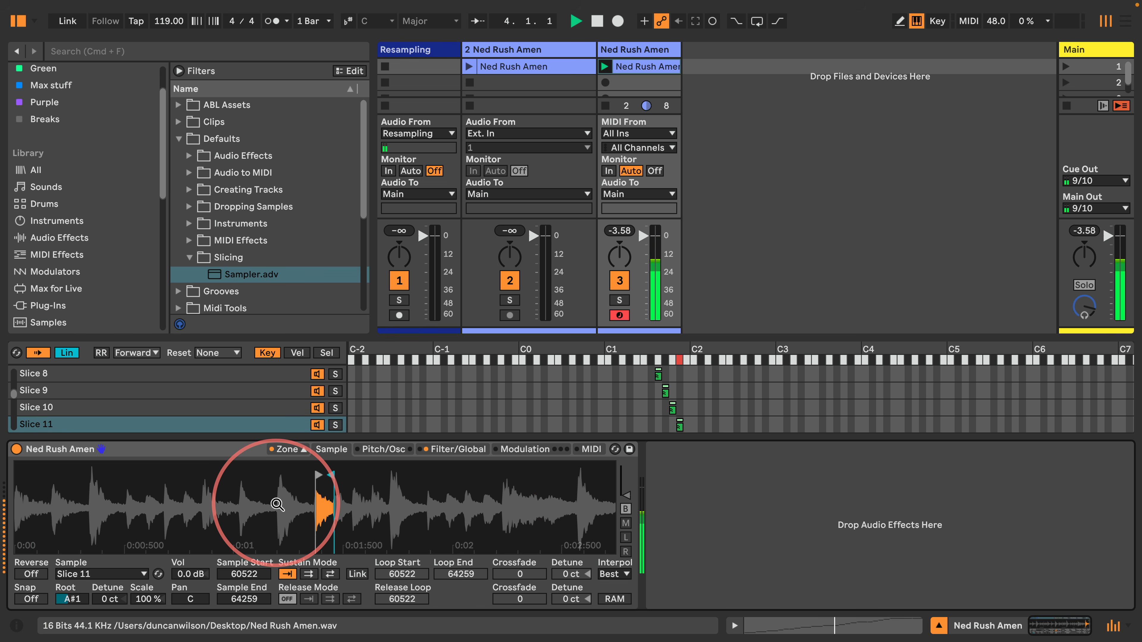
pyautogui.press('space')
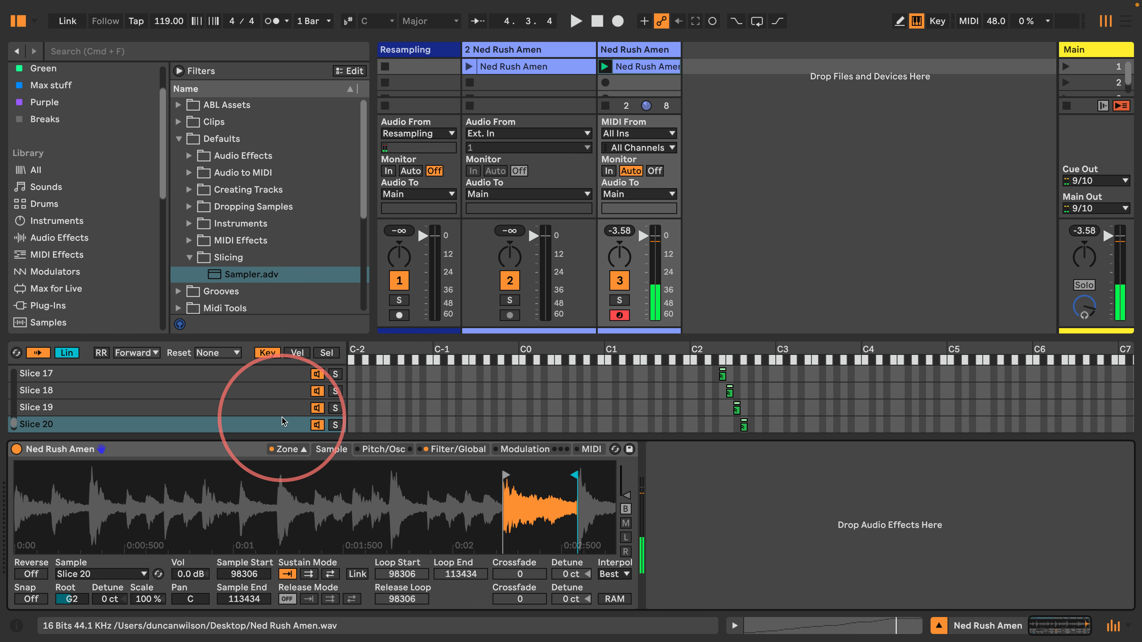
pyautogui.click(161, 20)
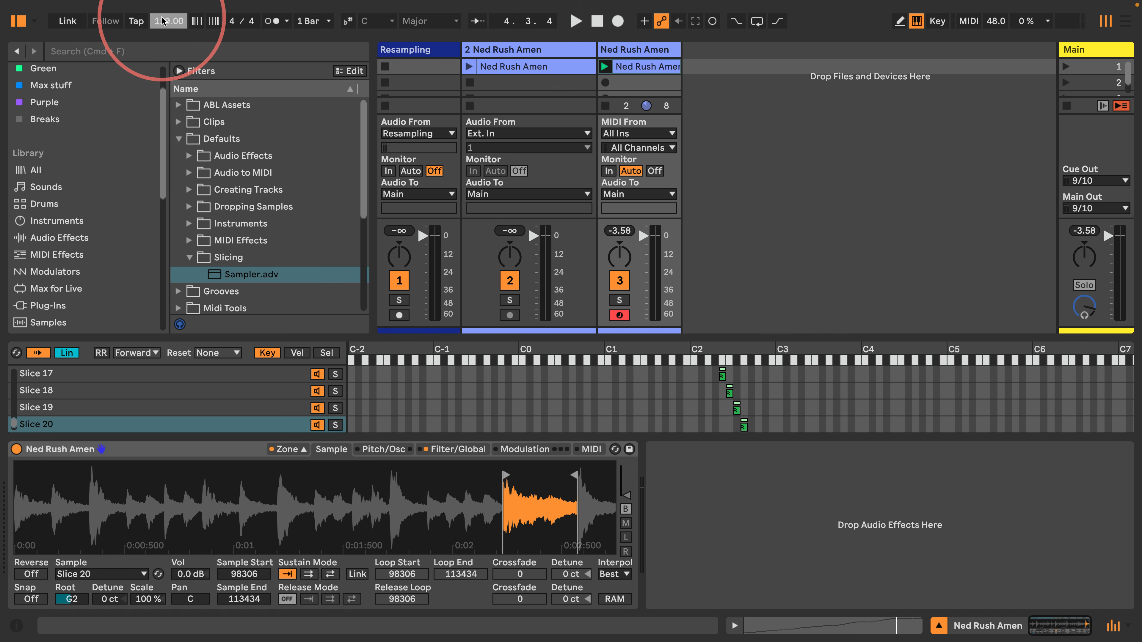
# Set the tempo to 175 BPM and start playback
pyautogui.write('175')
pyautogui.press('Return')
pyautogui.press('space')
# Shorten the amp envelope decay to 1.00 ms on Filter/Global
pyautogui.click(453, 449)
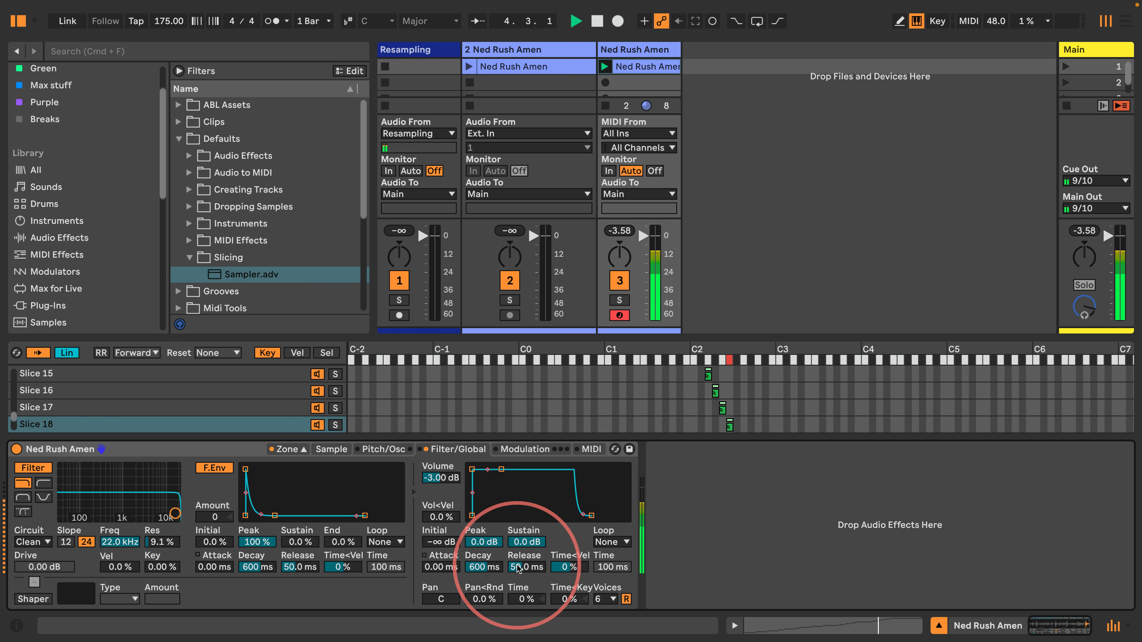
pyautogui.press('space')
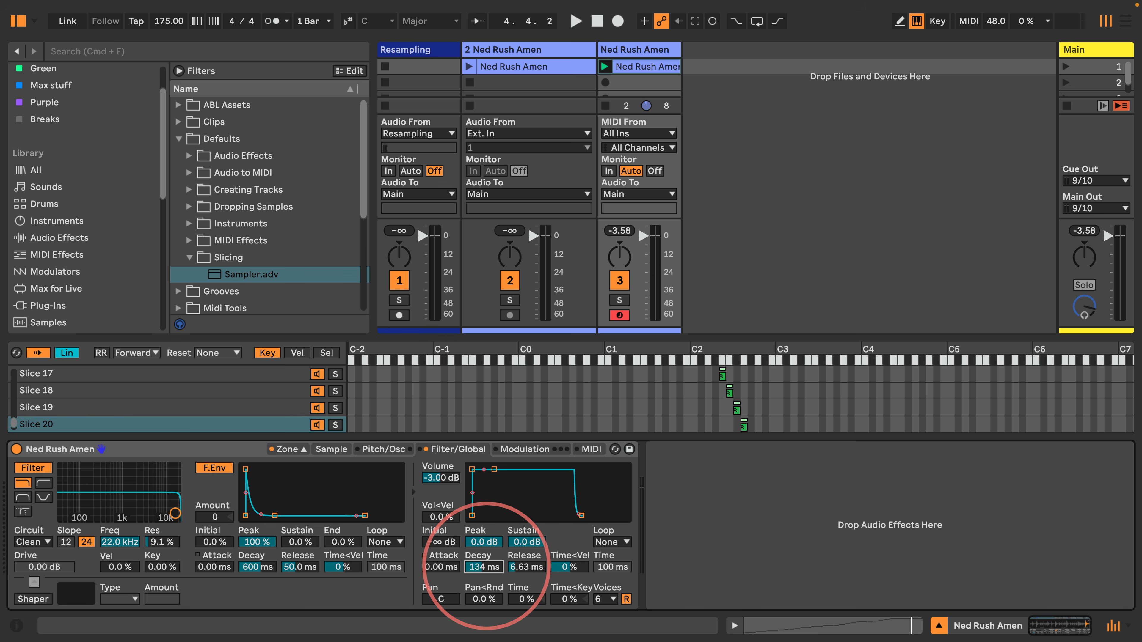
pyautogui.moveTo(486, 565); pyautogui.dragTo(527, 540)
pyautogui.press('space')
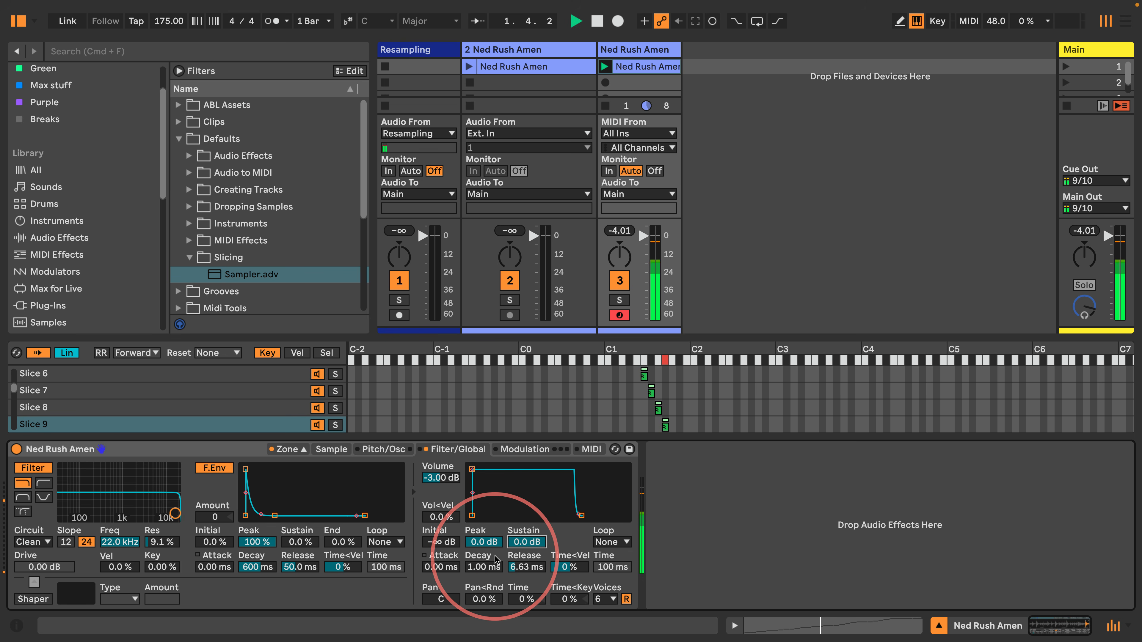
pyautogui.press('space')
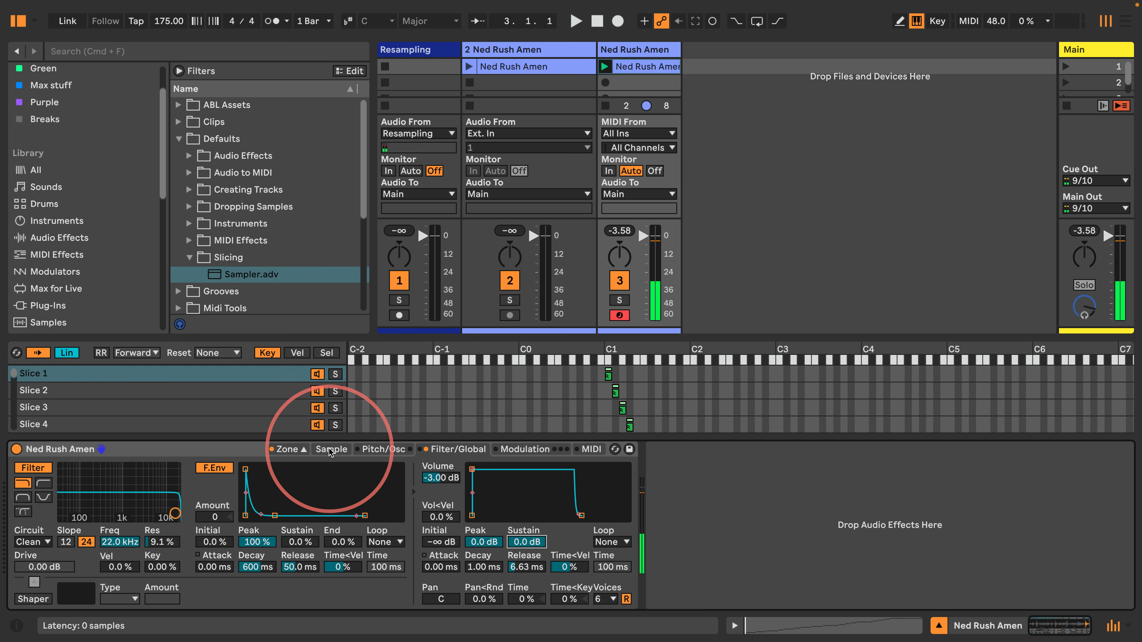
# Audition the slices on the Sample tab, inspecting Slices 17, 16, 15 and 14
pyautogui.click(330, 450)
pyautogui.press('space')
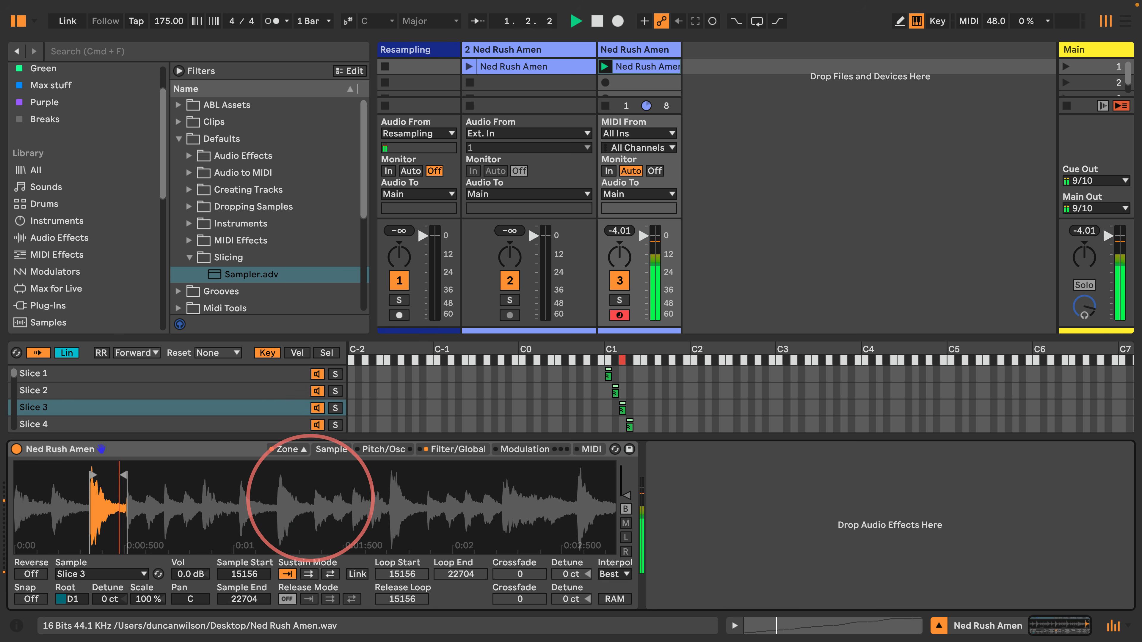
pyautogui.press('space')
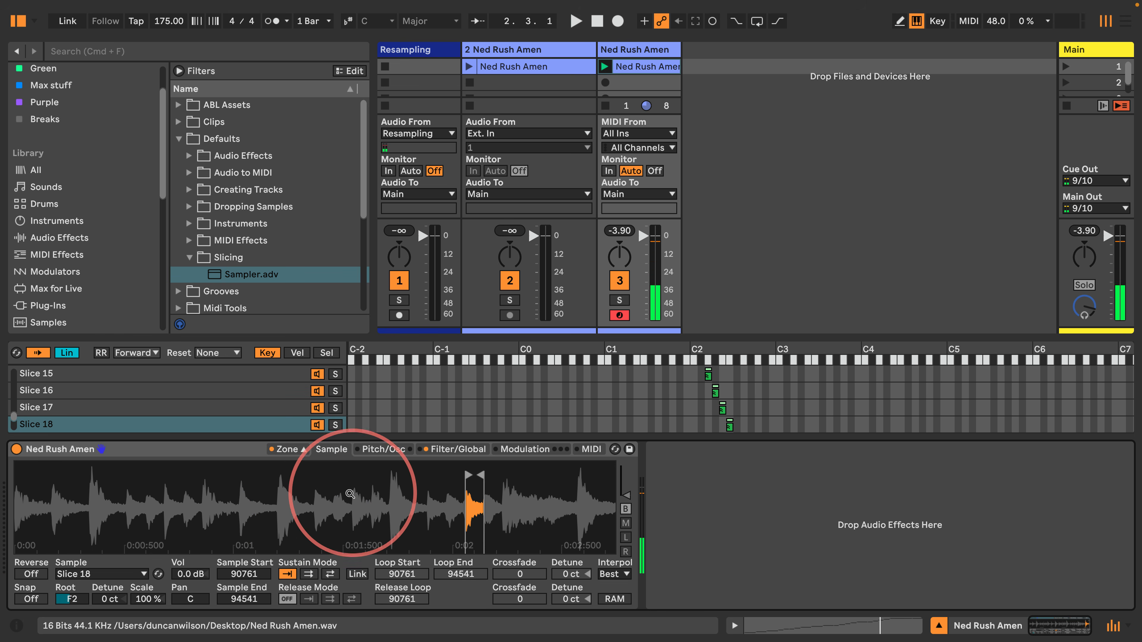
pyautogui.click(159, 407)
pyautogui.click(161, 390)
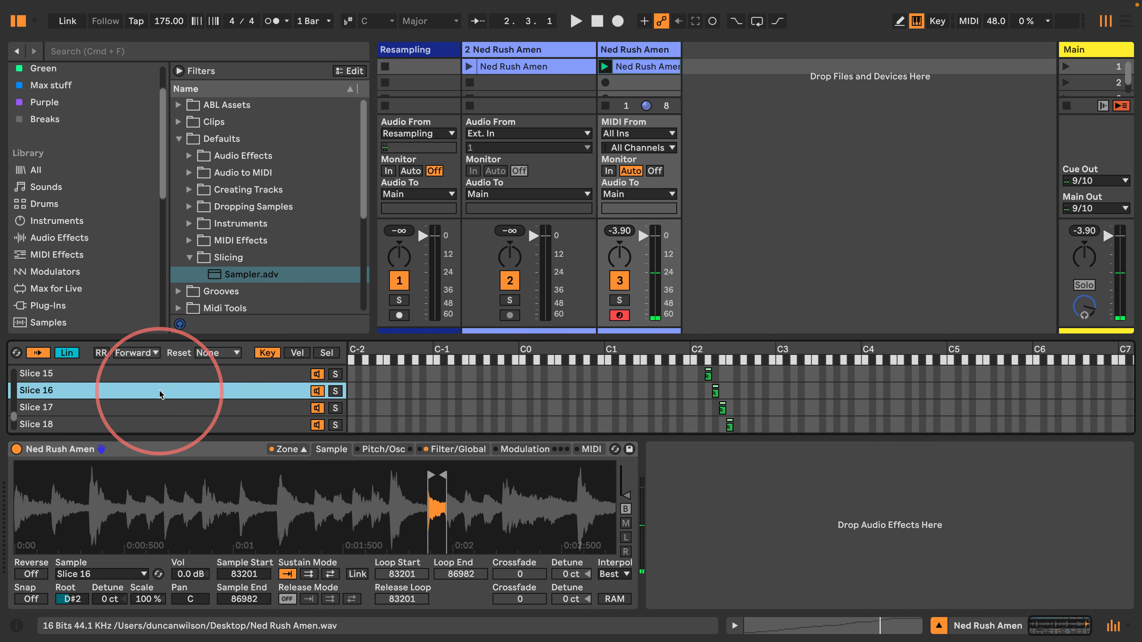
pyautogui.click(161, 374)
pyautogui.scroll(1, 148, 379)
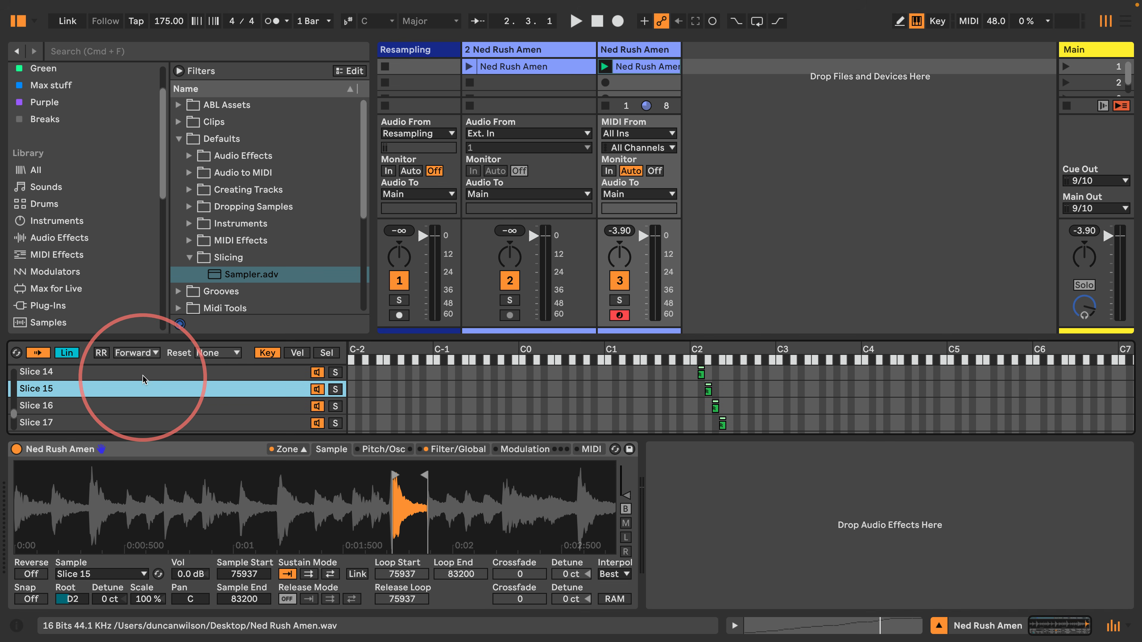
pyautogui.click(144, 378)
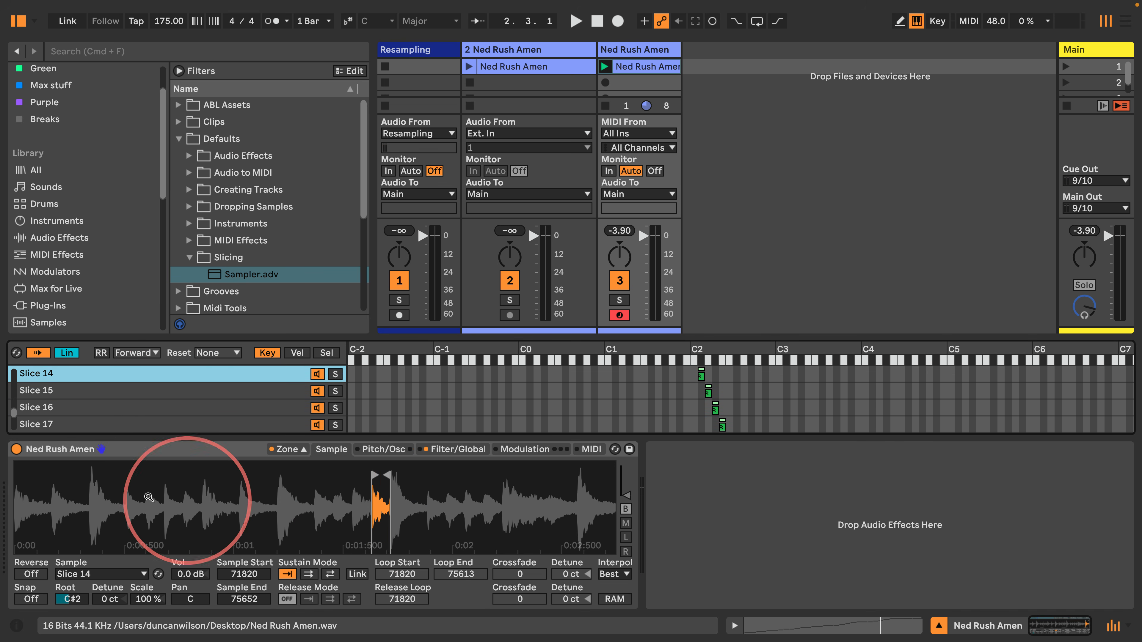
pyautogui.press('space')
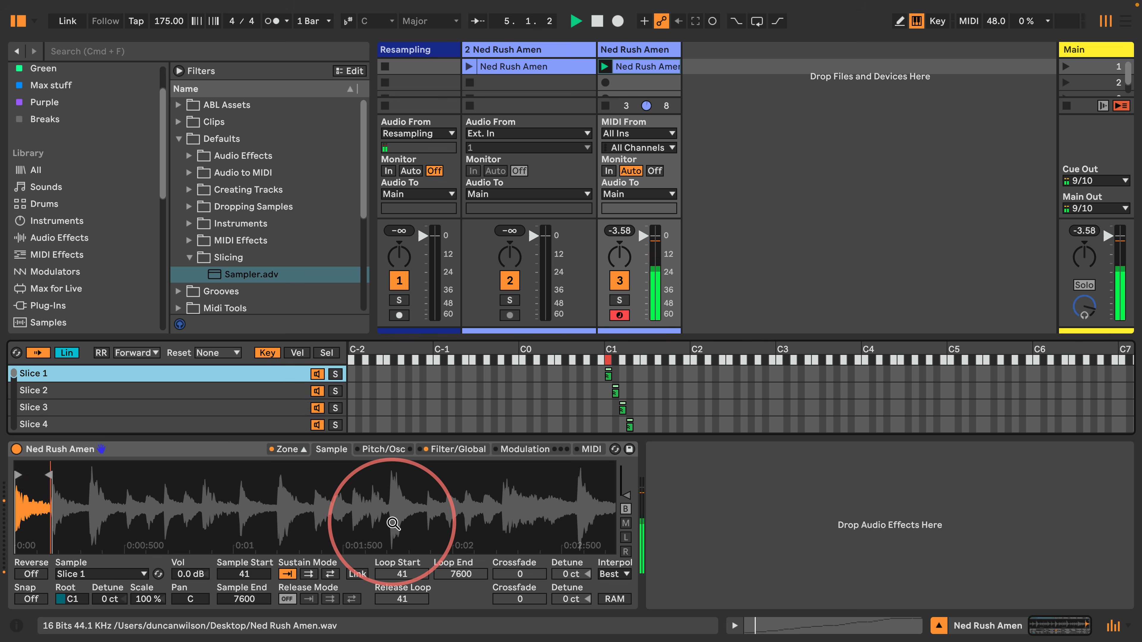
pyautogui.press('space')
# Move Slice 15's start earlier to sample 75637 and audition the beat
pyautogui.click(108, 425)
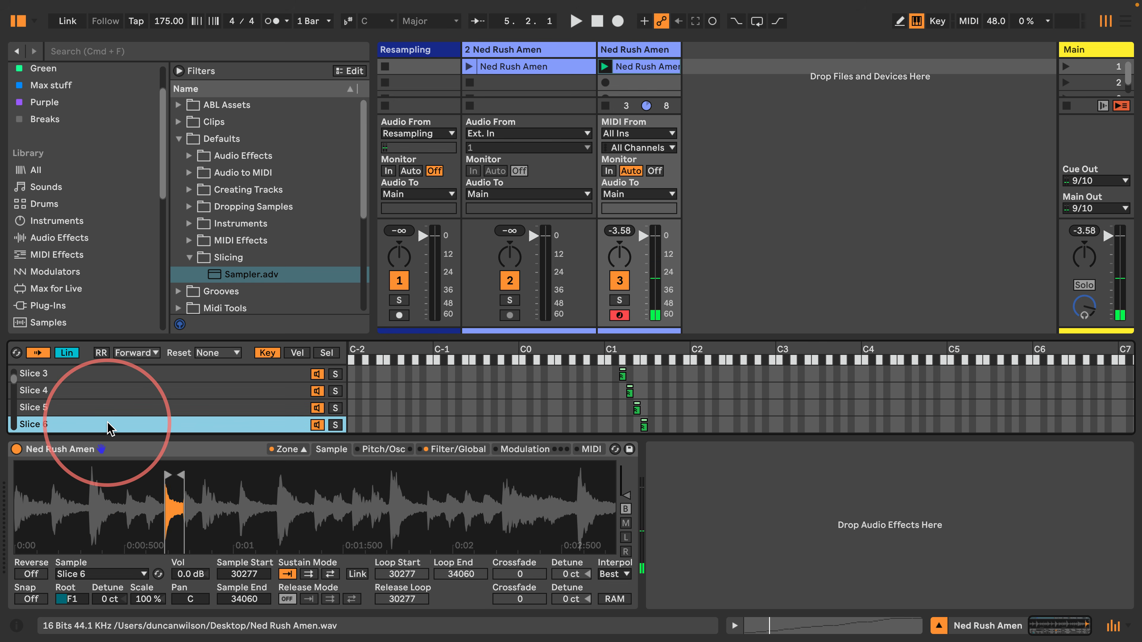
pyautogui.press('Down')
pyautogui.press('Down')
pyautogui.press('Down')
pyautogui.press('Down')
pyautogui.press('Down')
pyautogui.press('Down')
pyautogui.press('Down')
pyautogui.press('Down')
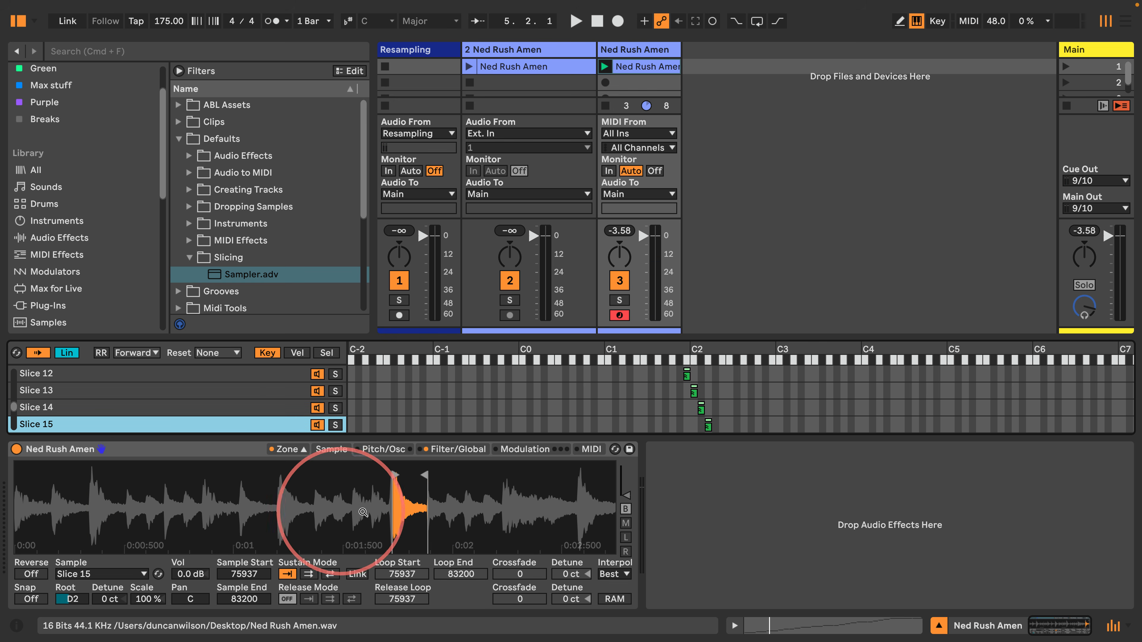
pyautogui.scroll(10, 381, 513)
pyautogui.scroll(-2, 560, 484)
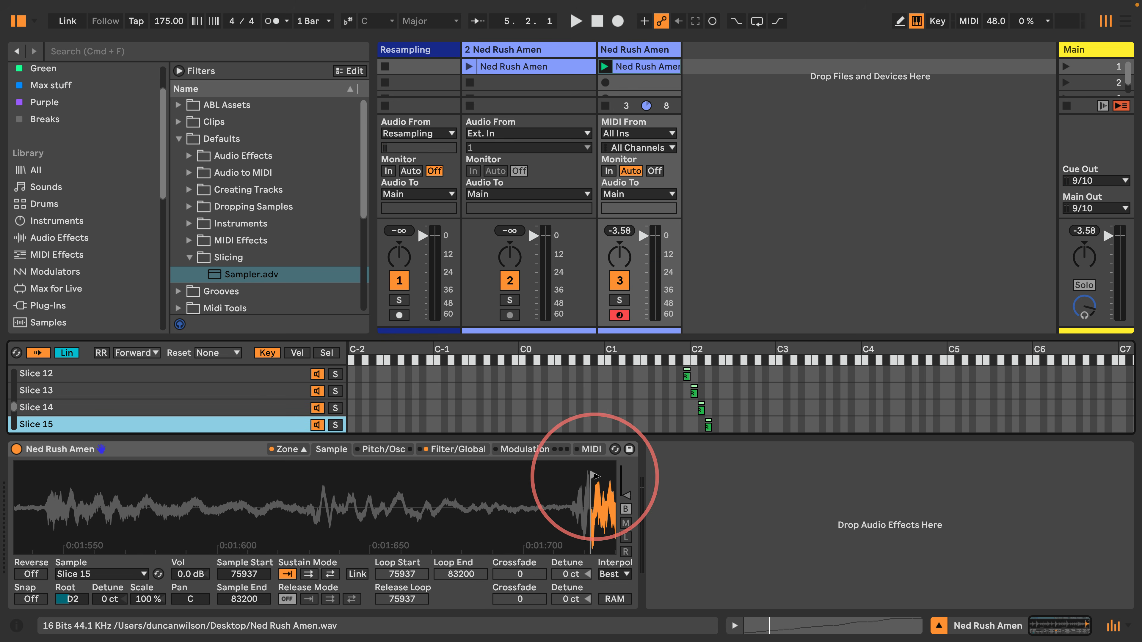
pyautogui.moveTo(593, 475); pyautogui.dragTo(554, 501)
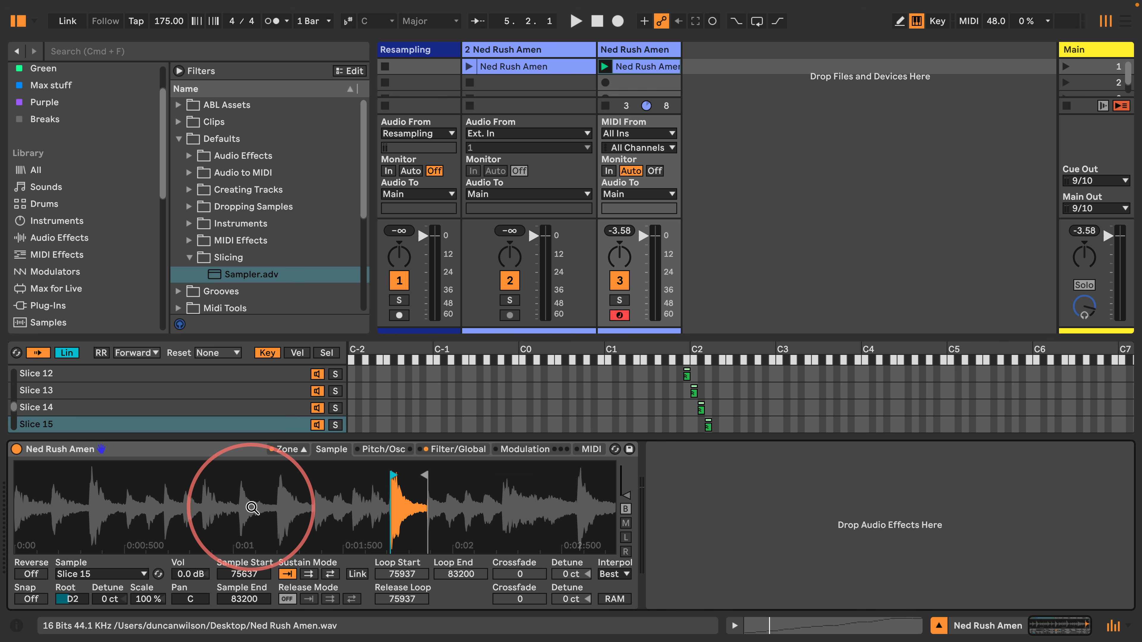
pyautogui.press('space')
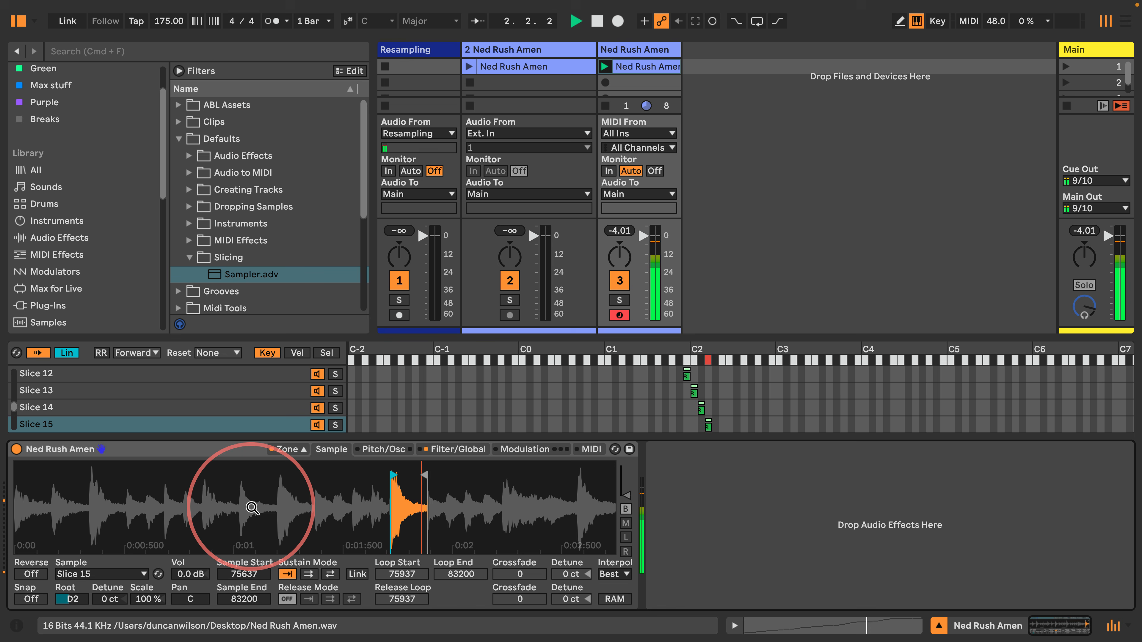
pyautogui.press('space')
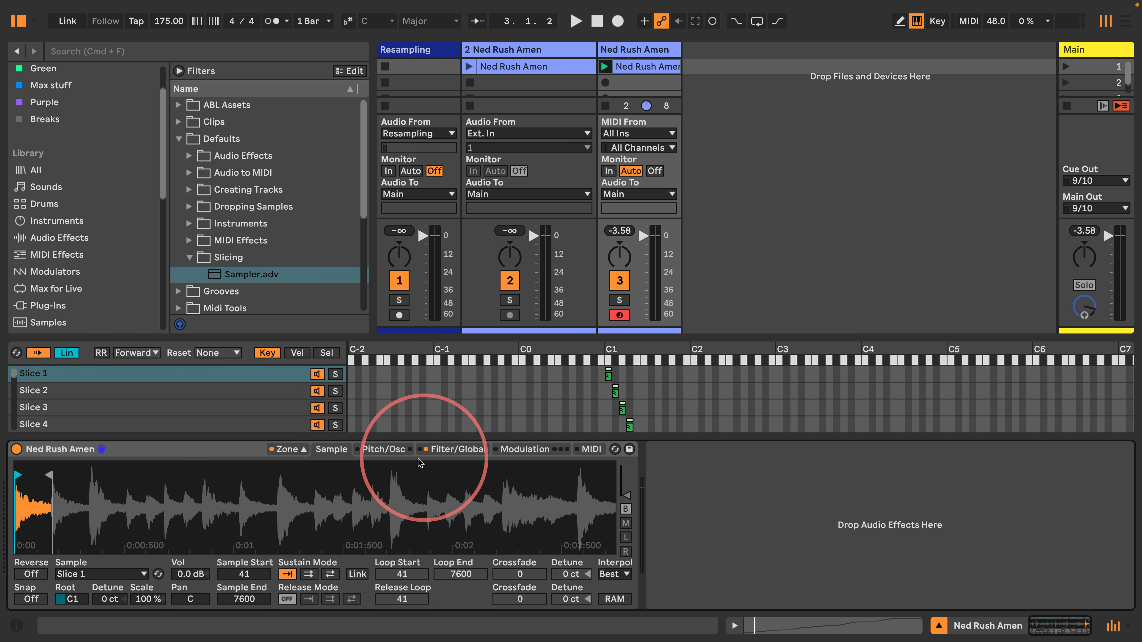
# Set the Amen Sampler to 1 voice, cut filter resonance to 0.0 %, and audition it
pyautogui.click(479, 452)
pyautogui.click(479, 452)
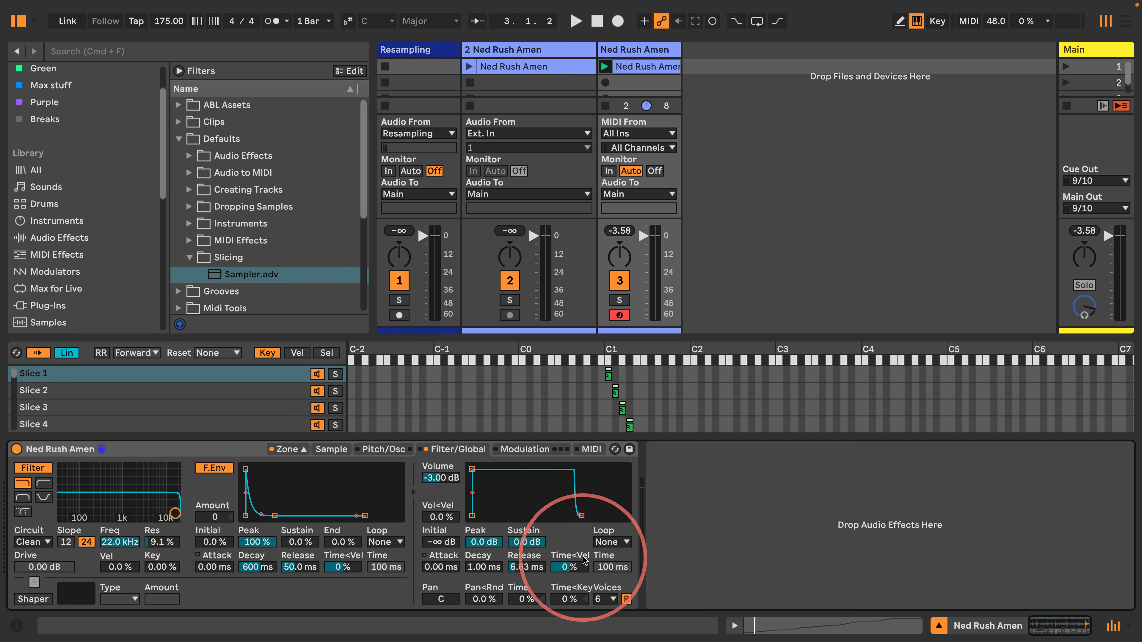
pyautogui.click(606, 599)
pyautogui.click(607, 398)
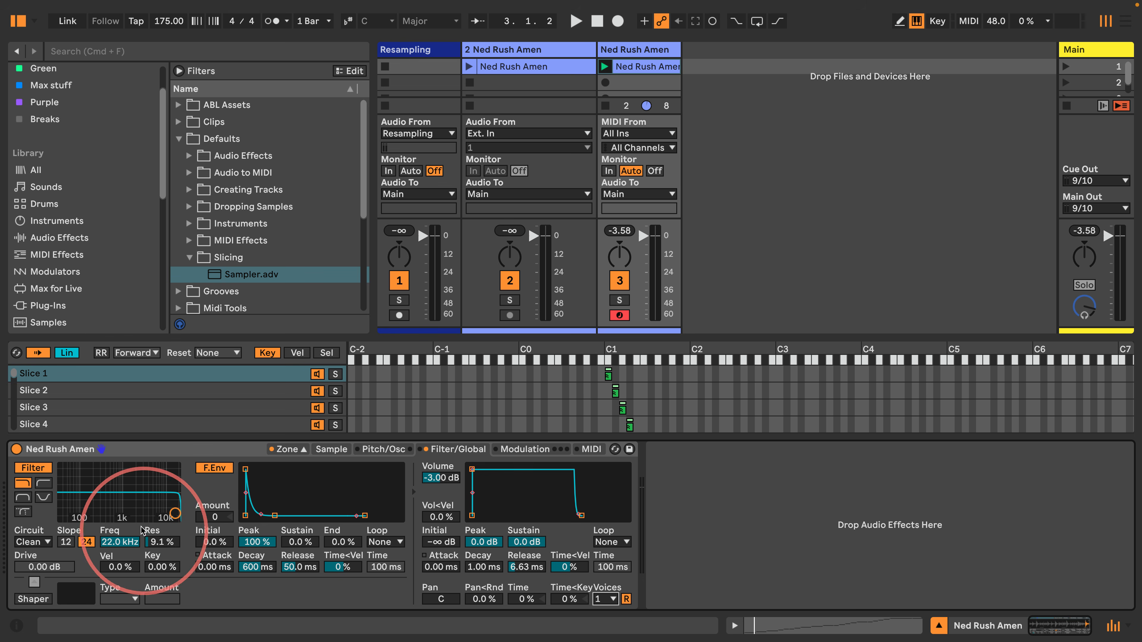
pyautogui.moveTo(175, 514); pyautogui.dragTo(153, 506)
pyautogui.press('space')
pyautogui.press('space')
pyautogui.press('space')
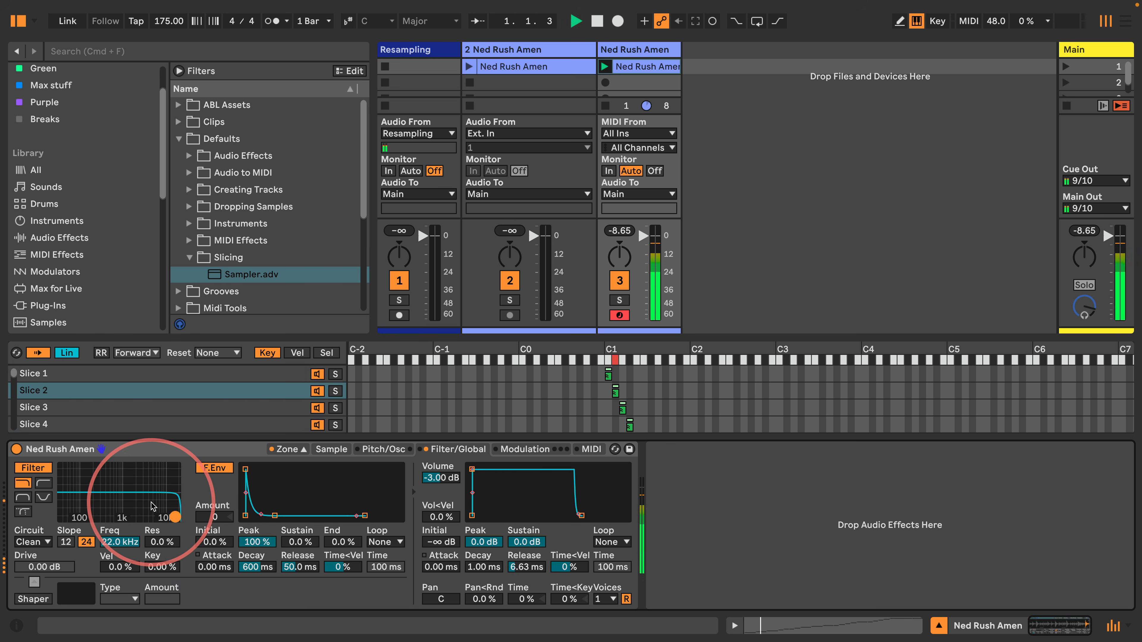
pyautogui.press('space')
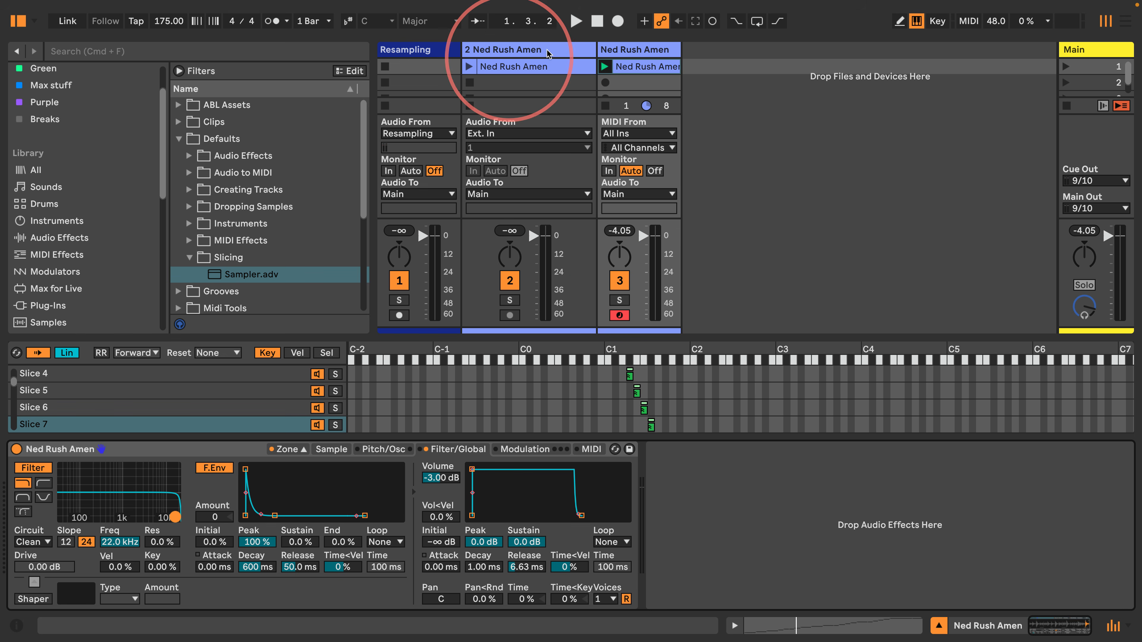
# Resize the track columns and collapse the Sampler's slice zone editor
pyautogui.click(546, 67)
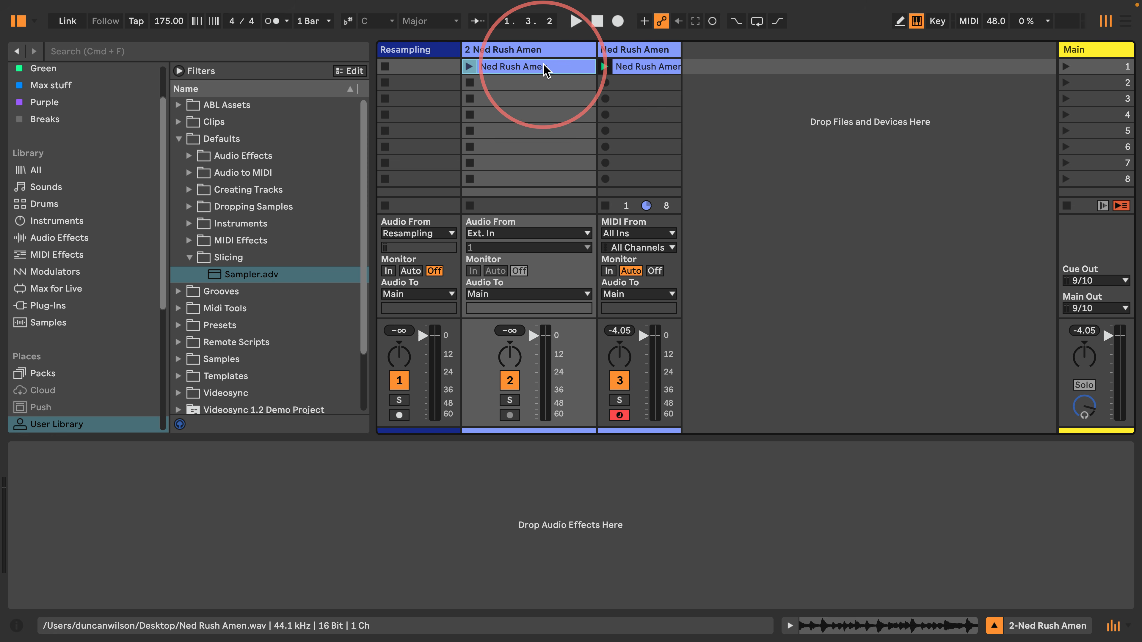
pyautogui.moveTo(596, 50); pyautogui.dragTo(409, 47)
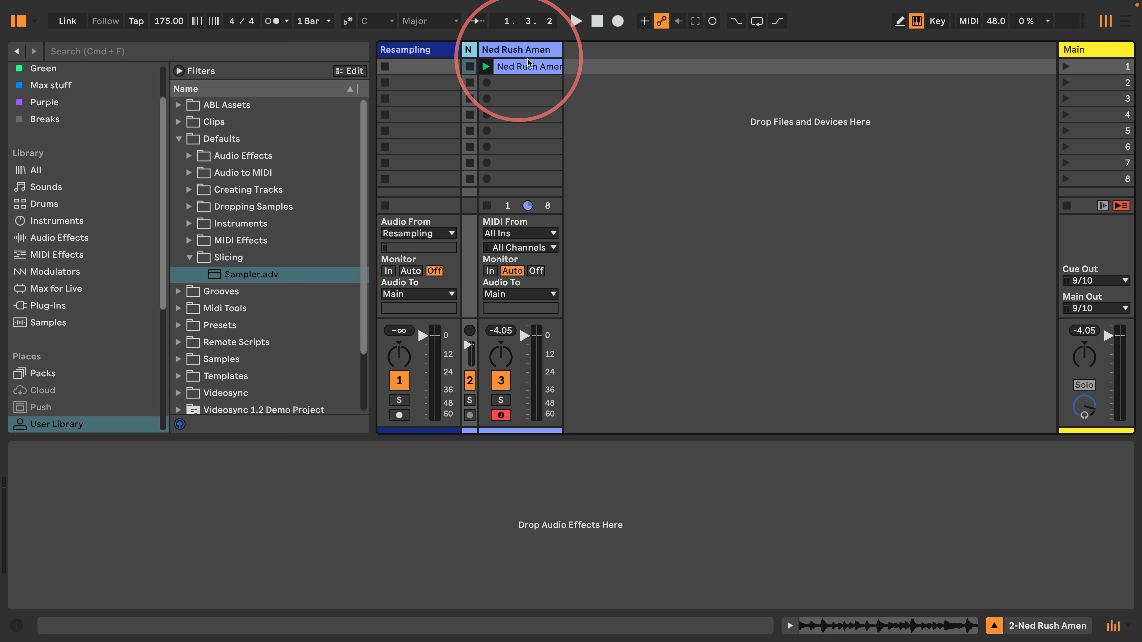
pyautogui.moveTo(564, 51); pyautogui.dragTo(706, 53)
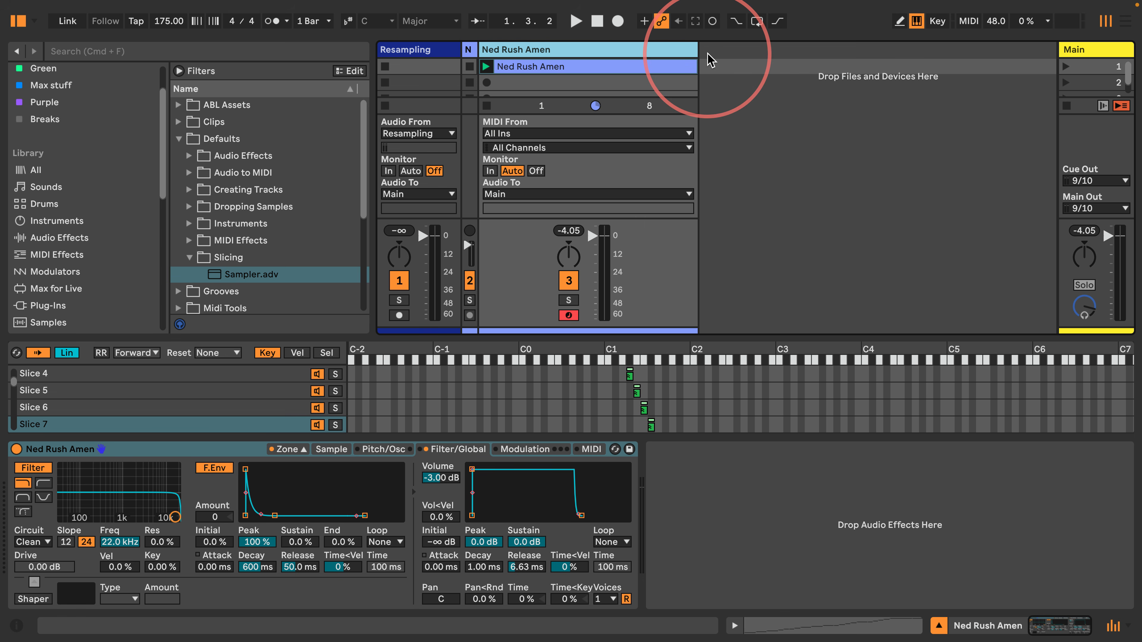
pyautogui.click(304, 449)
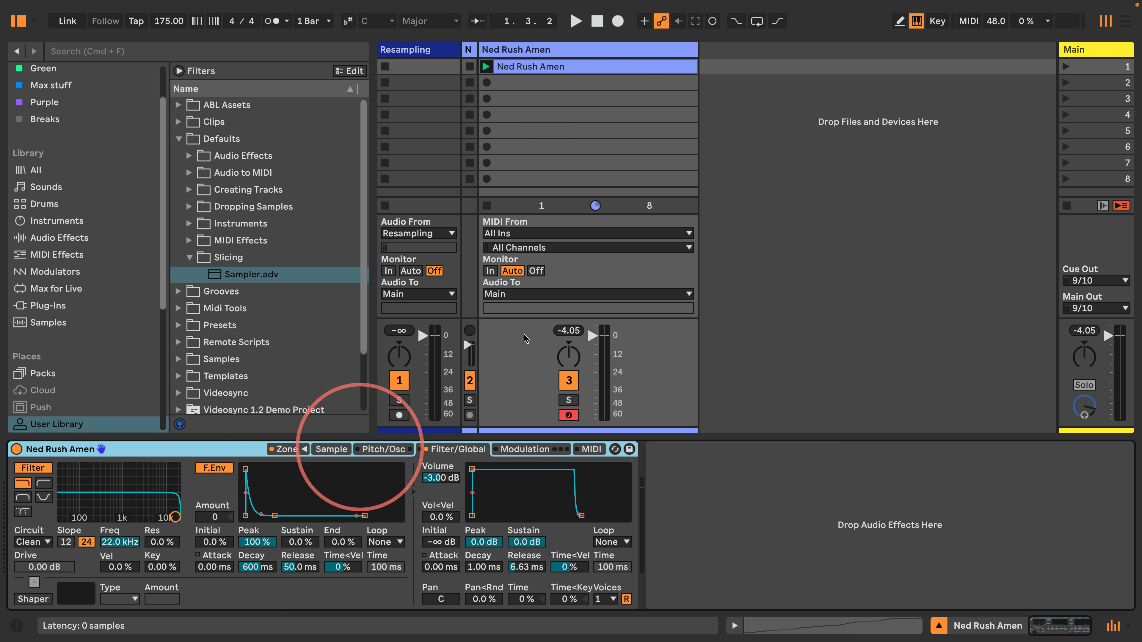
# Show the Amen clip's notes in a taller Detail View, with mixer and browser hidden
pyautogui.click(562, 66)
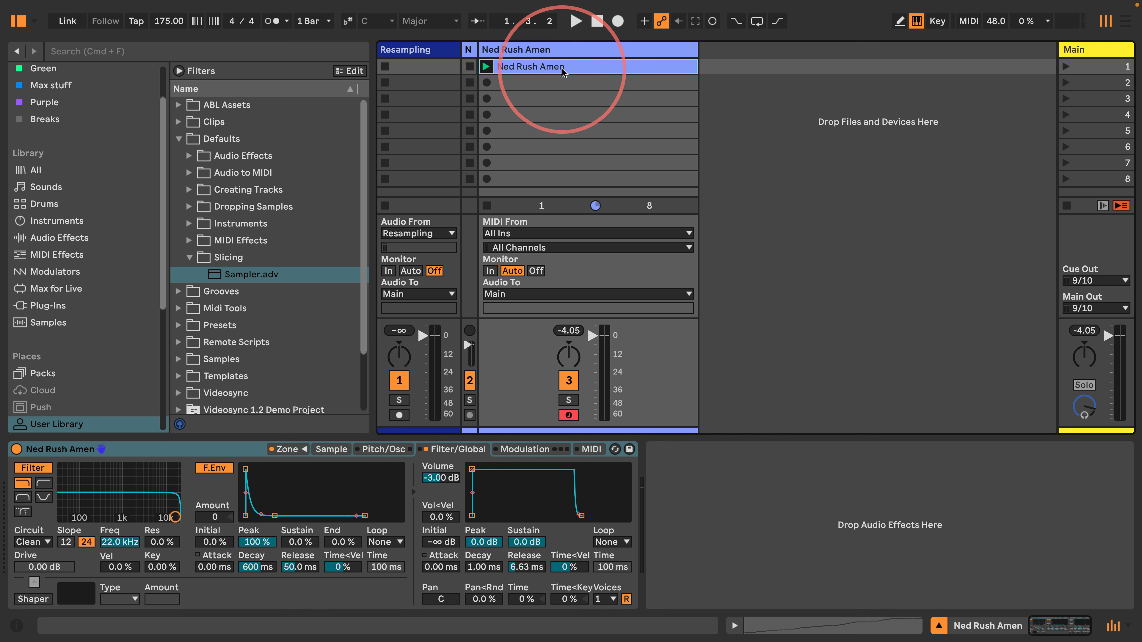
pyautogui.click(735, 628)
pyautogui.moveTo(392, 237); pyautogui.dragTo(379, 204)
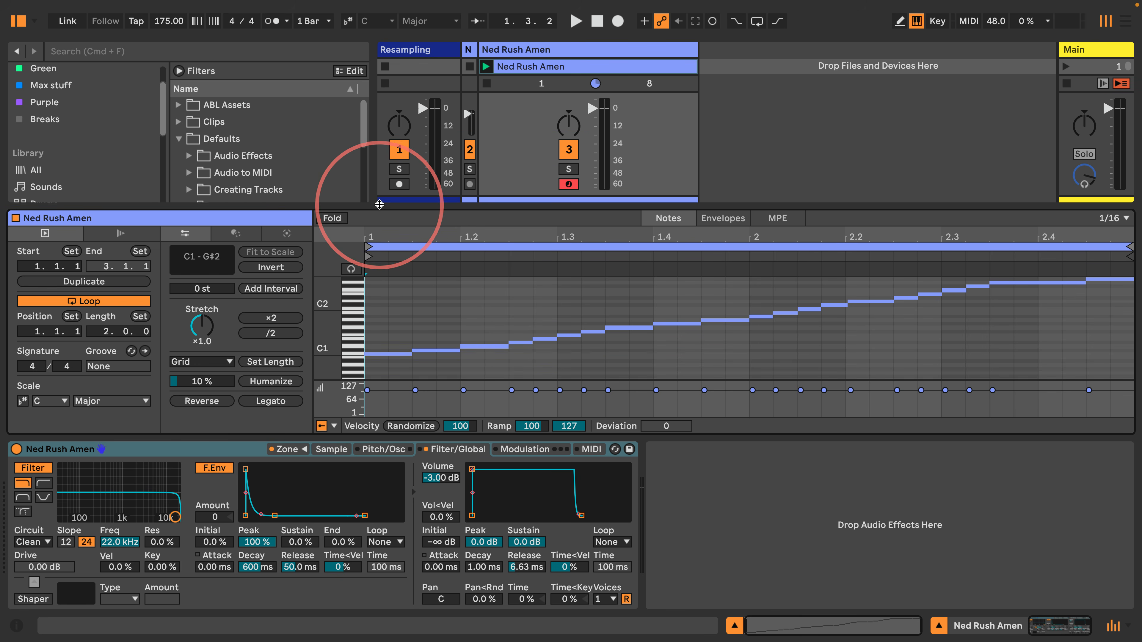
pyautogui.click(1113, 625)
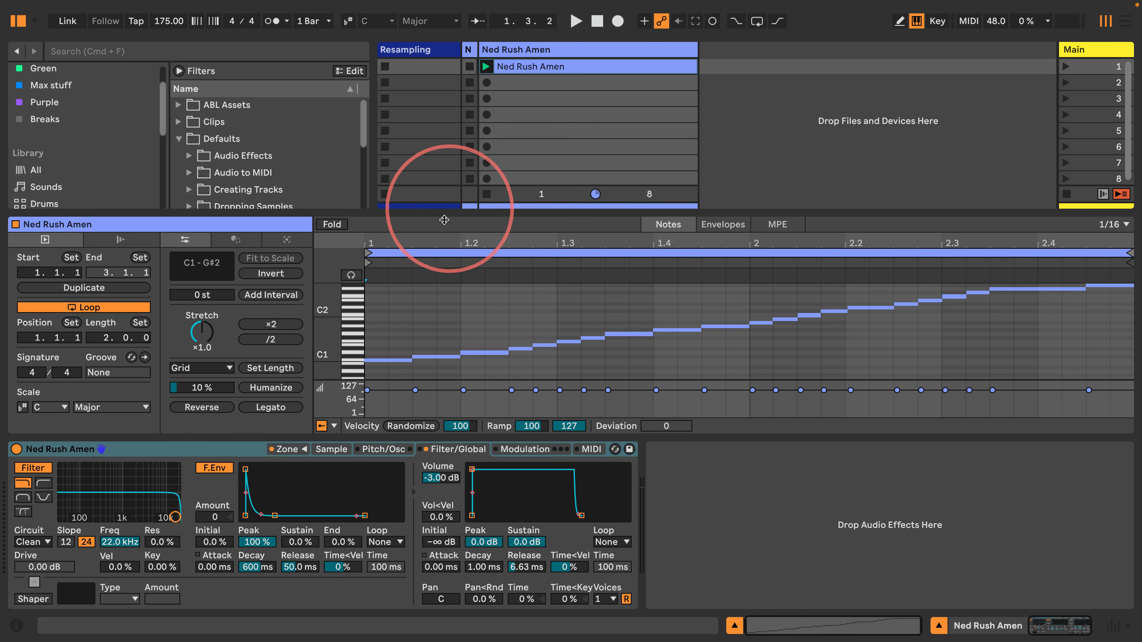
pyautogui.moveTo(444, 220); pyautogui.dragTo(364, 221)
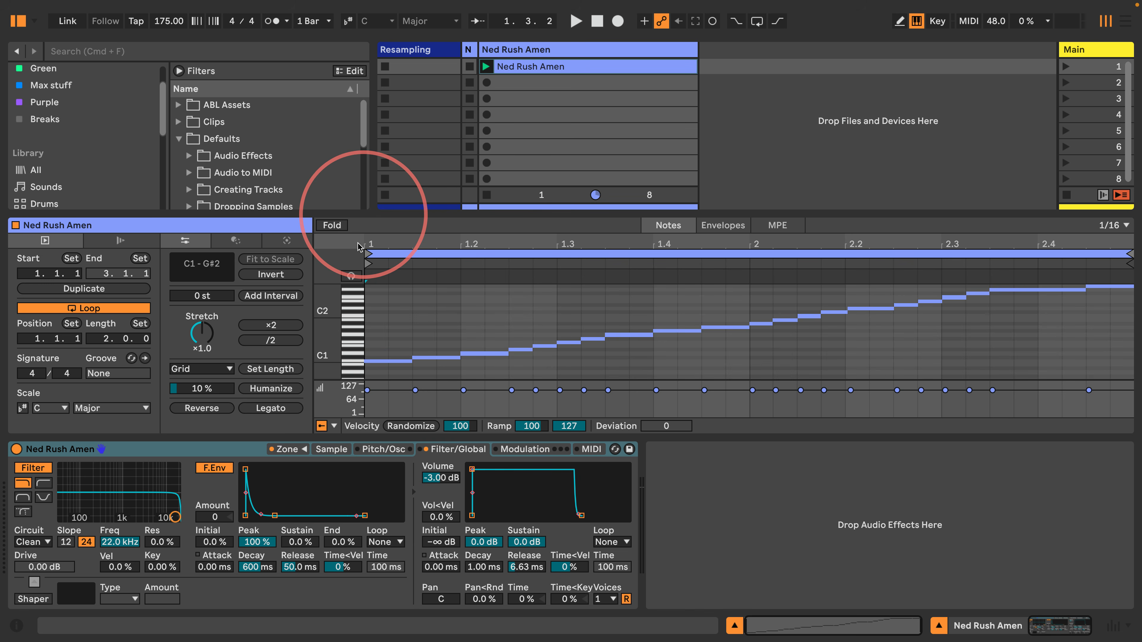
pyautogui.click(18, 21)
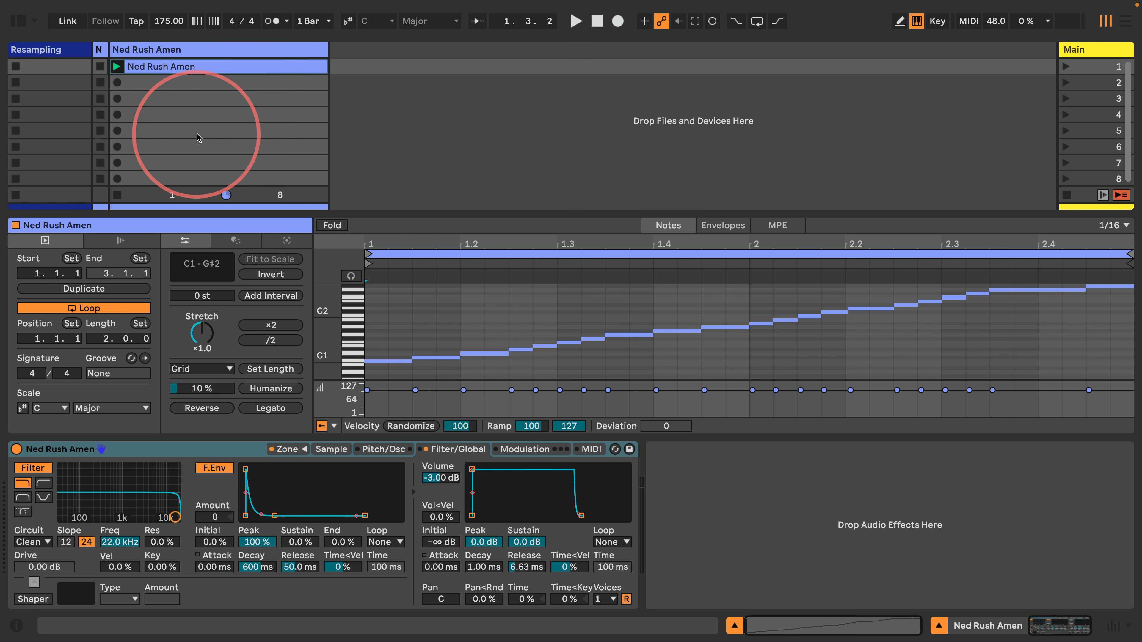
# Loop the Ned Rush Amen clip over its first three notes with Cmd+L
pyautogui.click(200, 67)
pyautogui.moveTo(497, 372); pyautogui.dragTo(373, 323)
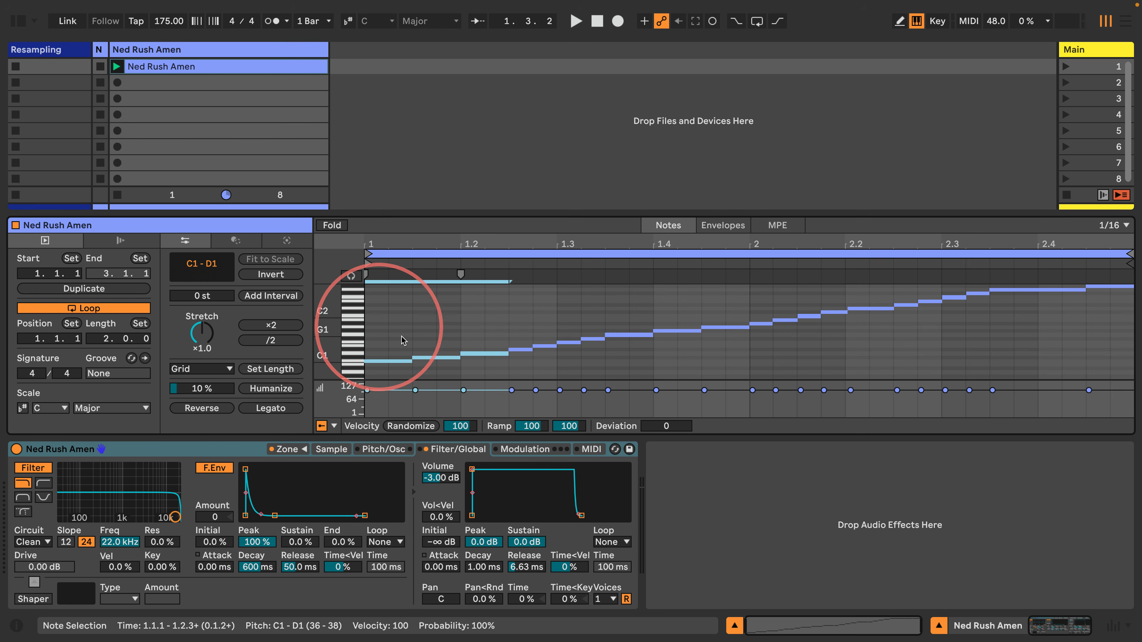
pyautogui.press('super+l')
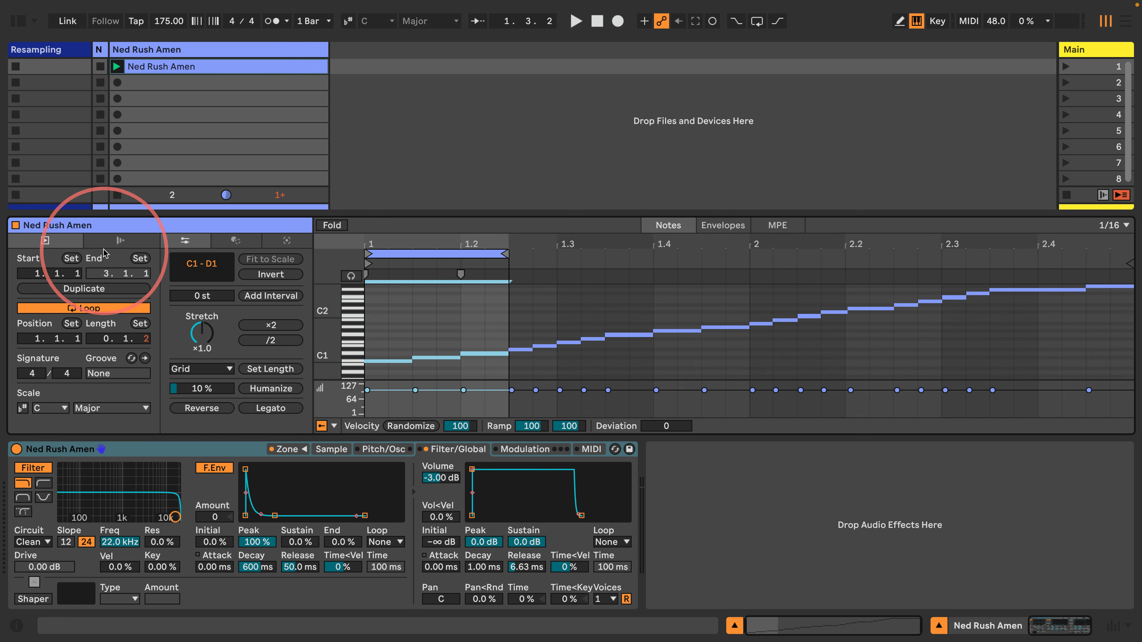
# Enable the clip's Follow Action, set to Other, unlinked after 1 bar
pyautogui.click(120, 240)
pyautogui.click(59, 260)
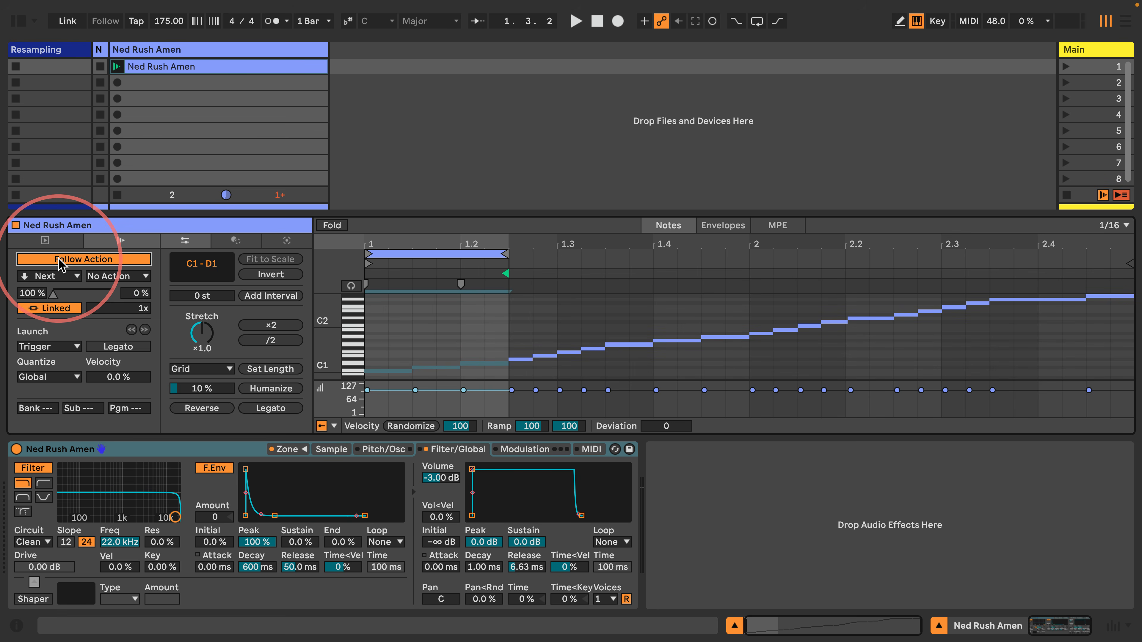
pyautogui.click(65, 276)
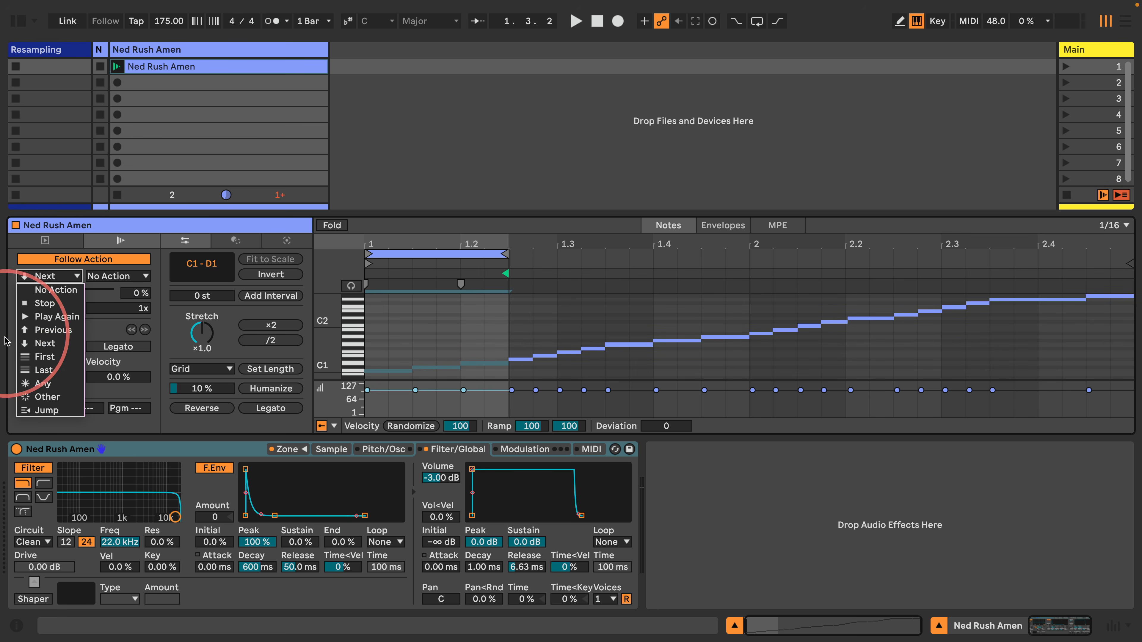
pyautogui.click(49, 400)
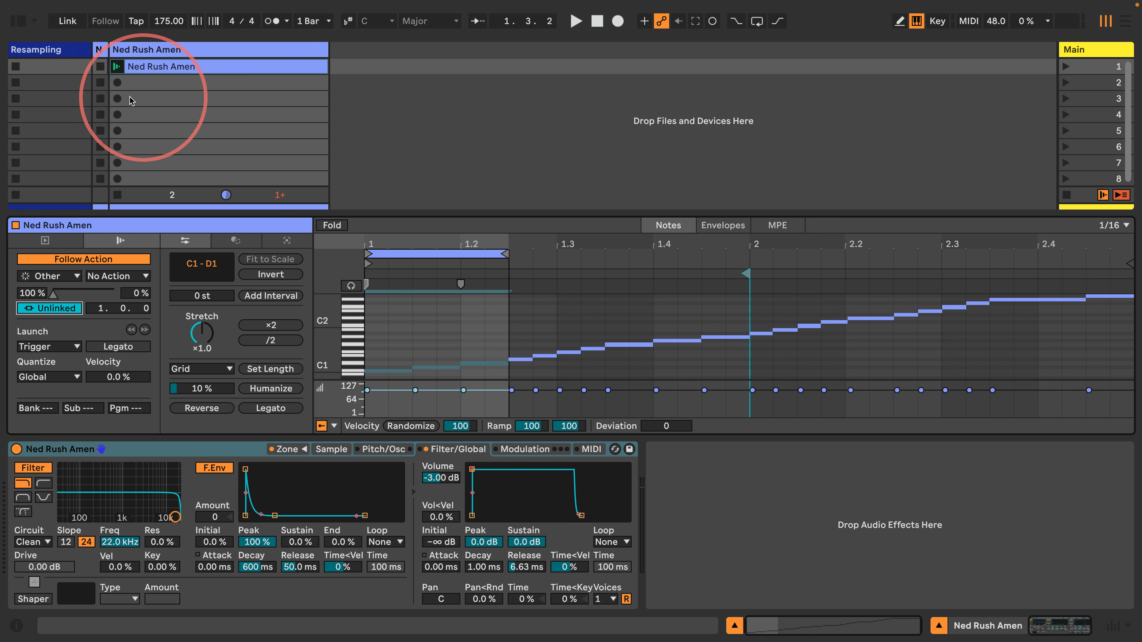
pyautogui.click(126, 69)
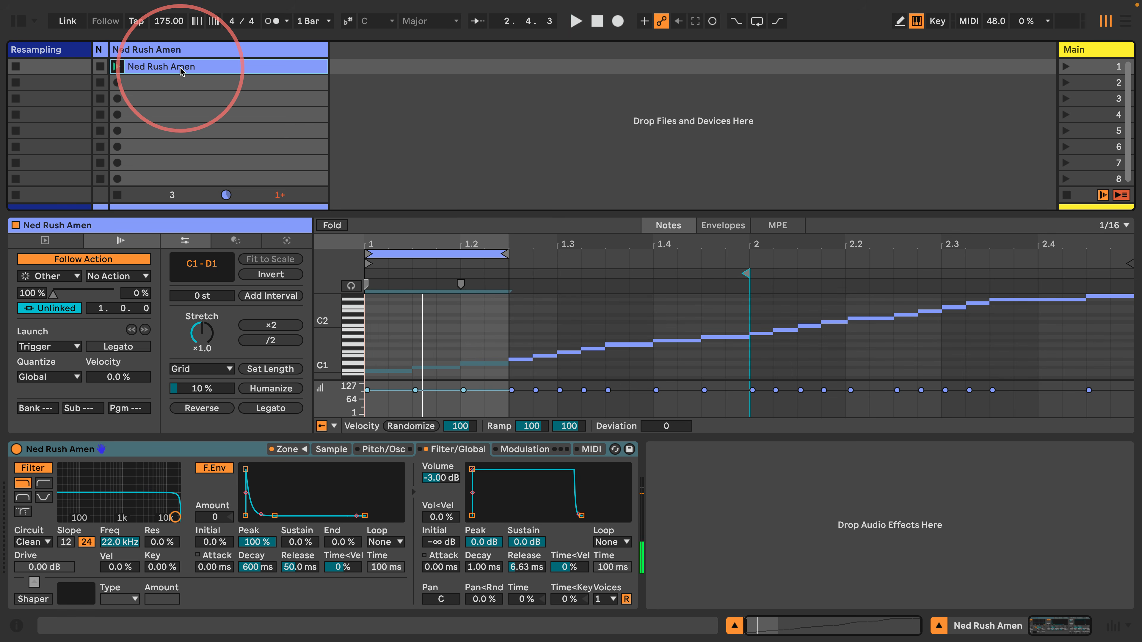
# Copy the Ned Rush Amen clip into slot 2 and extend its loop end to bar 2
pyautogui.moveTo(182, 72); pyautogui.dragTo(140, 85)
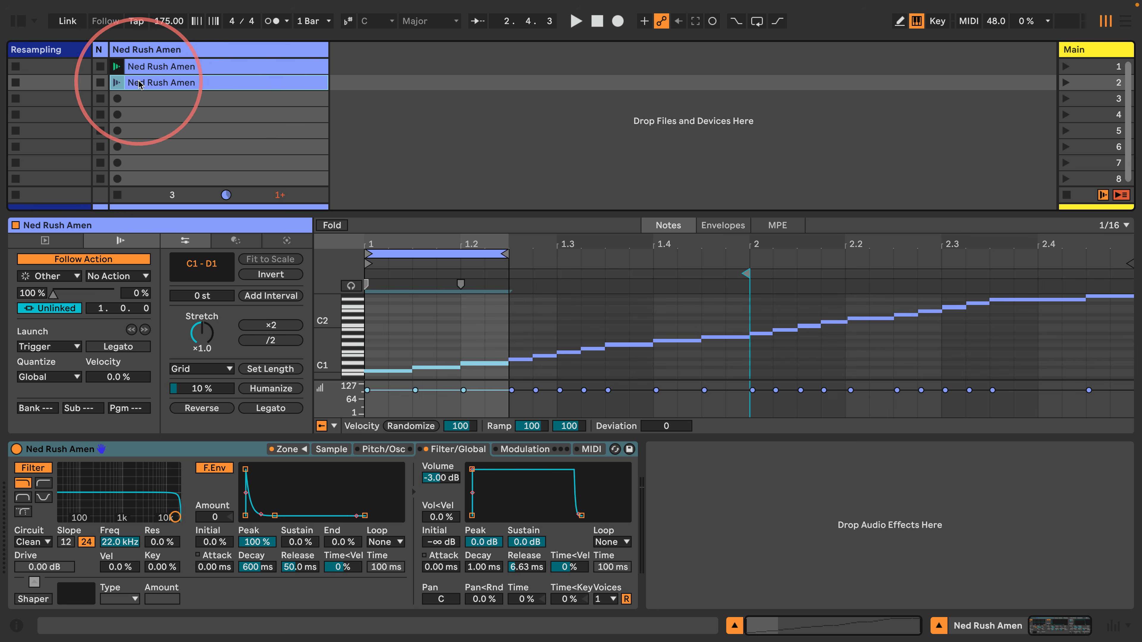
pyautogui.moveTo(504, 255); pyautogui.dragTo(747, 275)
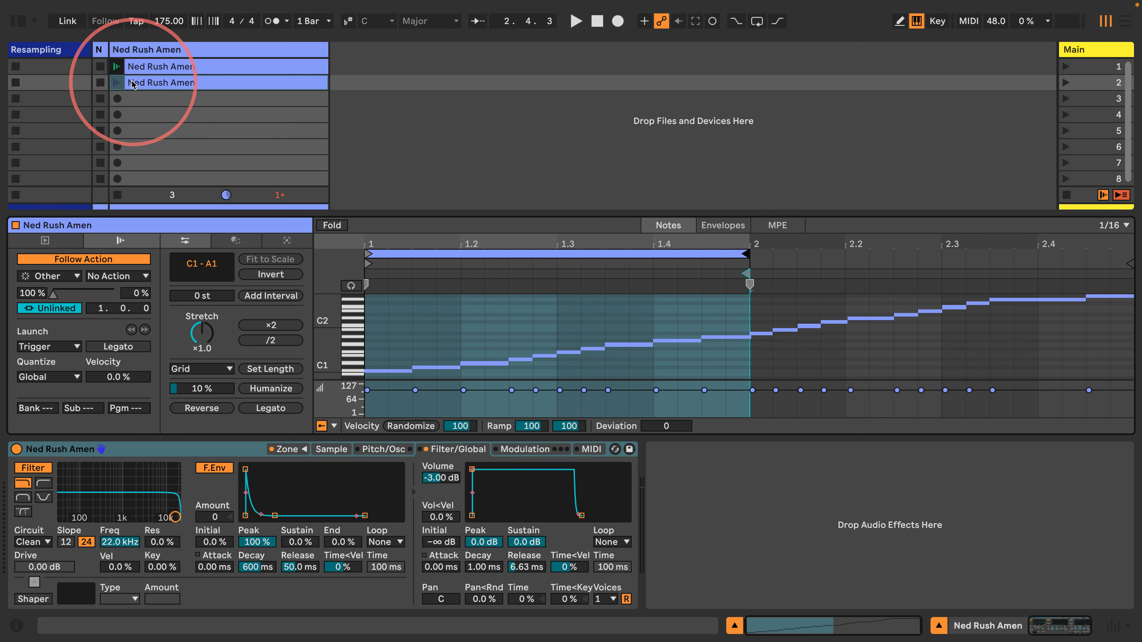
pyautogui.click(151, 69)
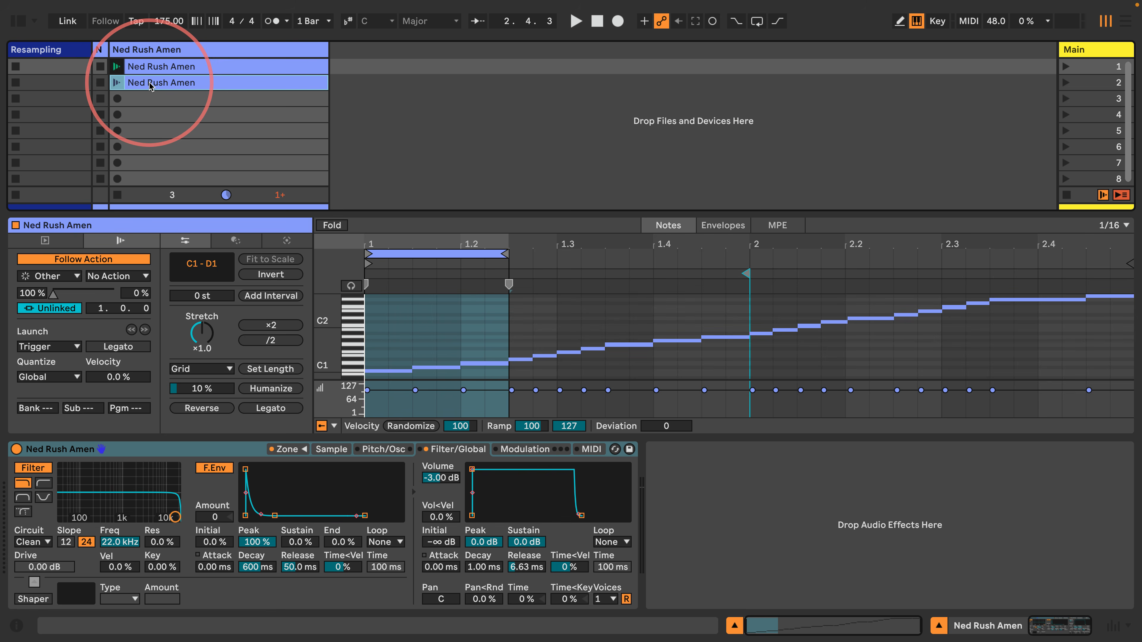
# Set the second clip's Follow Action A to First, then launch the first clip
pyautogui.click(160, 84)
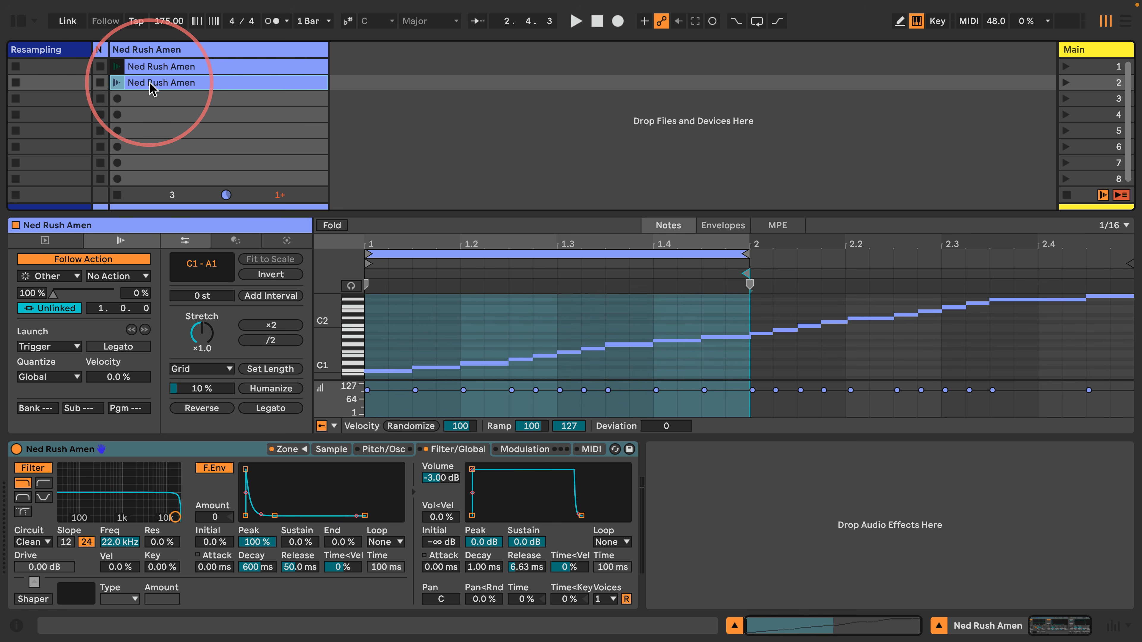
pyautogui.click(49, 276)
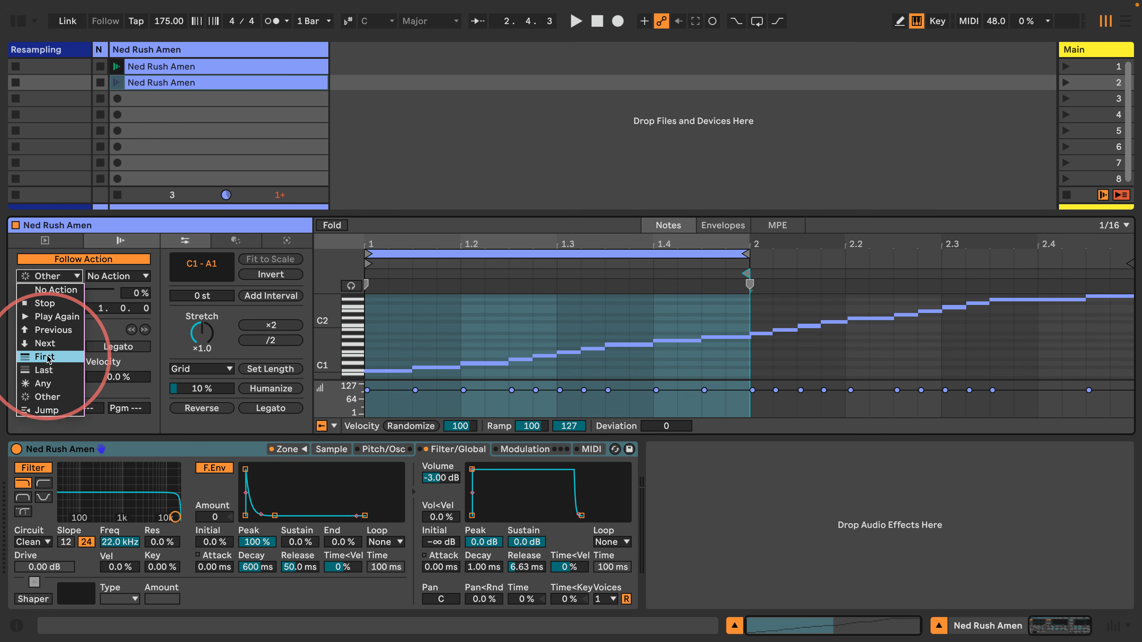
pyautogui.press('Escape')
pyautogui.click(161, 68)
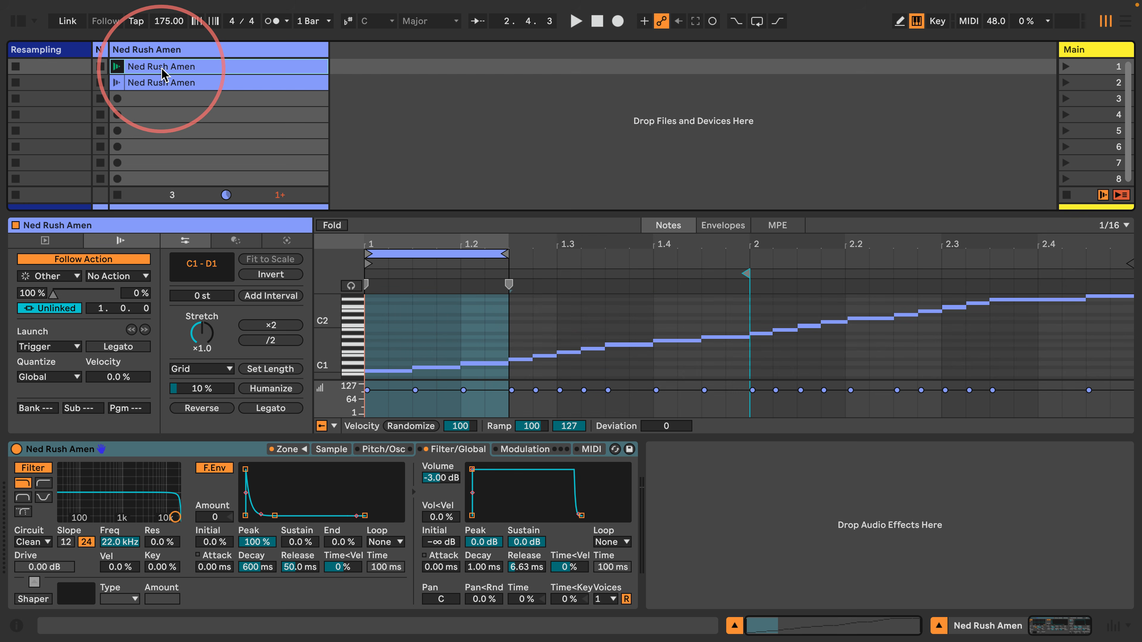
pyautogui.click(151, 84)
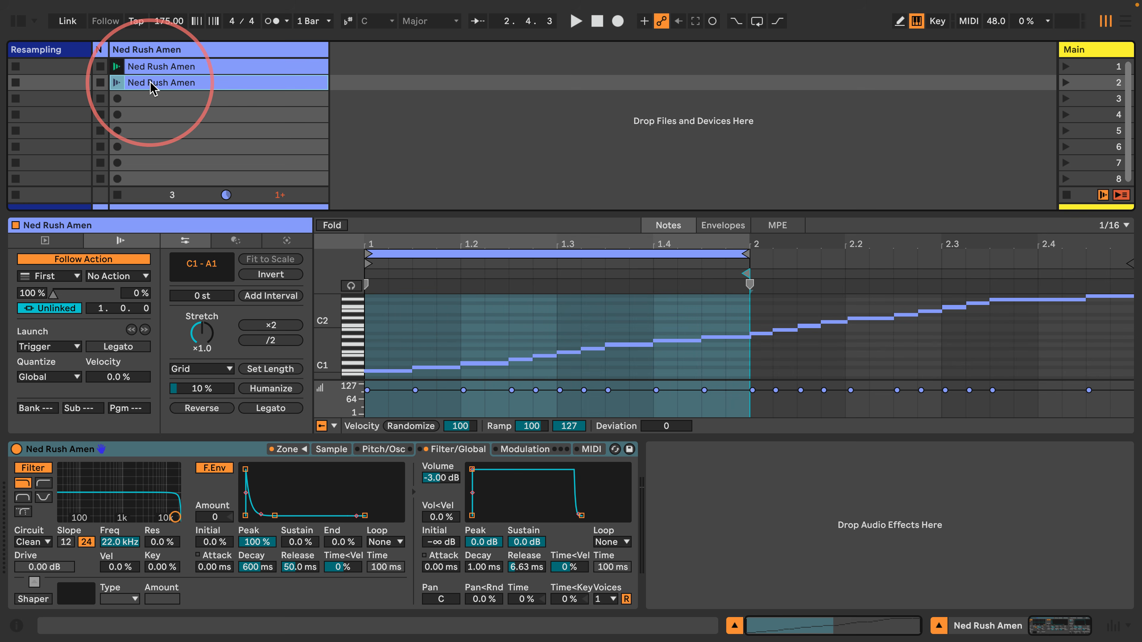
pyautogui.click(161, 68)
pyautogui.click(114, 67)
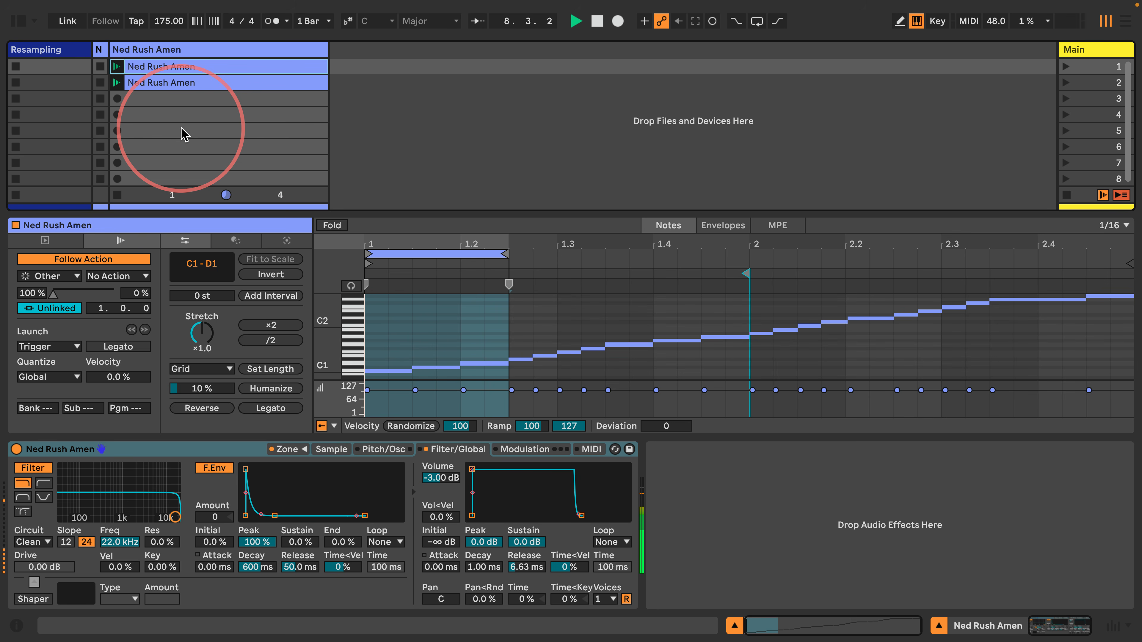
# Duplicate the second clip into slot 3, looping 1.3.3–2.3.3 with its start moved to the loop start
pyautogui.click(191, 84)
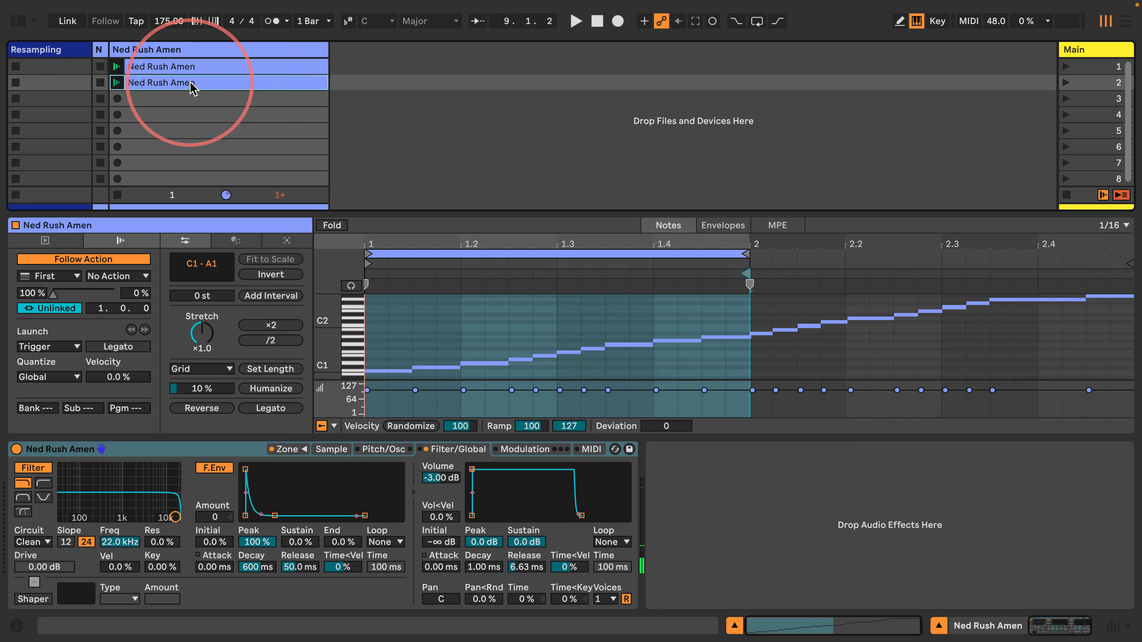
pyautogui.hotkey('ctrl', 'd')
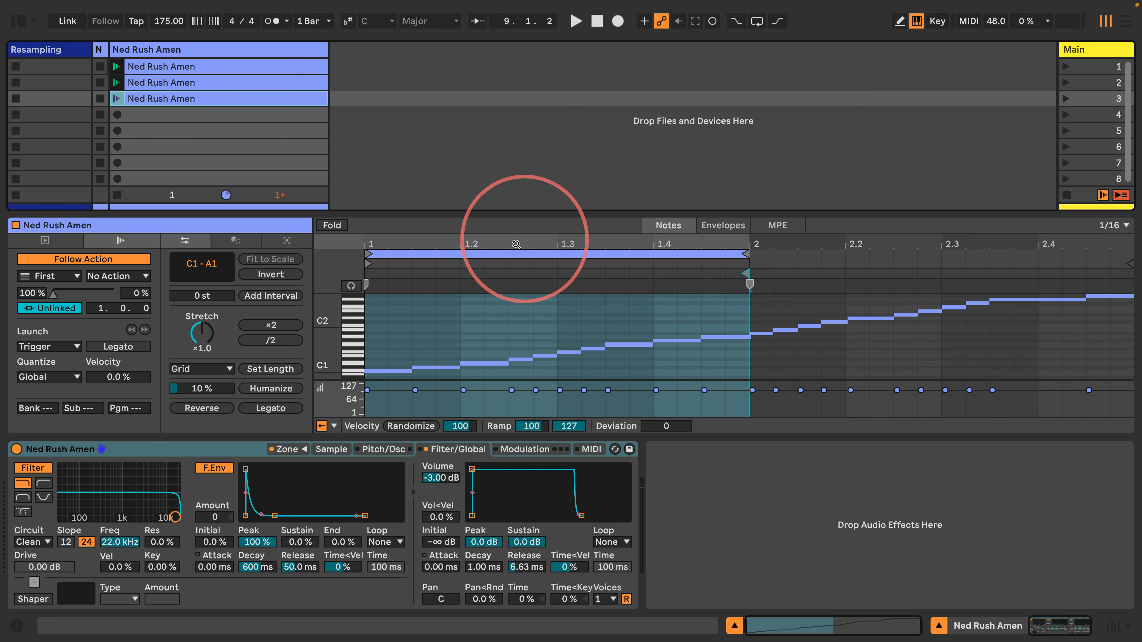
pyautogui.moveTo(476, 251); pyautogui.dragTo(717, 253)
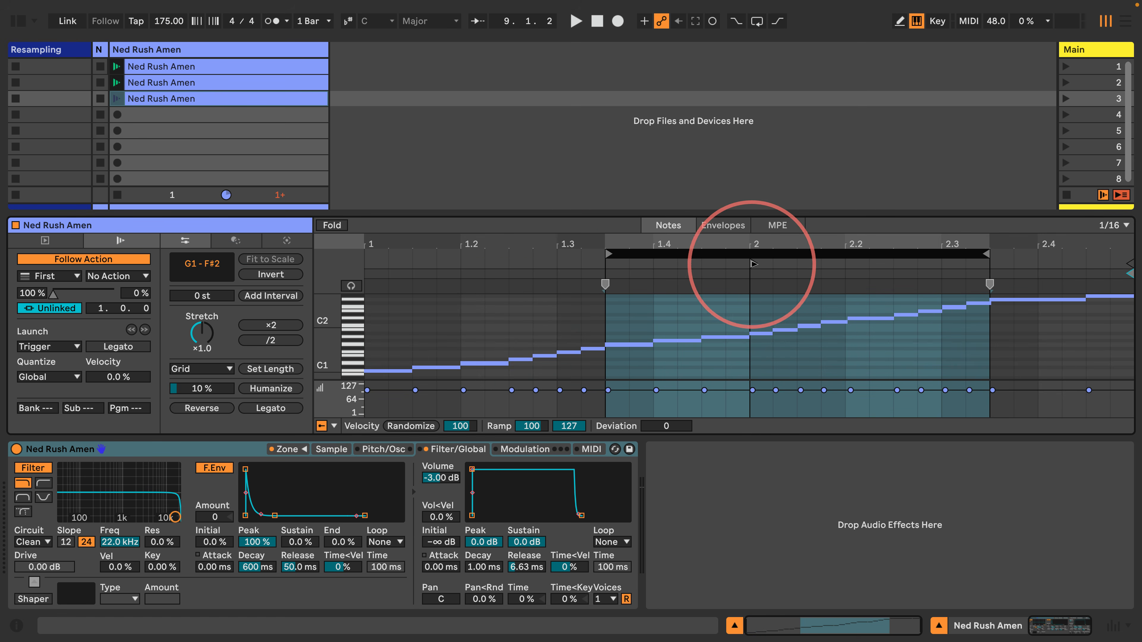
pyautogui.moveTo(647, 266); pyautogui.dragTo(607, 274)
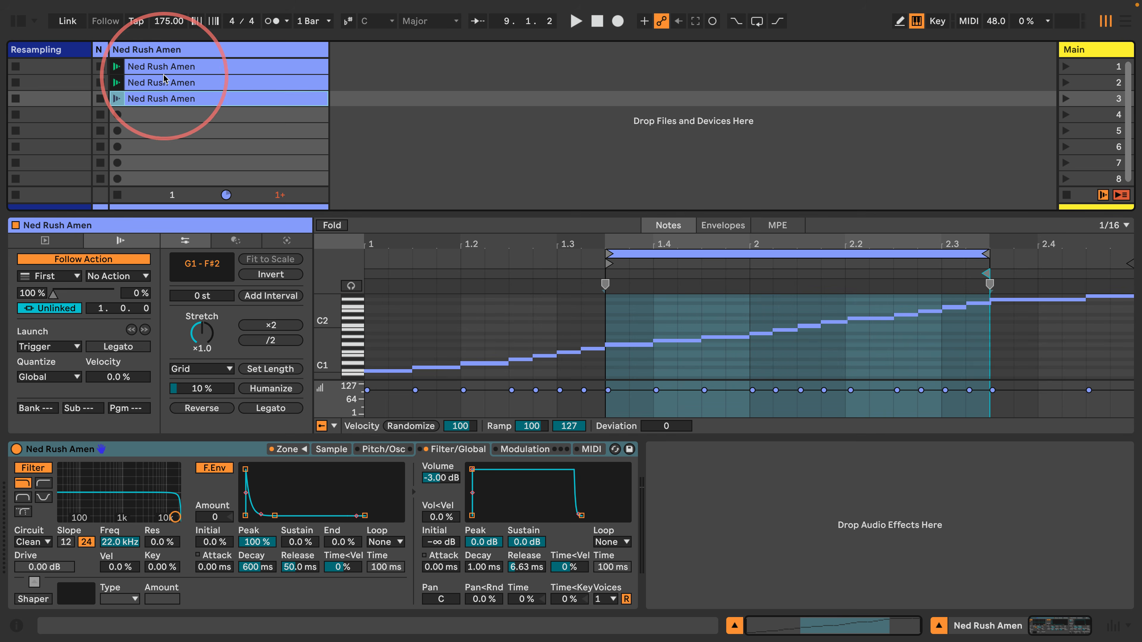
# Compare the first and third clips' settings and launch the first clip
pyautogui.click(135, 67)
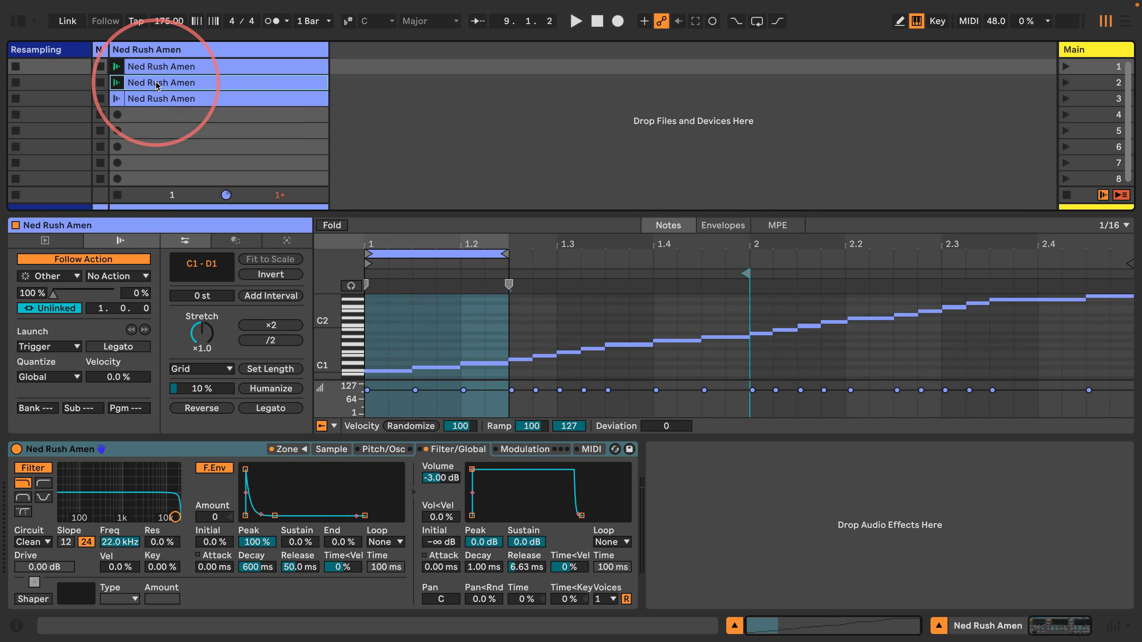
pyautogui.click(163, 98)
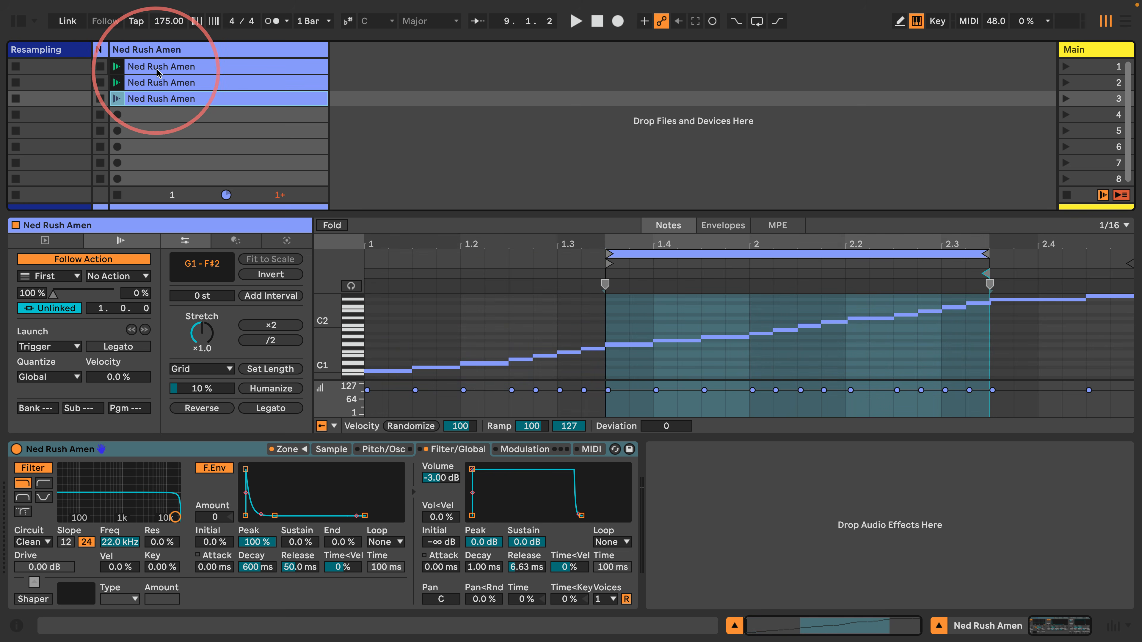
pyautogui.click(144, 66)
pyautogui.click(118, 67)
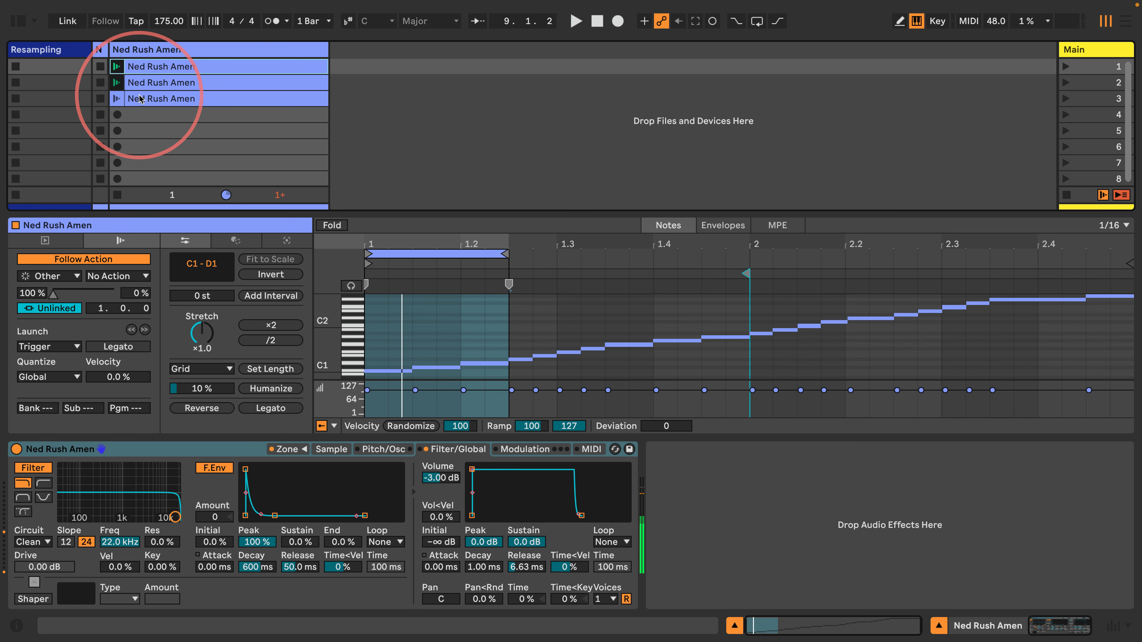
# Copy the third clip into slot 4 and loop it from beat 1.4 to 2.2
pyautogui.click(173, 99)
pyautogui.moveTo(173, 99); pyautogui.dragTo(162, 118)
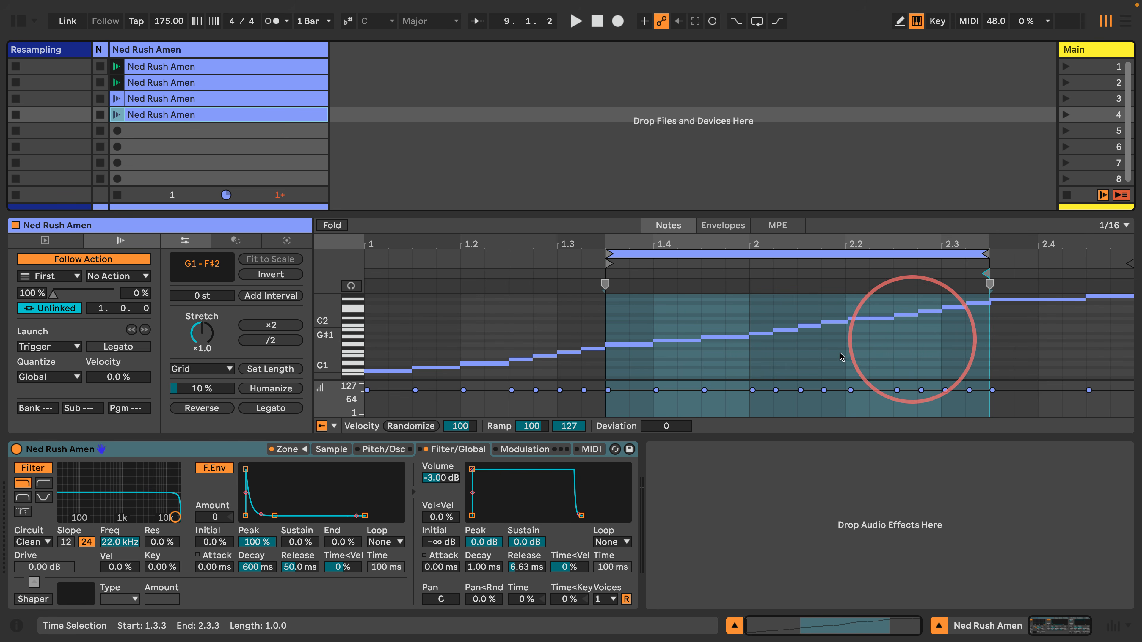
pyautogui.moveTo(609, 263)
pyautogui.mouseDown()
pyautogui.moveTo(700, 264)
pyautogui.moveTo(611, 276)
pyautogui.mouseUp()
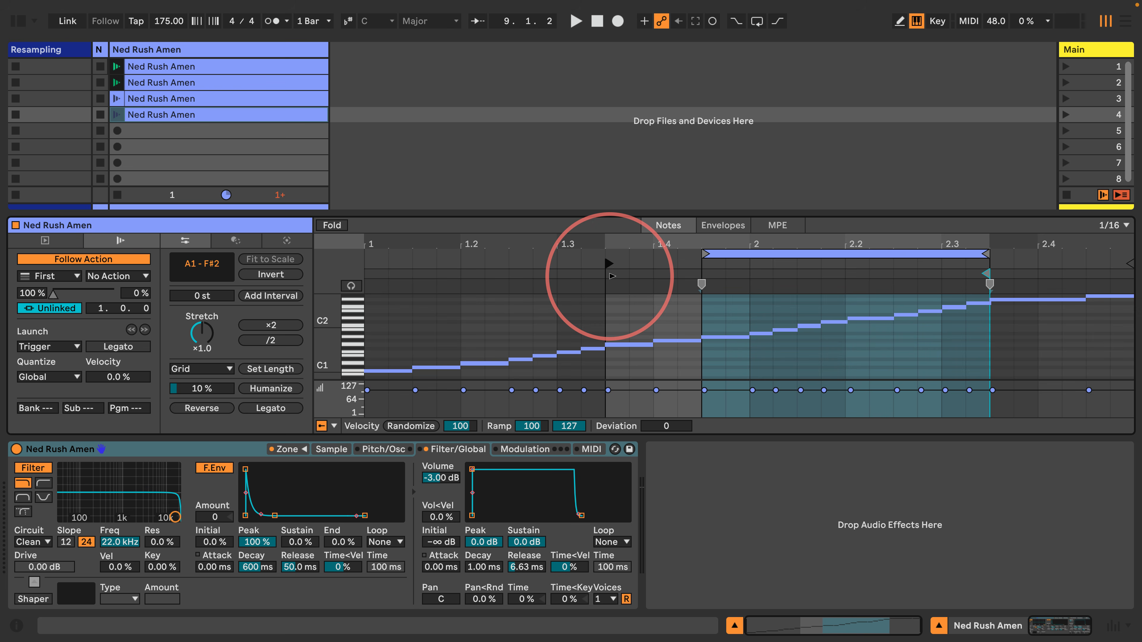
pyautogui.moveTo(987, 254); pyautogui.dragTo(852, 255)
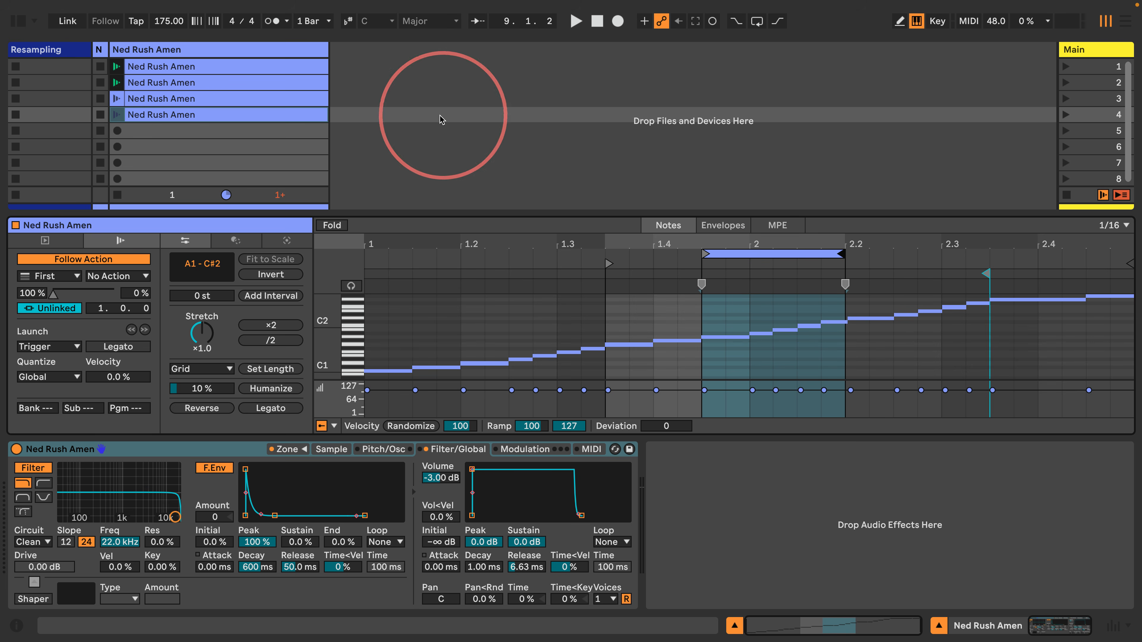
# Audition the fourth clip's loop, then zoom the piano roll in around 2.2 and back out
pyautogui.click(116, 114)
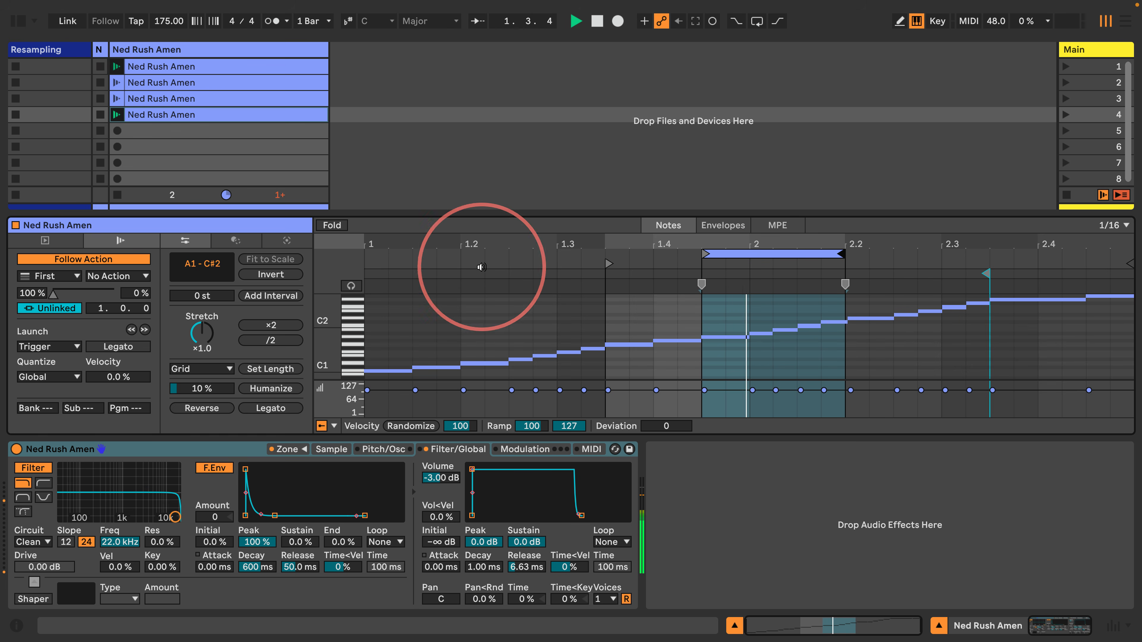
pyautogui.press('space')
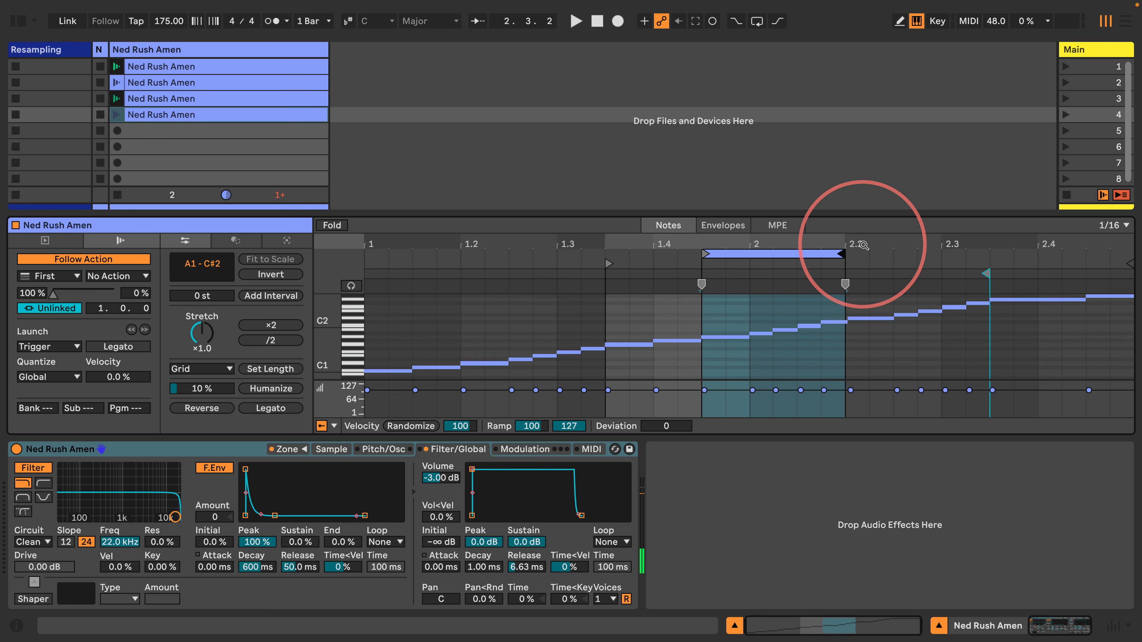
pyautogui.moveTo(863, 245); pyautogui.dragTo(863, 283)
pyautogui.moveTo(864, 241); pyautogui.dragTo(840, 204)
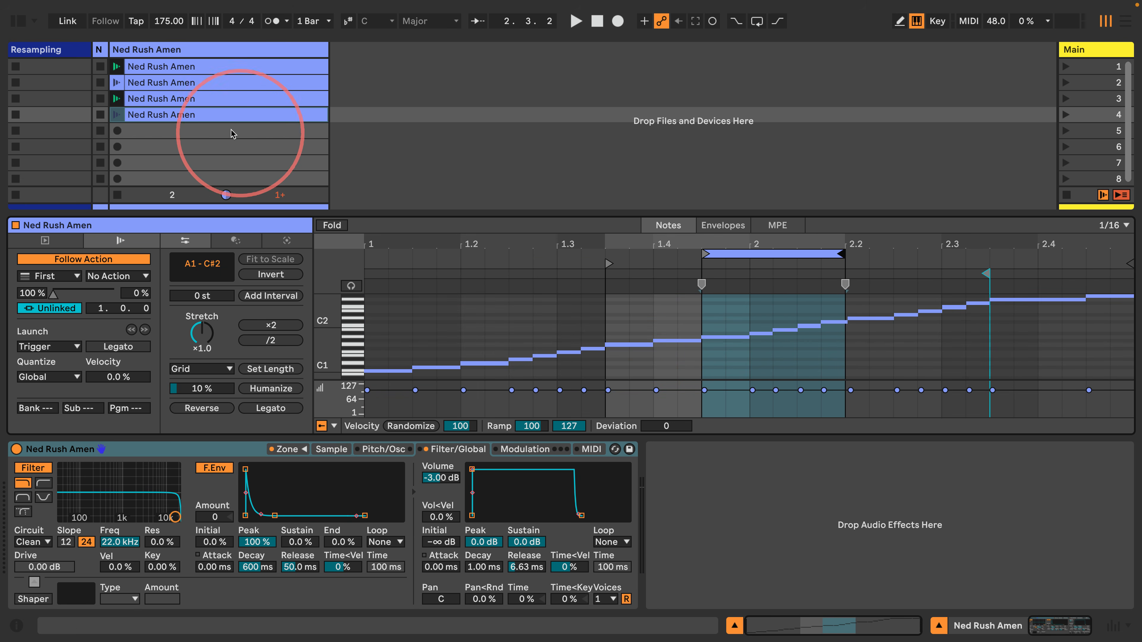
# Select all notes of the four clips and quantize starts and ends to a 1/16 grid
pyautogui.keyDown('shift'); pyautogui.click(196, 66); pyautogui.keyUp('shift')
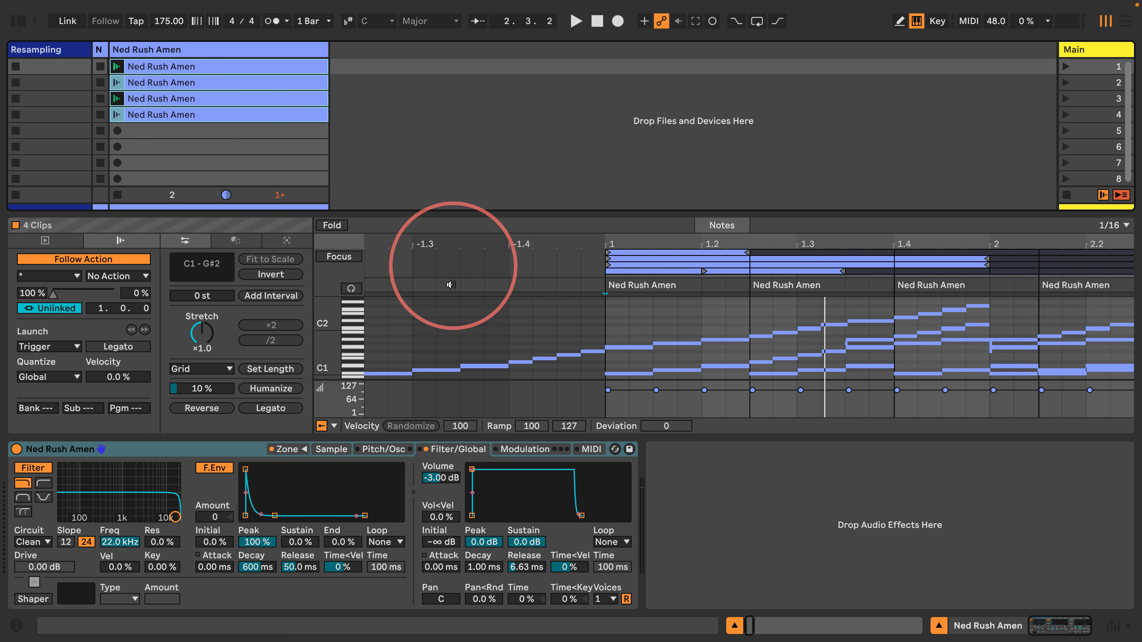
pyautogui.click(461, 338)
pyautogui.hotkey('ctrl', 'a')
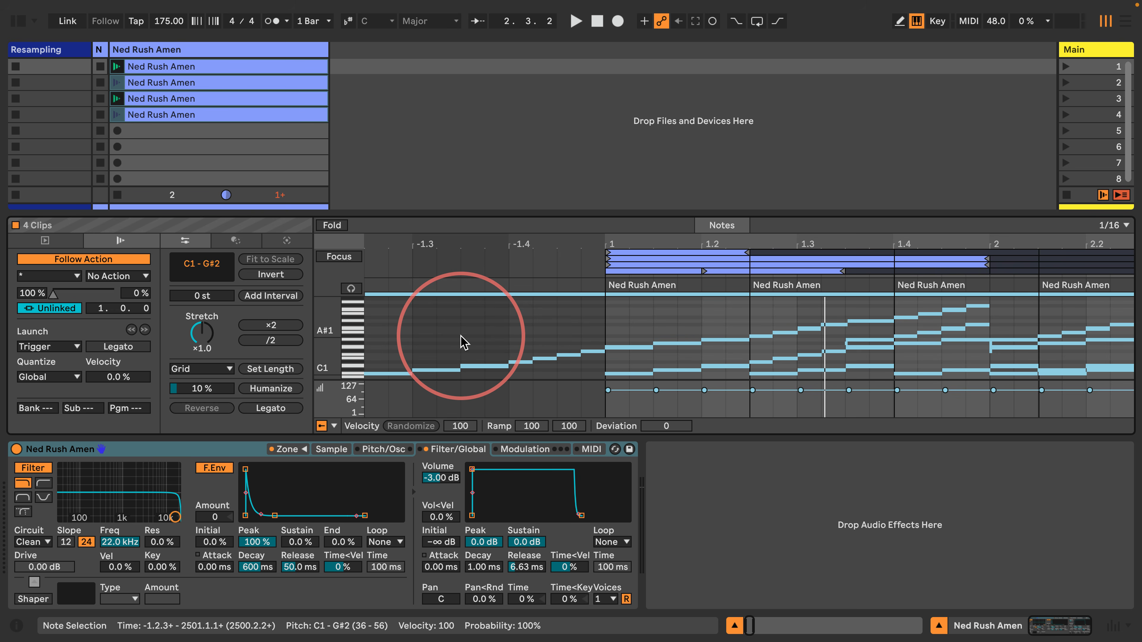
pyautogui.press('super+shift+u')
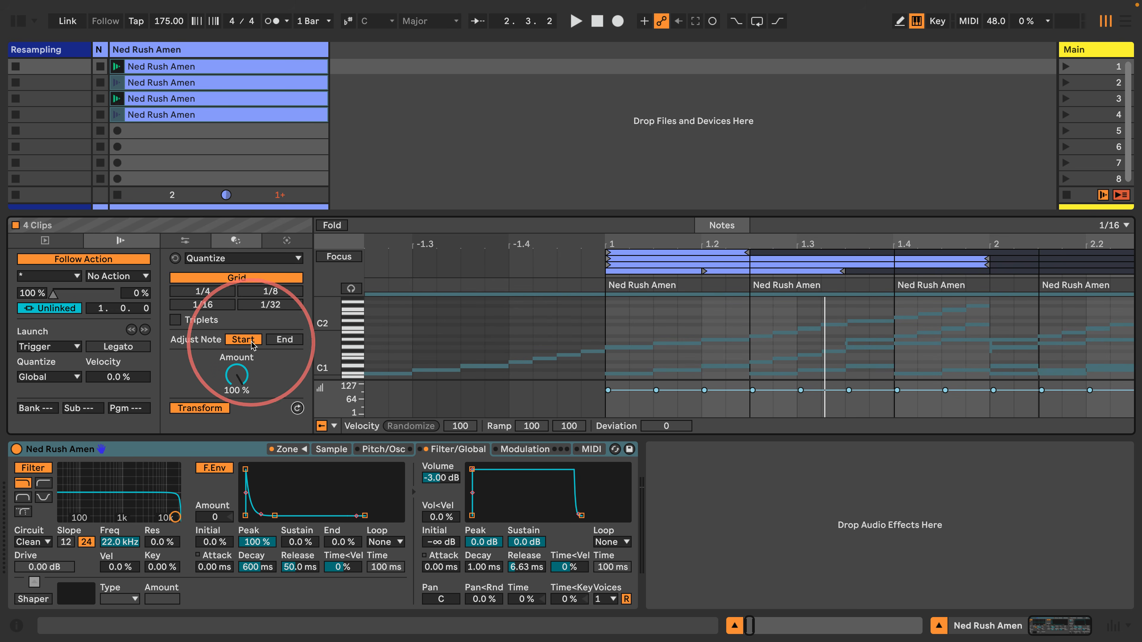
pyautogui.click(285, 339)
pyautogui.click(222, 306)
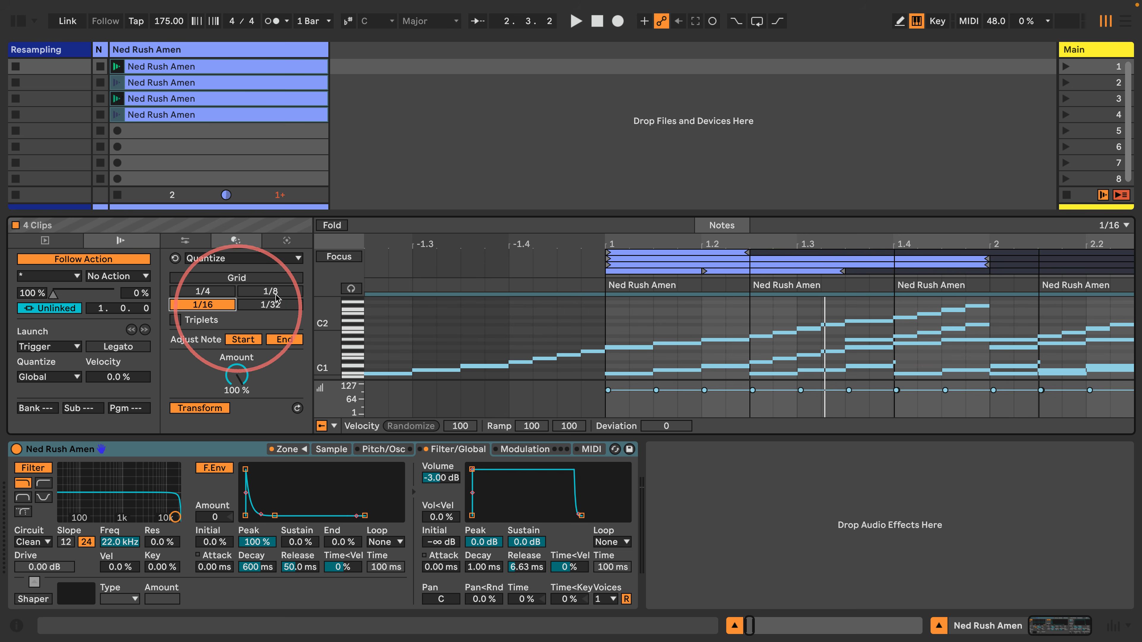
# Zoom in on the first clip around beat 1.3 and launch it
pyautogui.click(209, 67)
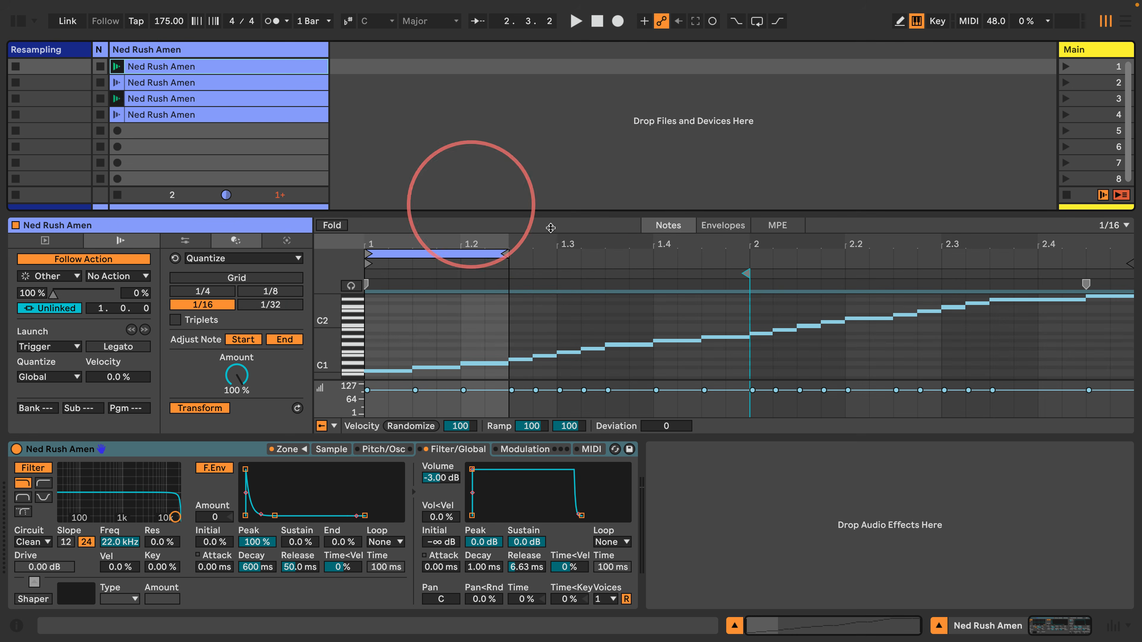
pyautogui.moveTo(557, 238); pyautogui.dragTo(497, 212)
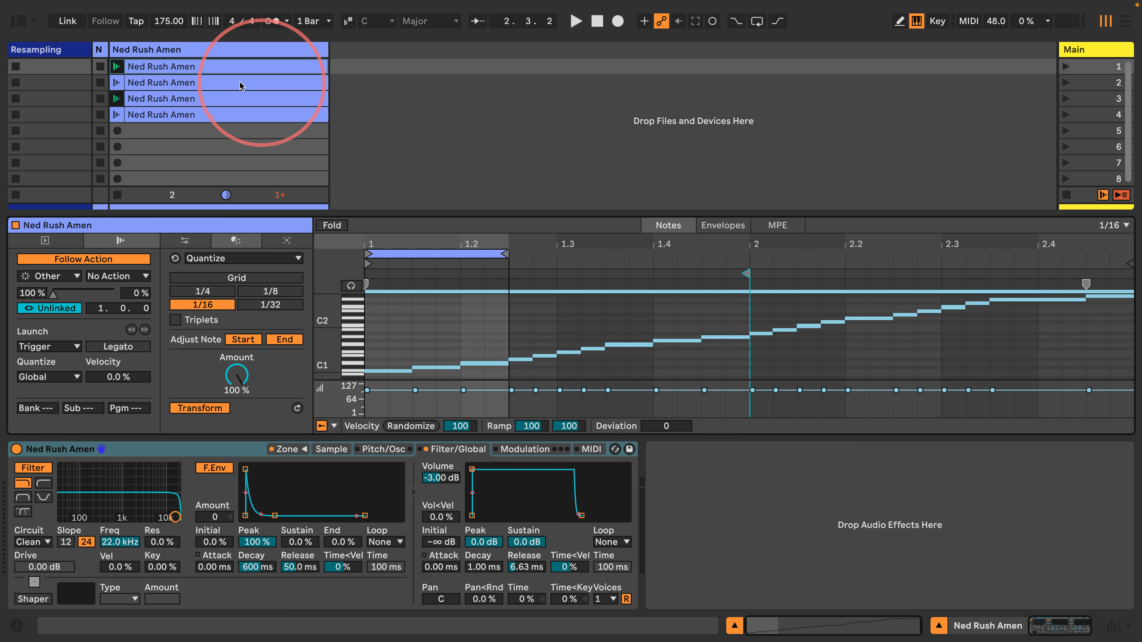
pyautogui.click(116, 66)
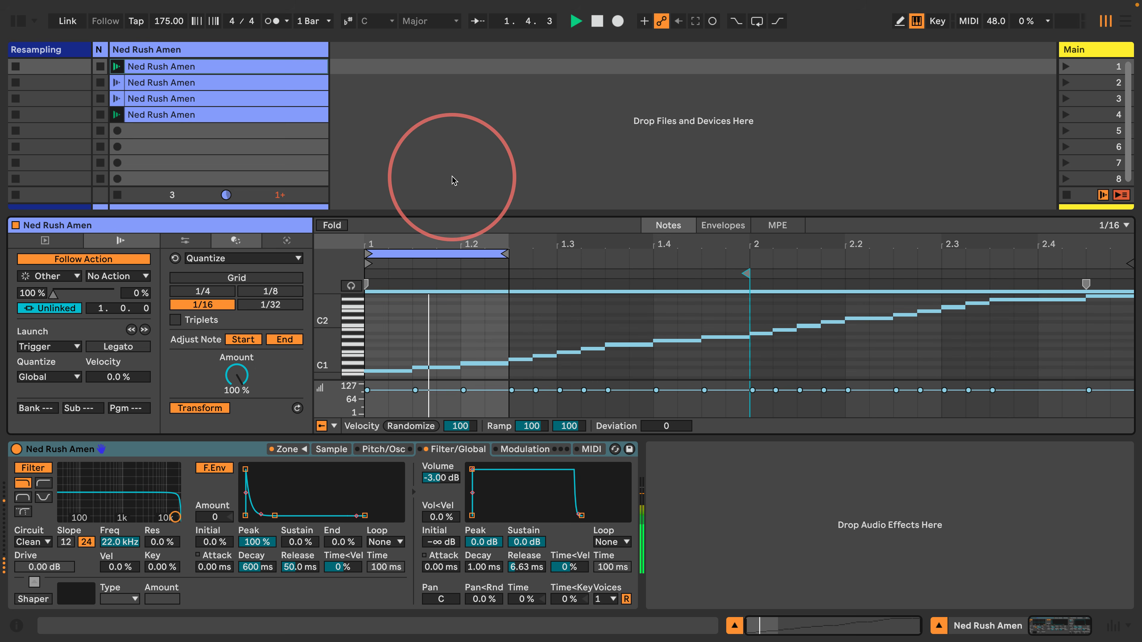
# Duplicate the fourth clip into slot 5 and extend its loop end to about 2.3.4
pyautogui.click(234, 120)
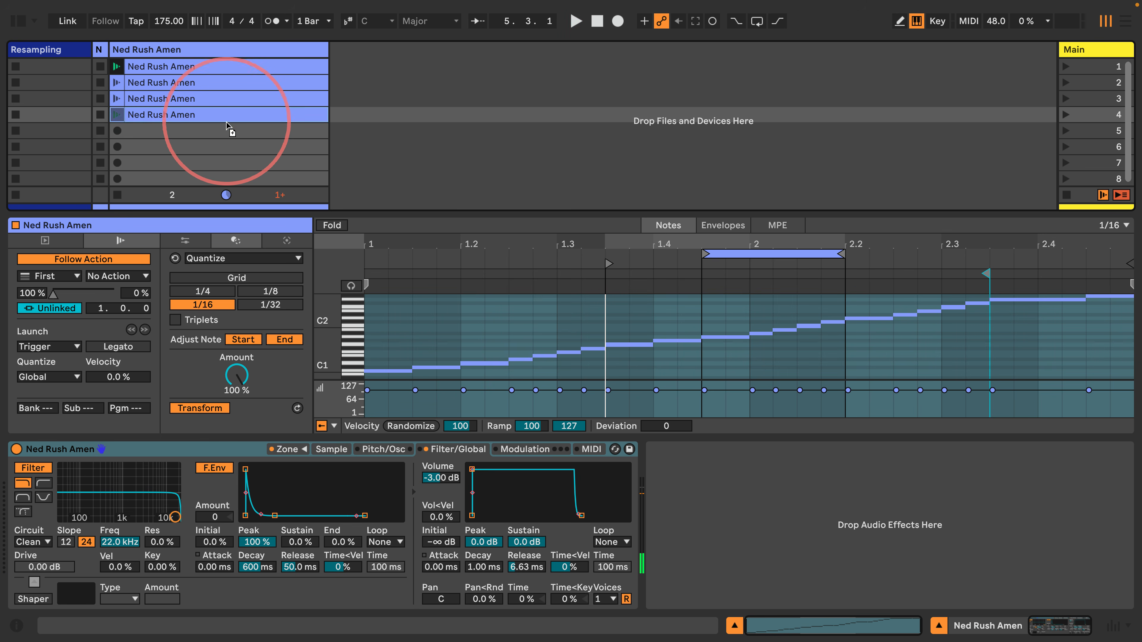
pyautogui.hotkey('ctrl', 'd')
pyautogui.click(839, 253)
pyautogui.moveTo(839, 253); pyautogui.dragTo(989, 254)
# Play the fifth clip to hear its longer loop, then stop playback
pyautogui.click(109, 116)
pyautogui.click(486, 135)
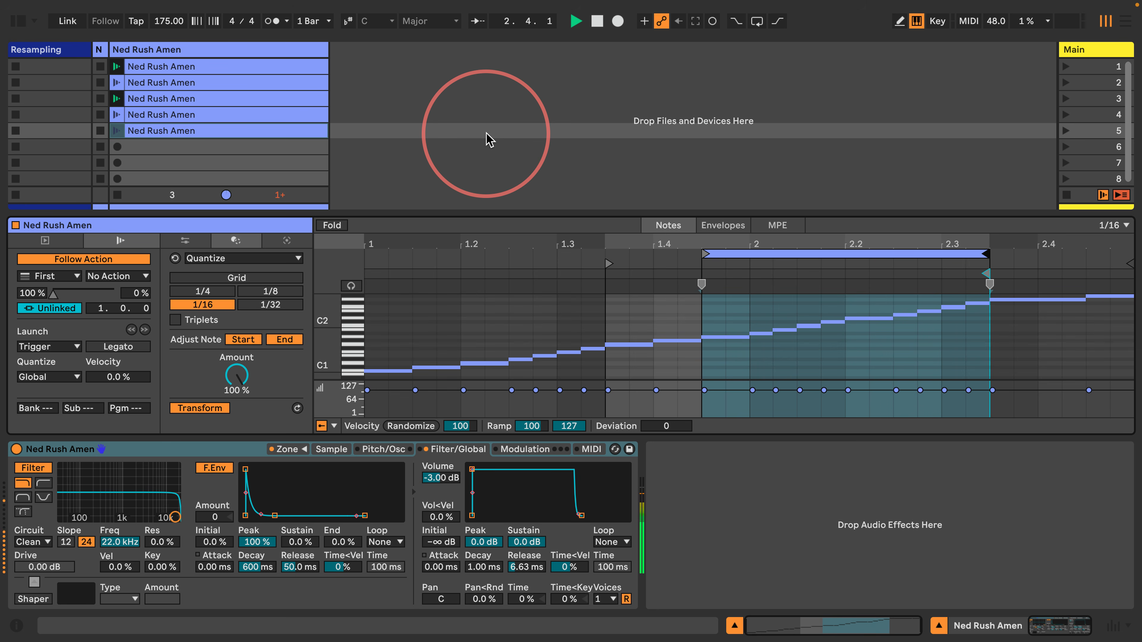
pyautogui.press('space')
# Copy clip 5 into slot 6, looping one bar 1.4.3–2.4.3 with follow action time 1.0.0
pyautogui.moveTo(215, 129); pyautogui.dragTo(214, 147)
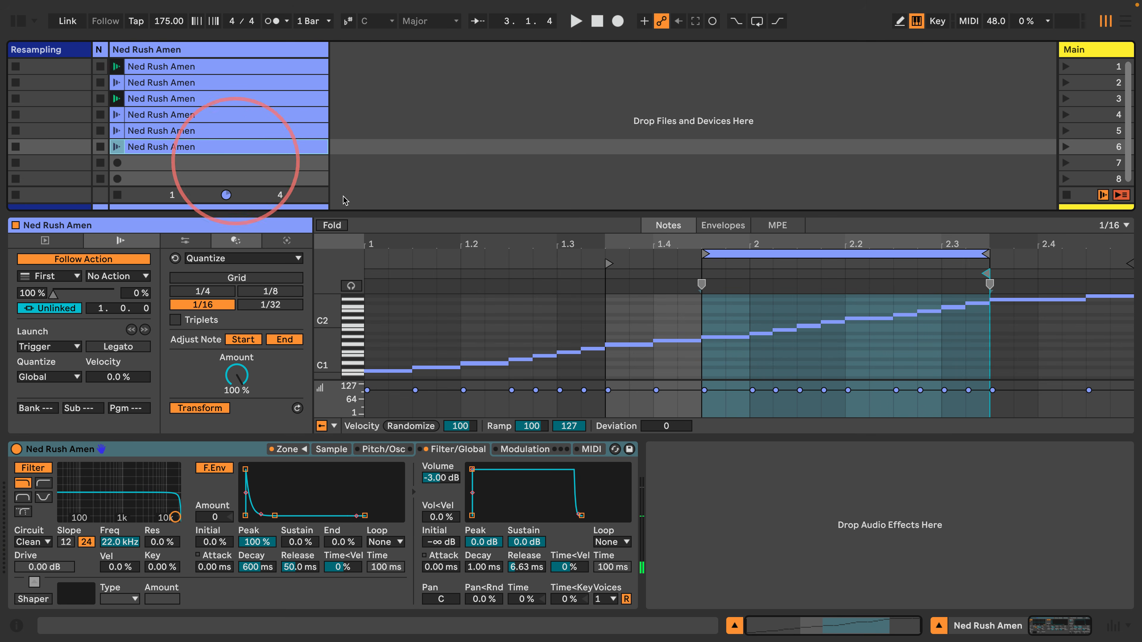
pyautogui.moveTo(831, 254); pyautogui.dragTo(1082, 273)
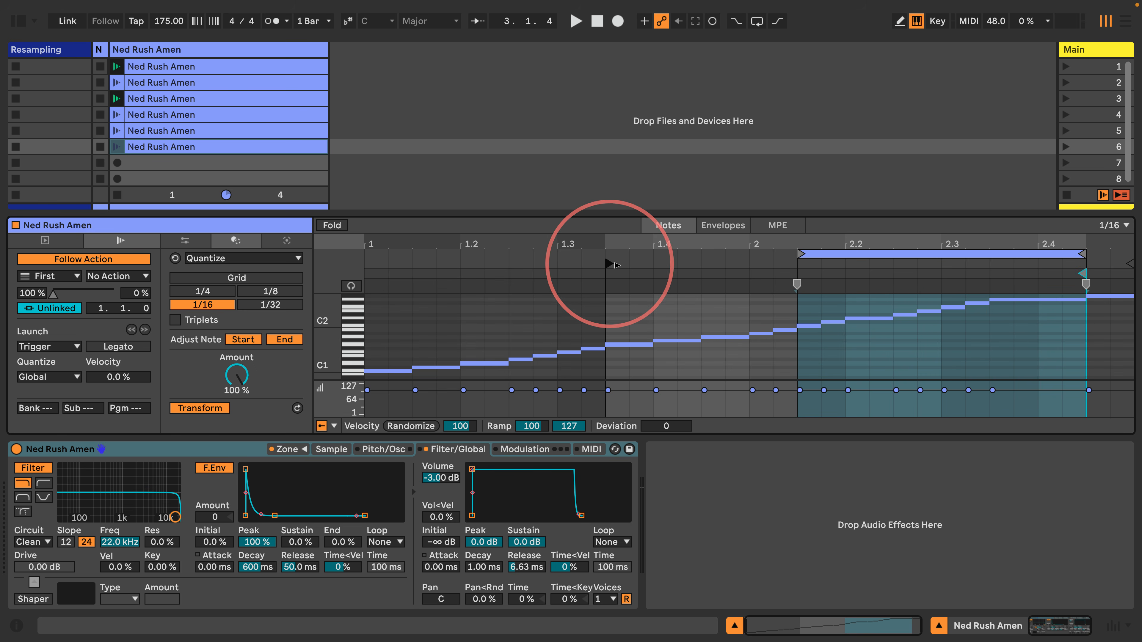
pyautogui.moveTo(608, 264); pyautogui.dragTo(705, 265)
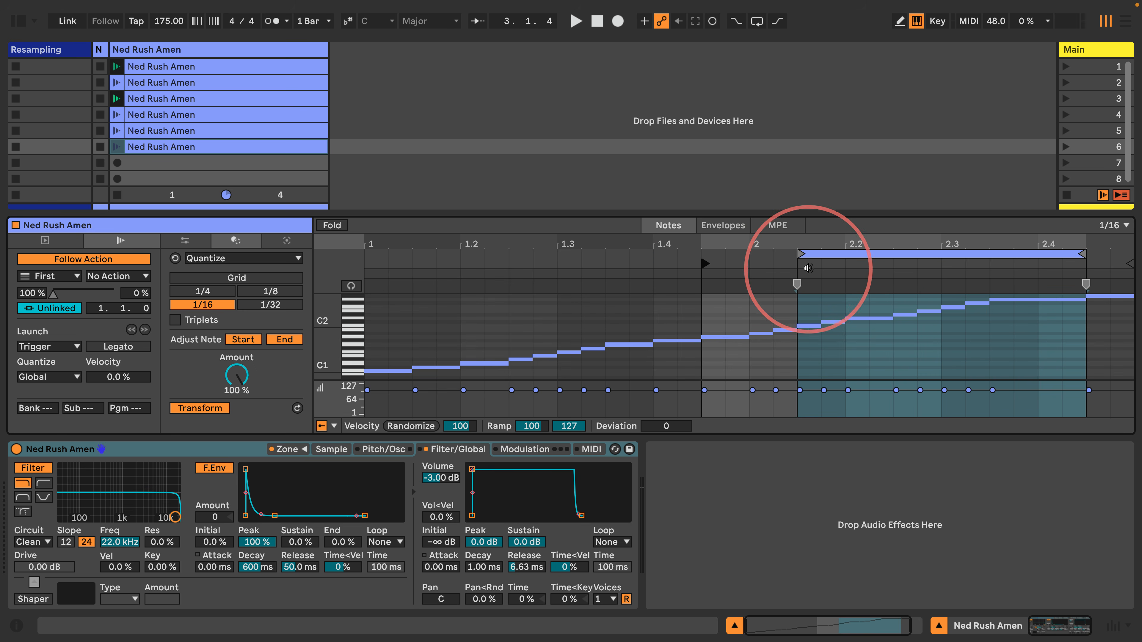
pyautogui.moveTo(798, 253)
pyautogui.mouseDown()
pyautogui.moveTo(704, 253)
pyautogui.moveTo(701, 239)
pyautogui.mouseUp()
pyautogui.moveTo(1125, 274); pyautogui.dragTo(1040, 274)
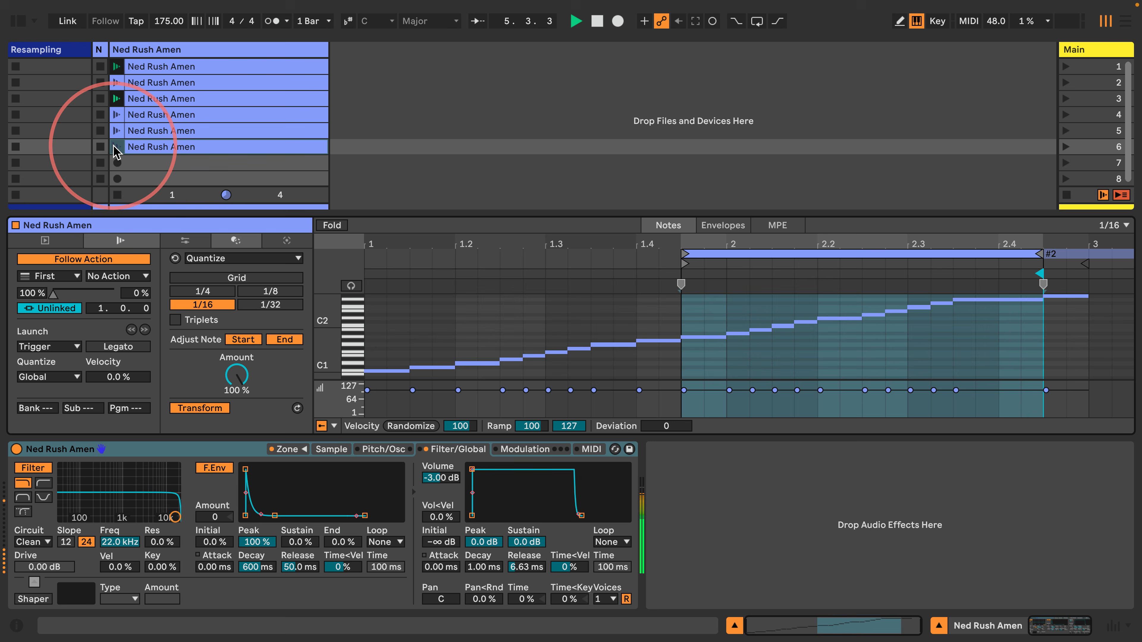
pyautogui.moveTo(223, 215); pyautogui.dragTo(222, 234)
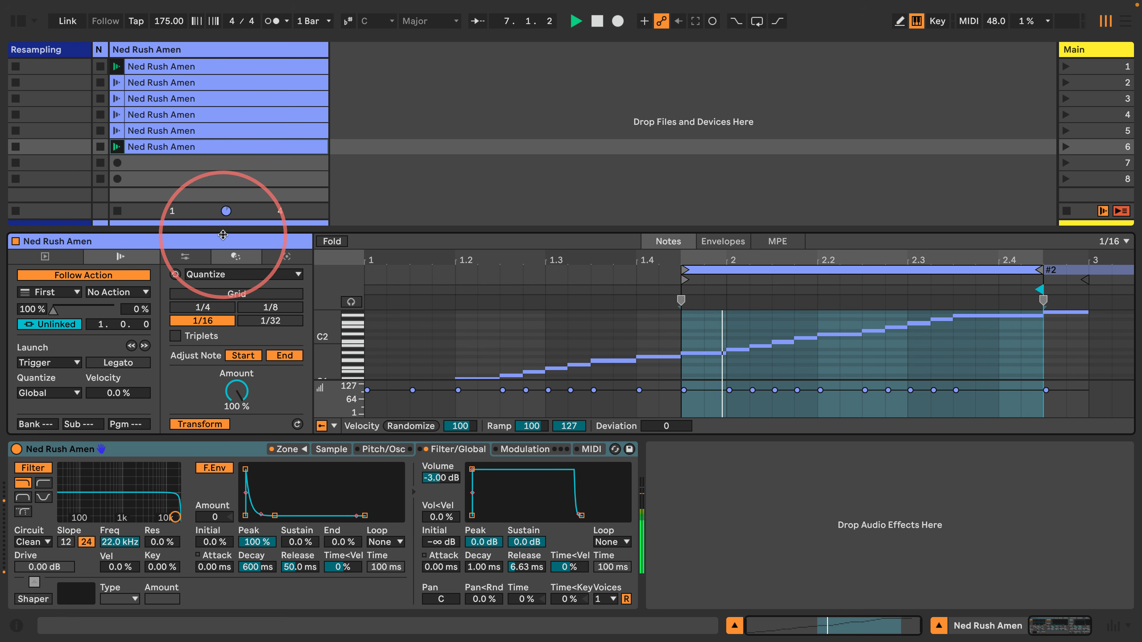
pyautogui.moveTo(321, 353); pyautogui.dragTo(313, 353)
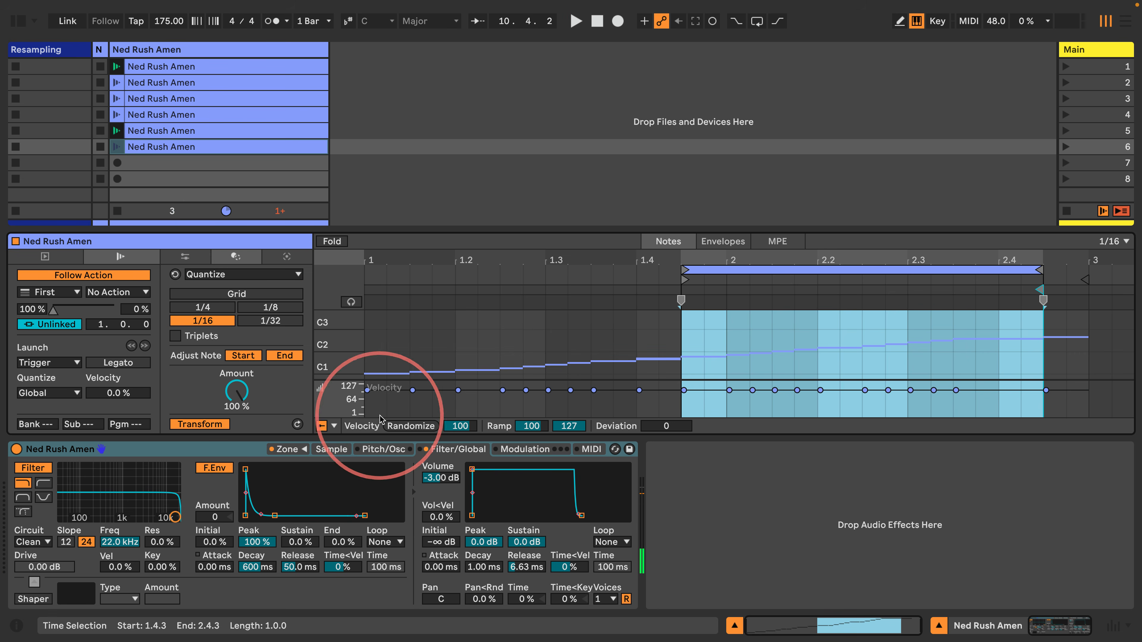
# Lower Simpler's Pitch/Osc transpose to -3 st while the clips play
pyautogui.click(328, 449)
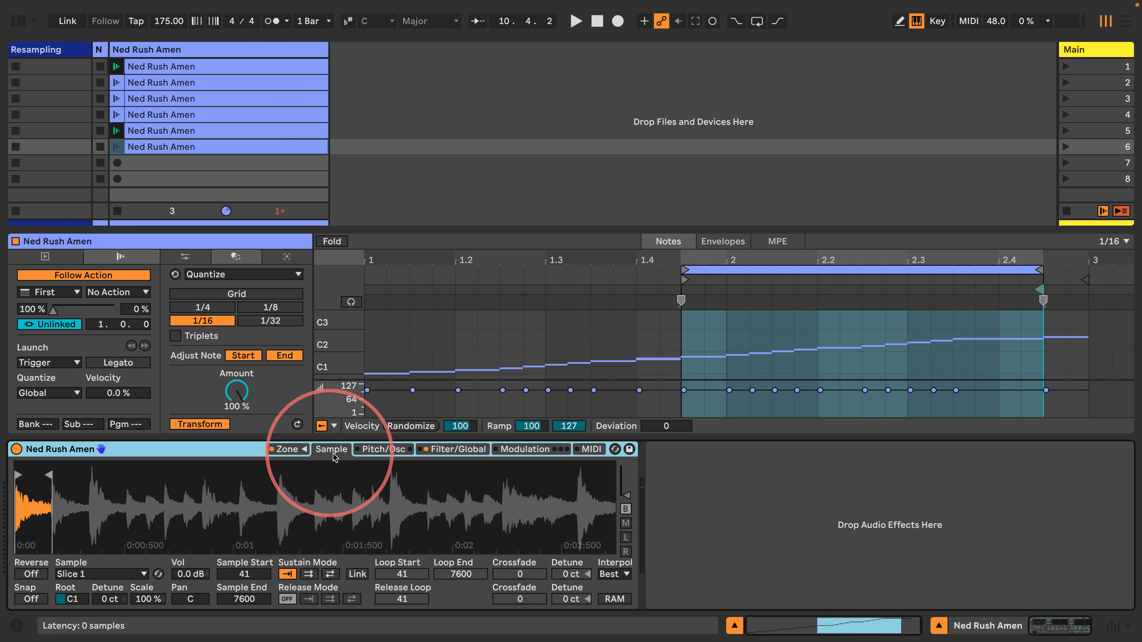
pyautogui.click(373, 449)
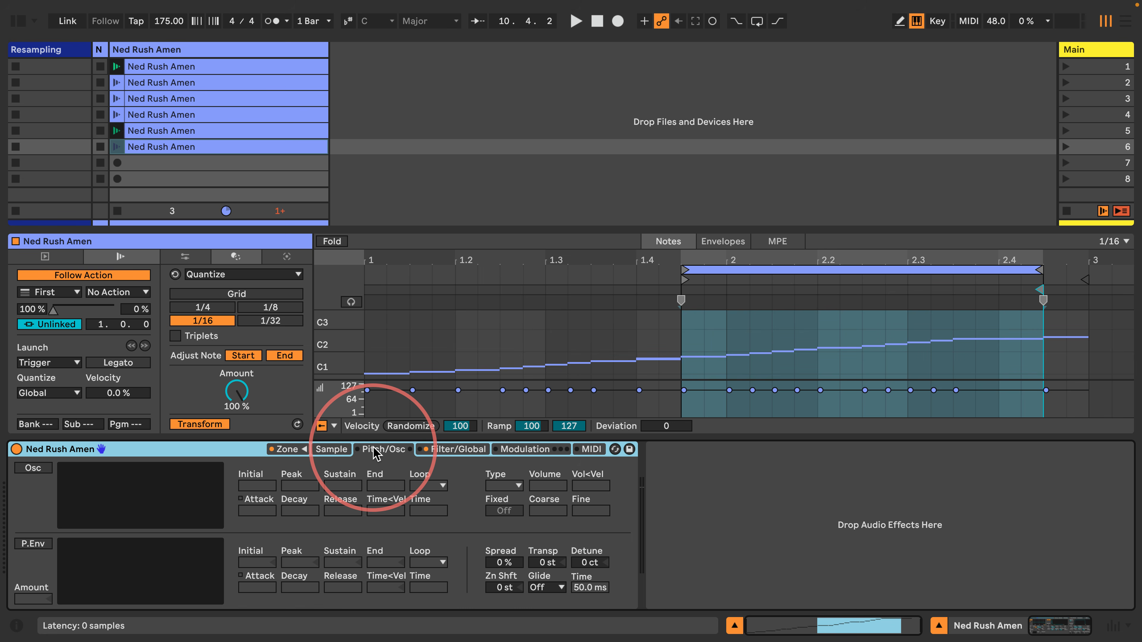
pyautogui.click(541, 564)
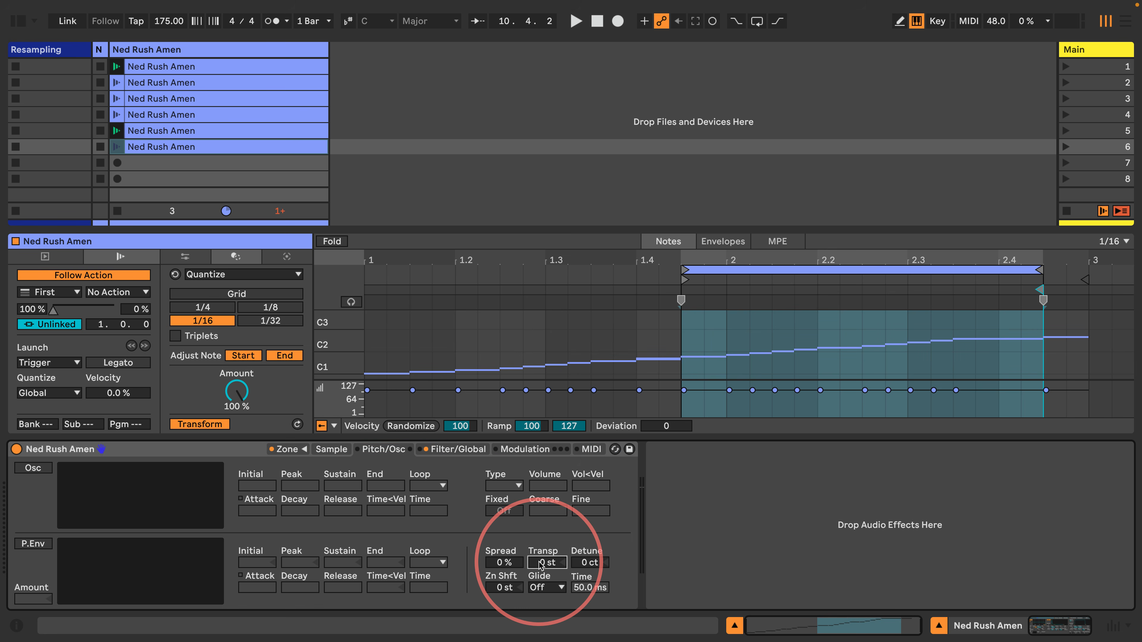
pyautogui.press('space')
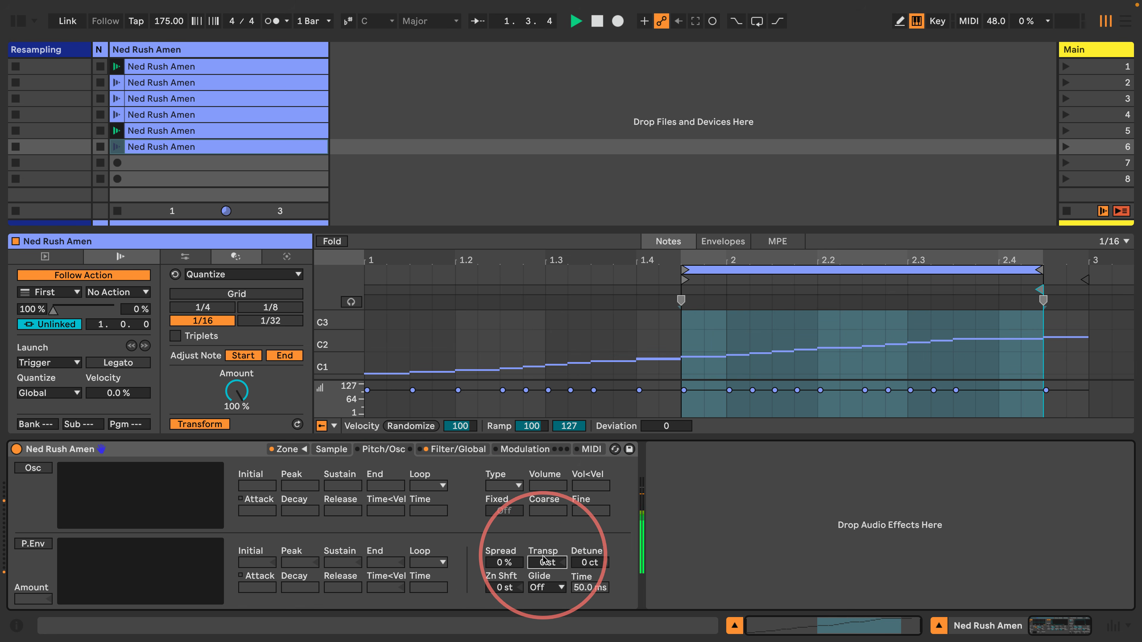
pyautogui.moveTo(544, 566); pyautogui.dragTo(544, 570)
pyautogui.press('Down')
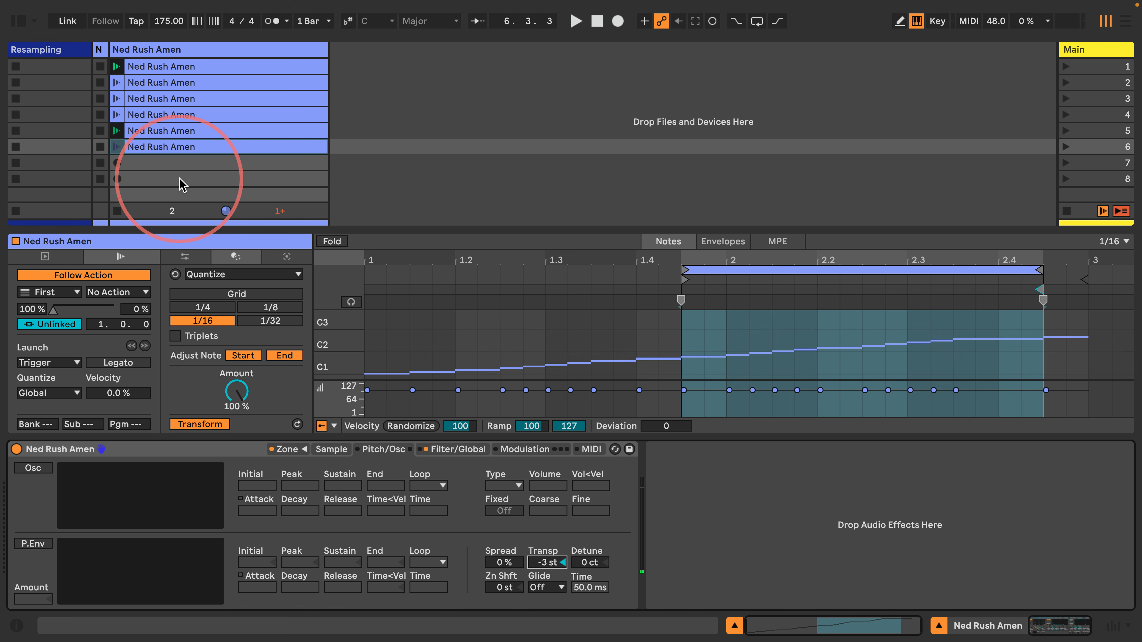
# Create an empty MIDI clip in scene 8 and colour it pink
pyautogui.click(204, 71)
pyautogui.click(176, 179)
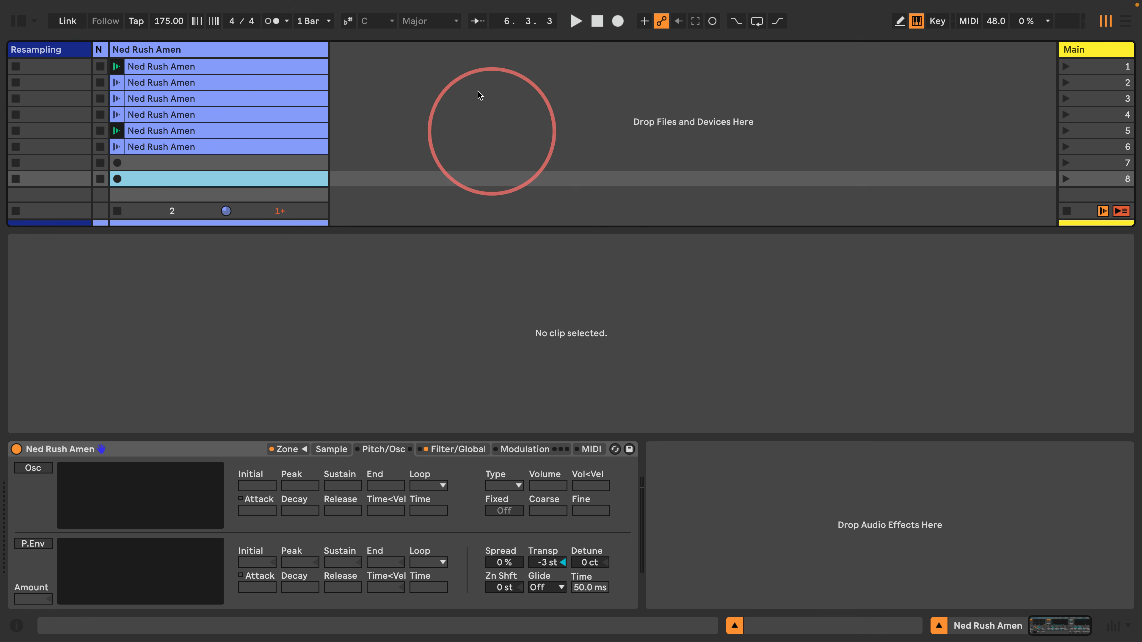
pyautogui.doubleClick(130, 179)
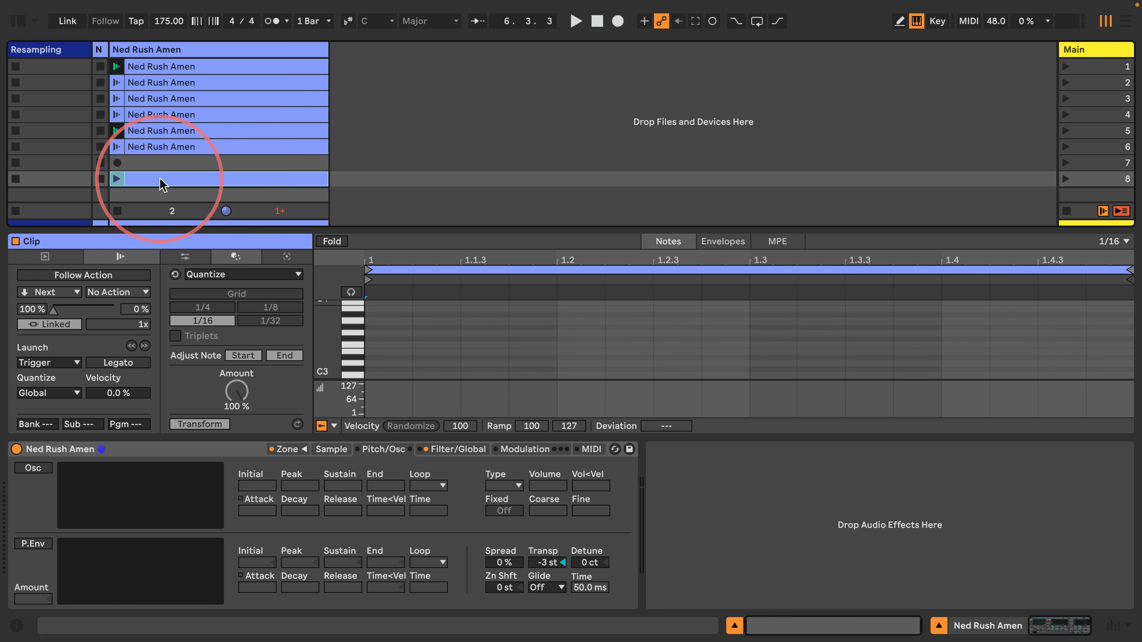
pyautogui.rightClick(242, 181)
pyautogui.click(407, 455)
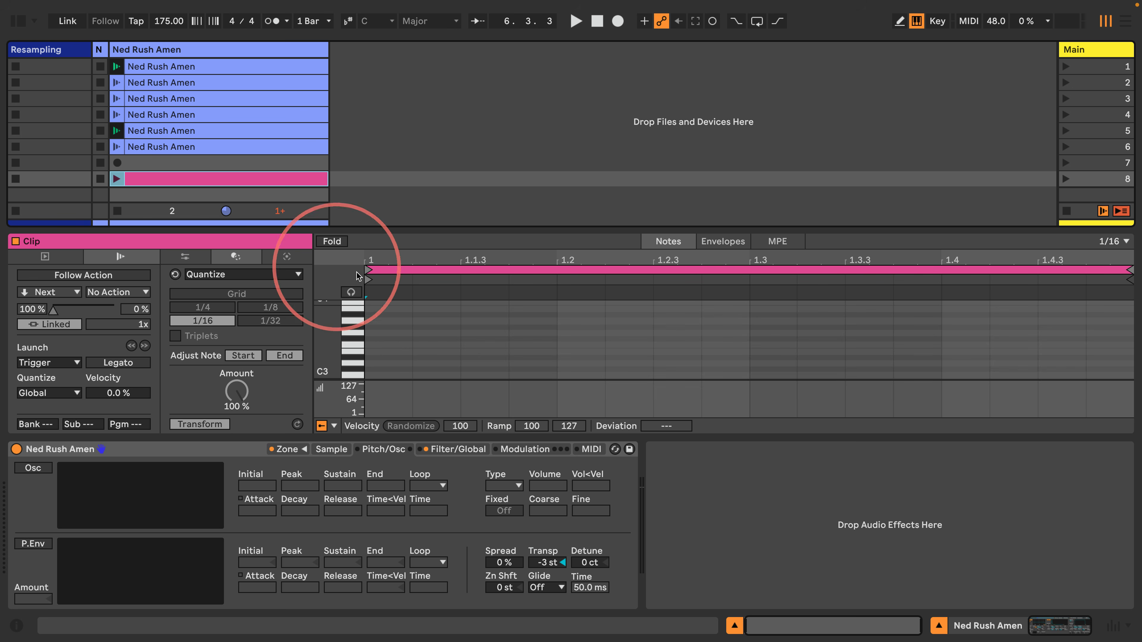
# With note preview on, draw a bar of 1/16 notes on D2 and launch the pink clip
pyautogui.moveTo(326, 346); pyautogui.dragTo(353, 369)
pyautogui.click(351, 292)
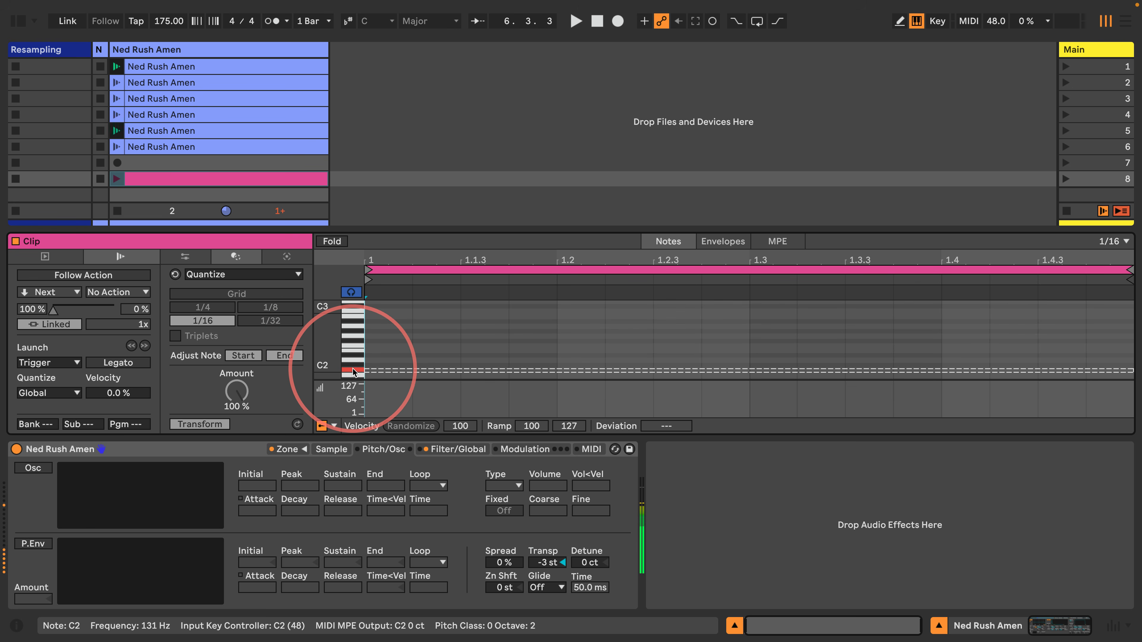
pyautogui.click(355, 361)
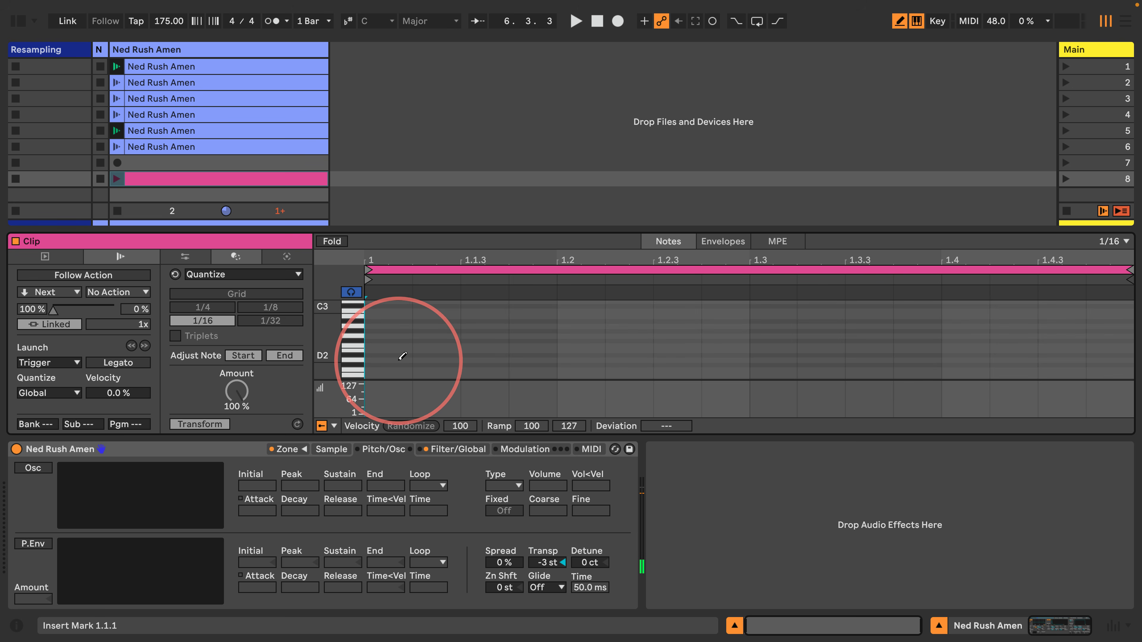
pyautogui.moveTo(400, 356); pyautogui.dragTo(1095, 345)
pyautogui.click(116, 178)
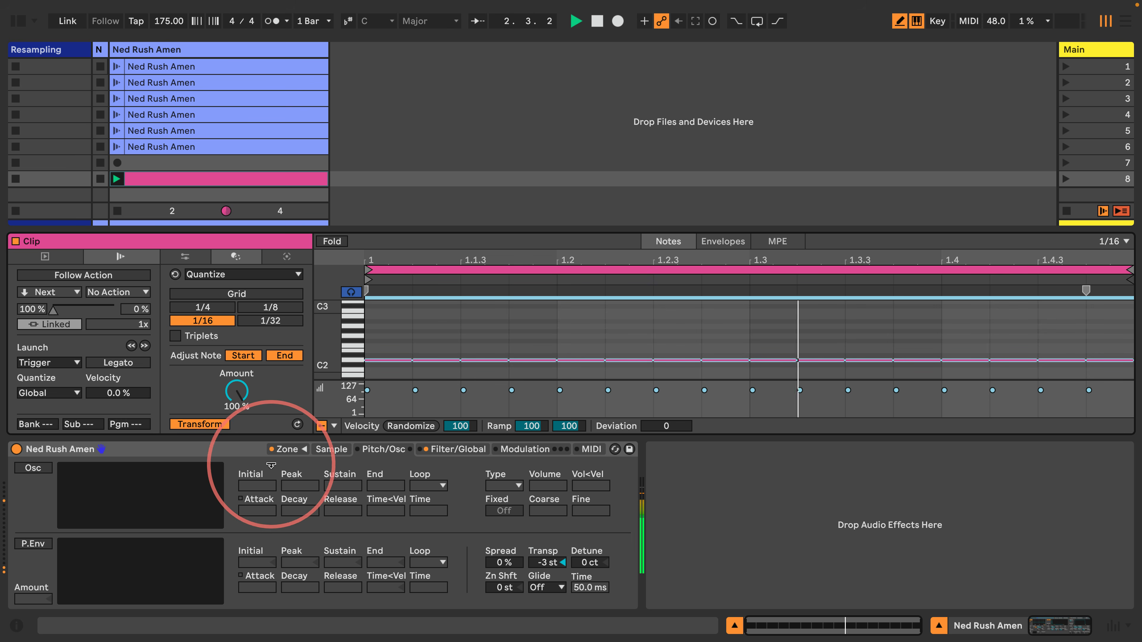
# Enable Simpler's LFO 1 with a tempo-synced rate of 3 beats
pyautogui.moveTo(561, 229); pyautogui.dragTo(560, 185)
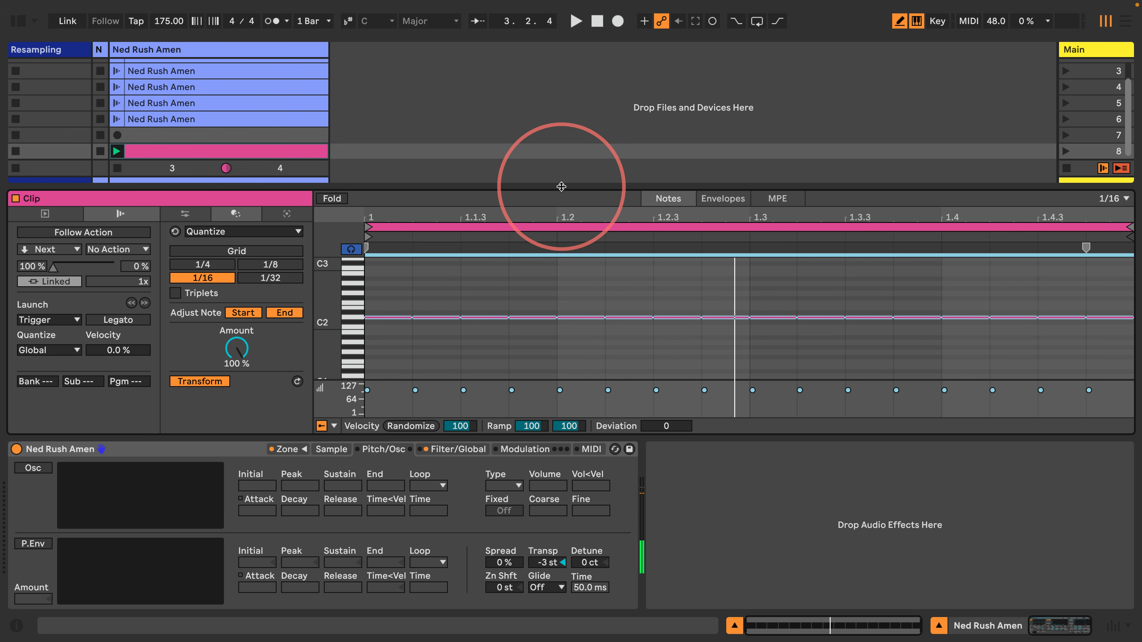
pyautogui.click(524, 450)
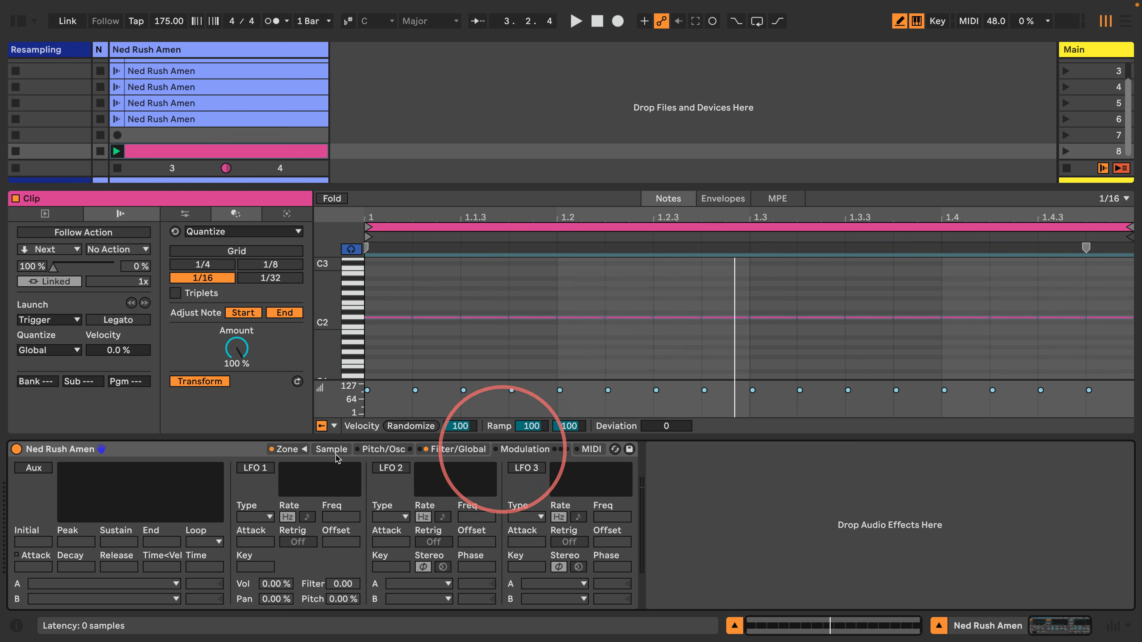
pyautogui.click(255, 468)
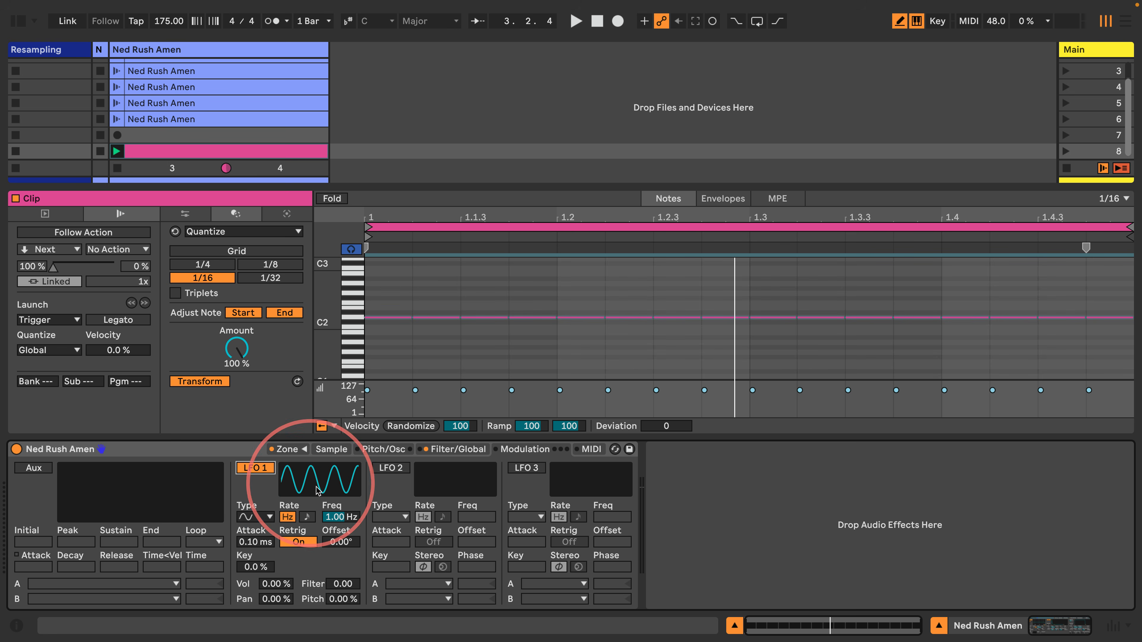
pyautogui.click(302, 516)
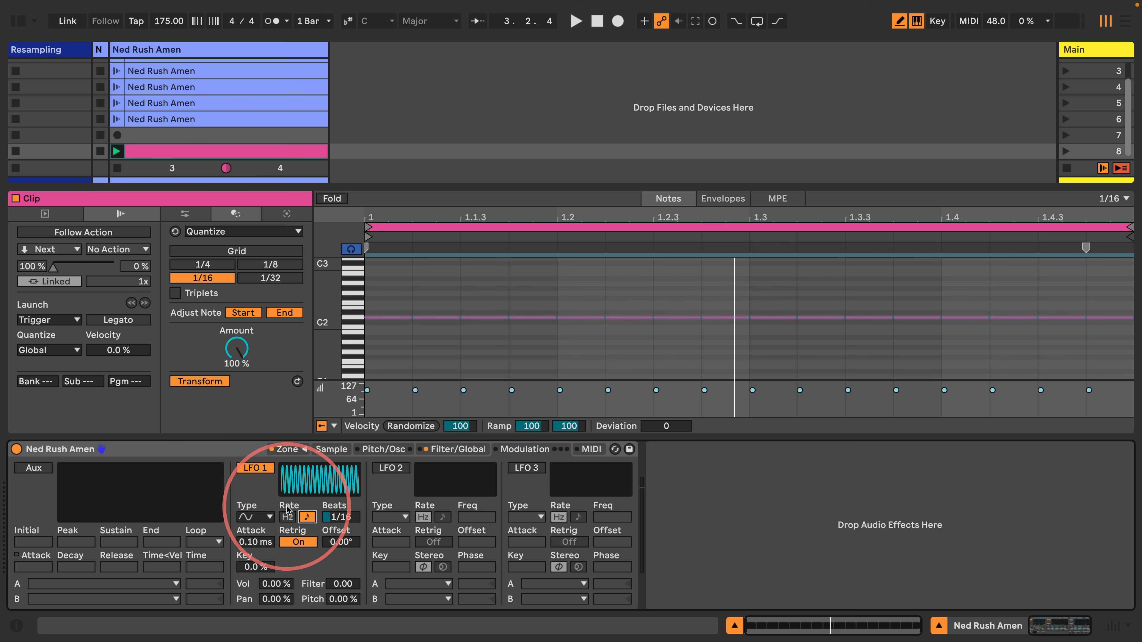
pyautogui.moveTo(340, 517); pyautogui.dragTo(340, 477)
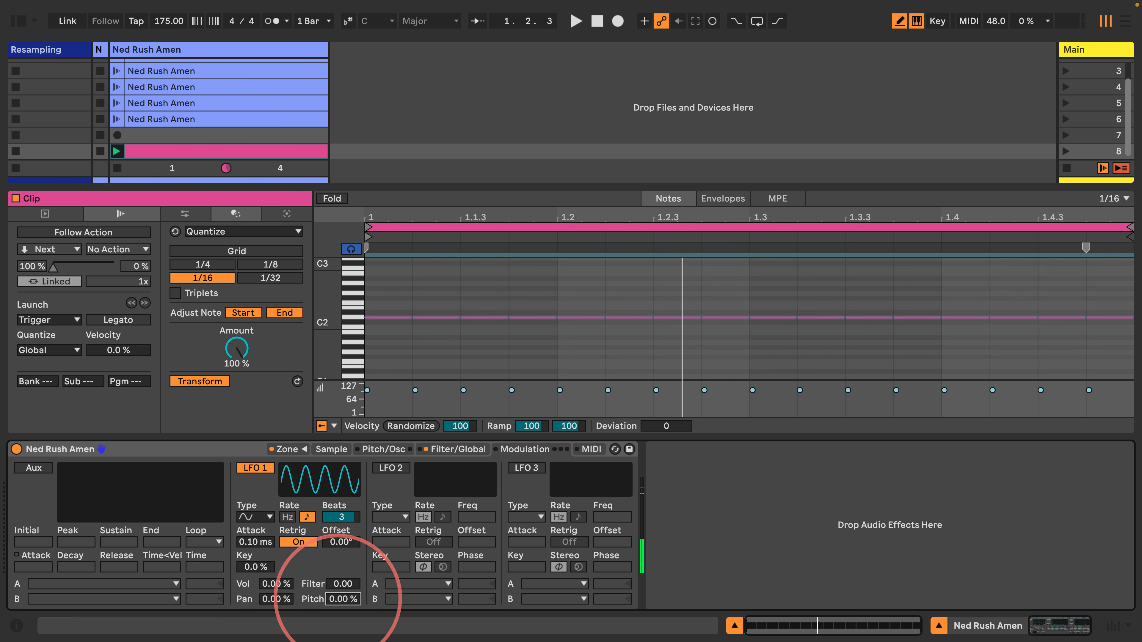
# Set the LFO pitch amount to 100 %, turn retrigger off, and show its clip envelope
pyautogui.moveTo(340, 604); pyautogui.dragTo(339, 600)
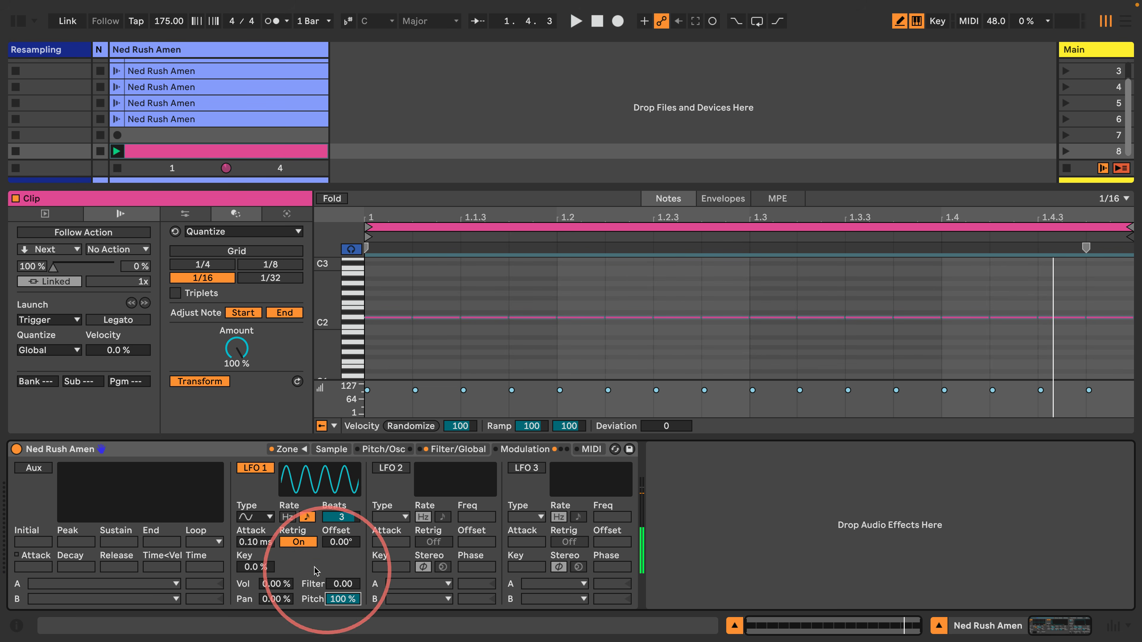
pyautogui.click(298, 542)
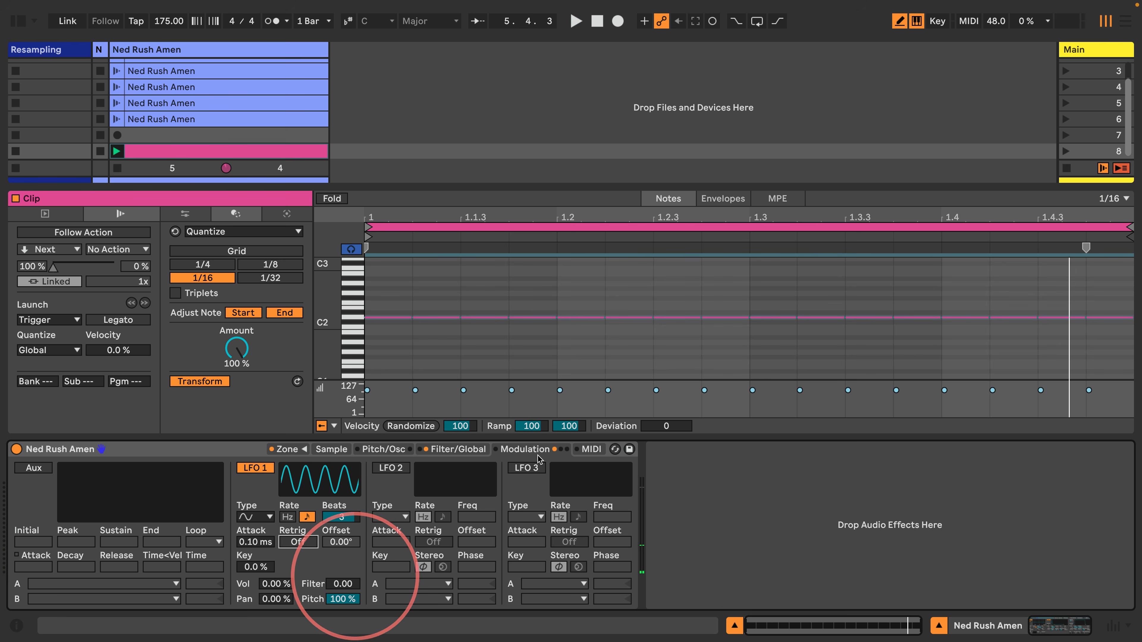
pyautogui.click(723, 198)
pyautogui.click(341, 599)
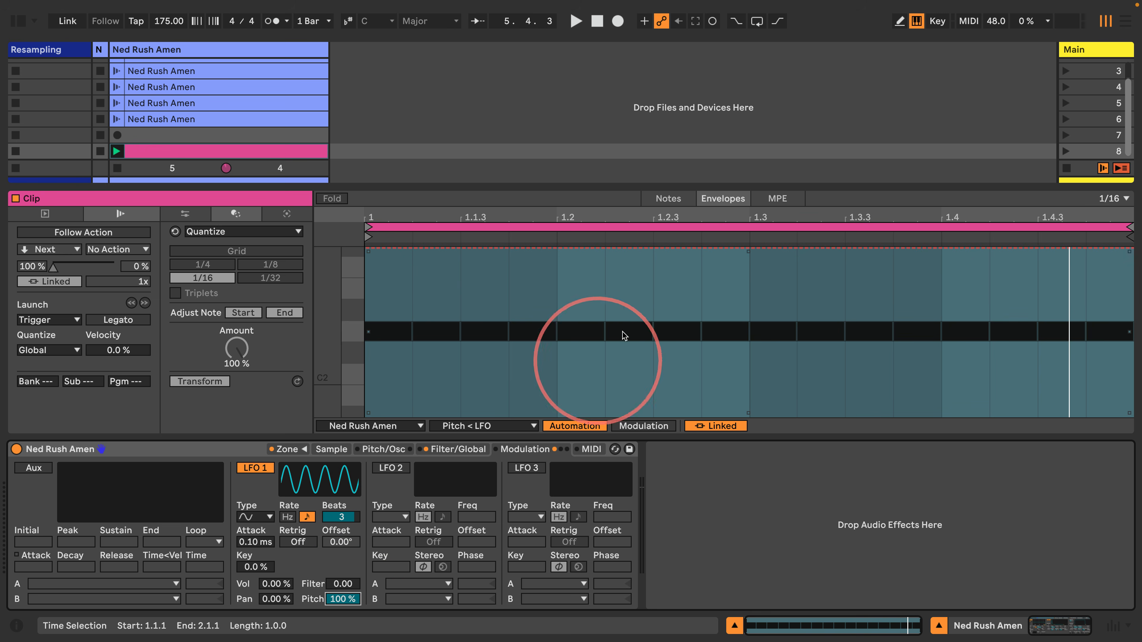
# Set the Pitch < LFO envelope to about 50 % and the LFO 1 rate to 3/4 beat
pyautogui.moveTo(682, 255); pyautogui.dragTo(682, 307)
pyautogui.press('space')
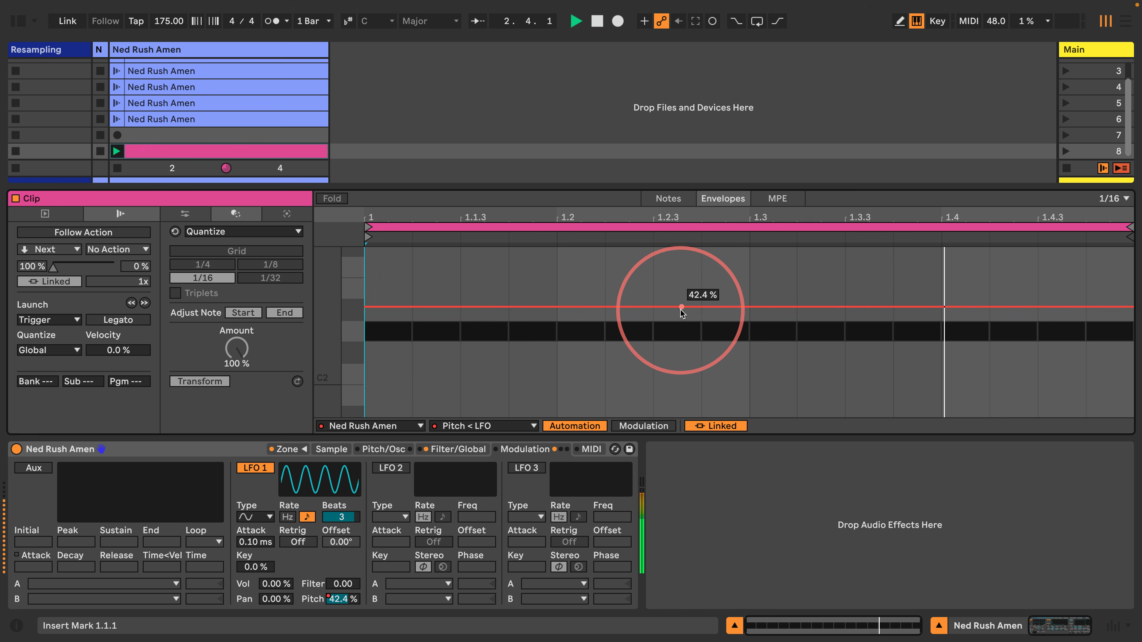
pyautogui.moveTo(681, 307); pyautogui.dragTo(681, 297)
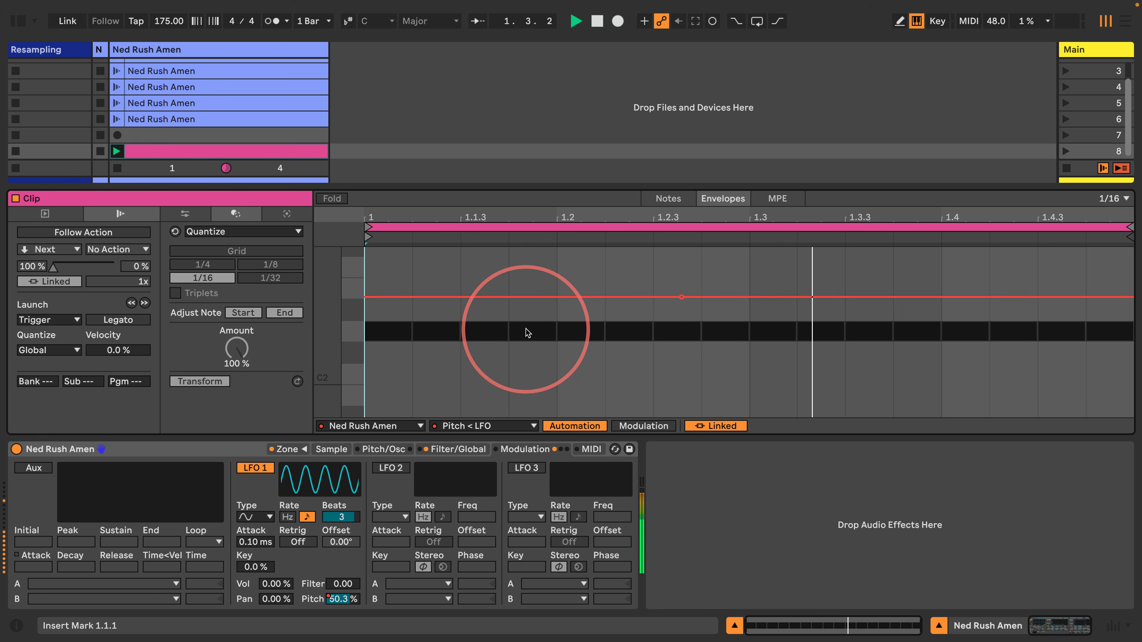
pyautogui.moveTo(339, 517); pyautogui.dragTo(338, 522)
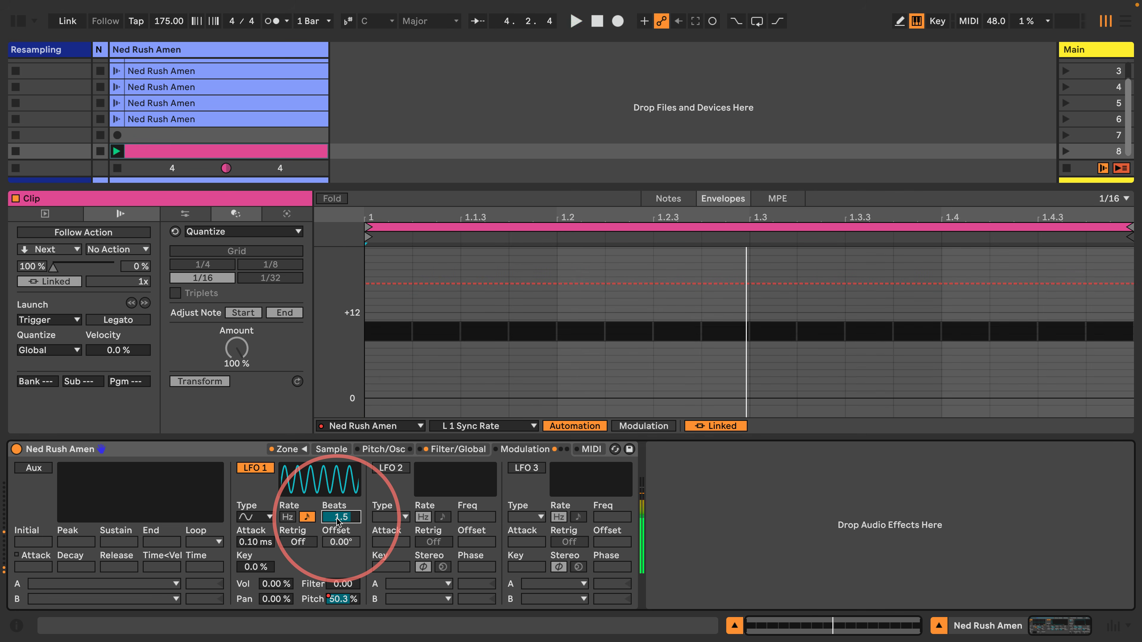
pyautogui.press('space')
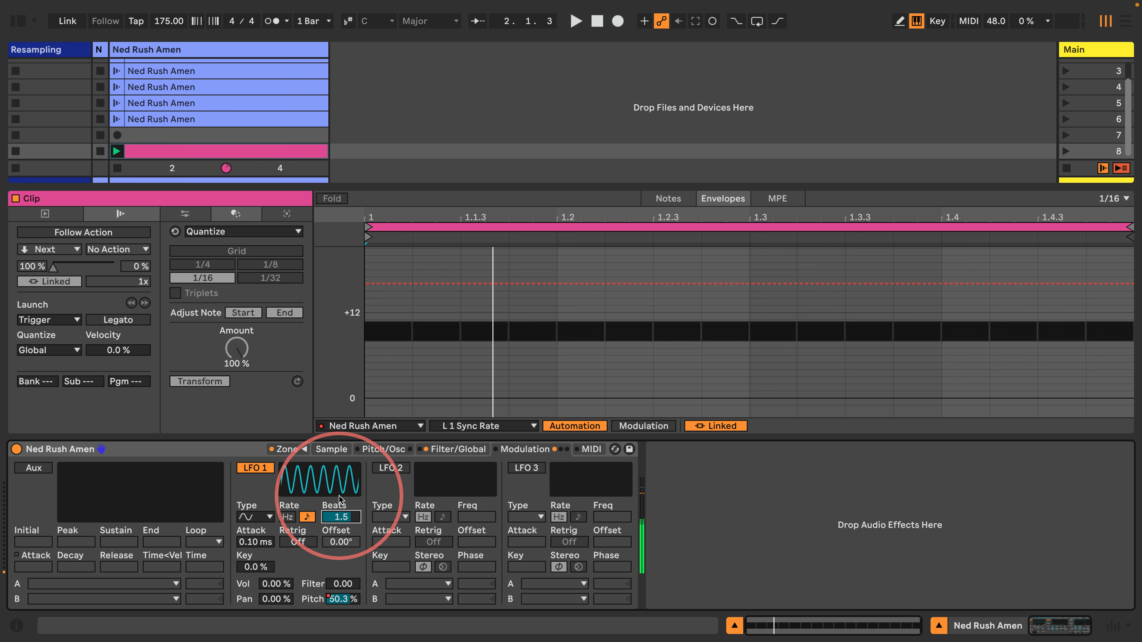
pyautogui.moveTo(337, 515); pyautogui.dragTo(322, 536)
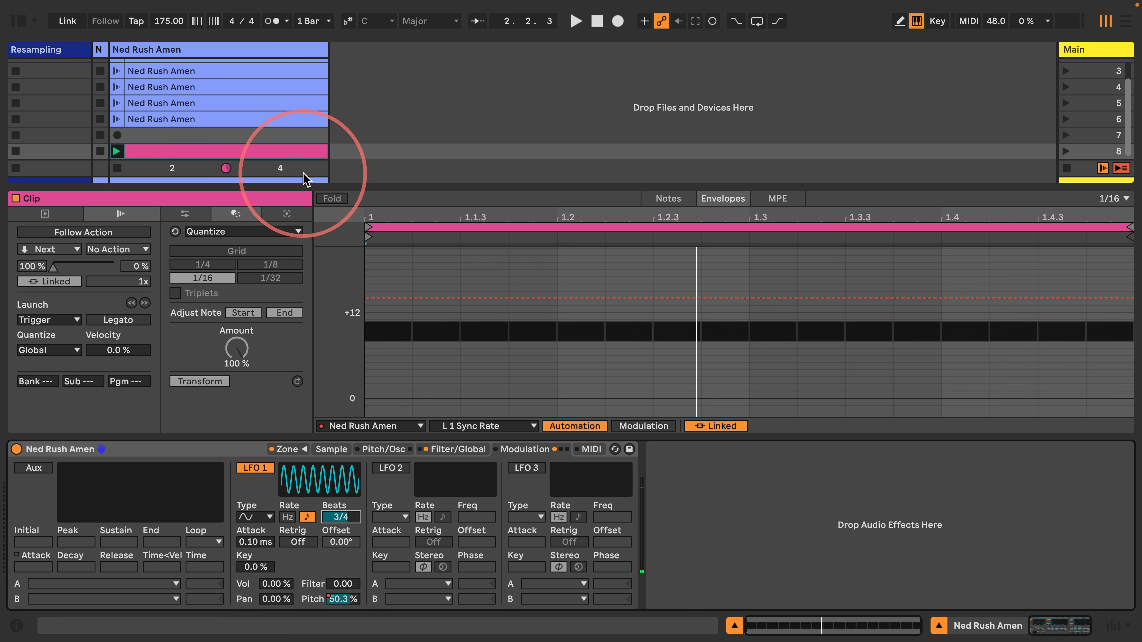
# Audition the fourth Amen clip, reset the LFO pitch amount, and launch the pink clip
pyautogui.click(214, 119)
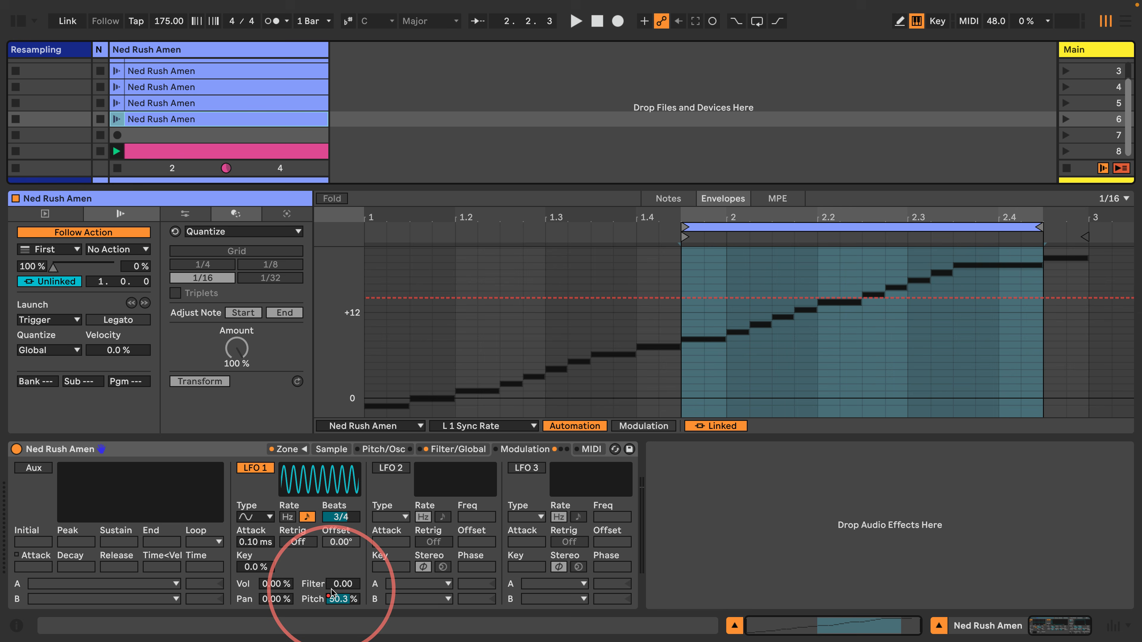
pyautogui.press('Return')
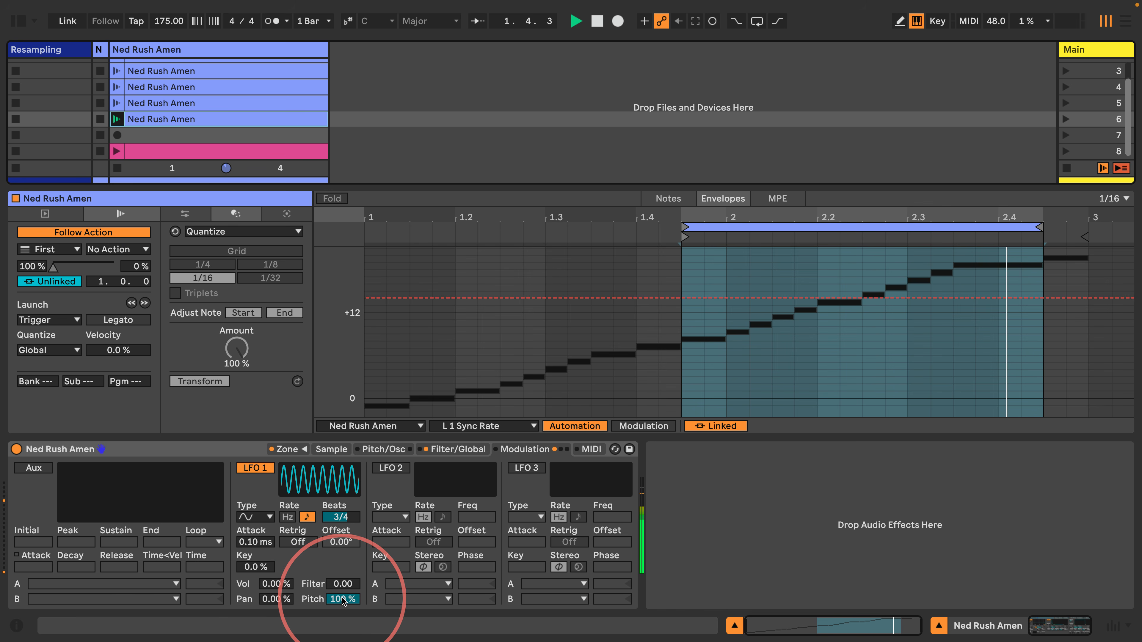
pyautogui.press('space')
pyautogui.doubleClick(341, 600)
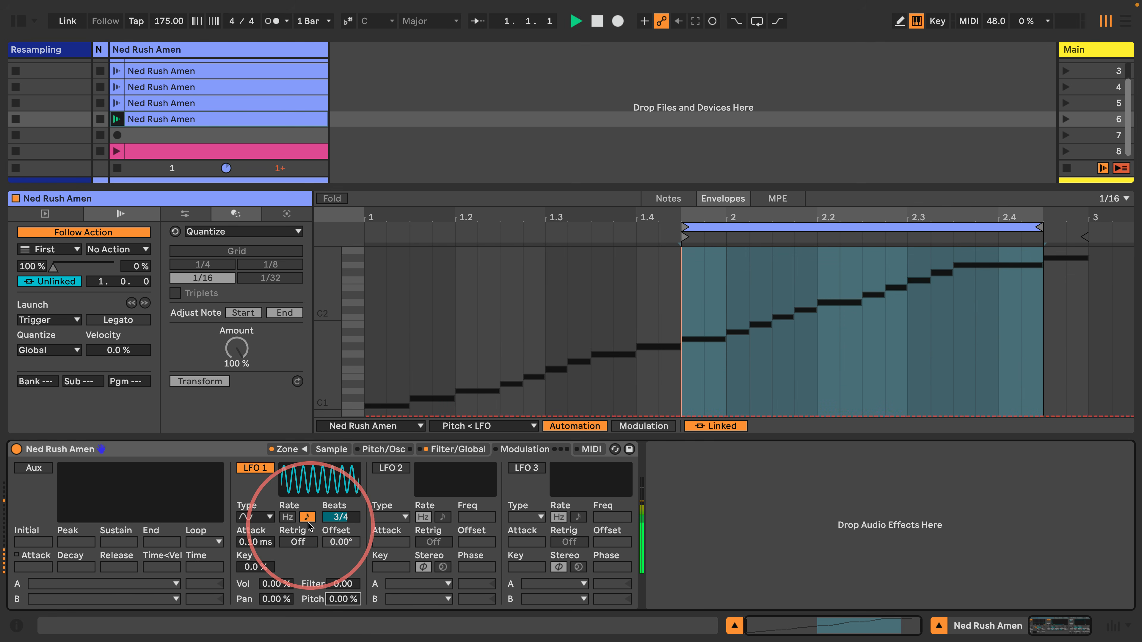
pyautogui.click(115, 151)
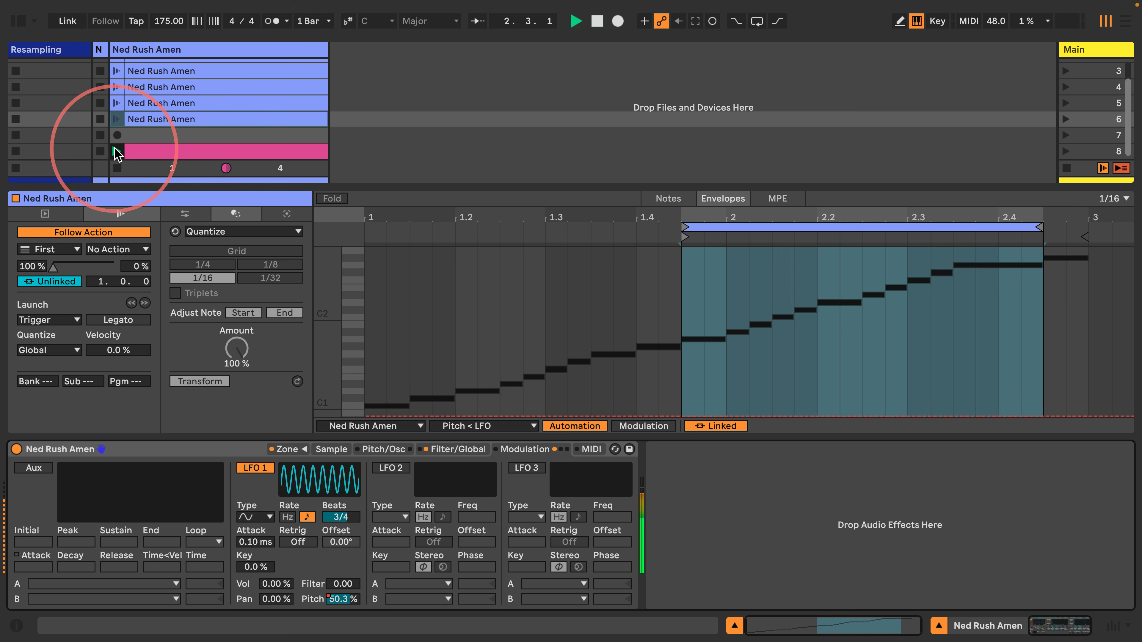
pyautogui.click(166, 150)
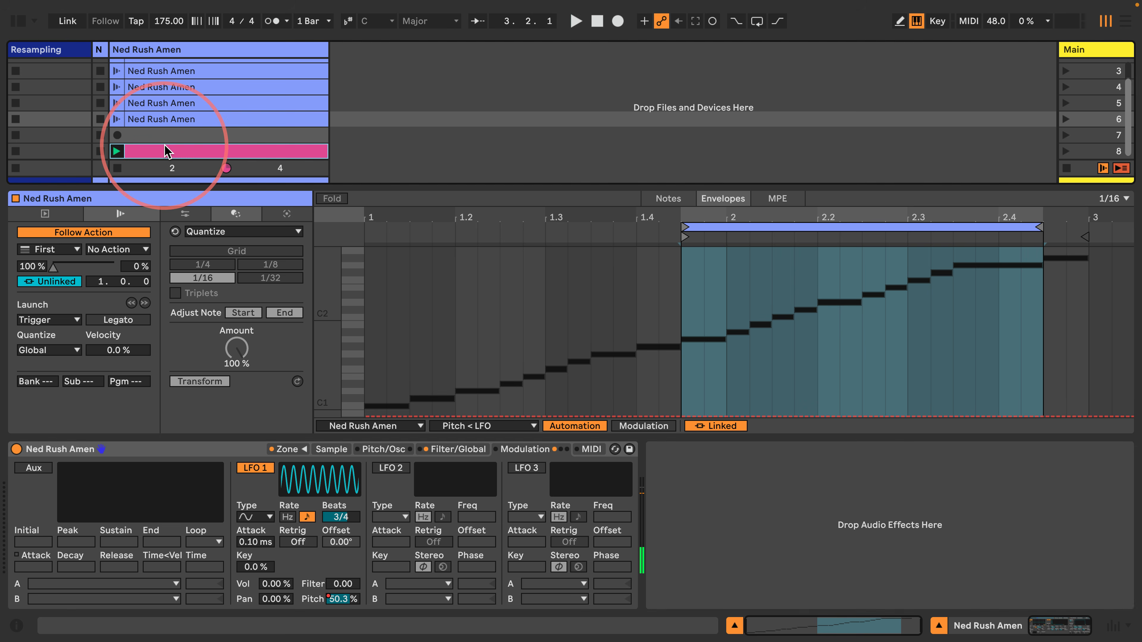
# Duplicate the pink clip and switch its note grid to 1/32
pyautogui.hotkey('ctrl', 'd')
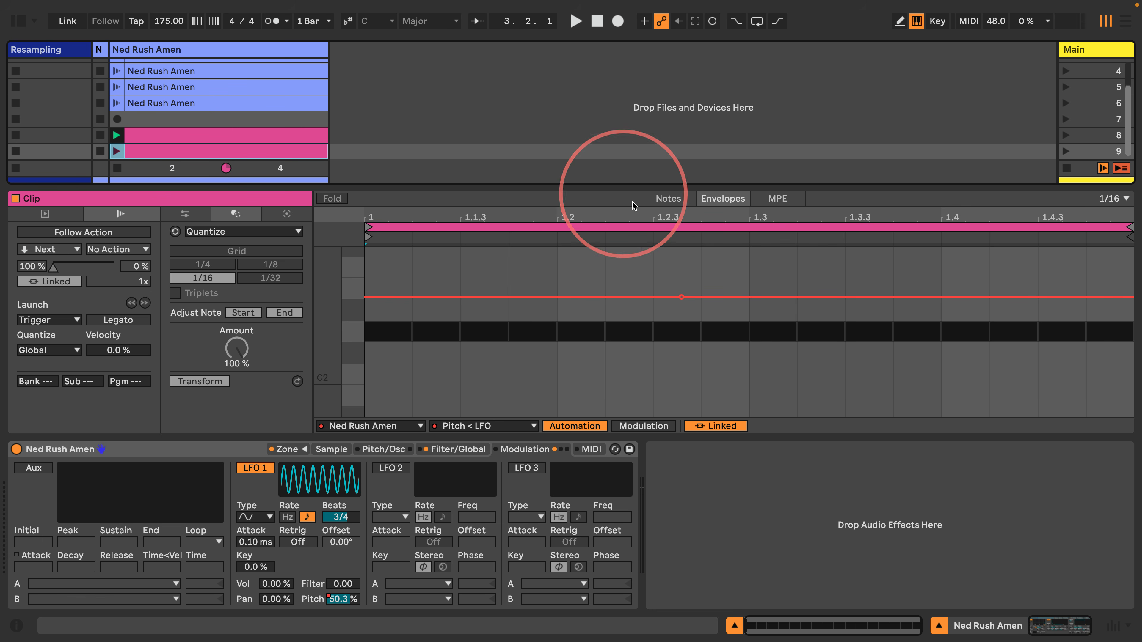
pyautogui.click(650, 198)
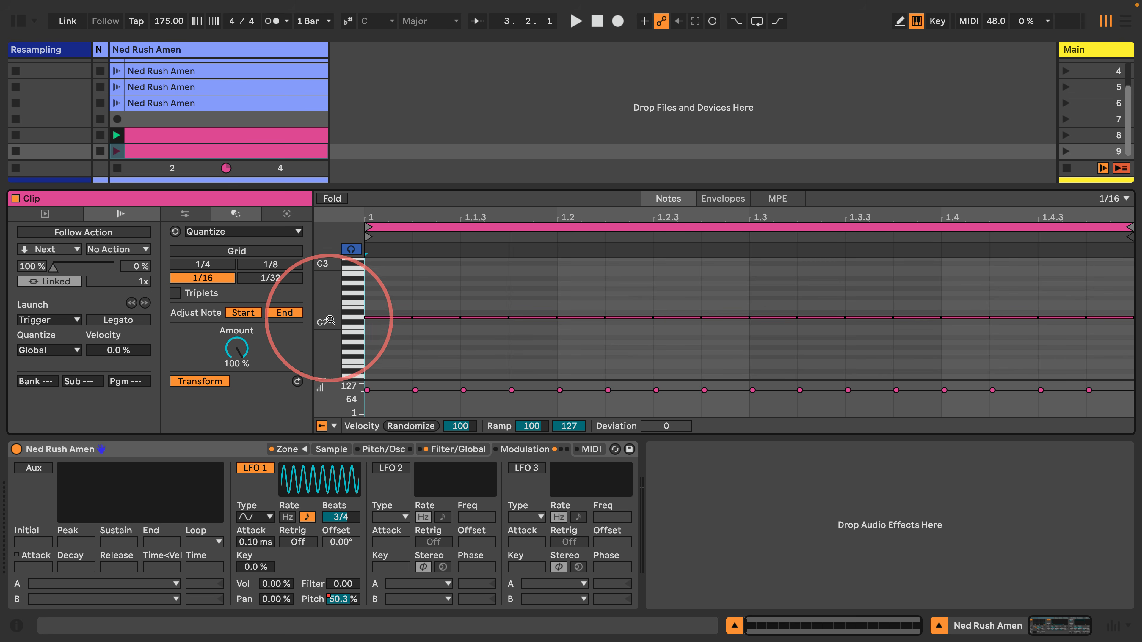
pyautogui.moveTo(352, 319); pyautogui.dragTo(339, 336)
pyautogui.press('super+1')
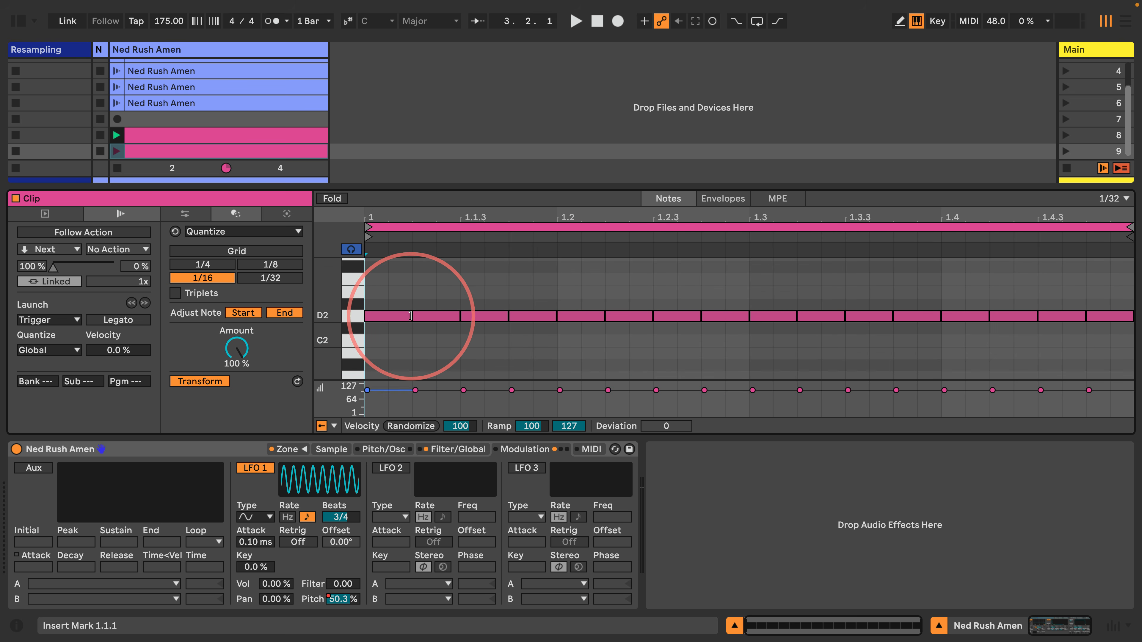
# Halve every D2 note and fill the gaps with copies one 1/32 step later
pyautogui.moveTo(412, 318); pyautogui.dragTo(389, 318)
pyautogui.press('super+a')
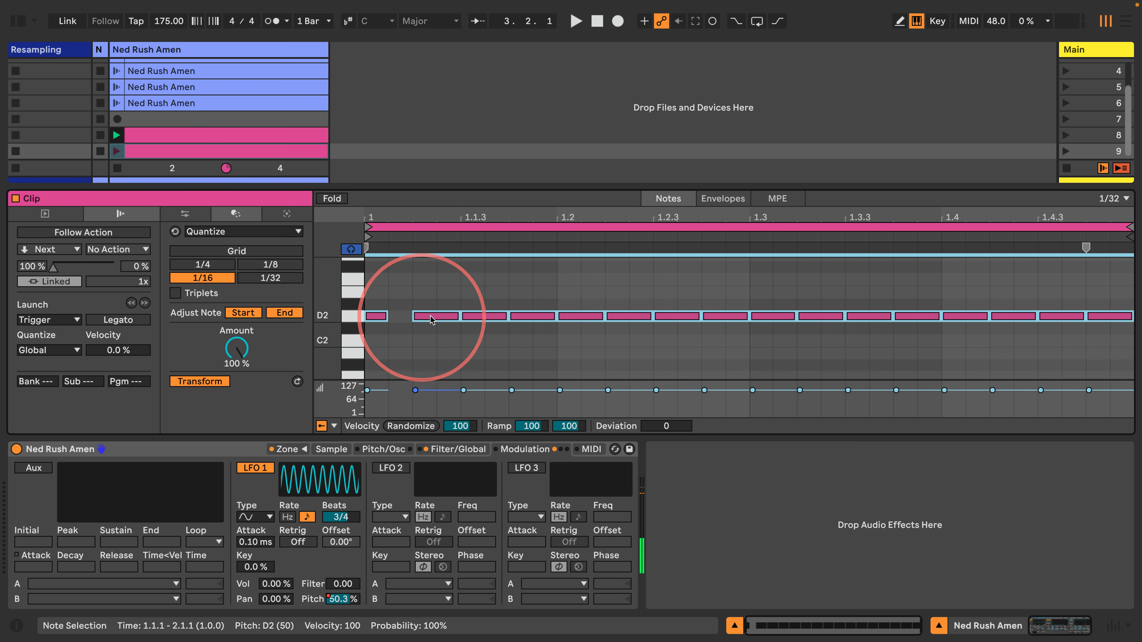
pyautogui.moveTo(458, 319); pyautogui.dragTo(436, 319)
pyautogui.click(414, 339)
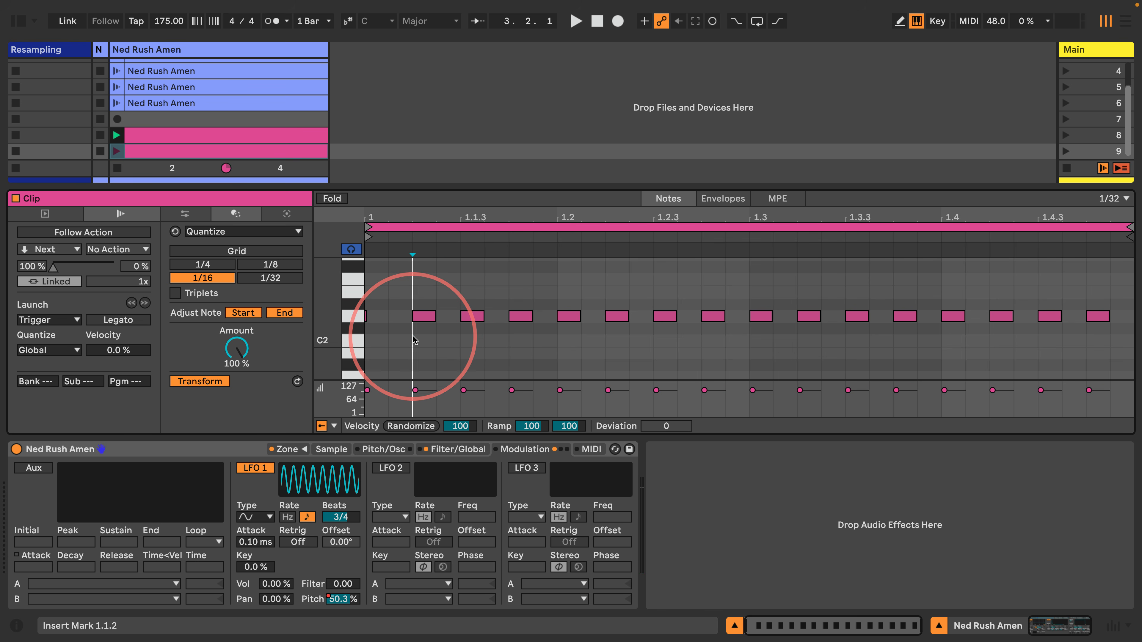
pyautogui.press('super+z')
pyautogui.press('super+z')
pyautogui.click(388, 341)
pyautogui.click(352, 317)
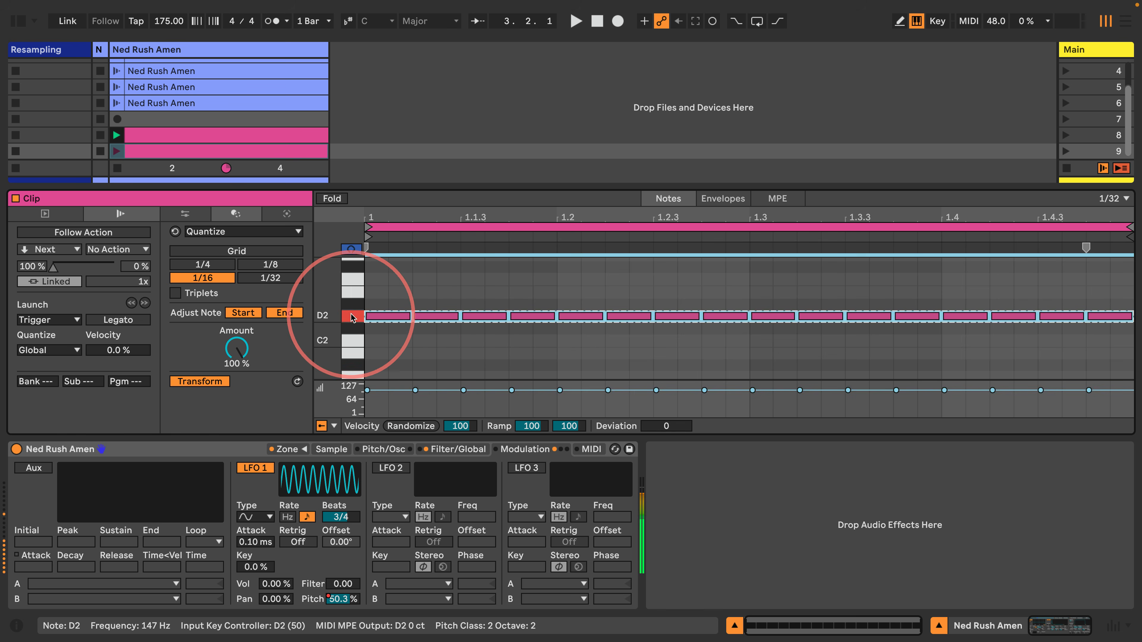
pyautogui.moveTo(411, 317); pyautogui.dragTo(397, 318)
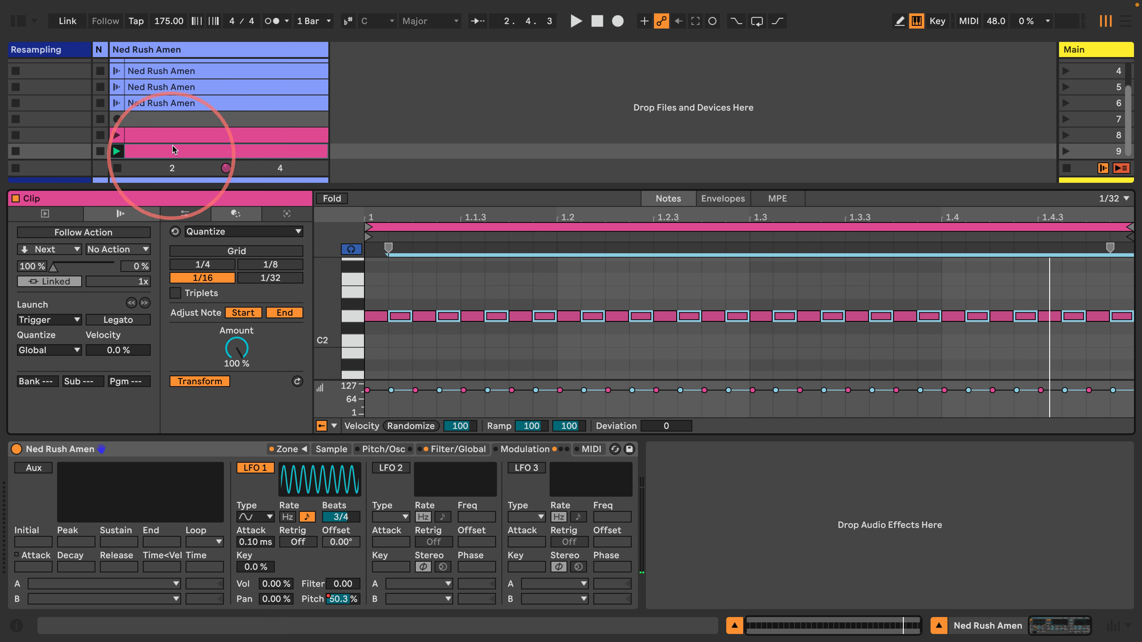
# Insert a new scene after scene 9 and create an empty MIDI clip in slot 10
pyautogui.click(210, 135)
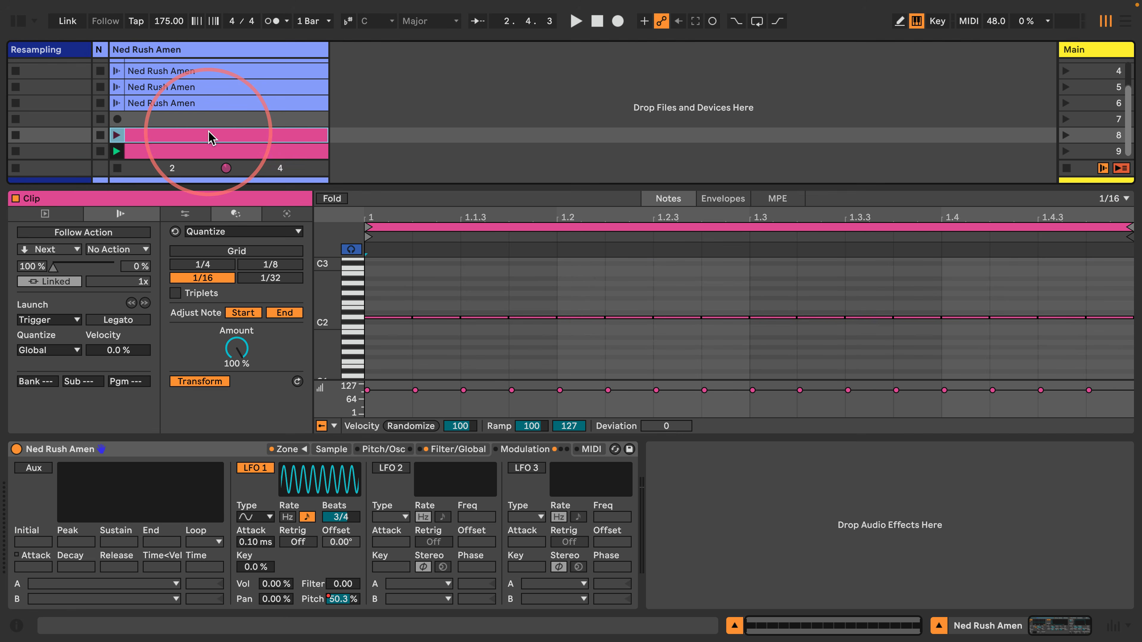
pyautogui.click(1090, 151)
pyautogui.press('super+i')
pyautogui.press('super+i')
pyautogui.press('super+i')
pyautogui.press('super+i')
pyautogui.press('super+i')
pyautogui.press('super+i')
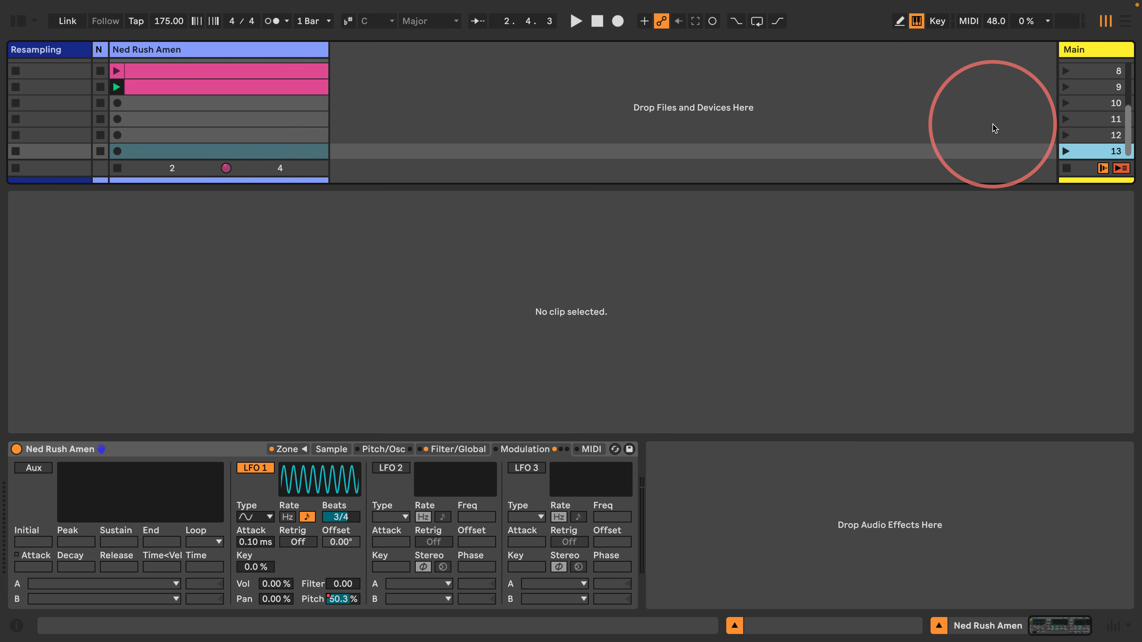
pyautogui.scroll(3, 216, 110)
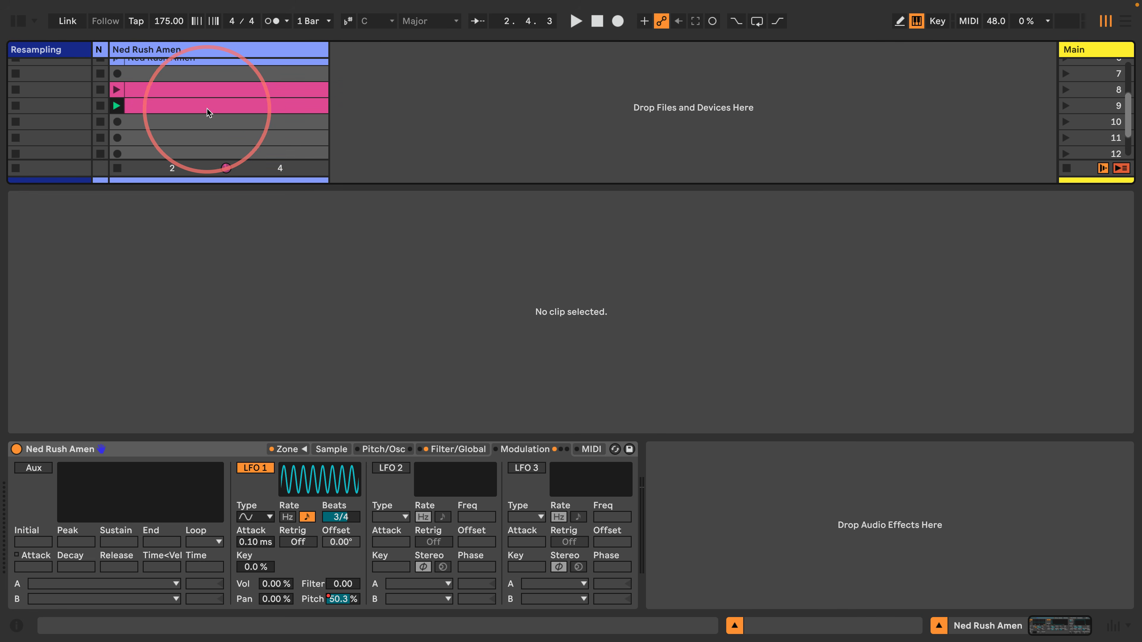
pyautogui.doubleClick(163, 126)
# Paste the pink clip into slot 10 and delete all its notes
pyautogui.press('BackSpace')
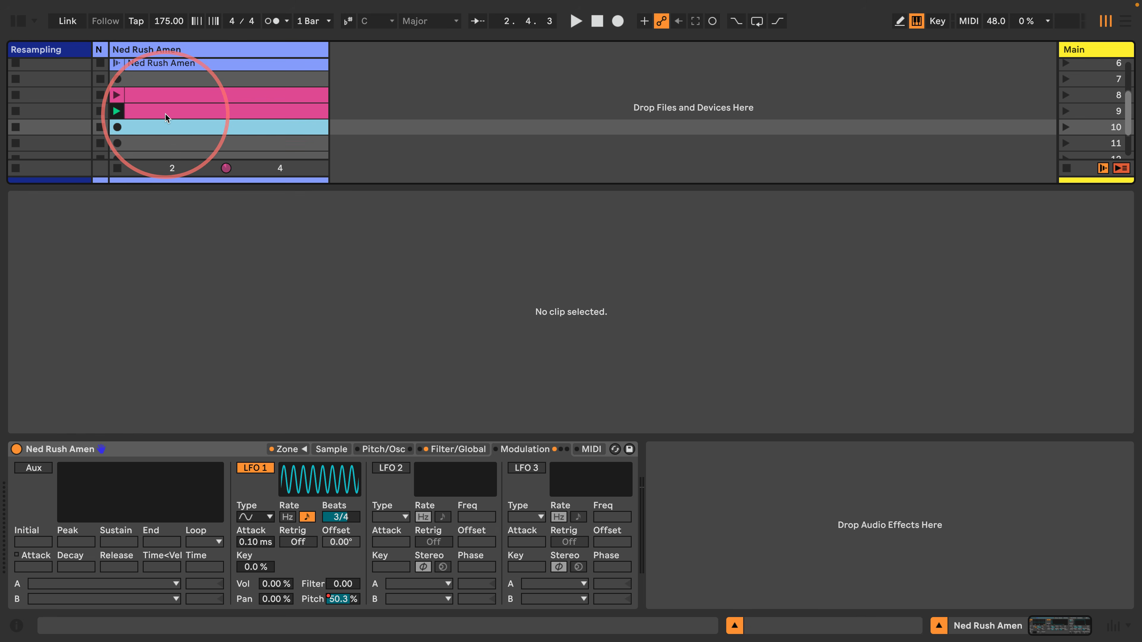
pyautogui.press('super+v')
pyautogui.click(351, 317)
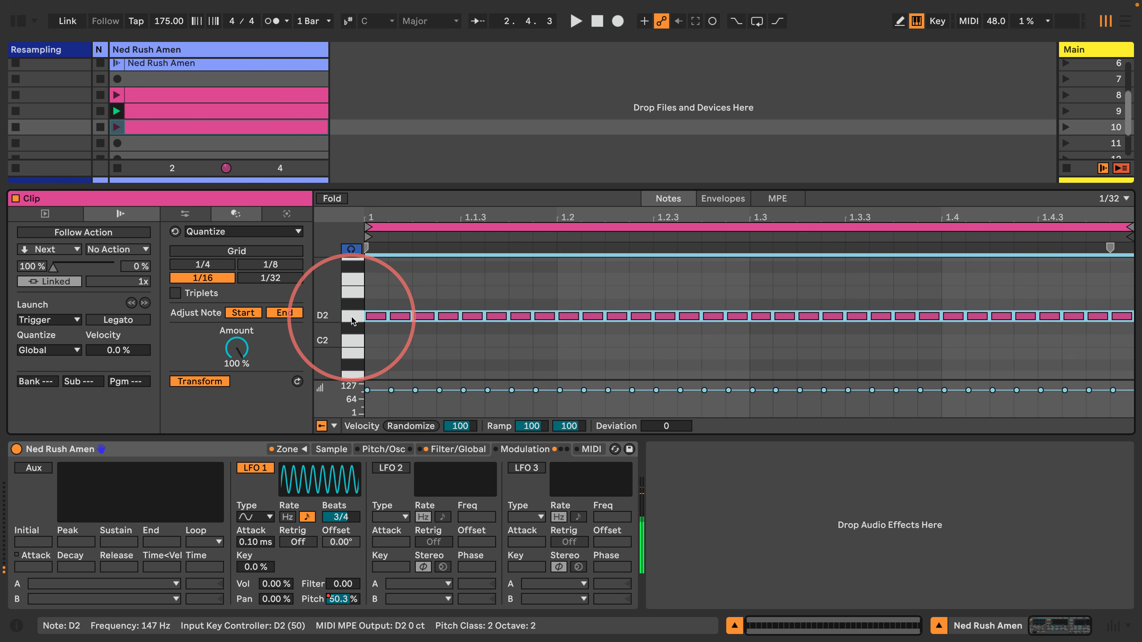
pyautogui.press('BackSpace')
# Drop the Pitch < LFO envelope to 0 %, launch slot 10, and show its notes
pyautogui.click(718, 198)
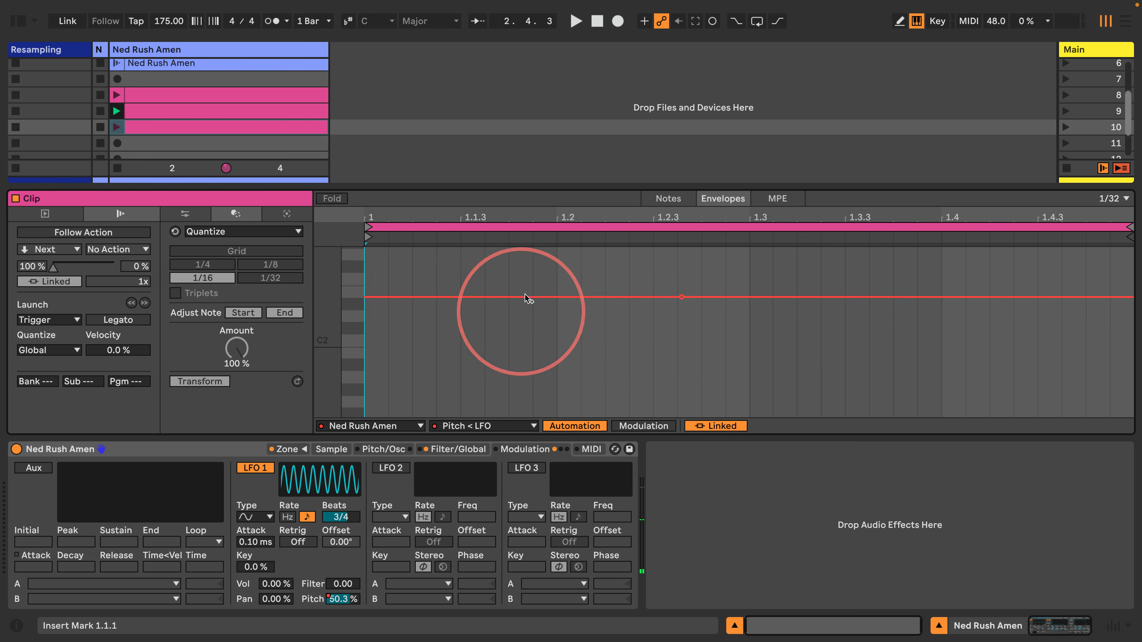
pyautogui.moveTo(679, 303); pyautogui.dragTo(678, 416)
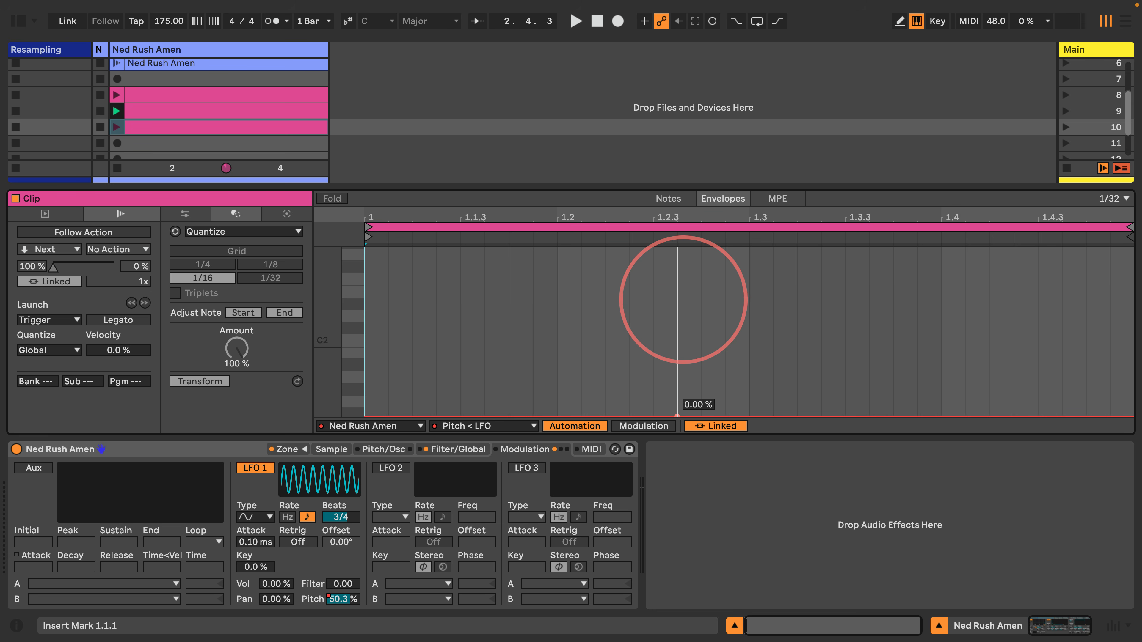
pyautogui.click(116, 127)
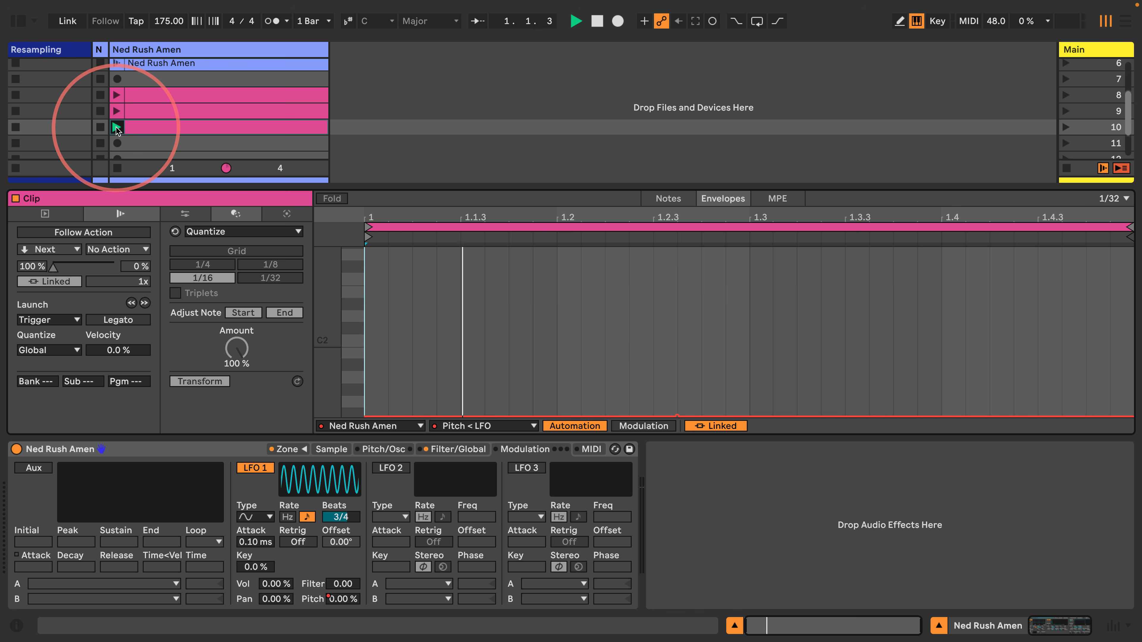
pyautogui.click(669, 198)
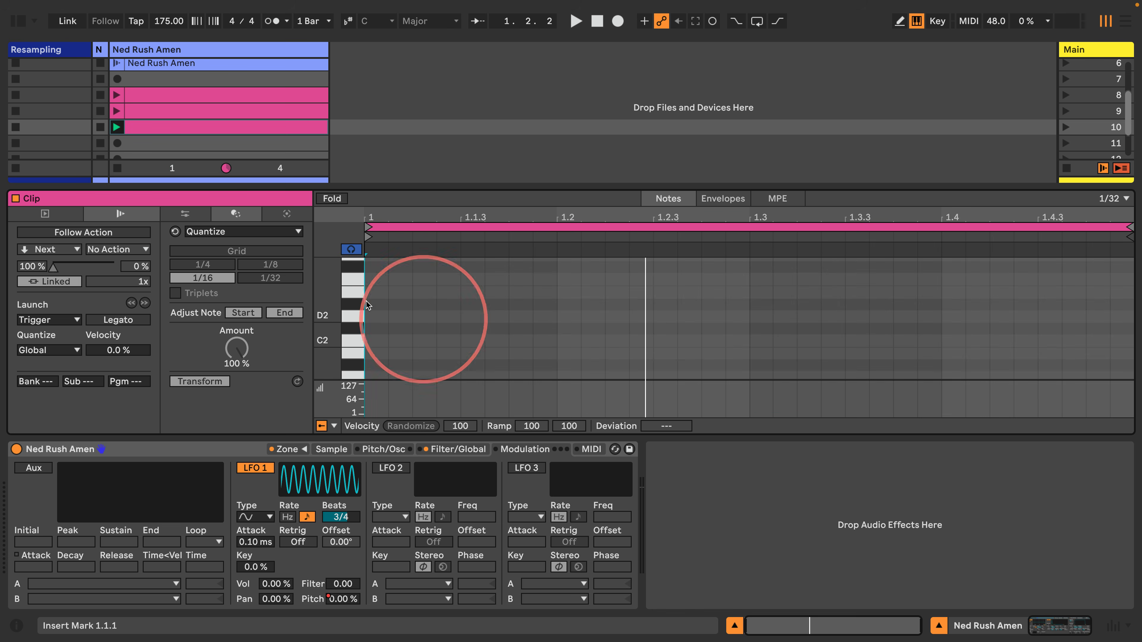
# Enlarge the piano roll rows and add a G2 note at the clip start
pyautogui.moveTo(328, 320); pyautogui.dragTo(332, 343)
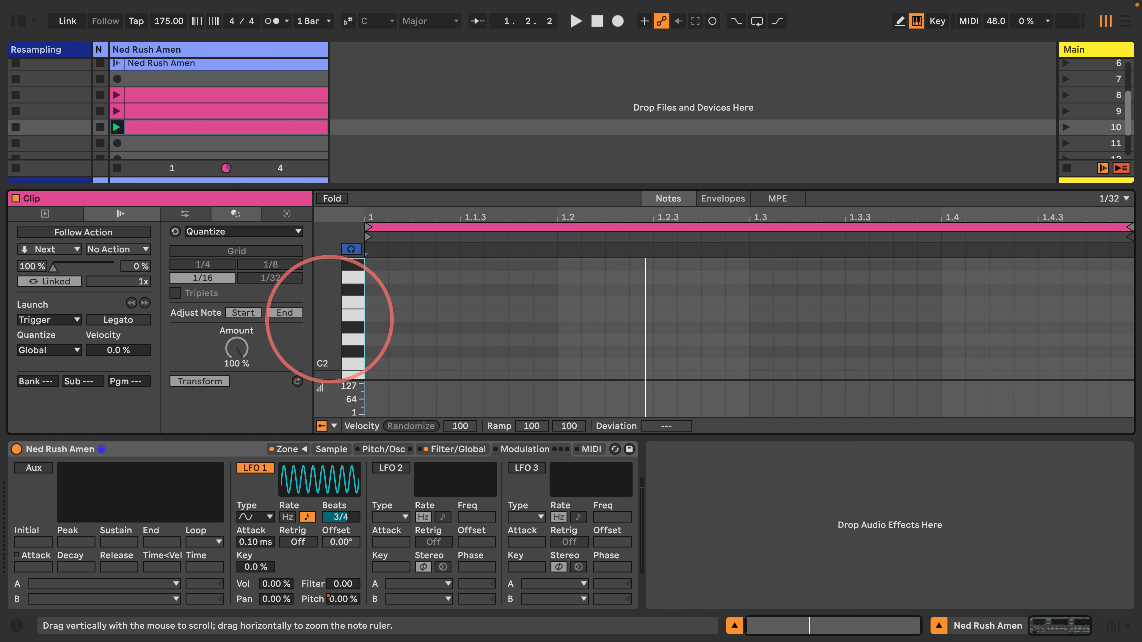
pyautogui.click(353, 327)
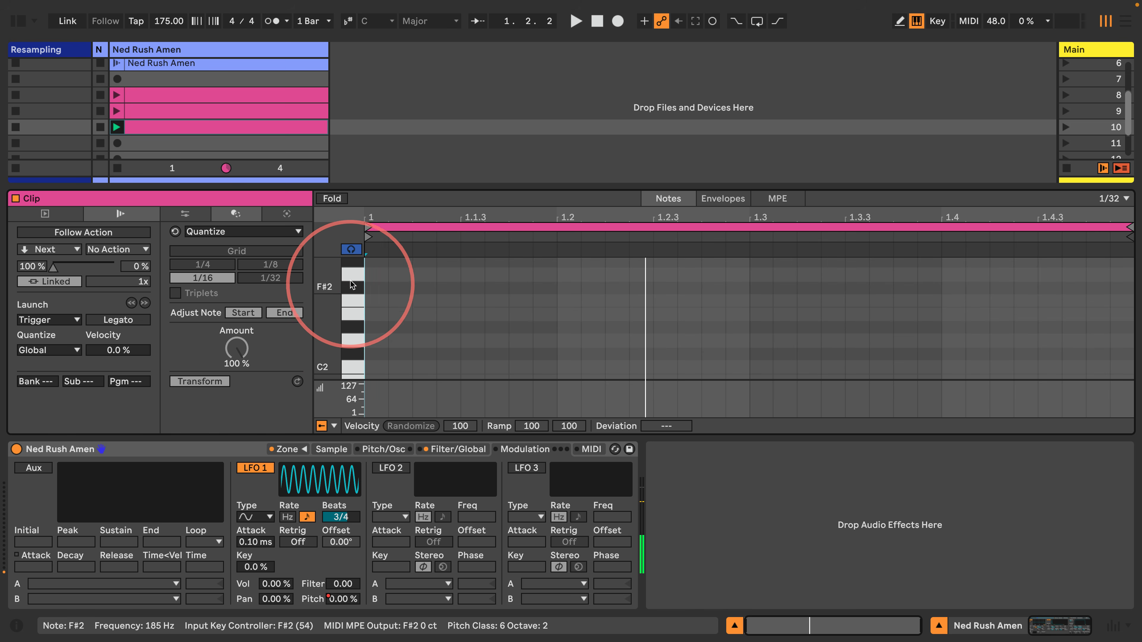
pyautogui.doubleClick(375, 275)
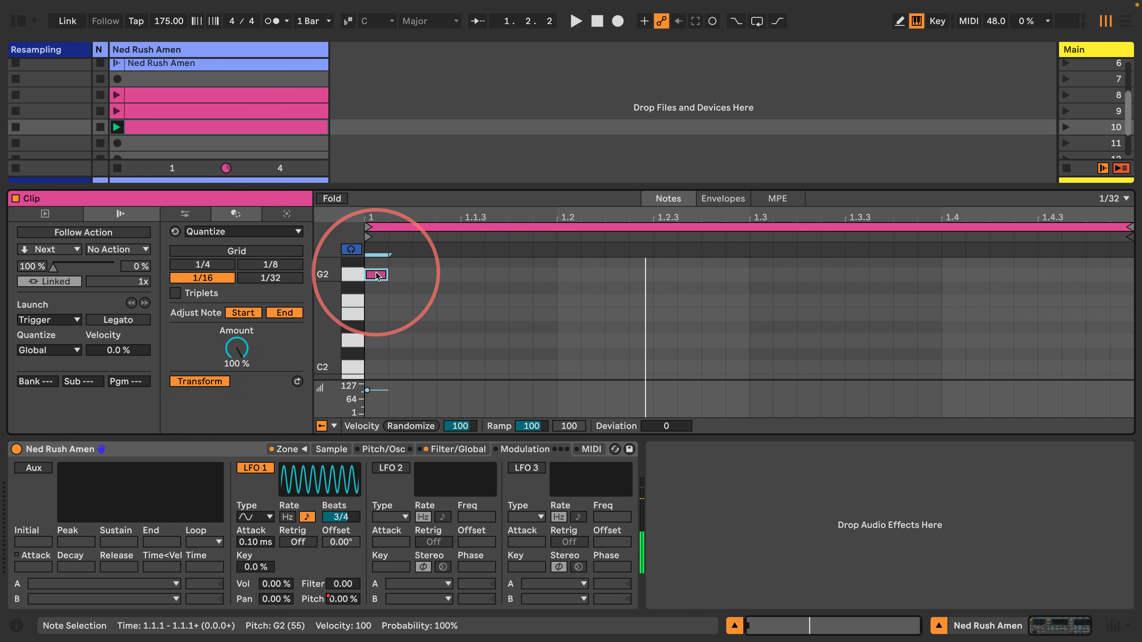
pyautogui.rightClick(412, 279)
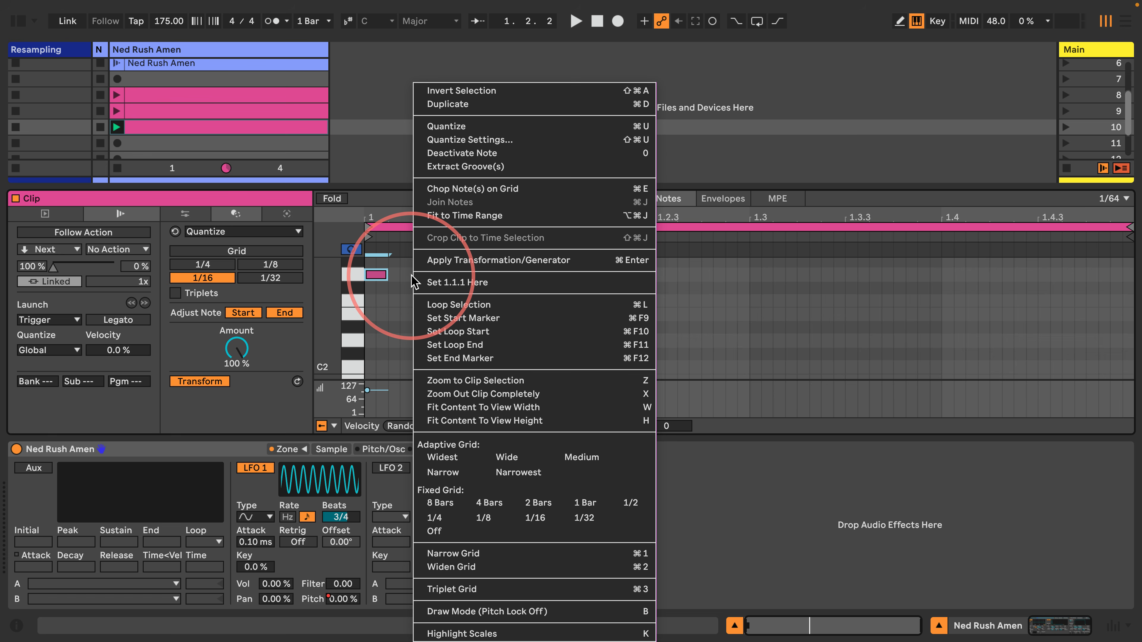
pyautogui.click(411, 275)
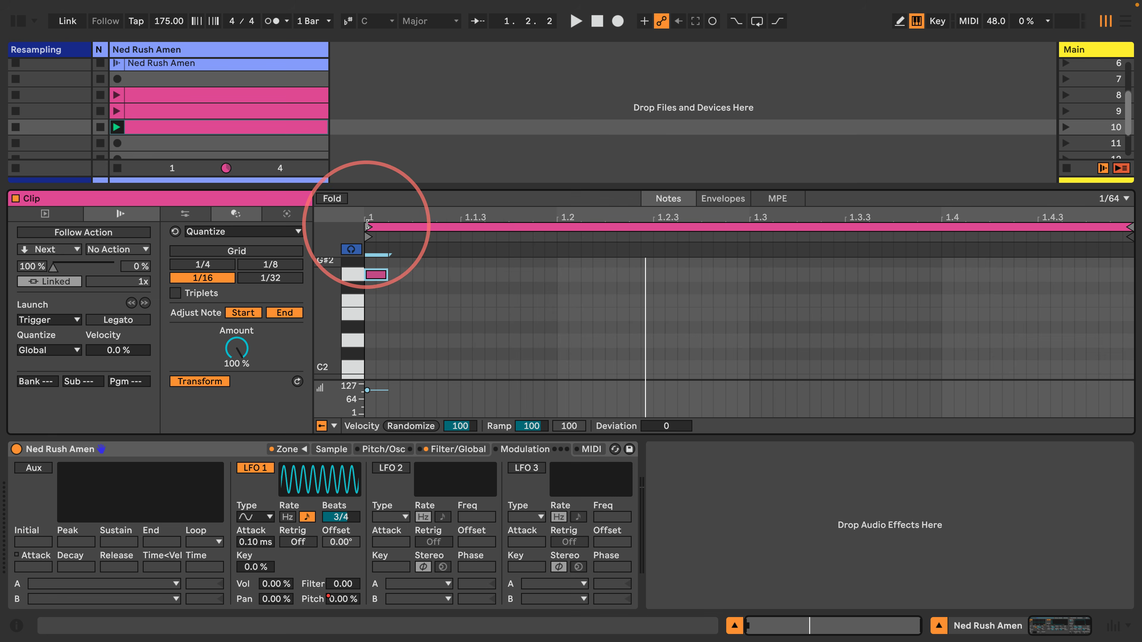
# Shorten the G2 note to a sliver, draw short G2 notes to the clip end, and show Sampler's MIDI routings
pyautogui.moveTo(371, 223); pyautogui.dragTo(385, 250)
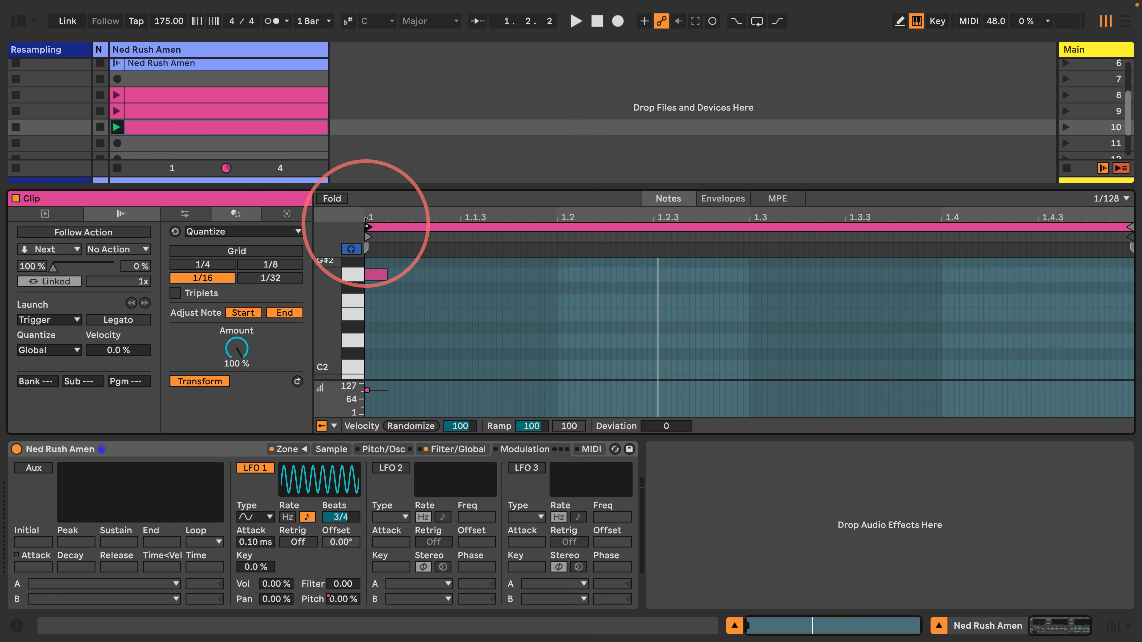
pyautogui.moveTo(370, 219); pyautogui.dragTo(372, 217)
pyautogui.moveTo(395, 274)
pyautogui.mouseDown()
pyautogui.moveTo(368, 274)
pyautogui.moveTo(1133, 272)
pyautogui.mouseUp()
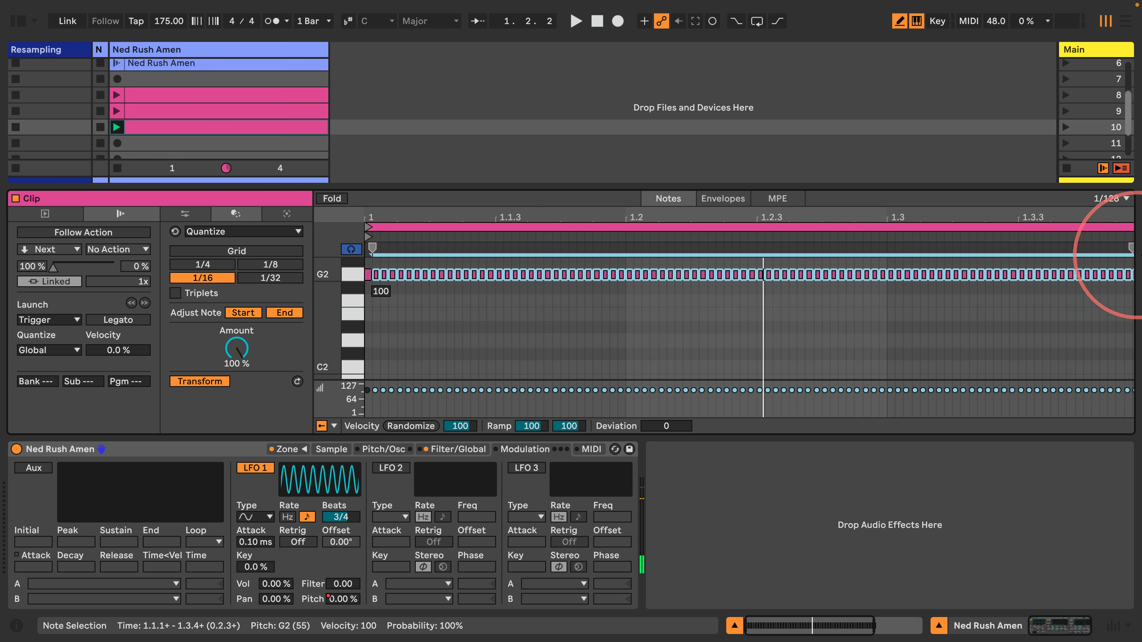
pyautogui.moveTo(1076, 217)
pyautogui.mouseDown()
pyautogui.moveTo(1060, 217)
pyautogui.moveTo(1074, 216)
pyautogui.mouseUp()
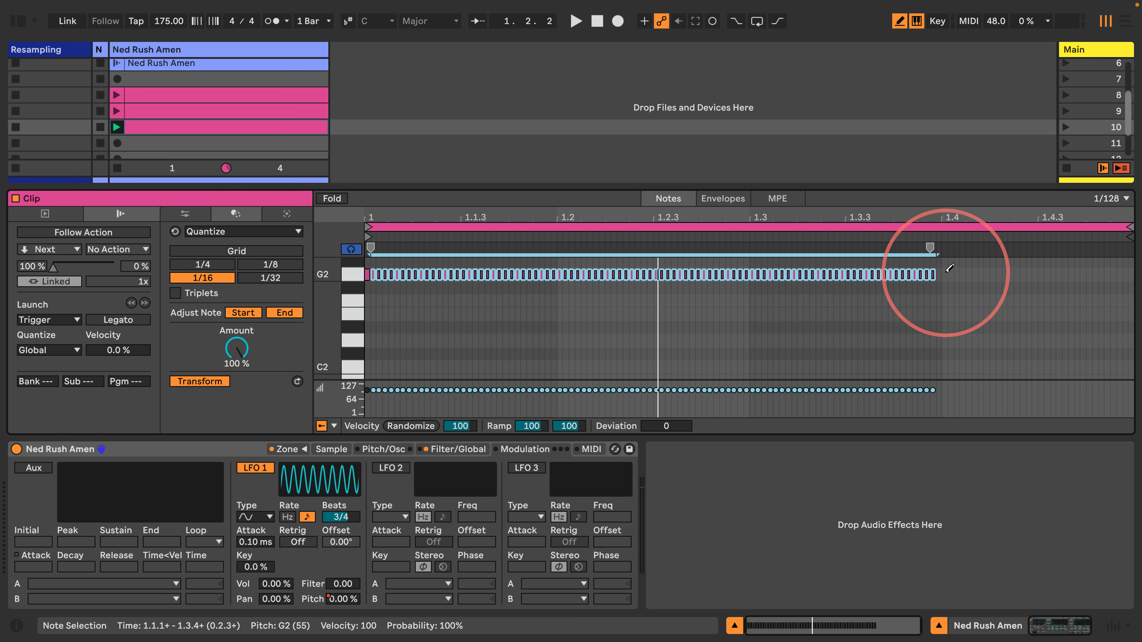
pyautogui.moveTo(950, 270); pyautogui.dragTo(1124, 272)
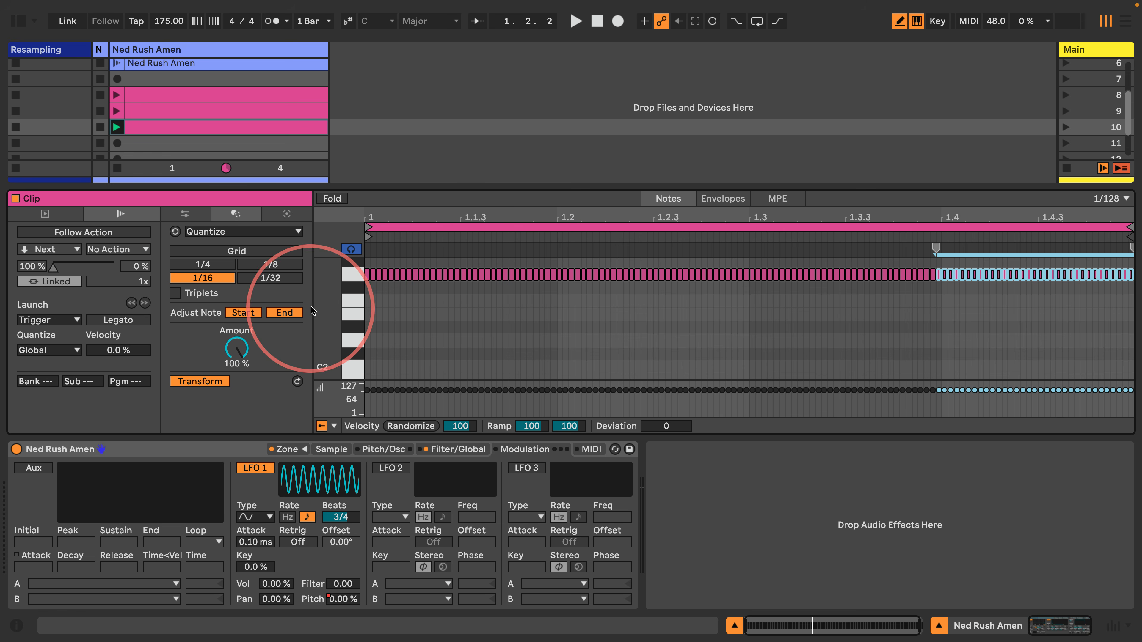
pyautogui.click(590, 450)
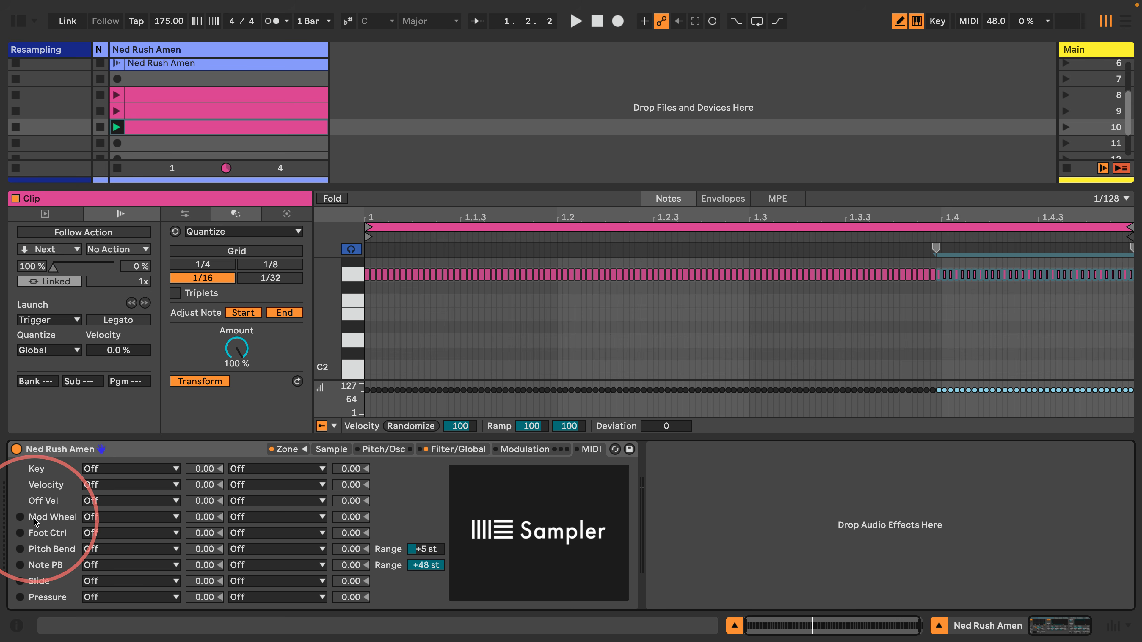
# Route the Sampler's Mod Wheel to Sample Offset and show the clip's MIDI Ctrl Modulation Wheel envelope
pyautogui.click(125, 518)
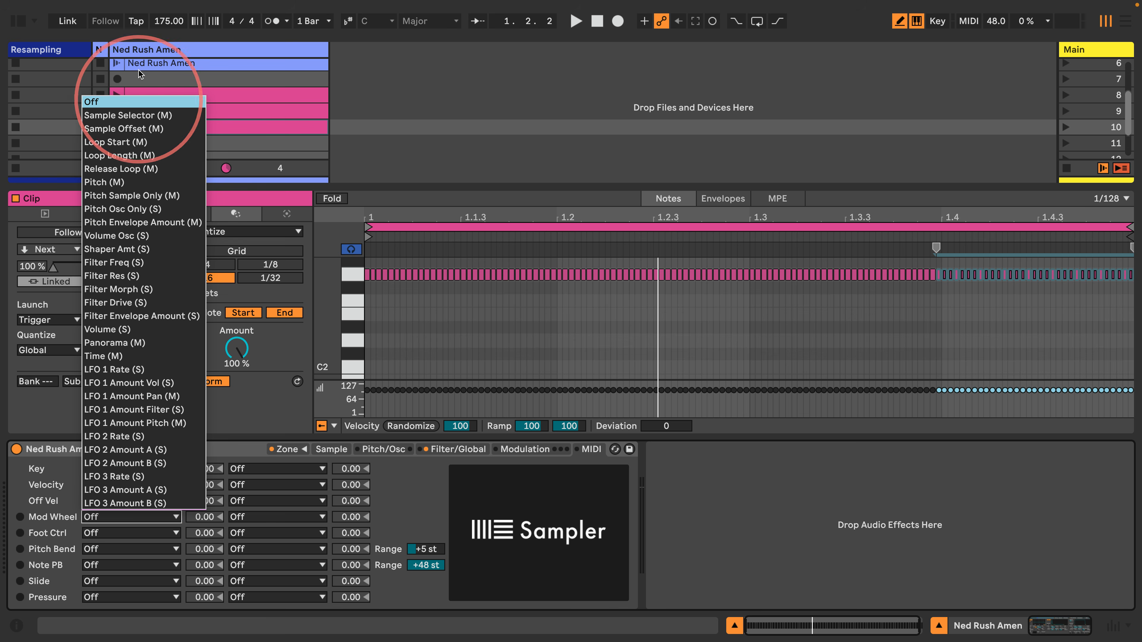
pyautogui.click(110, 129)
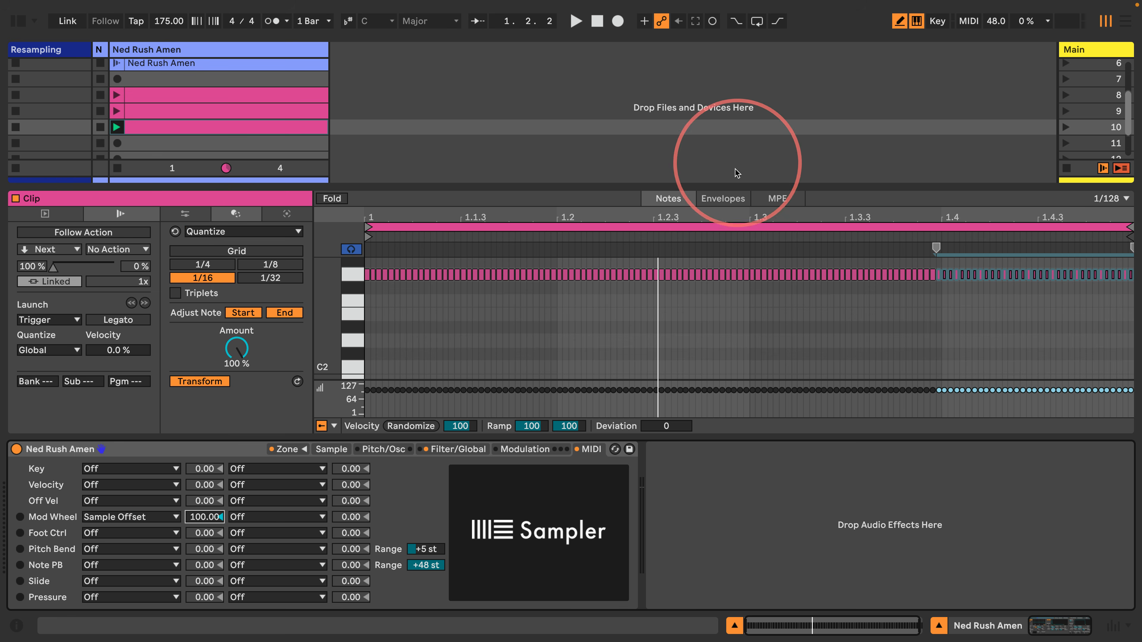
pyautogui.click(721, 201)
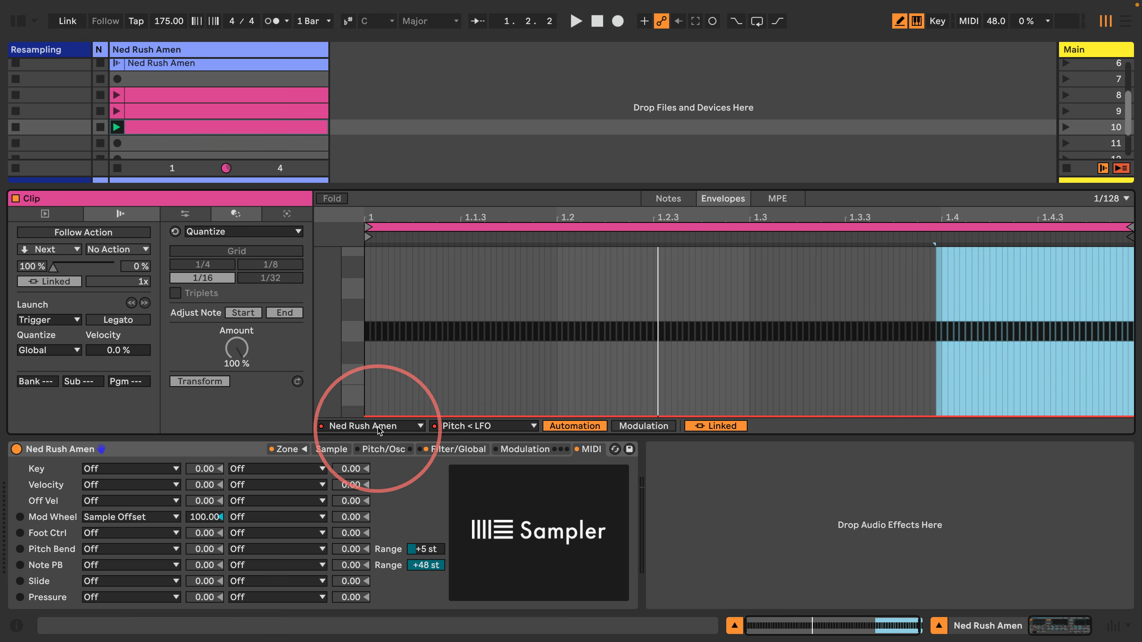
pyautogui.click(369, 426)
pyautogui.click(342, 439)
pyautogui.click(461, 424)
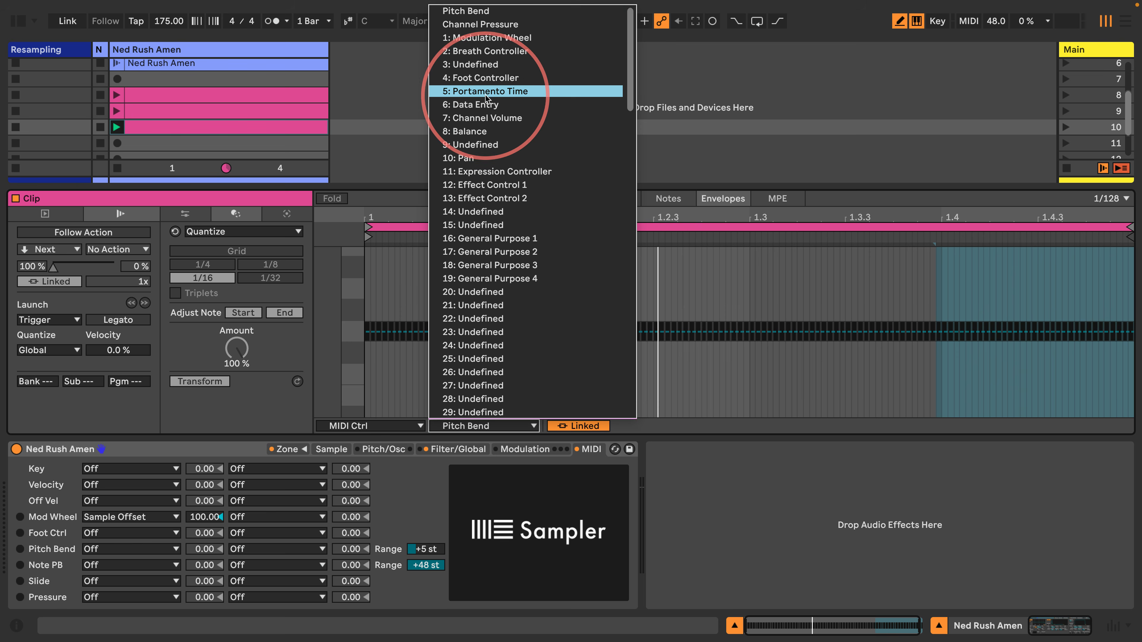
pyautogui.click(468, 41)
# Insert a rising ramp across the whole clip in the Modulation Wheel envelope
pyautogui.click(547, 360)
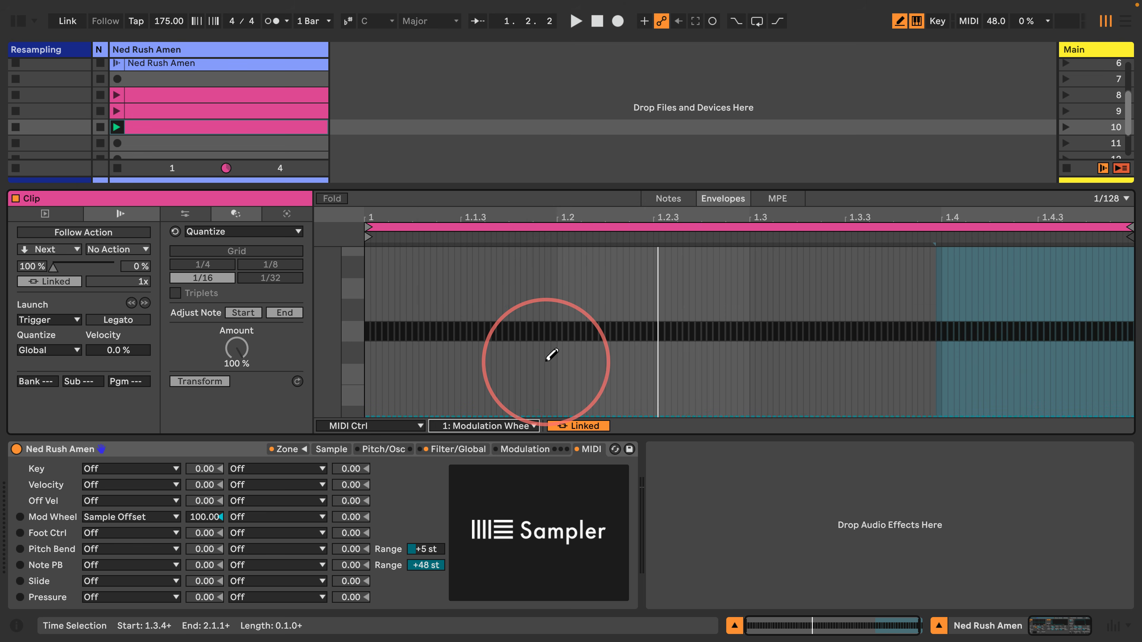
pyautogui.press('b')
pyautogui.click(556, 226)
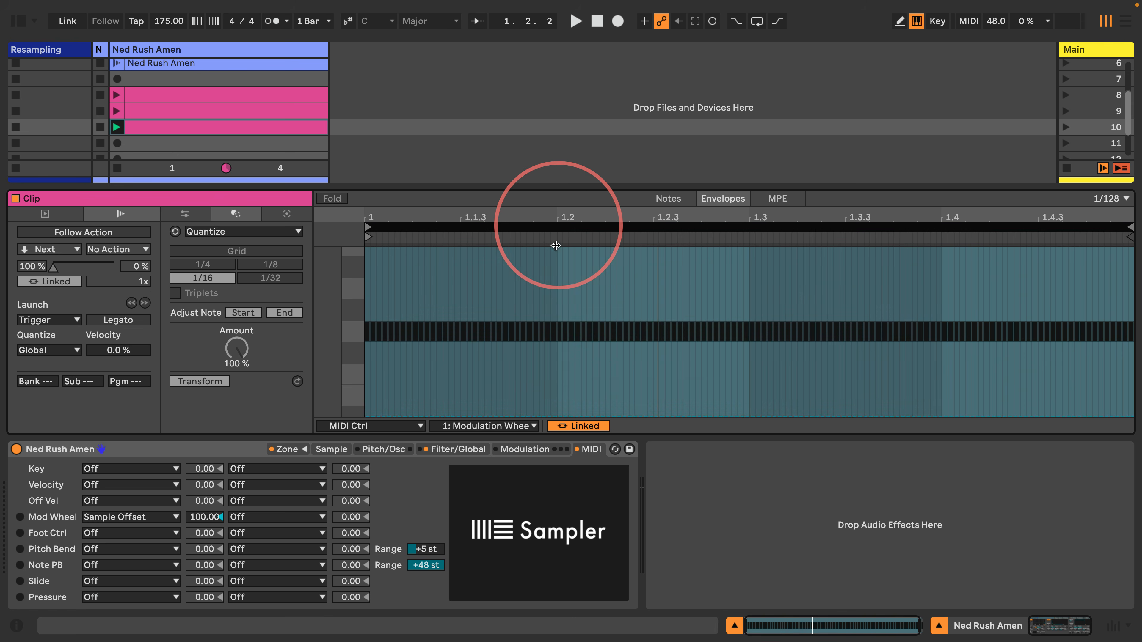
pyautogui.rightClick(551, 296)
pyautogui.click(724, 587)
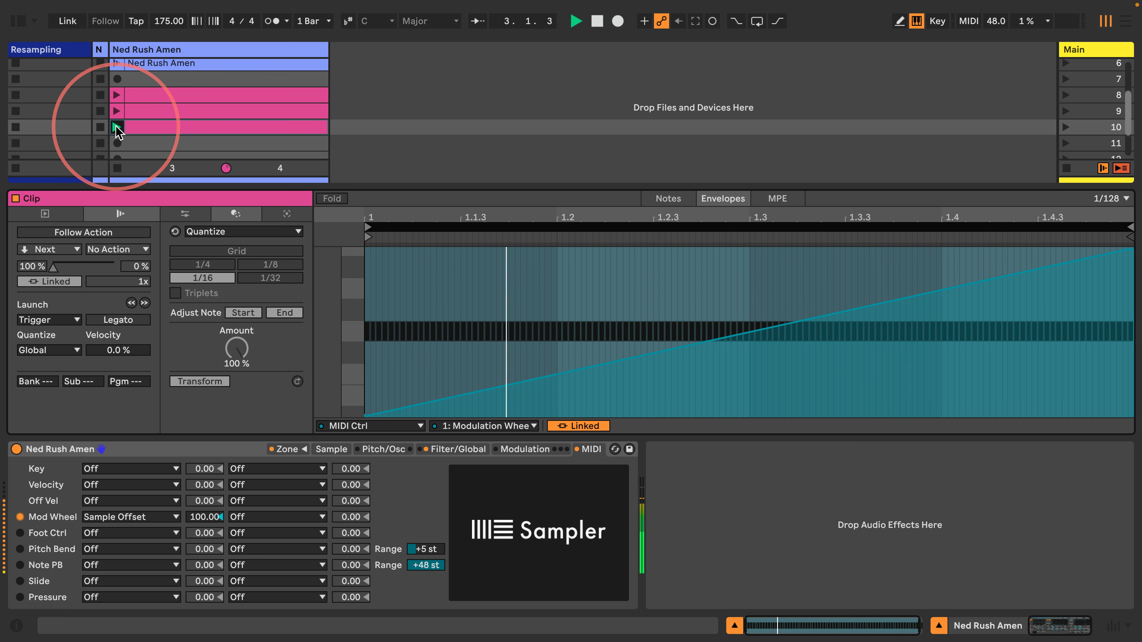
# Set the Mod Wheel amount to 100 and audition the clip
pyautogui.moveTo(194, 518); pyautogui.dragTo(192, 521)
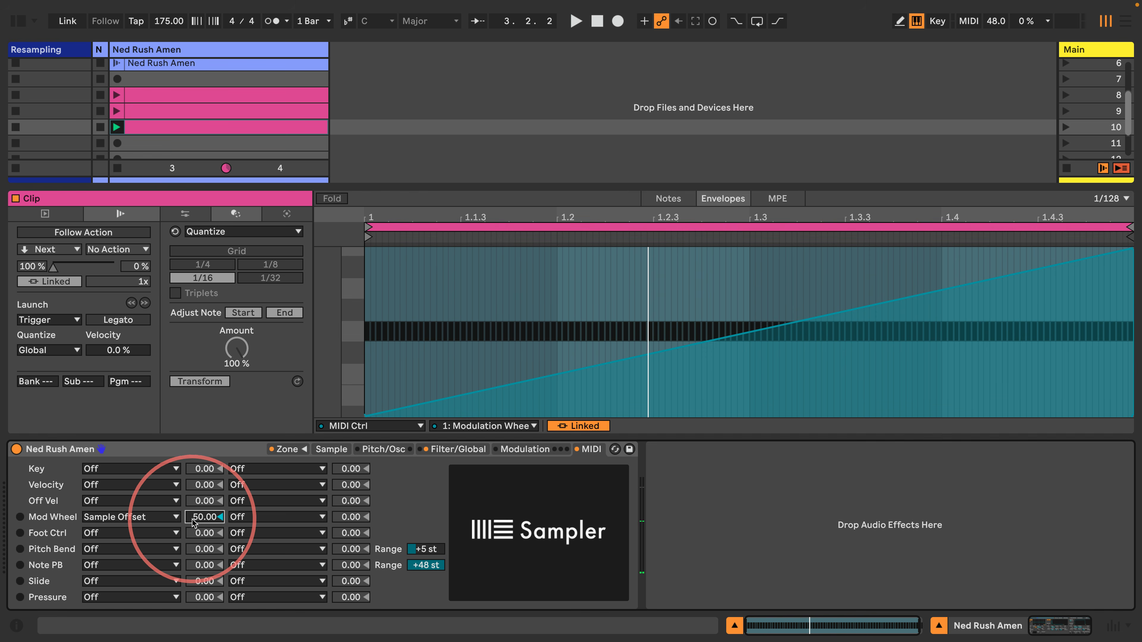
pyautogui.press('space')
pyautogui.press('space')
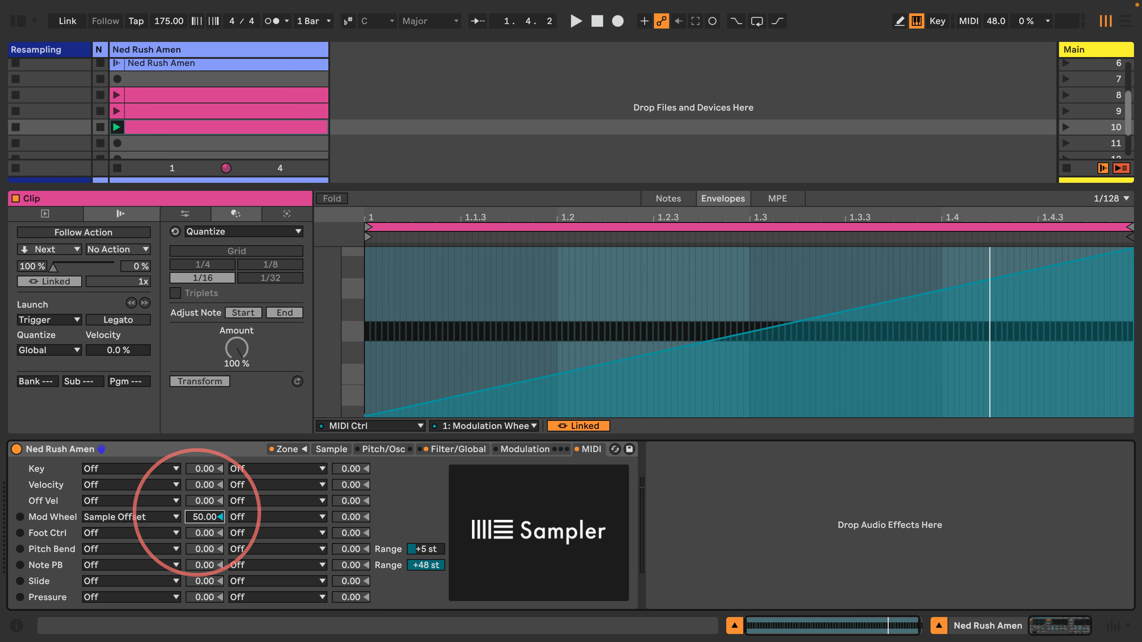
pyautogui.write('100')
pyautogui.press('Return')
pyautogui.press('space')
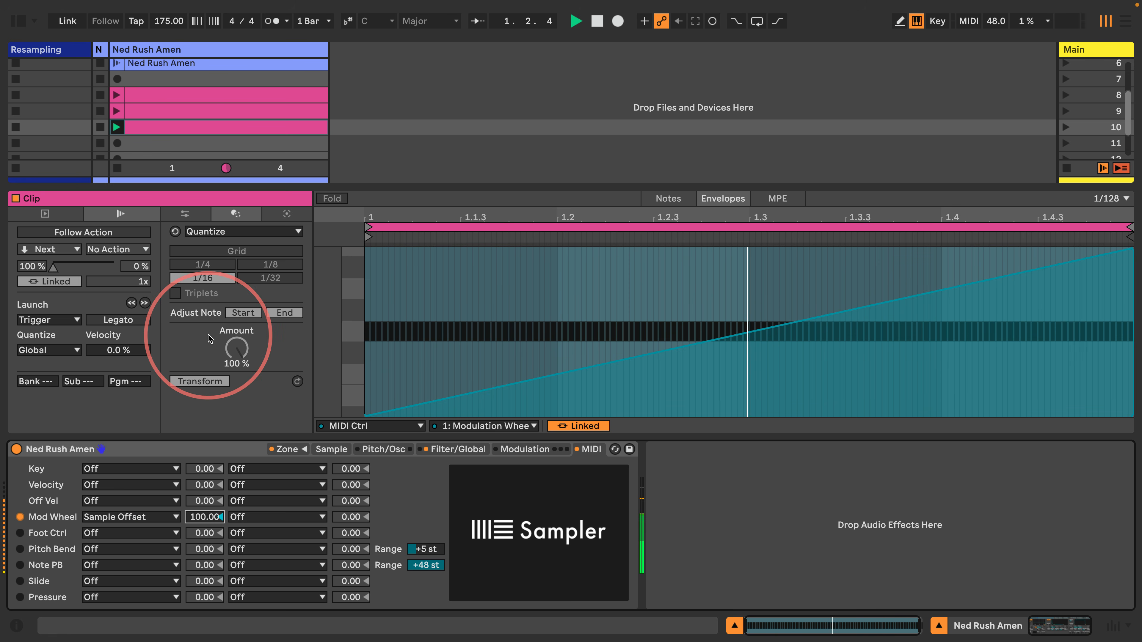
pyautogui.press('space')
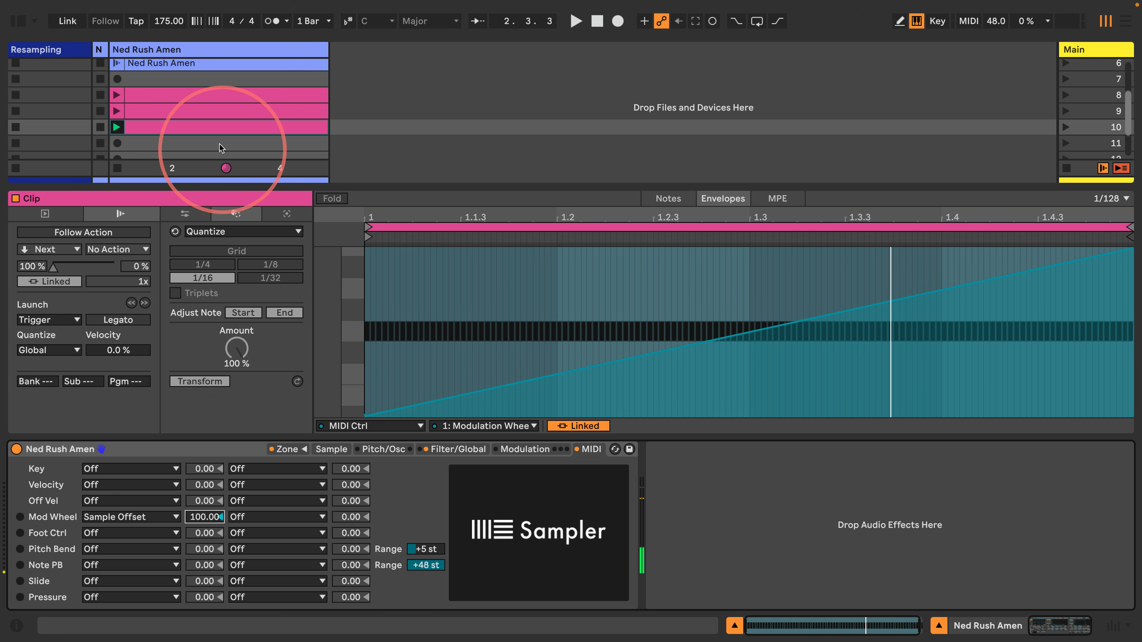
# Duplicate the slot 10 clip into slot 11, launch it, and transpose its G2 notes to D2
pyautogui.click(218, 131)
pyautogui.press('super+d')
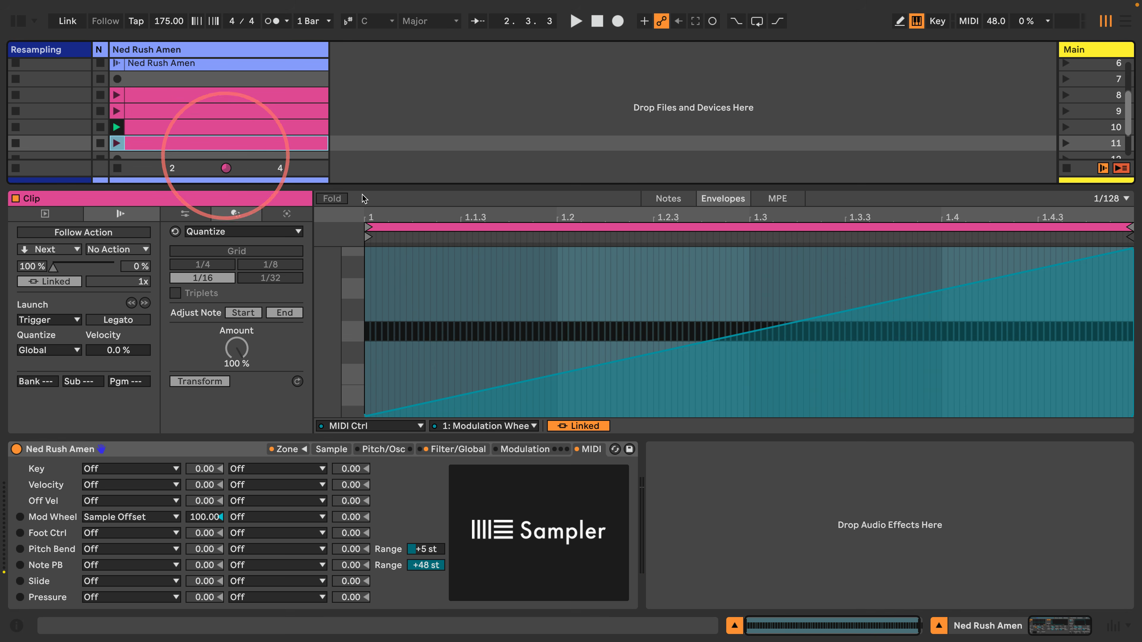
pyautogui.click(641, 208)
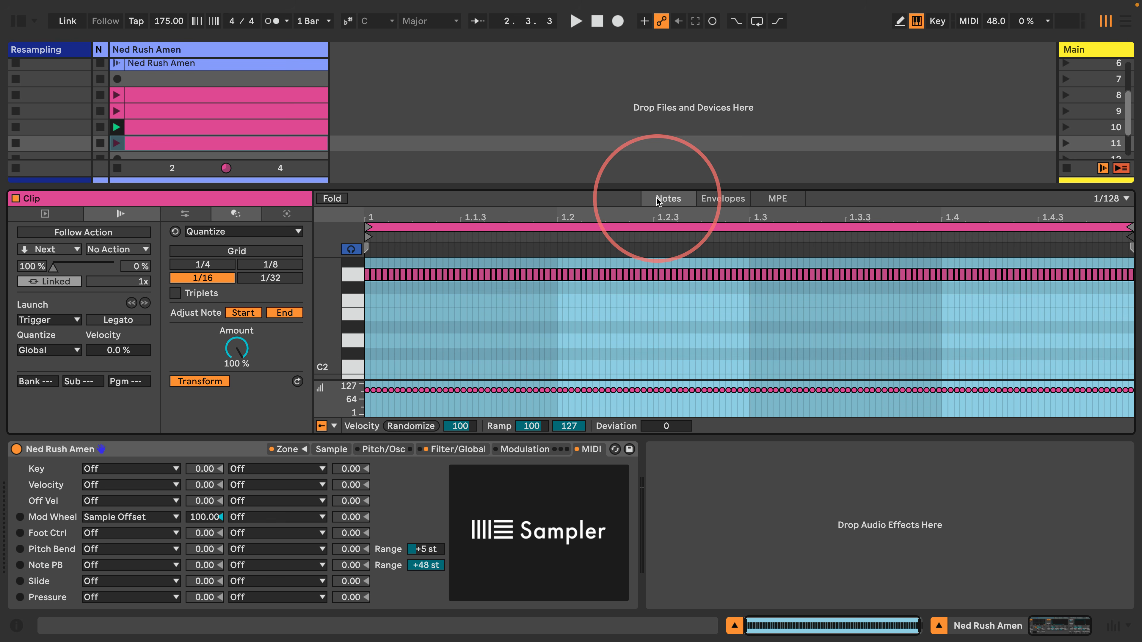
pyautogui.click(349, 276)
pyautogui.press('Down')
pyautogui.press('Down')
pyautogui.press('Down')
pyautogui.press('Down')
pyautogui.press('Down')
pyautogui.press('Down')
pyautogui.press('Down')
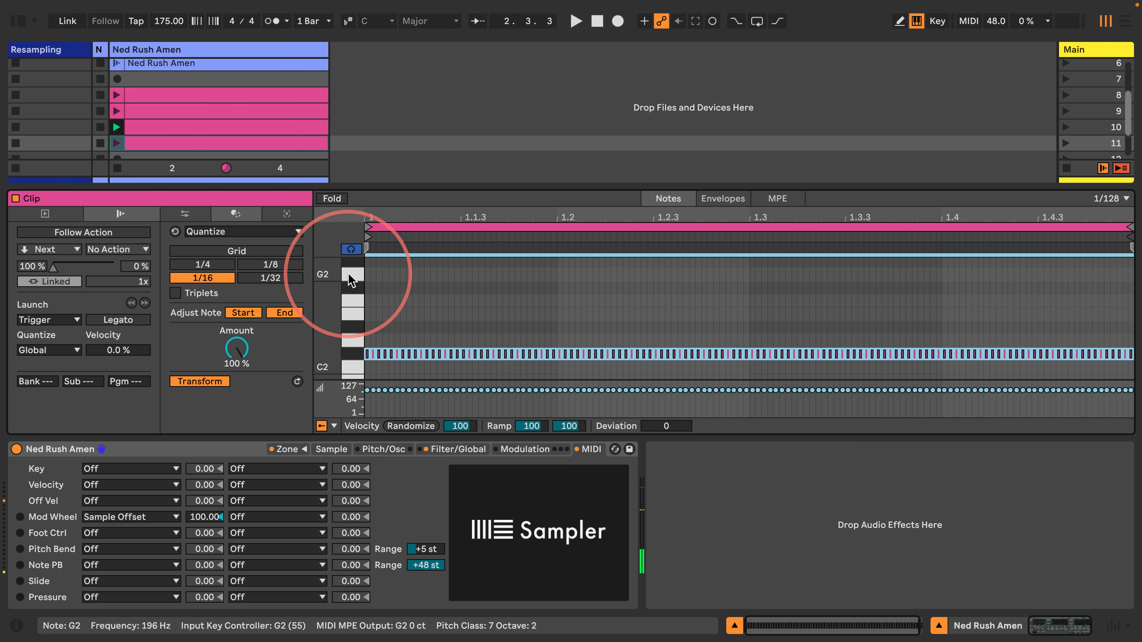
pyautogui.click(116, 143)
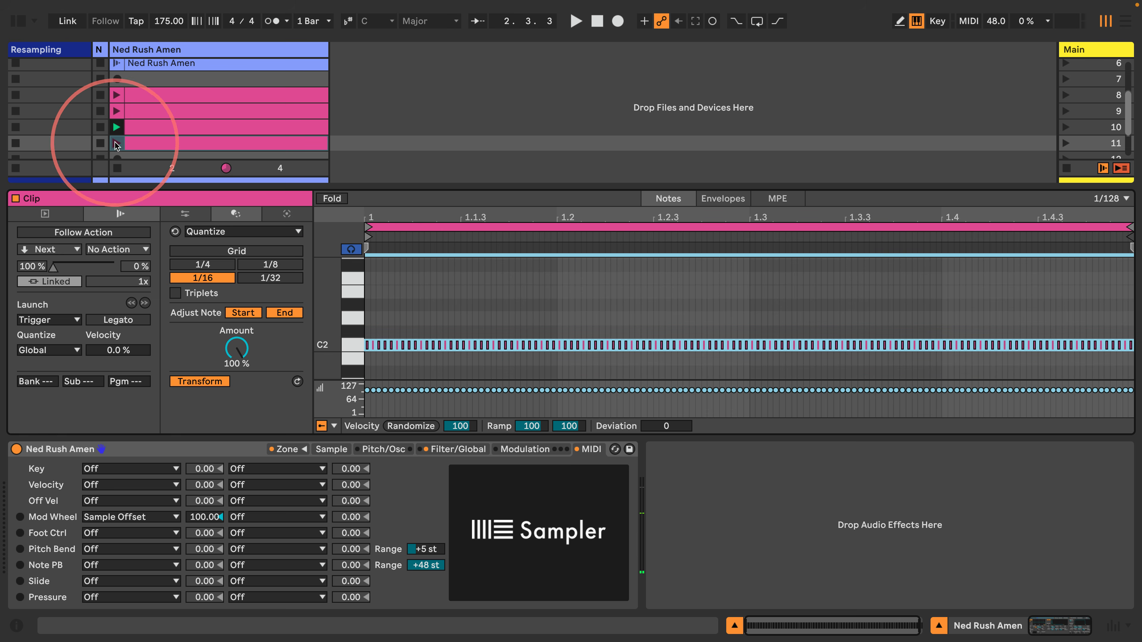
pyautogui.press('Up')
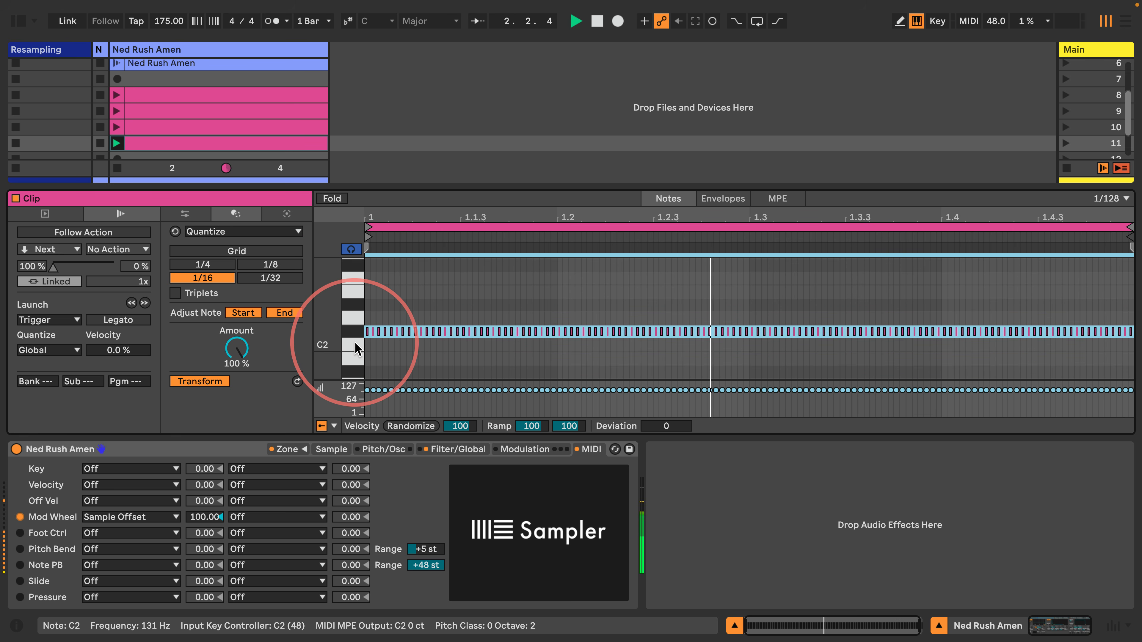
pyautogui.press('Up')
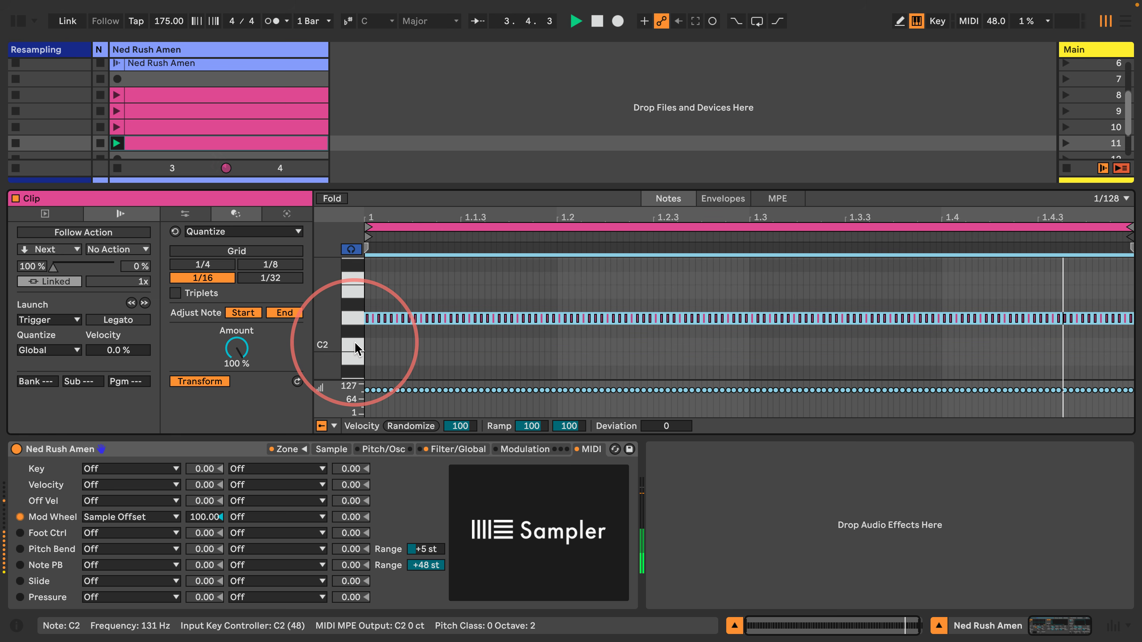
# Select every D2 note in the slot 11 clip and delete them
pyautogui.moveTo(370, 219); pyautogui.dragTo(370, 239)
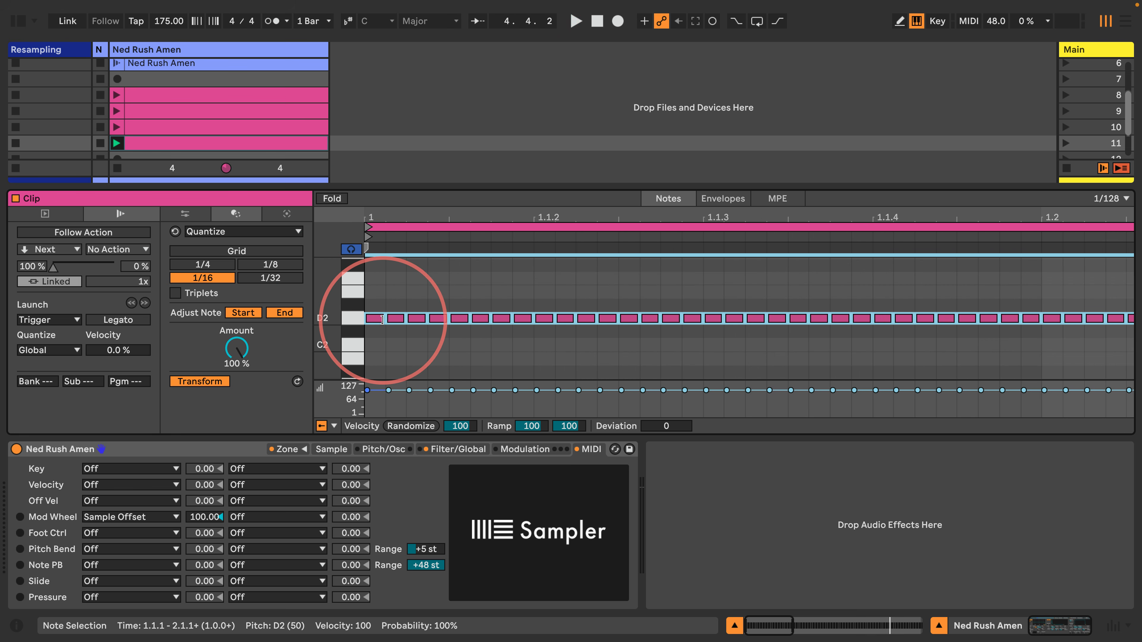
pyautogui.click(397, 320)
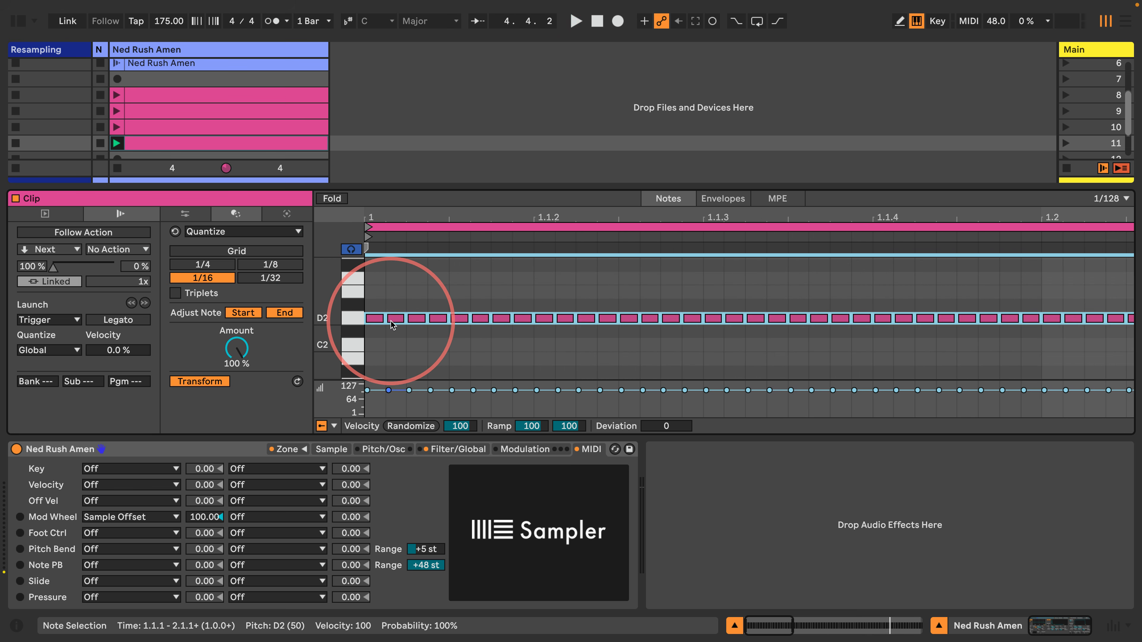
pyautogui.click(385, 292)
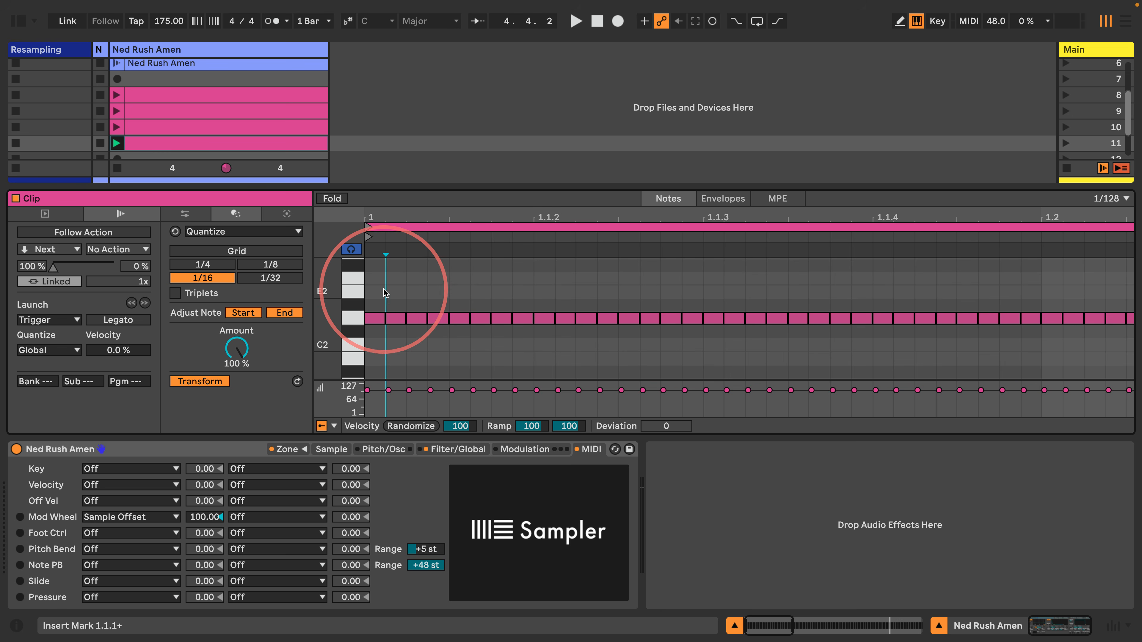
pyautogui.click(352, 317)
pyautogui.press('Delete')
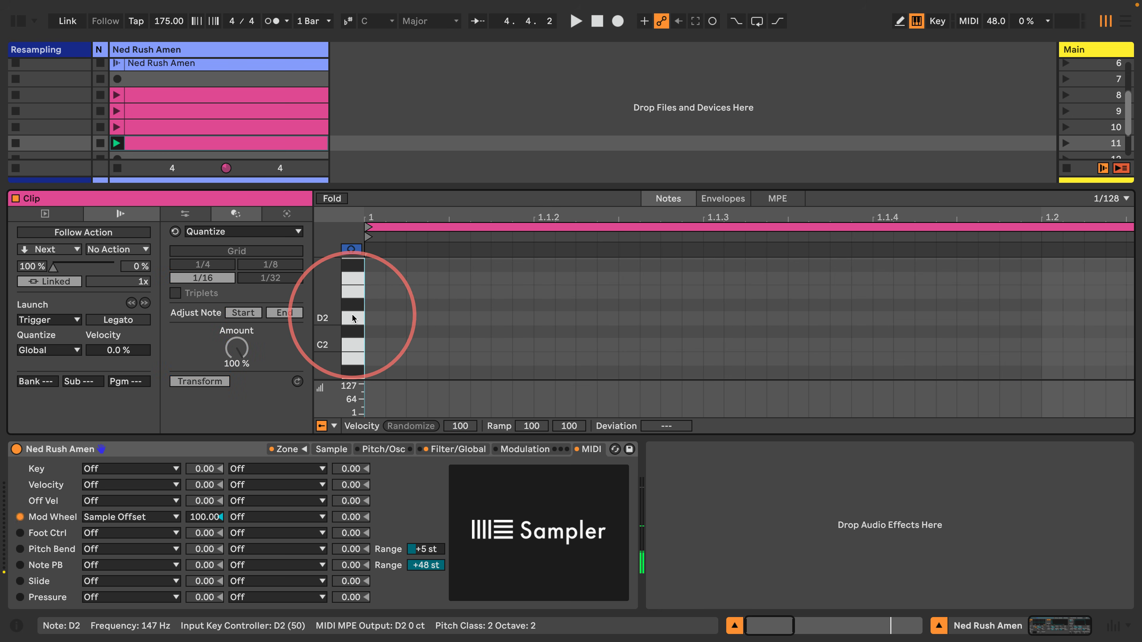
# Paint 1/16 D2 notes across the slot 11 clip, play it, and show the Sampler's sample
pyautogui.click(386, 320)
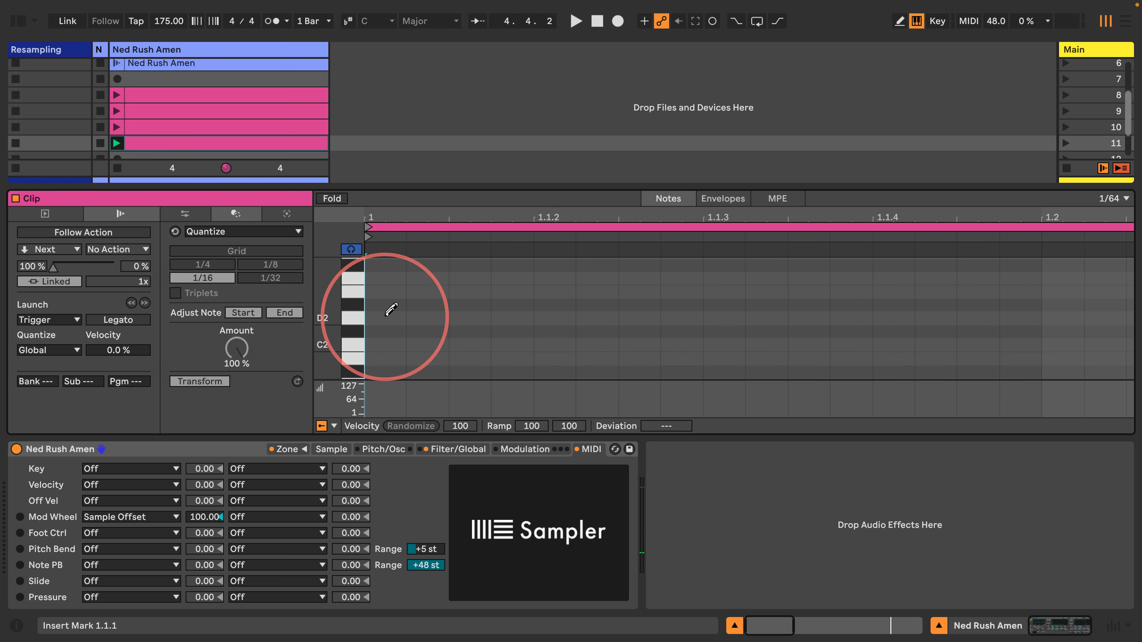
pyautogui.click(385, 318)
pyautogui.click(387, 318)
pyautogui.moveTo(386, 318); pyautogui.dragTo(1141, 318)
pyautogui.doubleClick(792, 215)
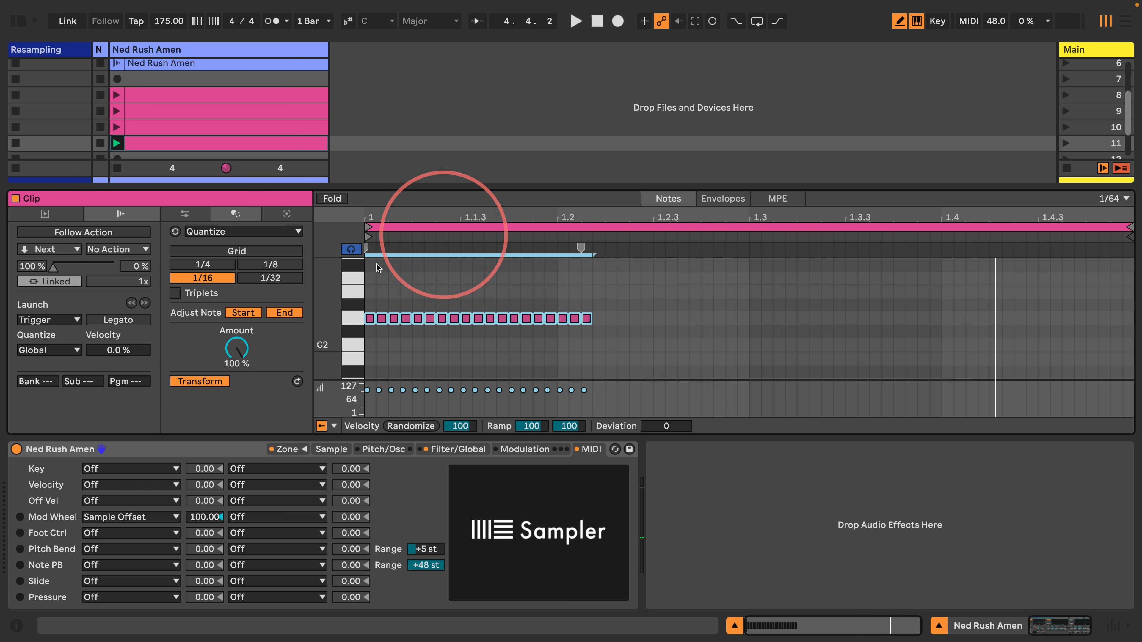
pyautogui.moveTo(607, 315); pyautogui.dragTo(1124, 317)
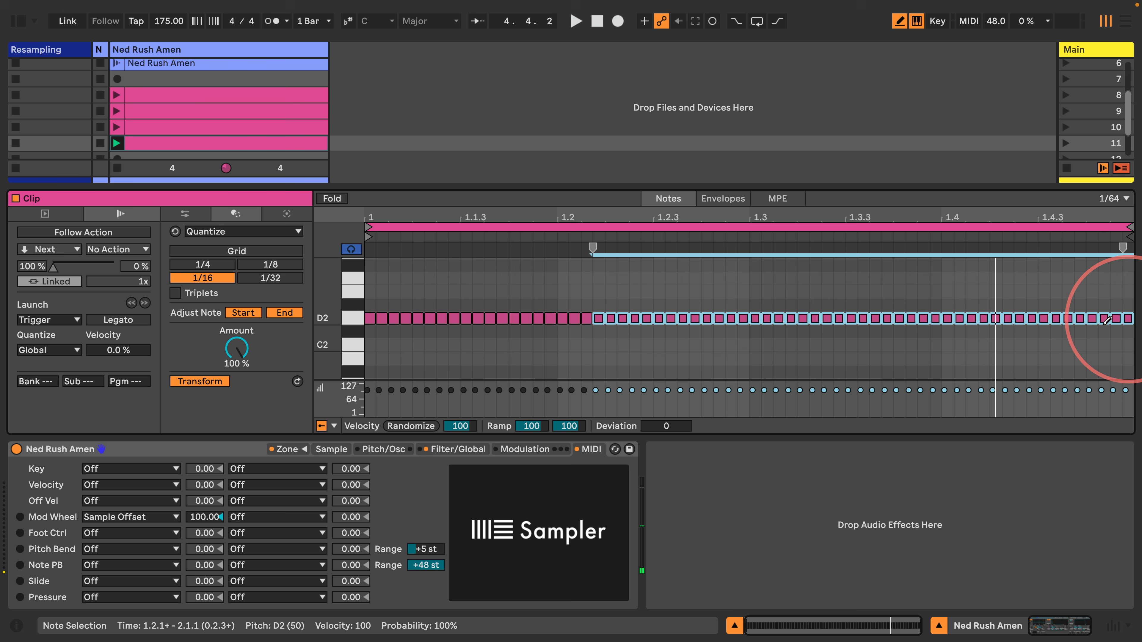
pyautogui.click(116, 143)
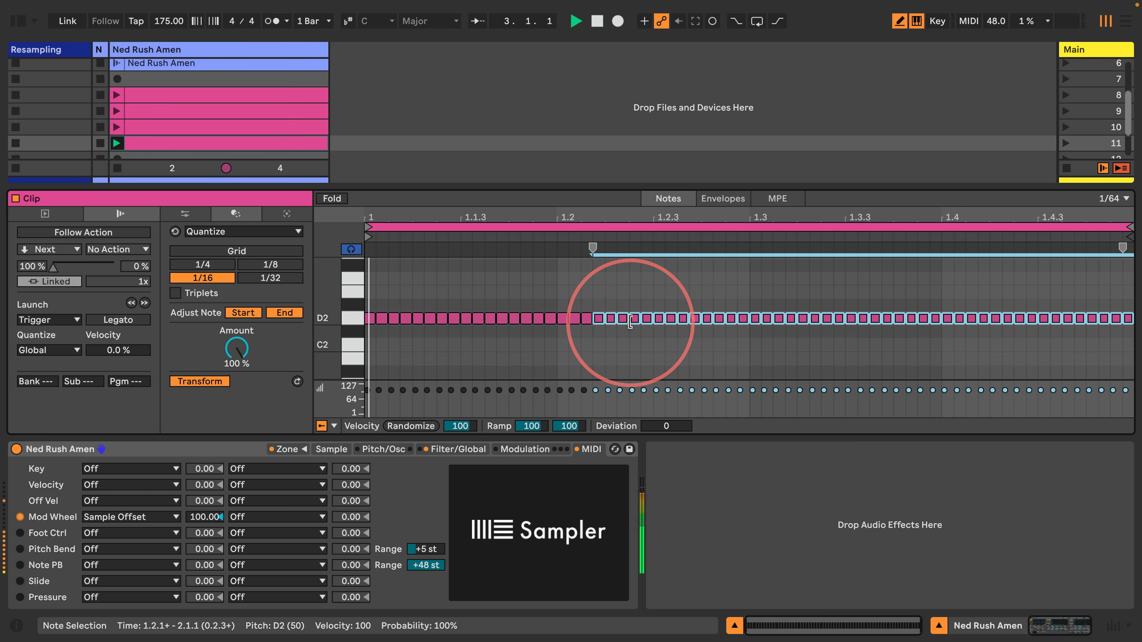
pyautogui.click(331, 449)
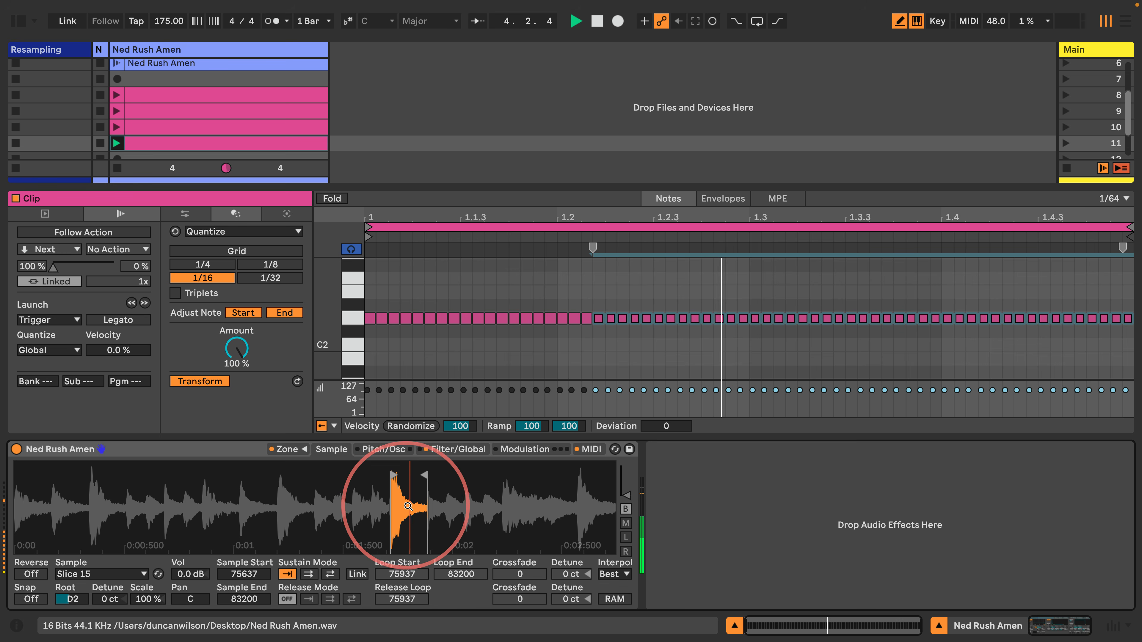
# Reveal rows 12–14 and copy the row-5 Ned Rush Amen clip into empty slot 12
pyautogui.press('space')
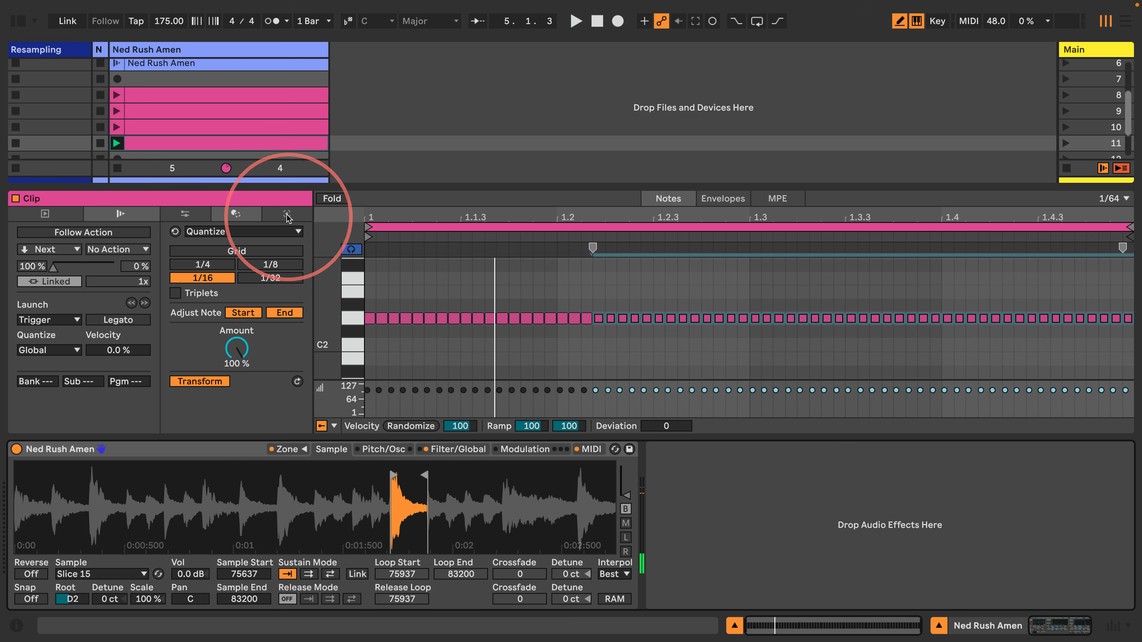
pyautogui.moveTo(268, 186); pyautogui.dragTo(255, 228)
pyautogui.click(117, 144)
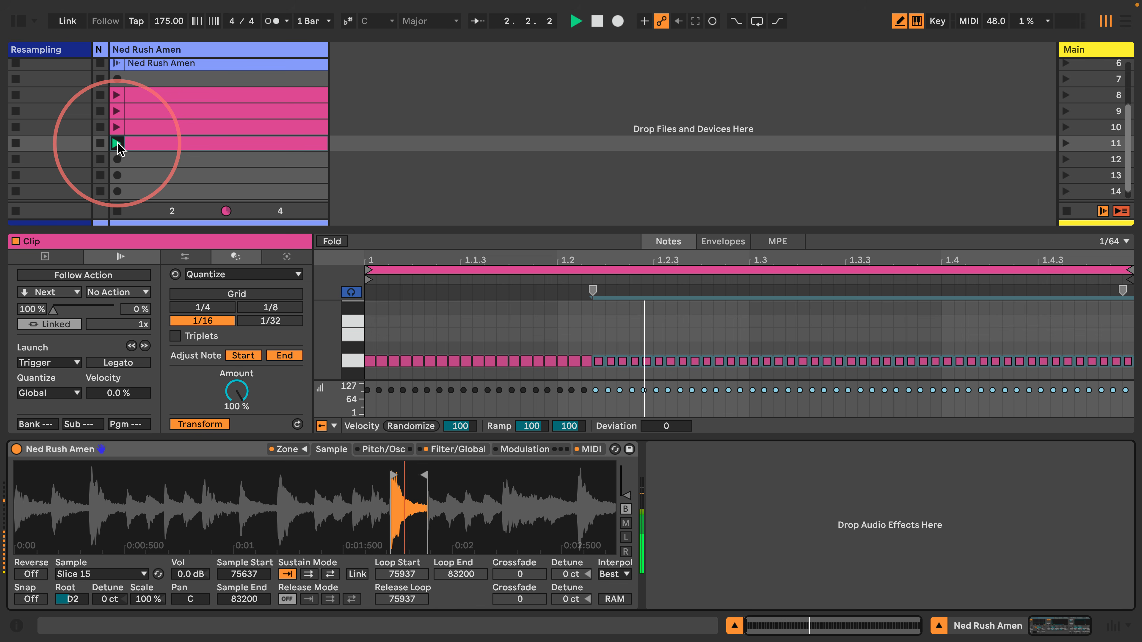
pyautogui.press('space')
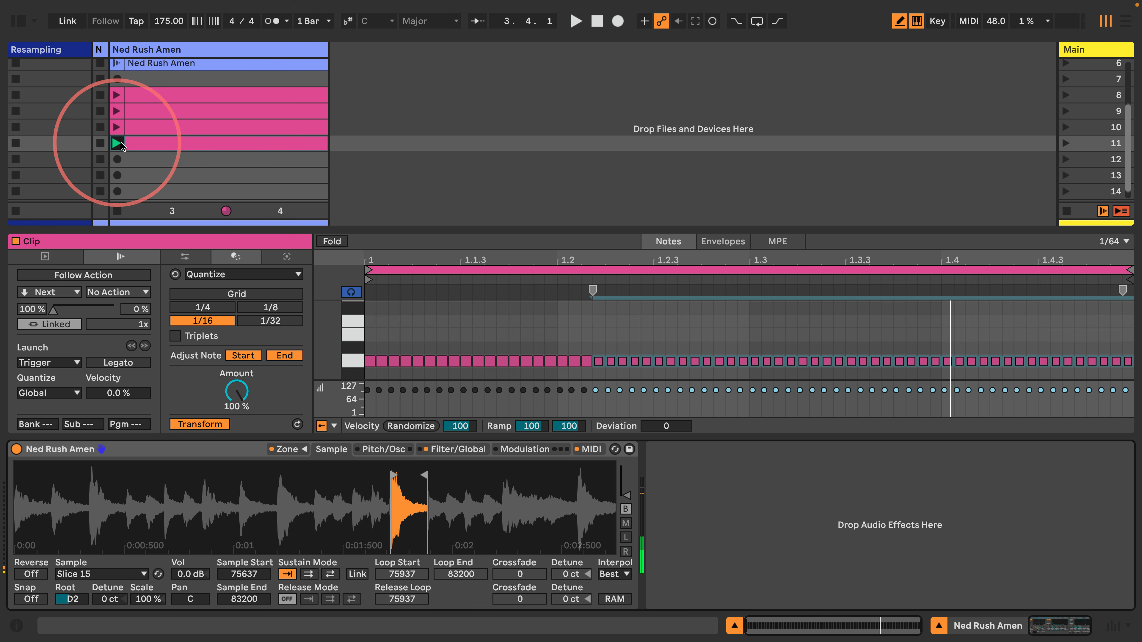
pyautogui.scroll(2, 176, 73)
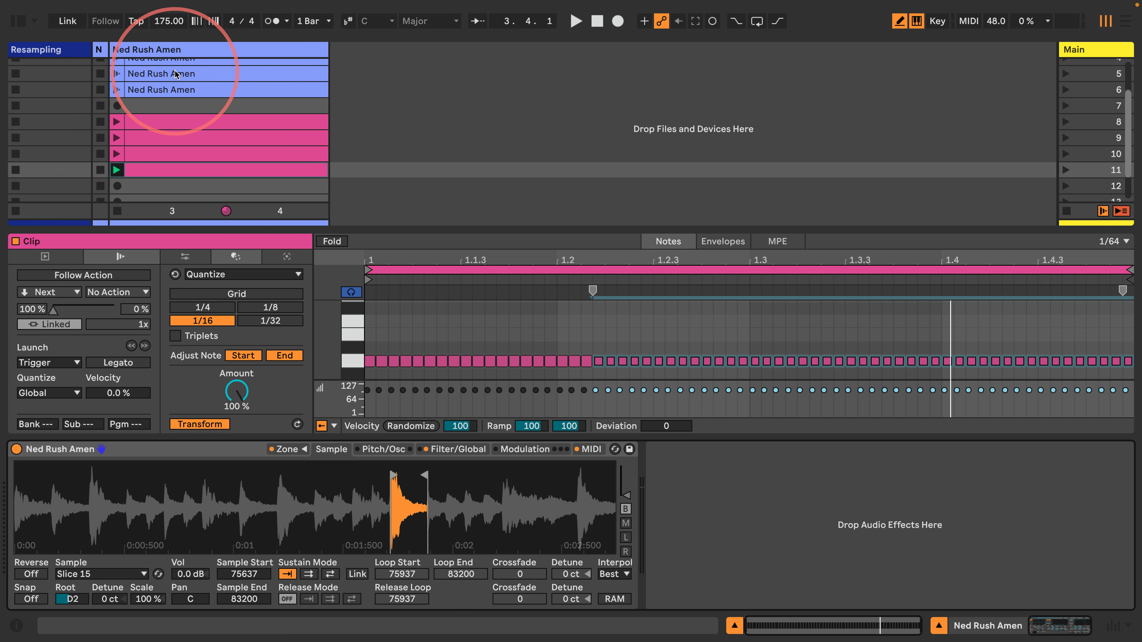
pyautogui.moveTo(175, 73); pyautogui.dragTo(167, 188)
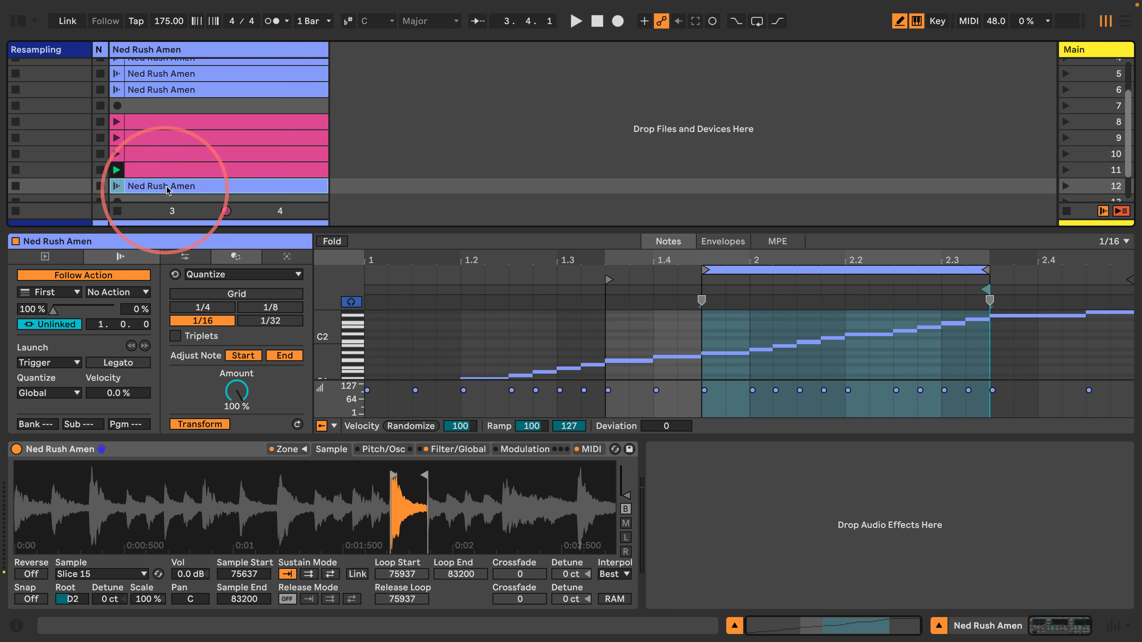
# Colour the copied Ned Rush Amen clip in slot 12 pink and enlarge the note editor
pyautogui.scroll(-2, 166, 188)
pyautogui.rightClick(217, 146)
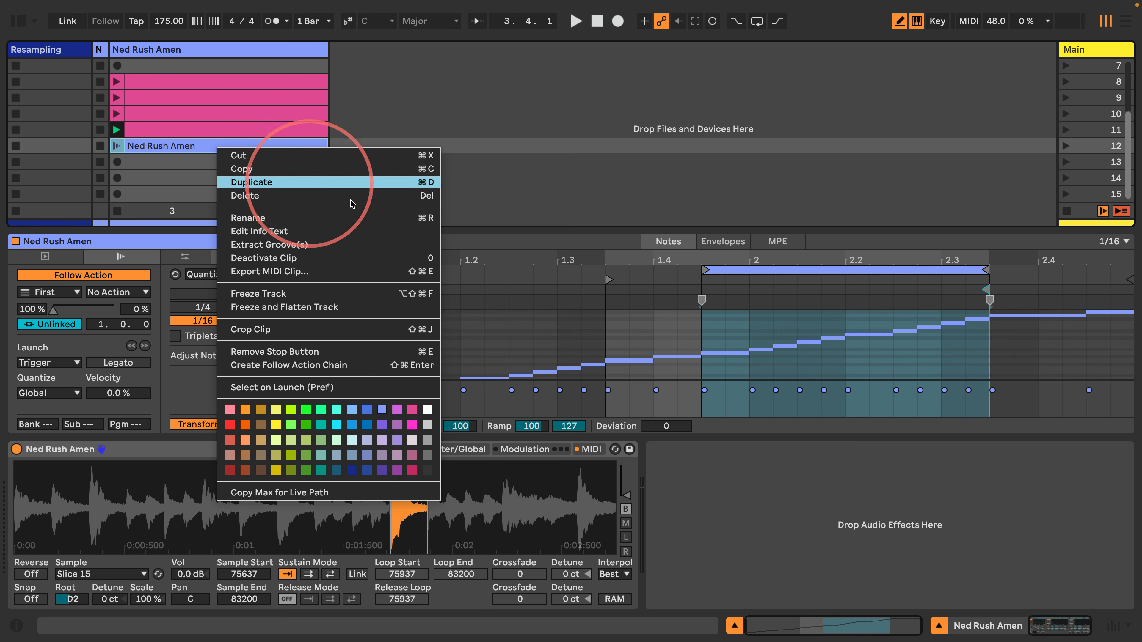
pyautogui.click(412, 410)
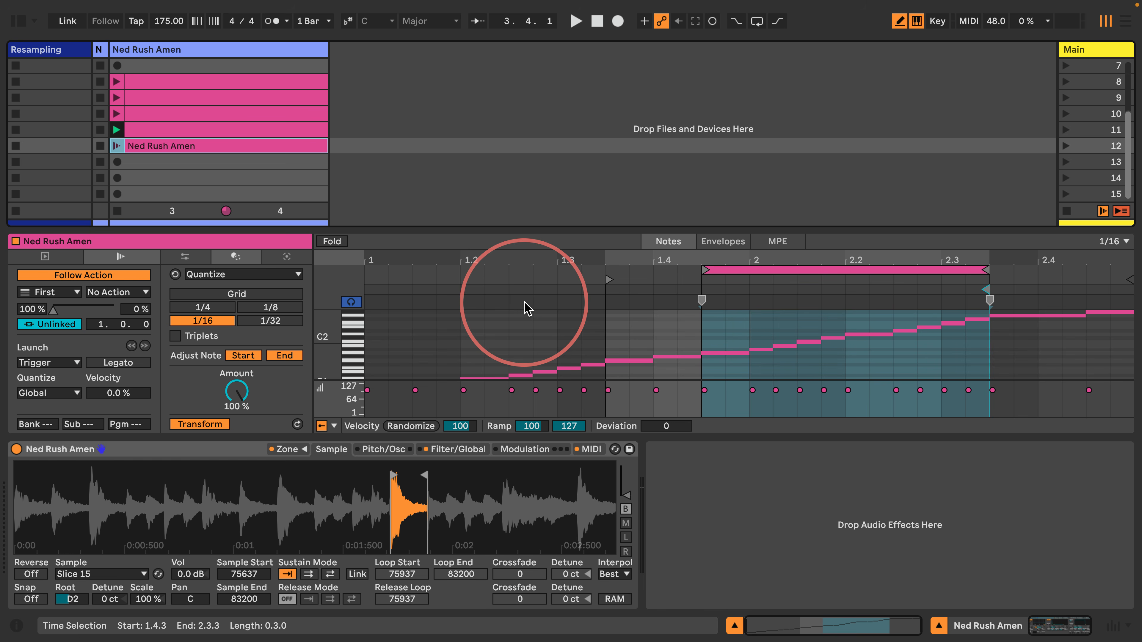
pyautogui.moveTo(606, 229); pyautogui.dragTo(604, 123)
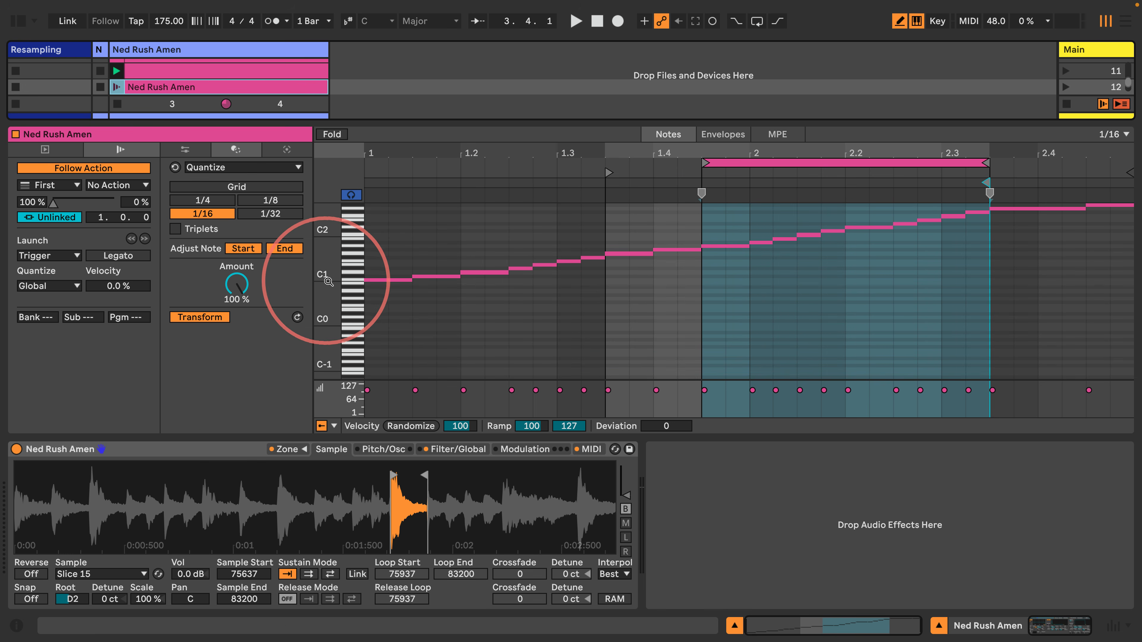
# Move the slot 12 clip start to bar 2, end the loop just after, and disable Follow Action
pyautogui.moveTo(328, 281); pyautogui.dragTo(333, 296)
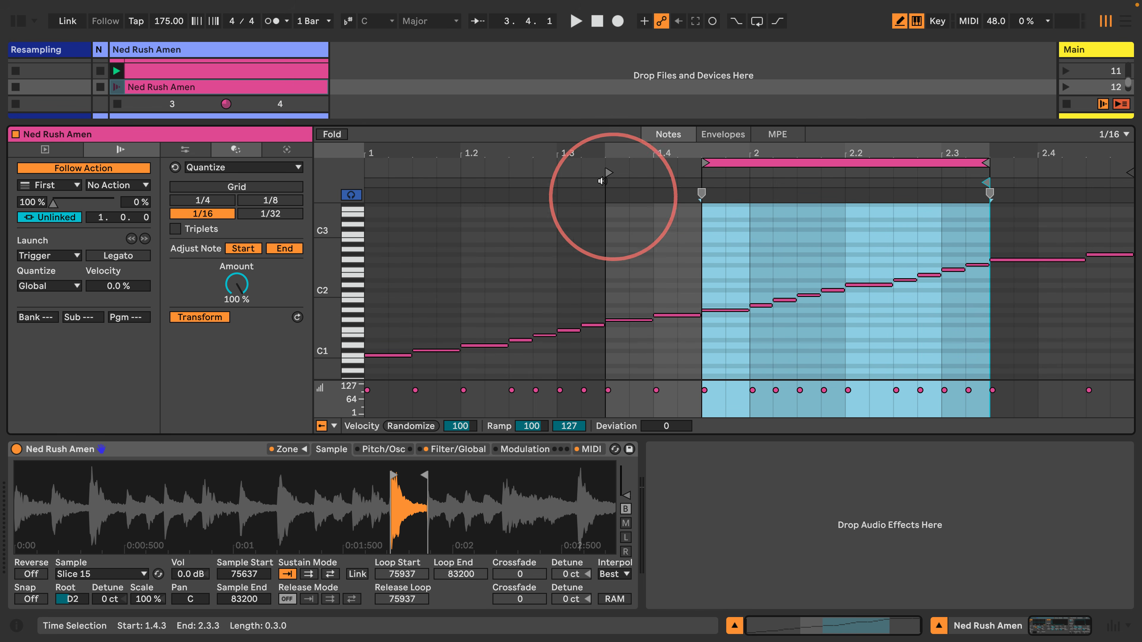
pyautogui.moveTo(608, 172); pyautogui.dragTo(702, 173)
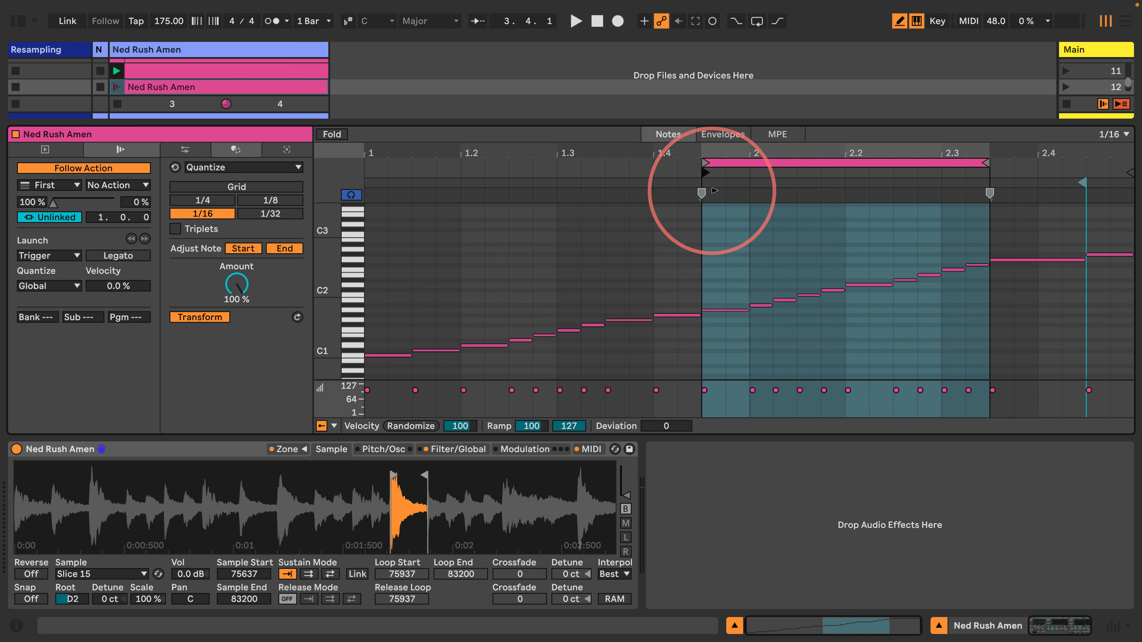
pyautogui.moveTo(986, 161); pyautogui.dragTo(790, 189)
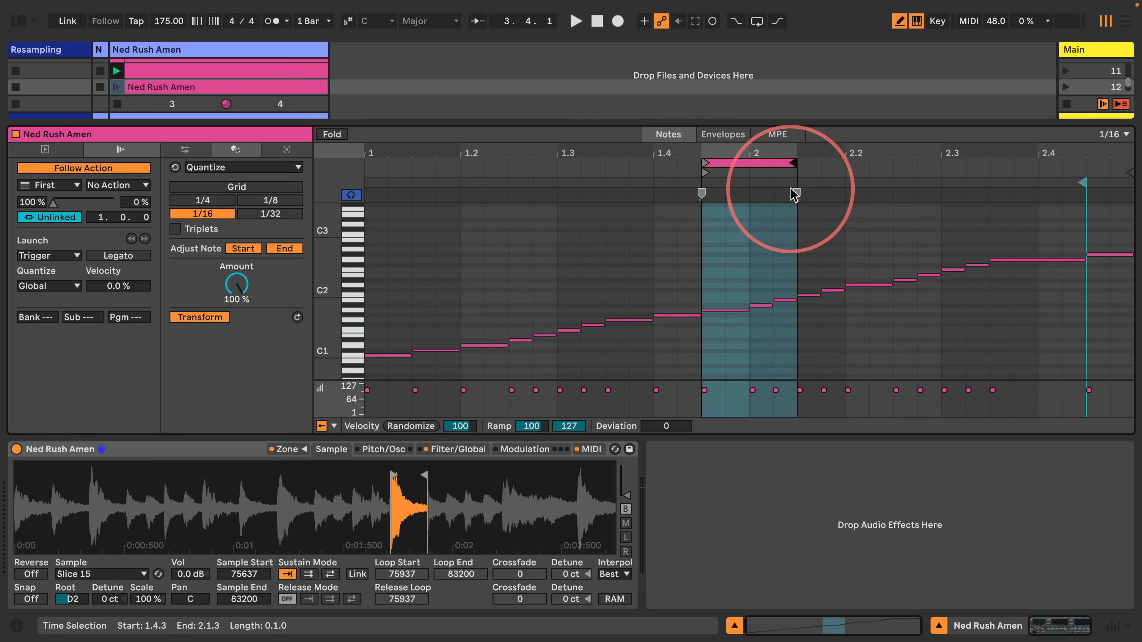
pyautogui.click(70, 169)
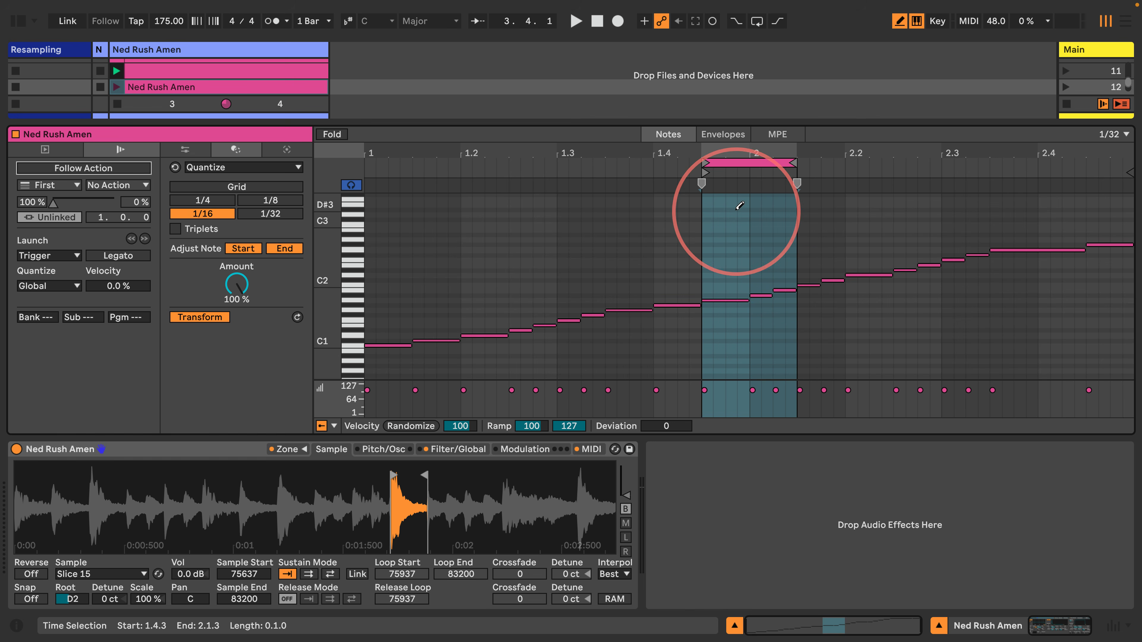
# Shorten the three notes around bar 2 and launch the clip to audition it
pyautogui.press('b')
pyautogui.moveTo(715, 325); pyautogui.dragTo(781, 241)
pyautogui.moveTo(793, 291); pyautogui.dragTo(781, 291)
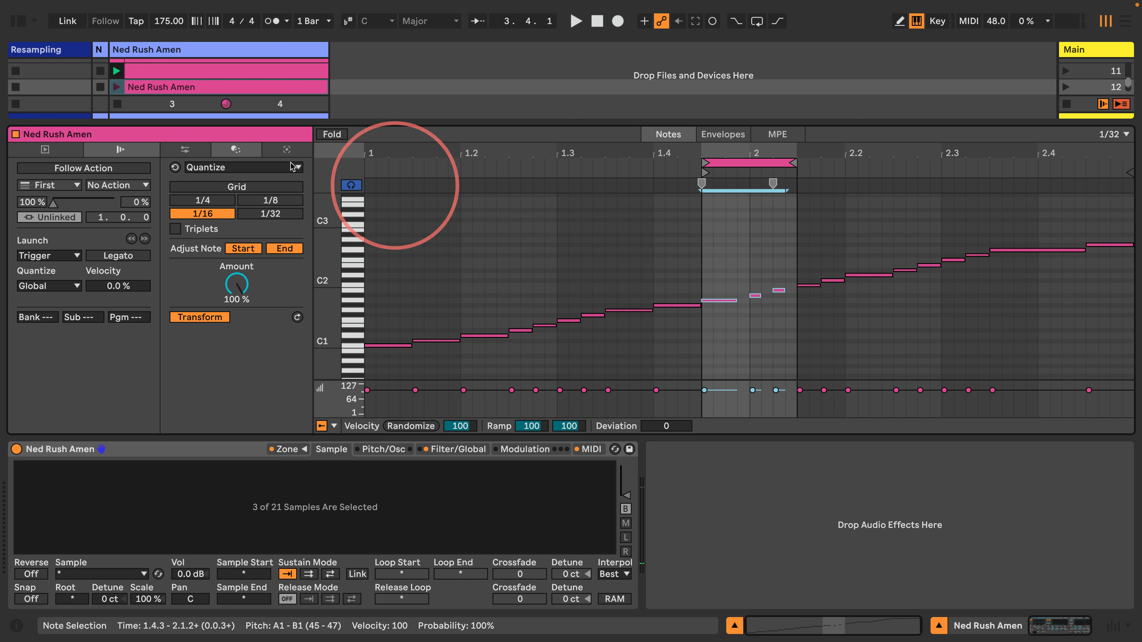
pyautogui.click(117, 87)
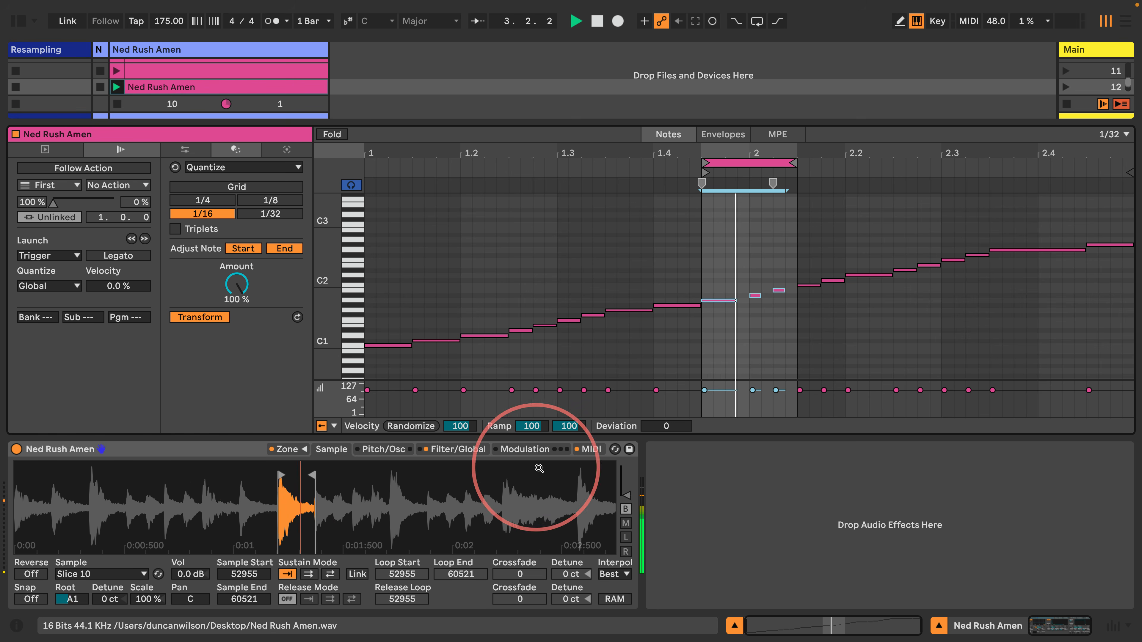
pyautogui.click(450, 450)
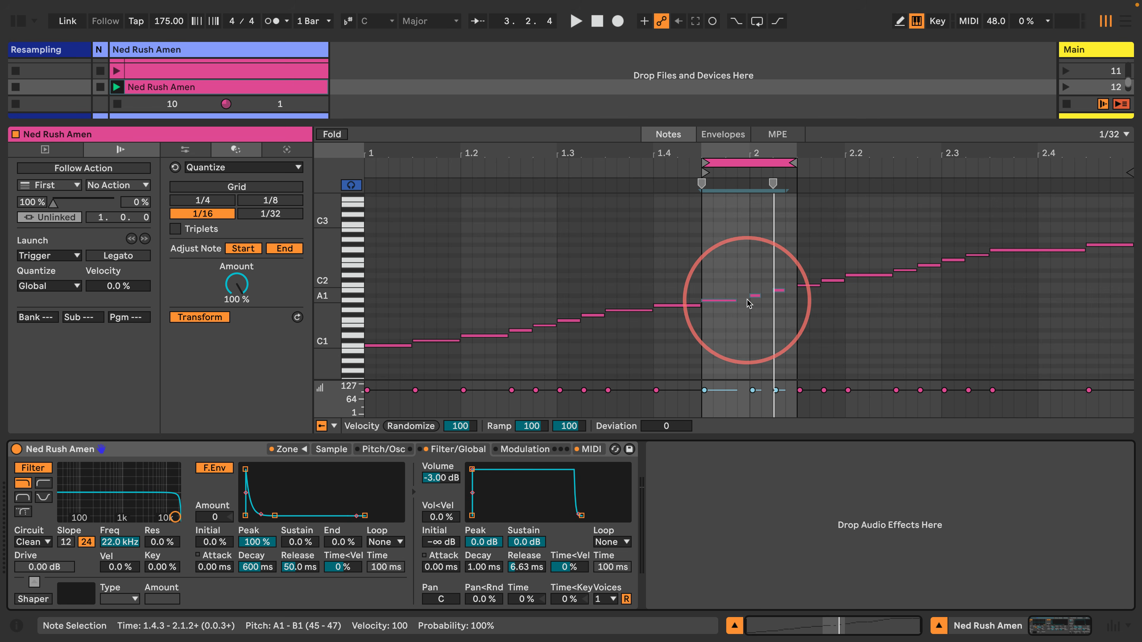
pyautogui.click(117, 87)
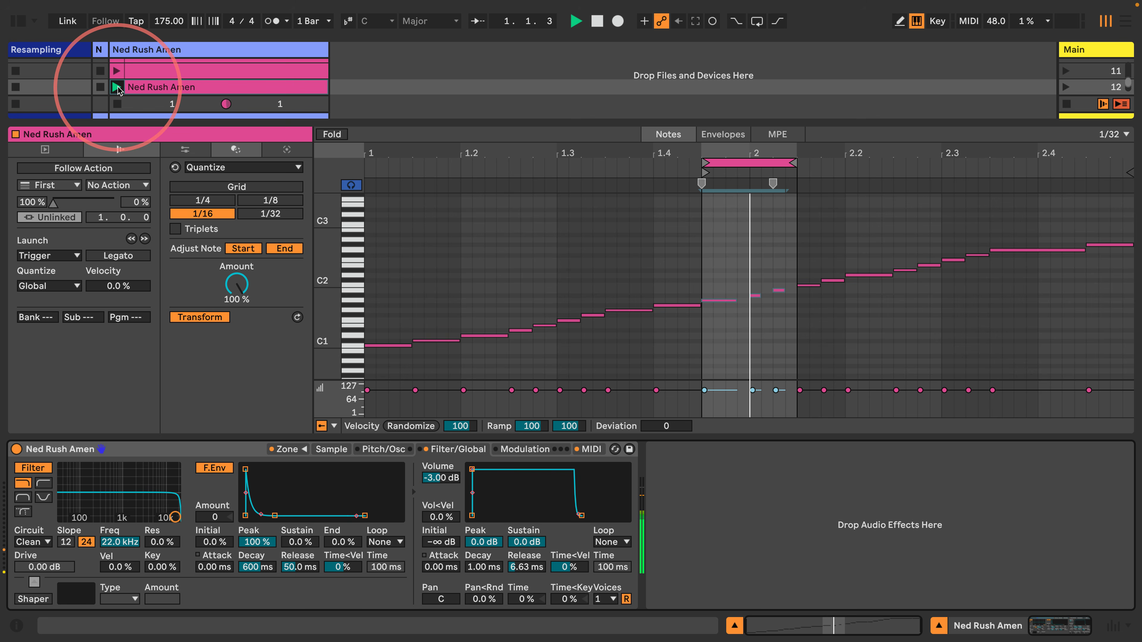
# Show more scene rows, audition the slot 8 clip, and create an empty MIDI clip in slot 13
pyautogui.moveTo(198, 122); pyautogui.dragTo(193, 227)
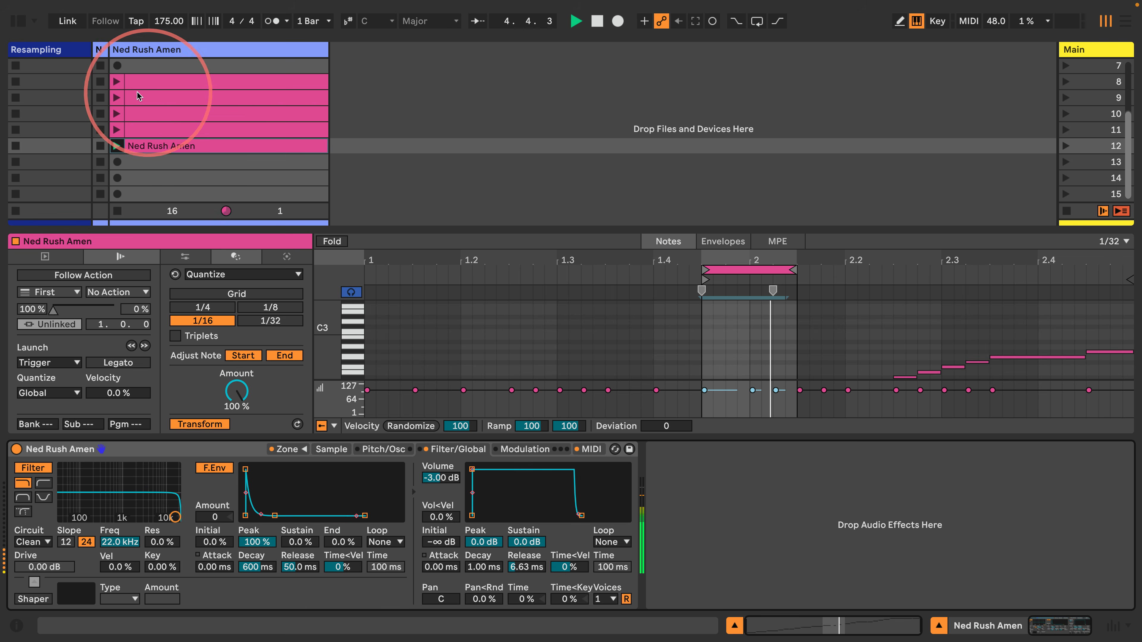
pyautogui.click(117, 82)
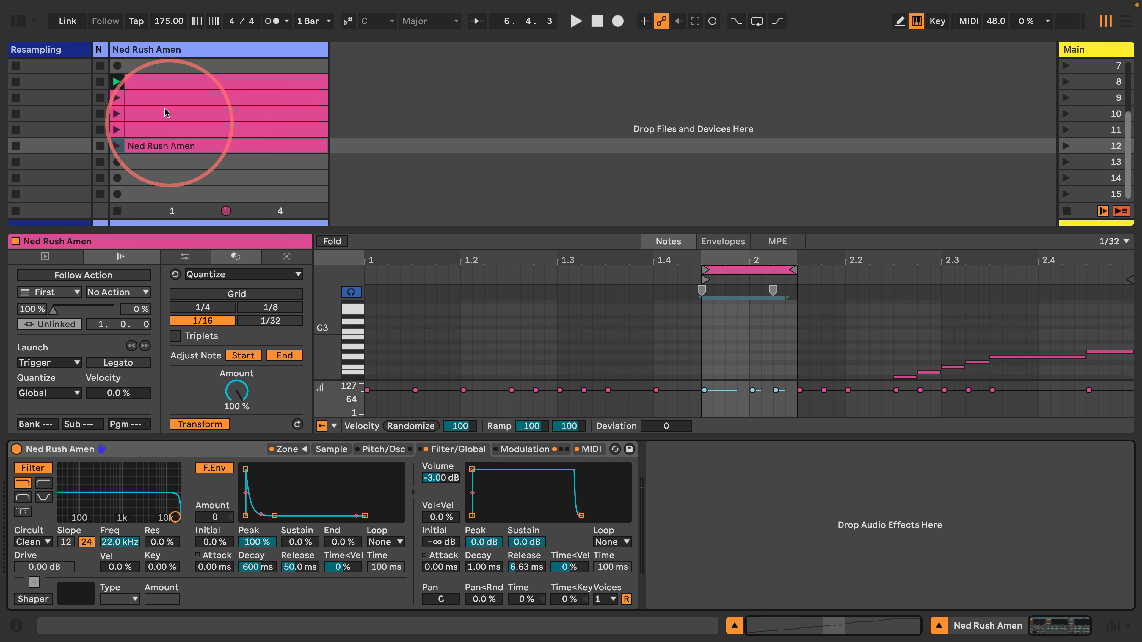
pyautogui.doubleClick(180, 162)
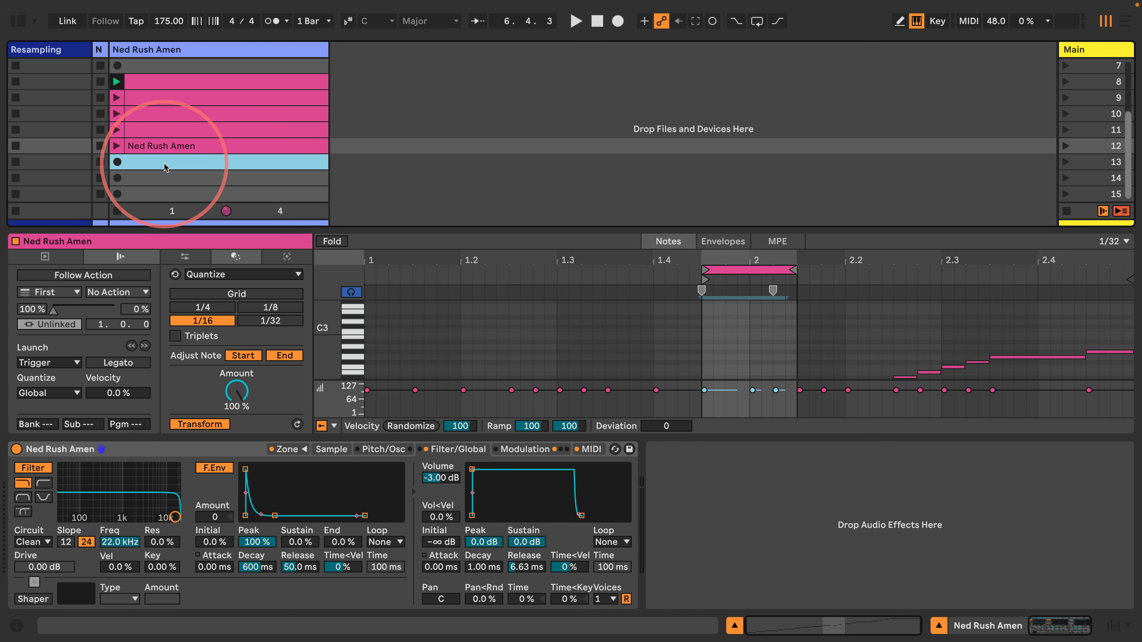
# Colour the slot 13 clip pink, draw a bar of 1/16 D#3 notes, and launch it
pyautogui.rightClick(229, 161)
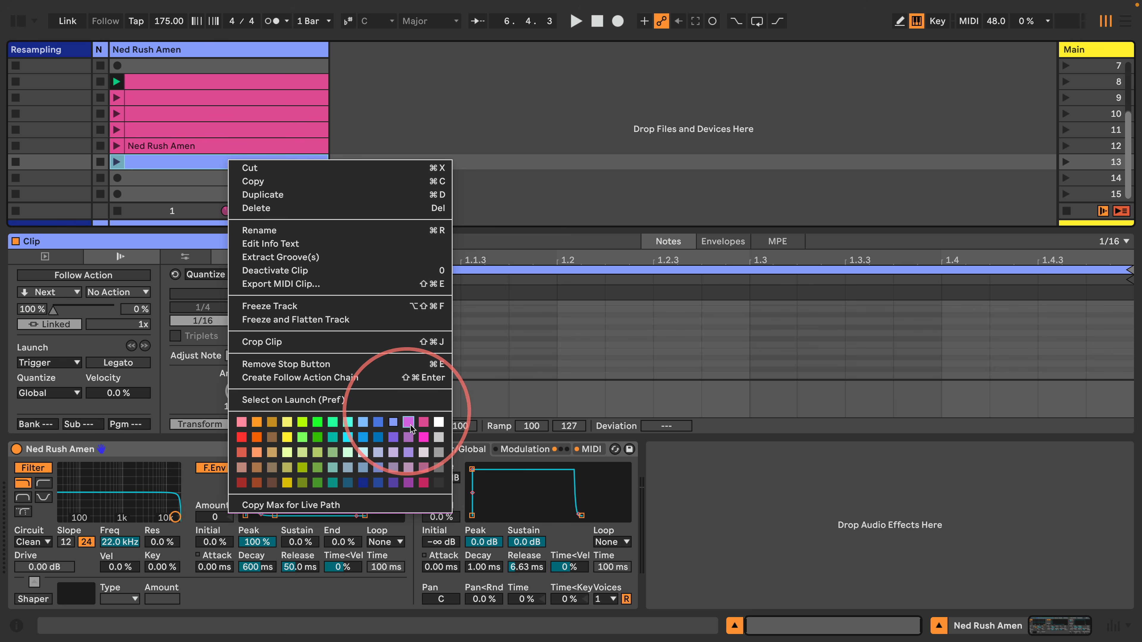
pyautogui.click(422, 423)
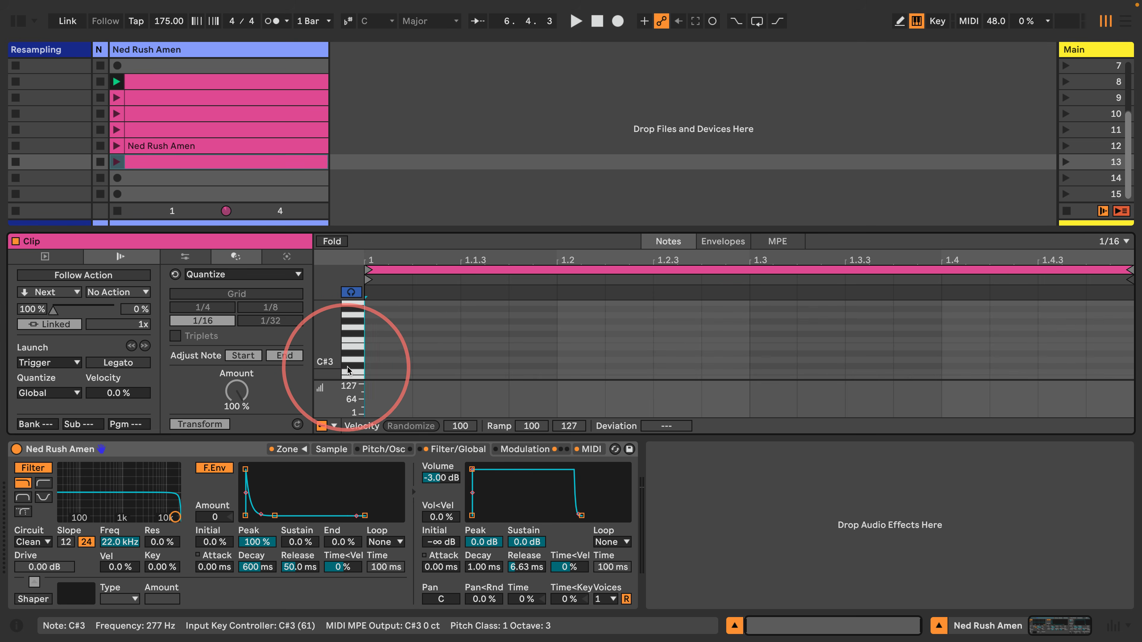
pyautogui.click(191, 162)
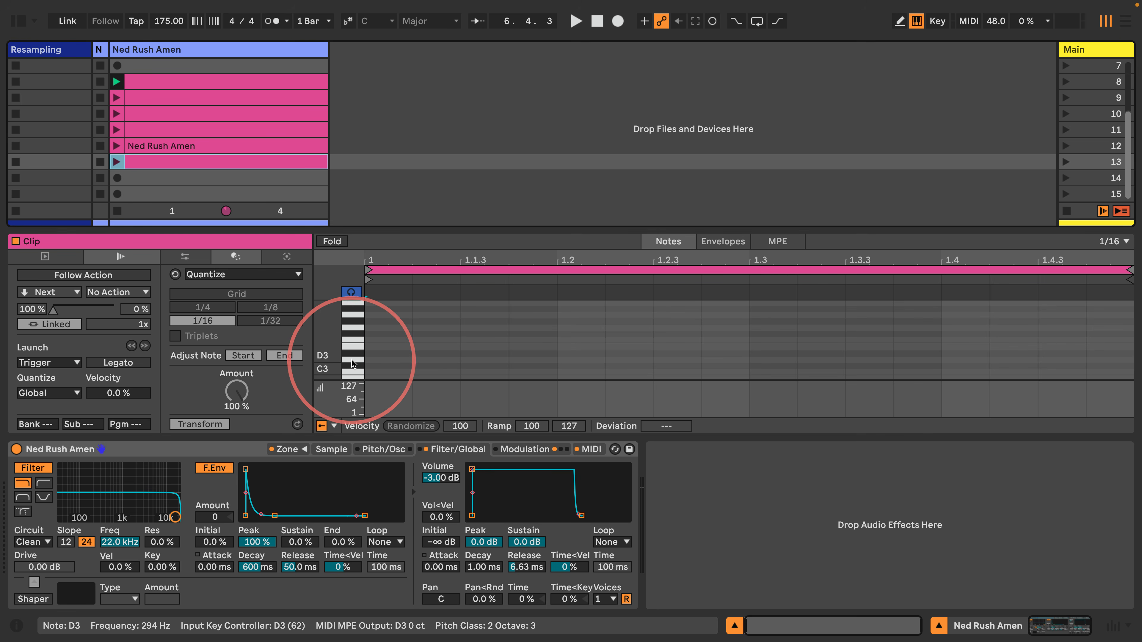
pyautogui.moveTo(378, 352); pyautogui.dragTo(1111, 353)
pyautogui.click(116, 163)
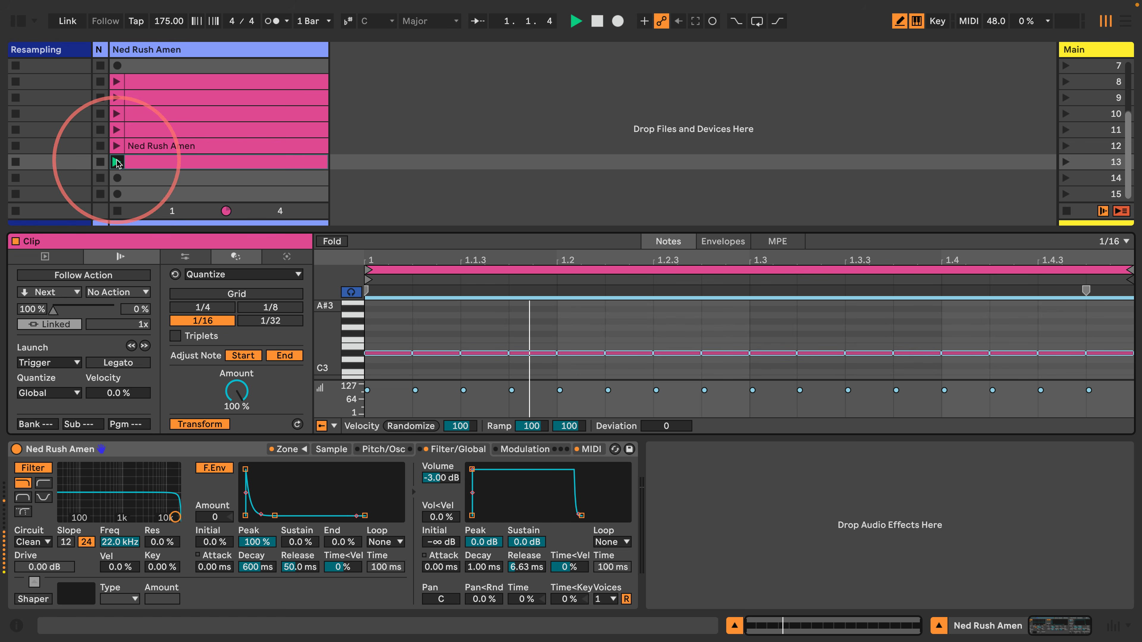
pyautogui.click(723, 241)
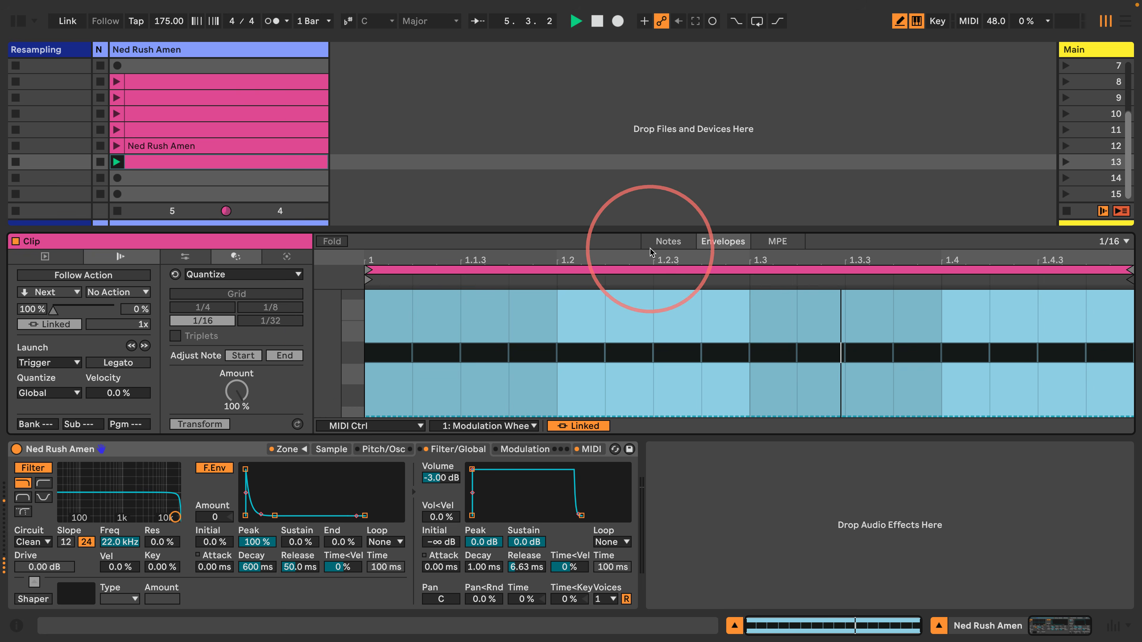
# Turn the slot 13 notes into a continuous 1/32 D2 roll, relaunch the clip, and sweep the filter cutoff
pyautogui.click(667, 242)
pyautogui.moveTo(330, 364); pyautogui.dragTo(320, 327)
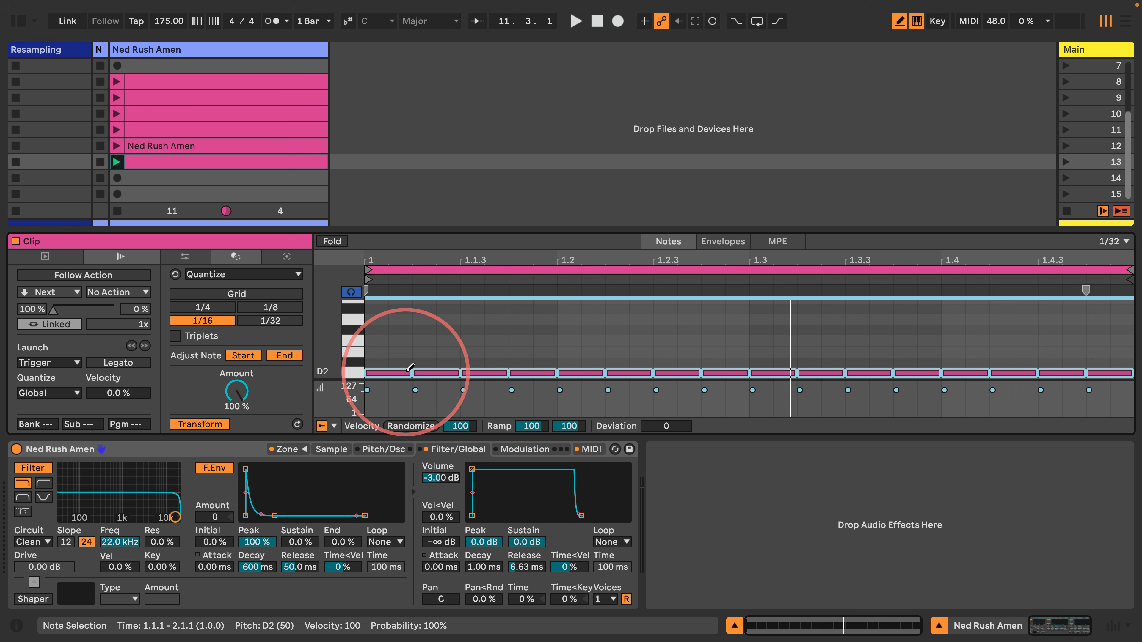
pyautogui.moveTo(411, 374); pyautogui.dragTo(399, 373)
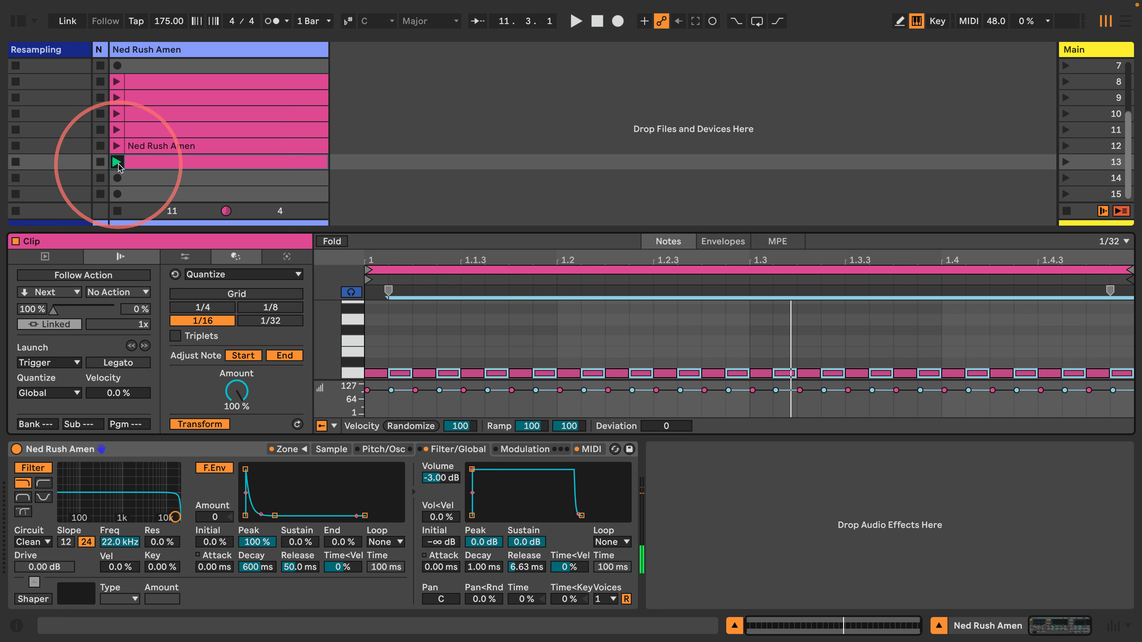
pyautogui.click(116, 161)
pyautogui.moveTo(163, 518)
pyautogui.mouseDown()
pyautogui.moveTo(53, 495)
pyautogui.moveTo(112, 517)
pyautogui.moveTo(153, 490)
pyautogui.moveTo(63, 517)
pyautogui.moveTo(136, 517)
pyautogui.moveTo(60, 518)
pyautogui.moveTo(175, 516)
pyautogui.mouseUp()
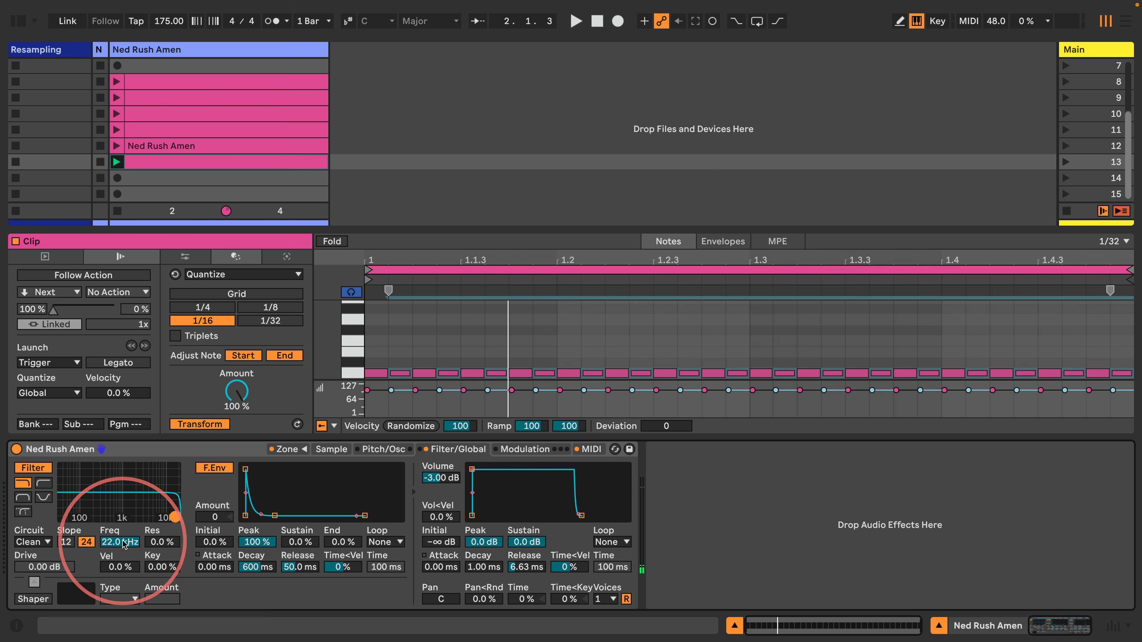
# Draw a Filter Freq envelope on the scene 13 clip rising from 30 Hz to 22.0 kHz, and audition it
pyautogui.click(720, 241)
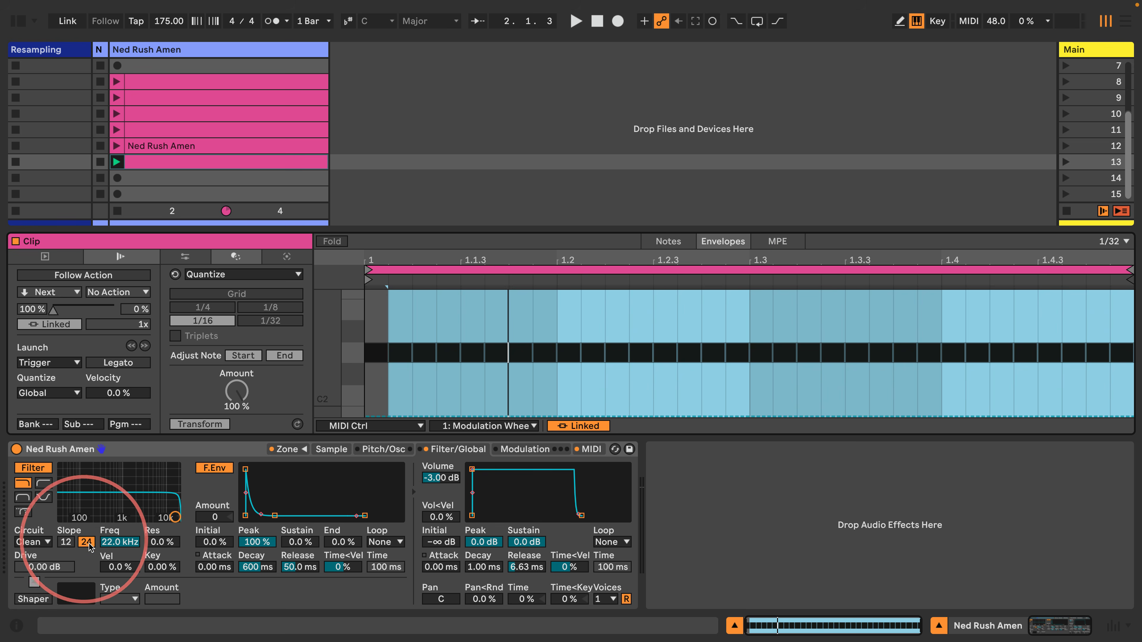
pyautogui.click(119, 542)
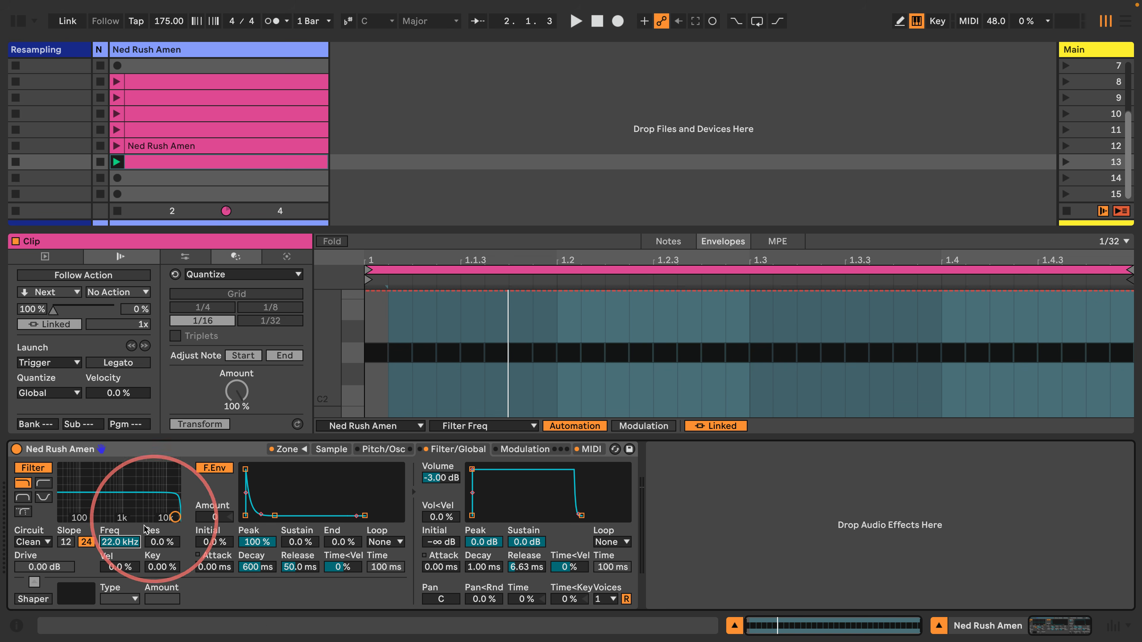
pyautogui.click(120, 542)
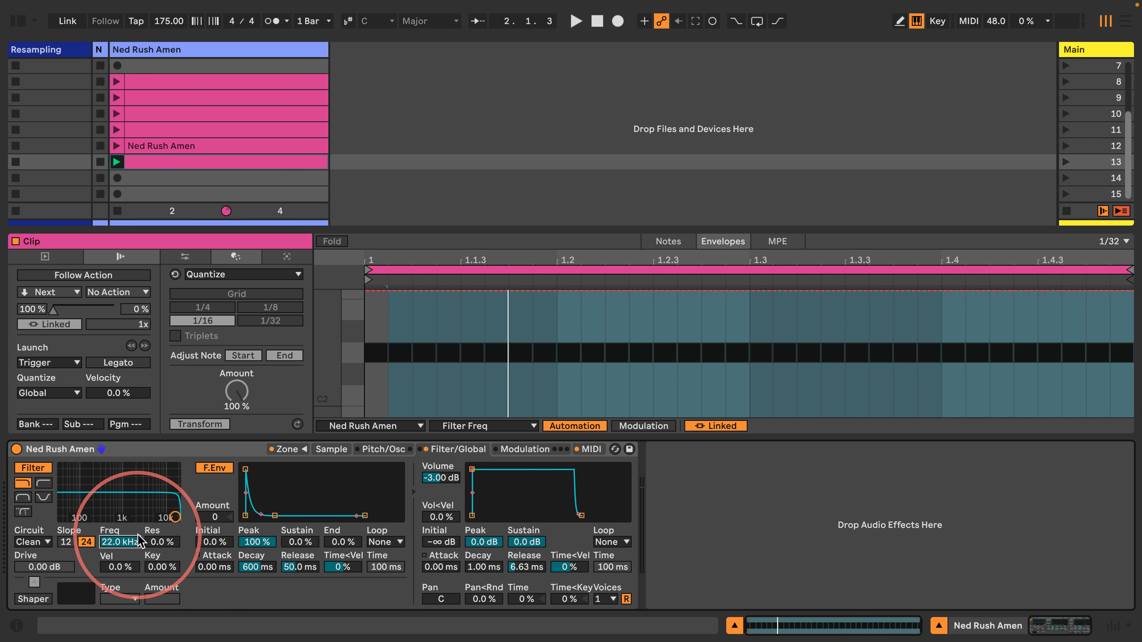
pyautogui.click(366, 346)
pyautogui.moveTo(175, 517); pyautogui.dragTo(63, 518)
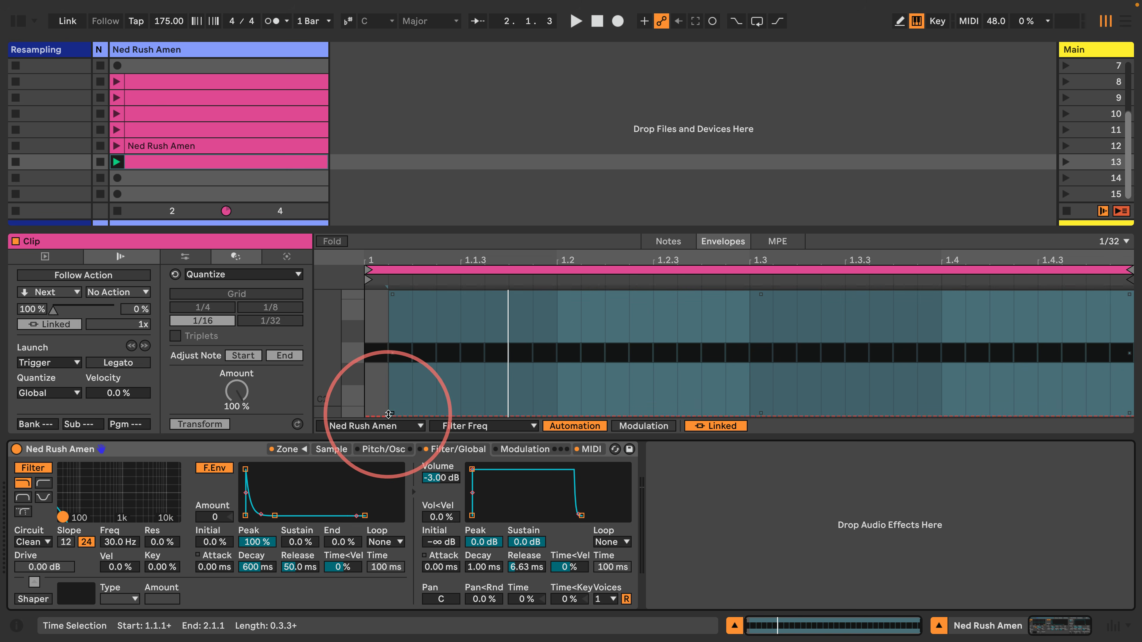
pyautogui.click(386, 415)
pyautogui.click(373, 416)
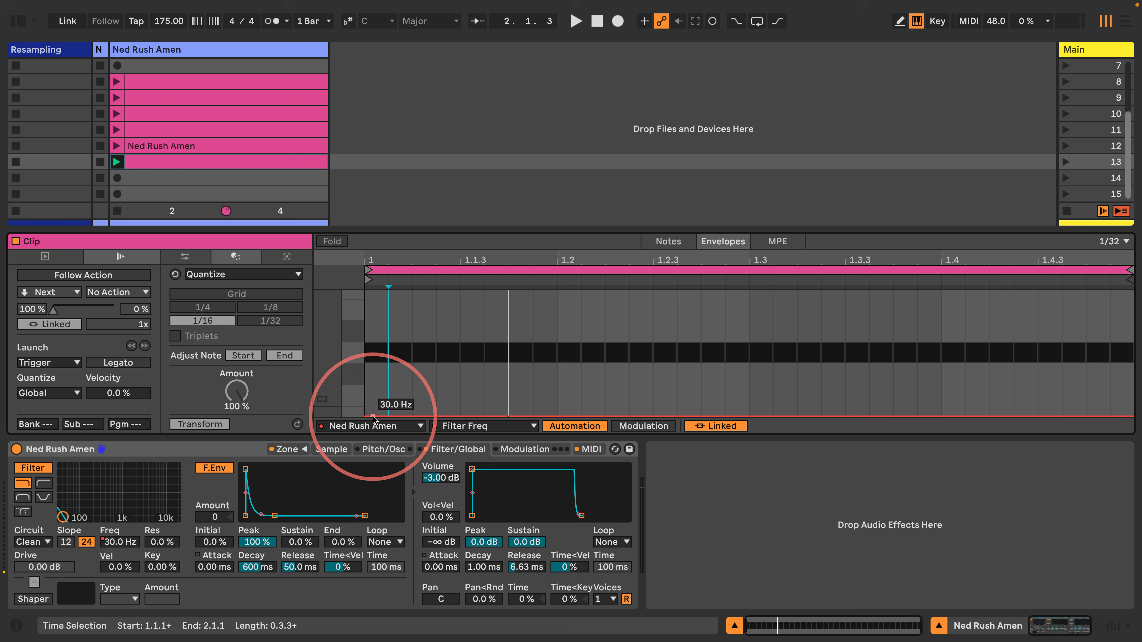
pyautogui.moveTo(749, 416); pyautogui.dragTo(749, 292)
pyautogui.press('space')
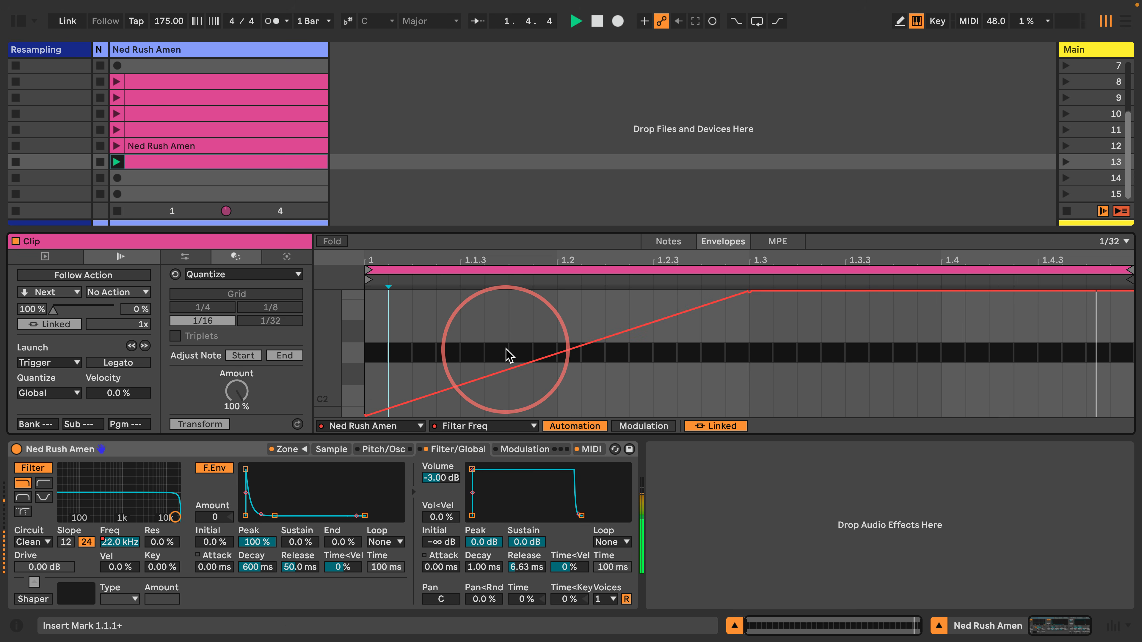
pyautogui.press('space')
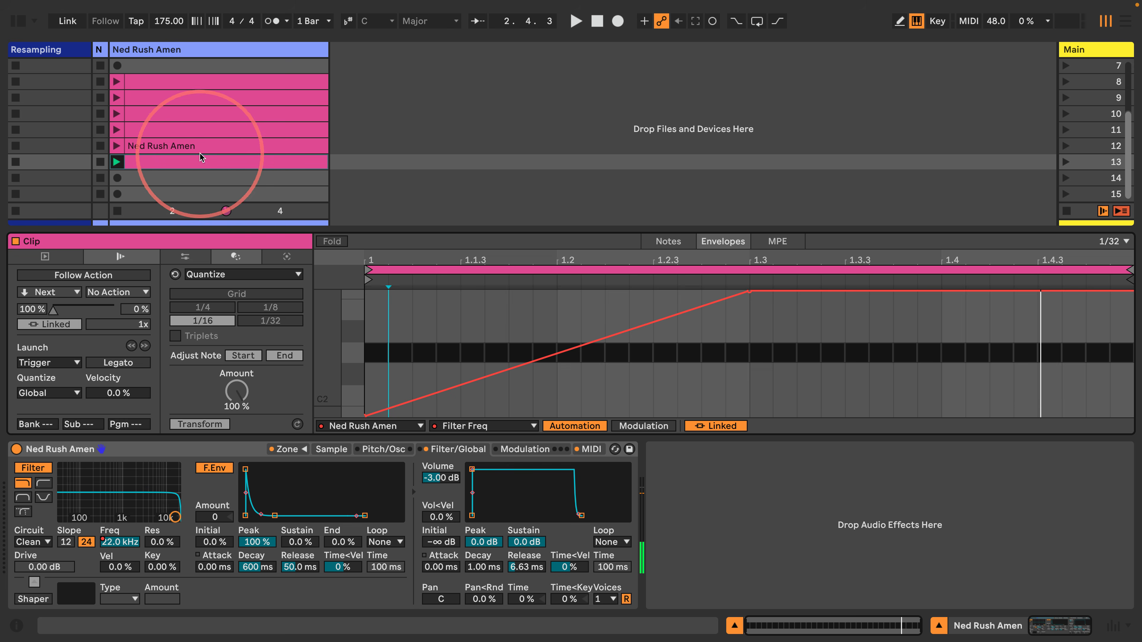
# Copy the clip to scene 14 and invert its envelope to fall from 22 kHz to 30 Hz
pyautogui.moveTo(194, 160); pyautogui.dragTo(189, 182)
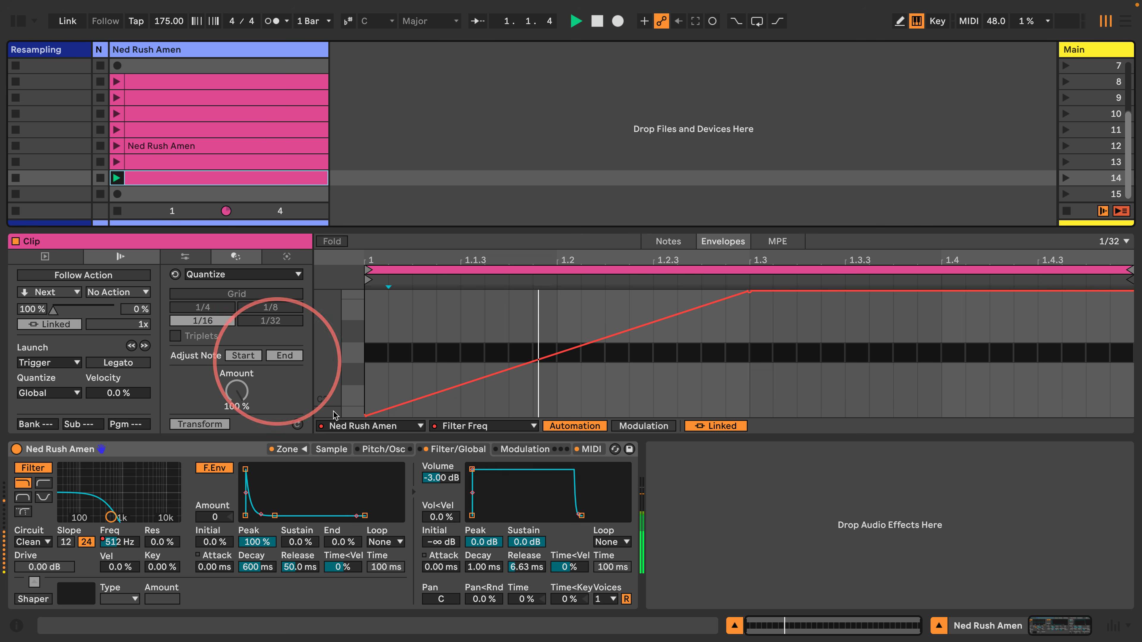
pyautogui.press('space')
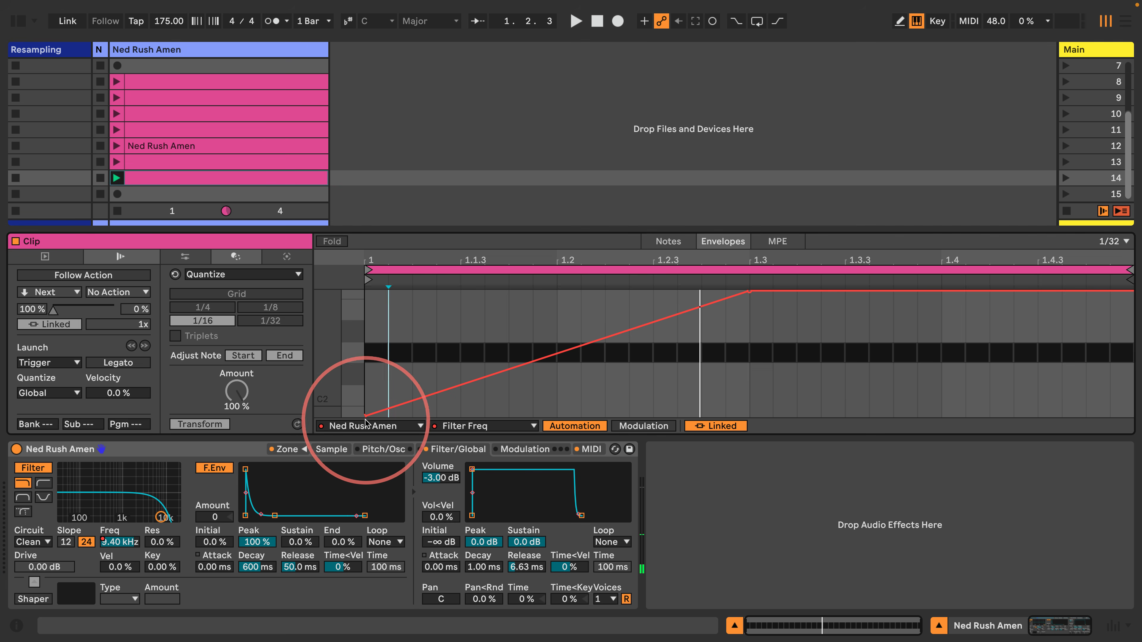
pyautogui.moveTo(497, 376); pyautogui.dragTo(495, 346)
pyautogui.press('super+BackSpace')
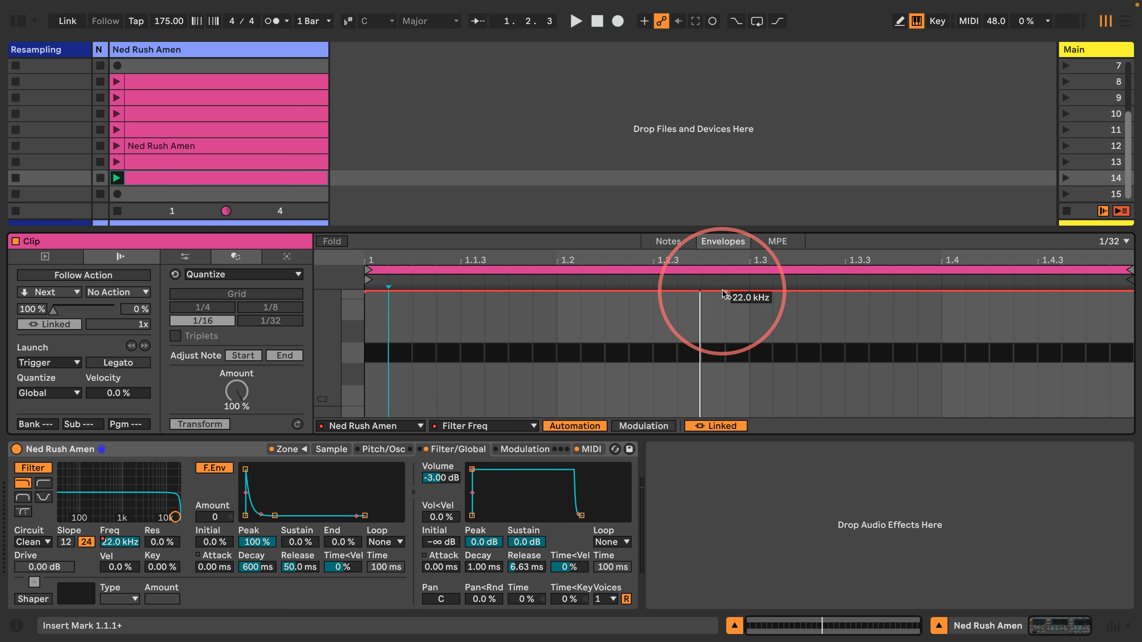
pyautogui.moveTo(751, 292); pyautogui.dragTo(750, 416)
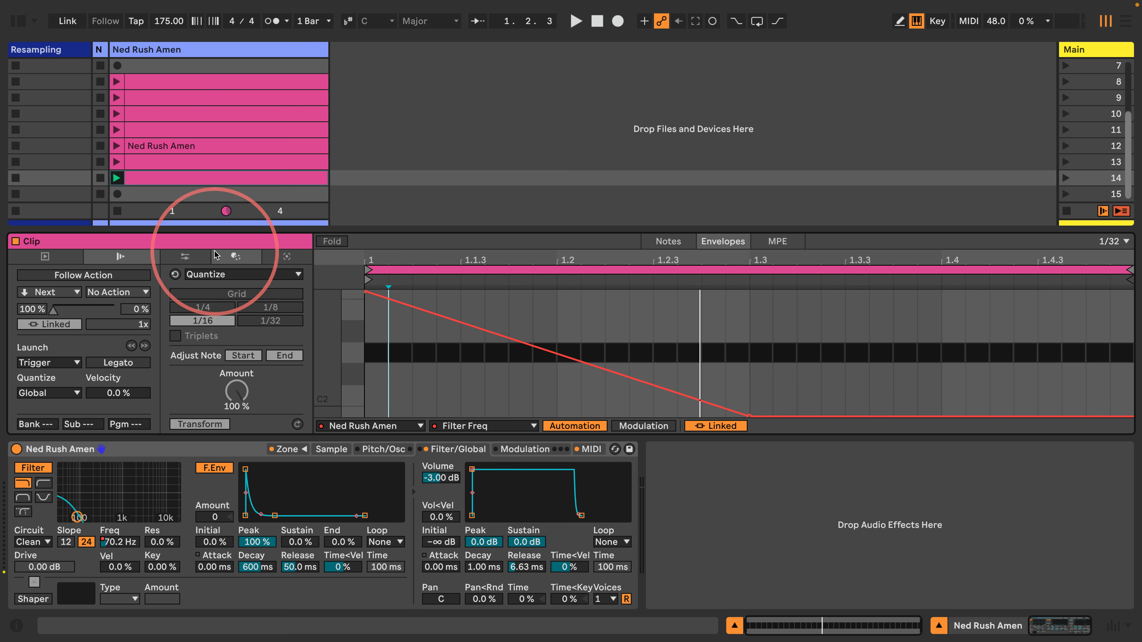
pyautogui.click(117, 179)
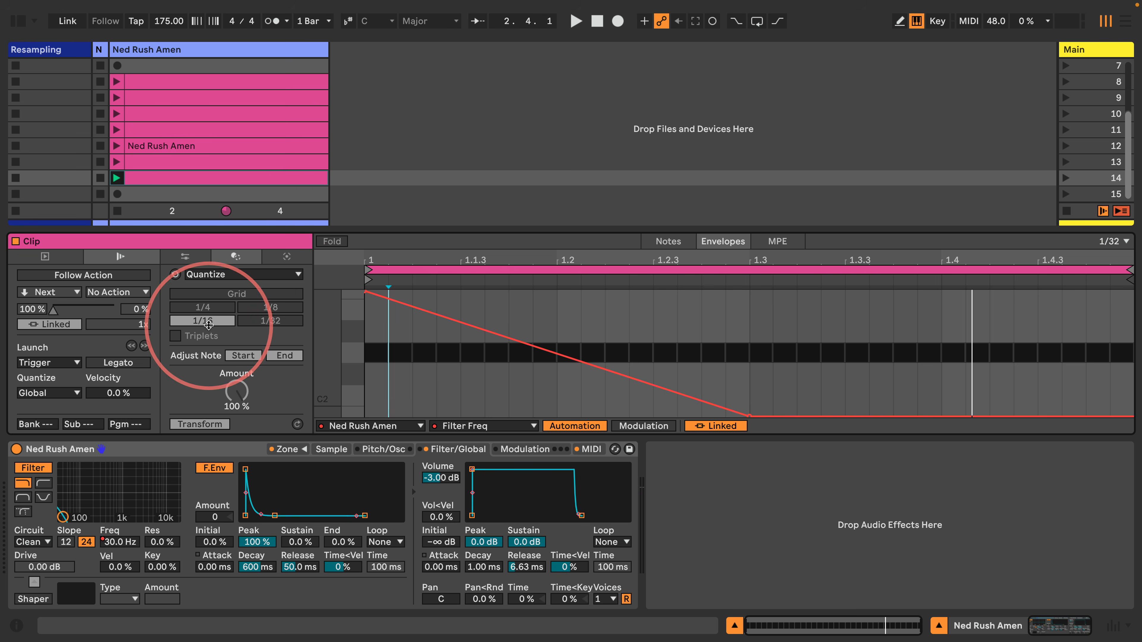
pyautogui.click(180, 178)
pyautogui.keyDown('shift'); pyautogui.click(167, 81); pyautogui.keyUp('shift')
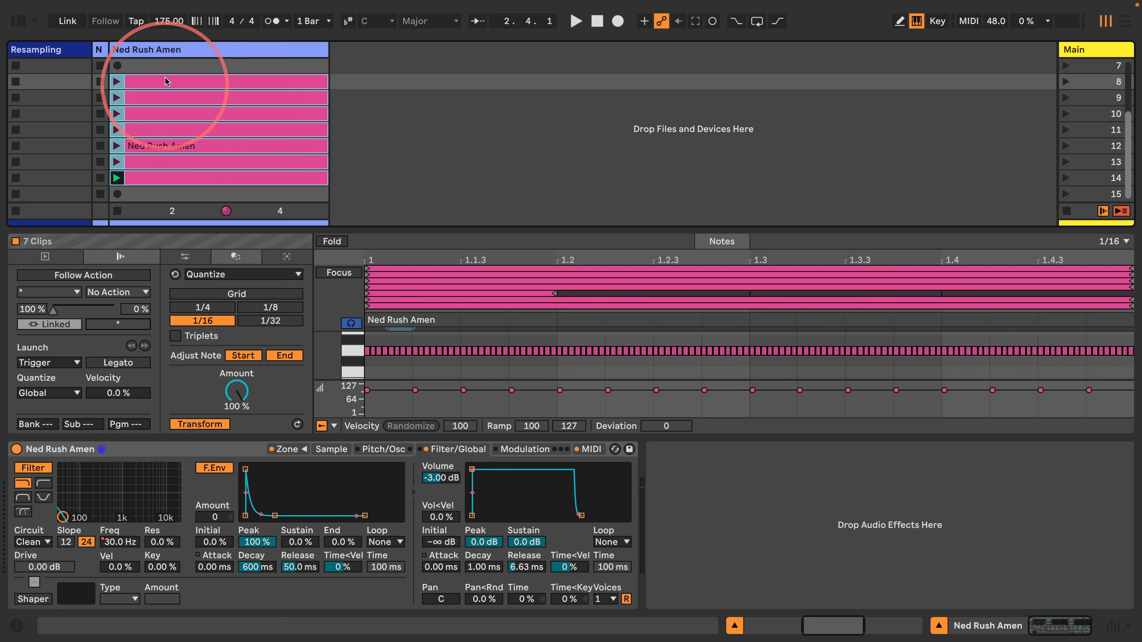
# Give the selected pink clips in scenes 8–14 an Other follow action after 0.0.2
pyautogui.click(70, 275)
pyautogui.click(57, 292)
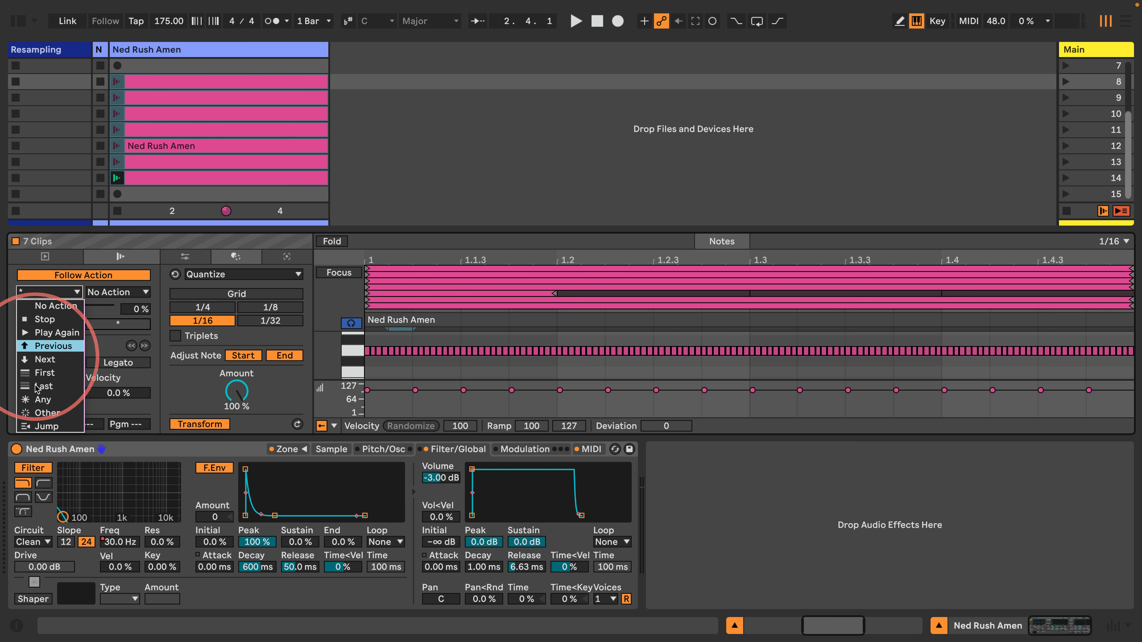
pyautogui.click(47, 413)
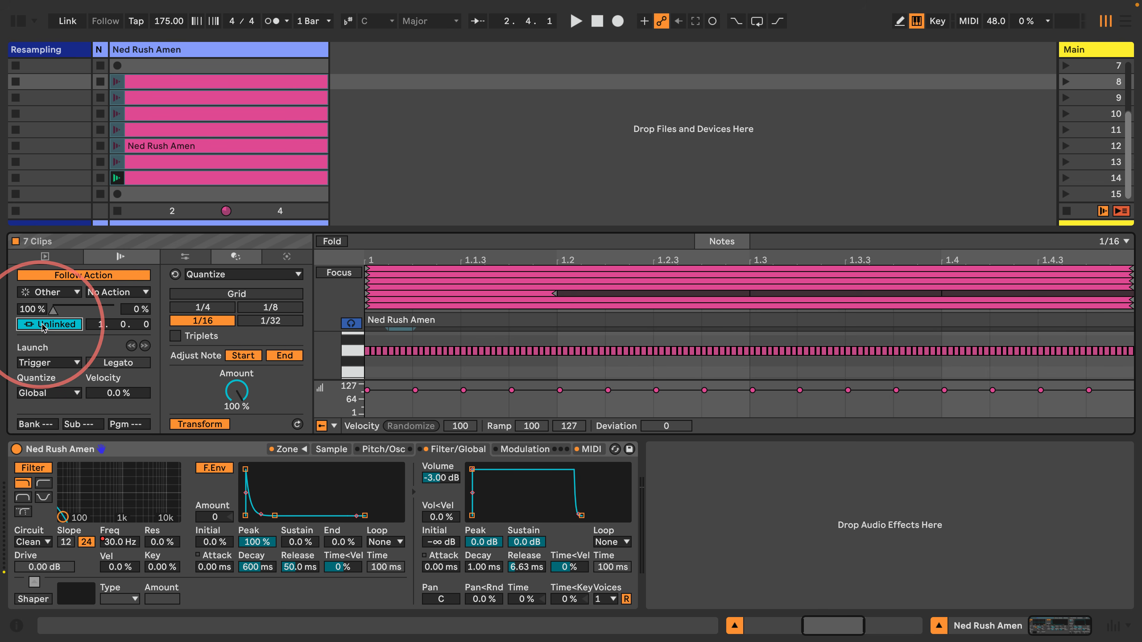
pyautogui.click(143, 326)
pyautogui.write('1')
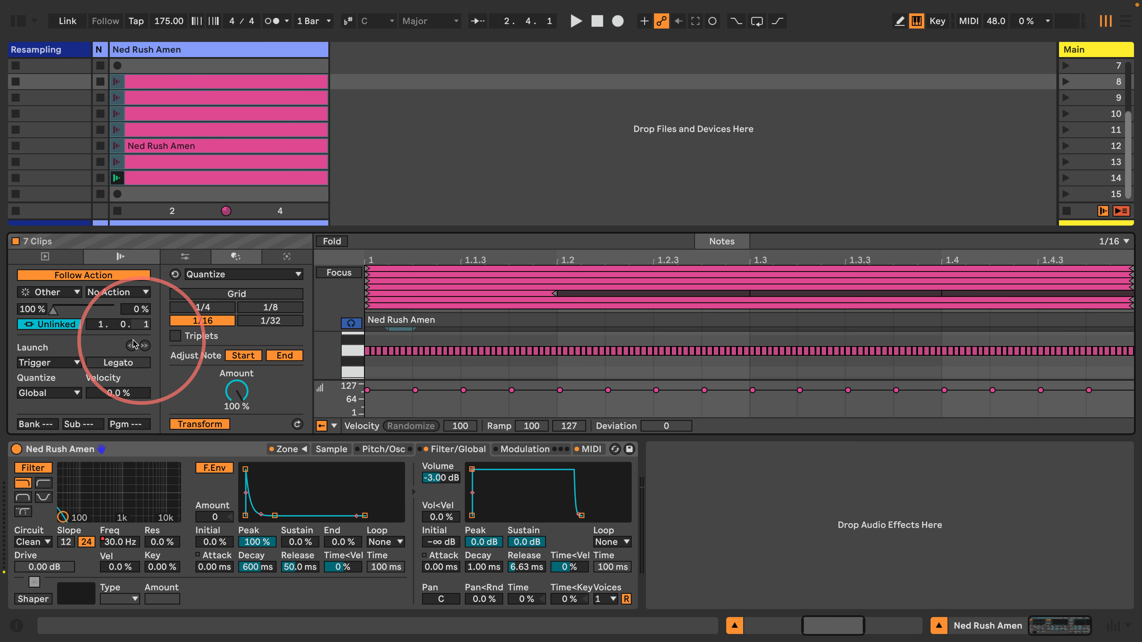
pyautogui.click(100, 324)
pyautogui.write('0')
pyautogui.click(143, 325)
pyautogui.write('2')
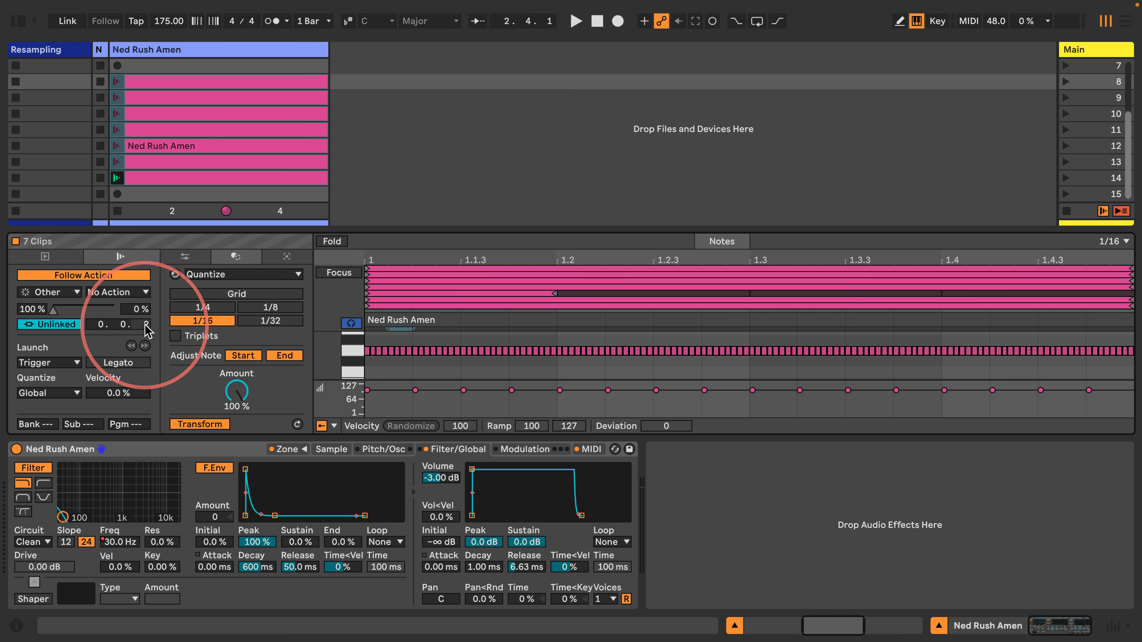
# Duplicate the seven clips into scenes 15–21, colour them mint green, and set follow time 0.1.0
pyautogui.click(200, 77)
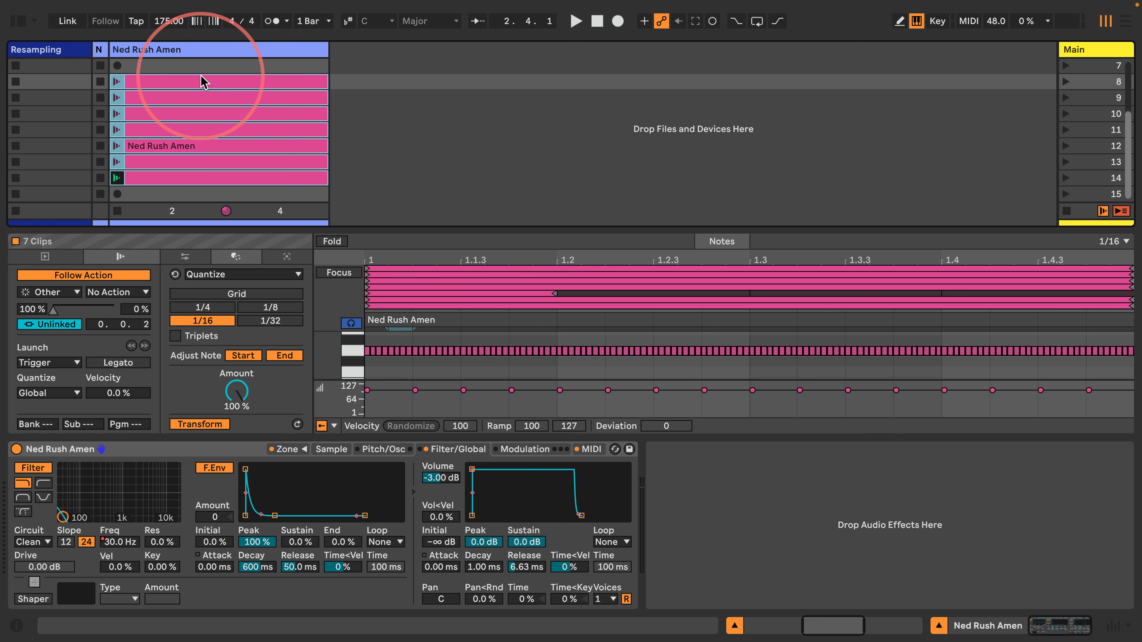
pyautogui.press('super+d')
pyautogui.rightClick(196, 97)
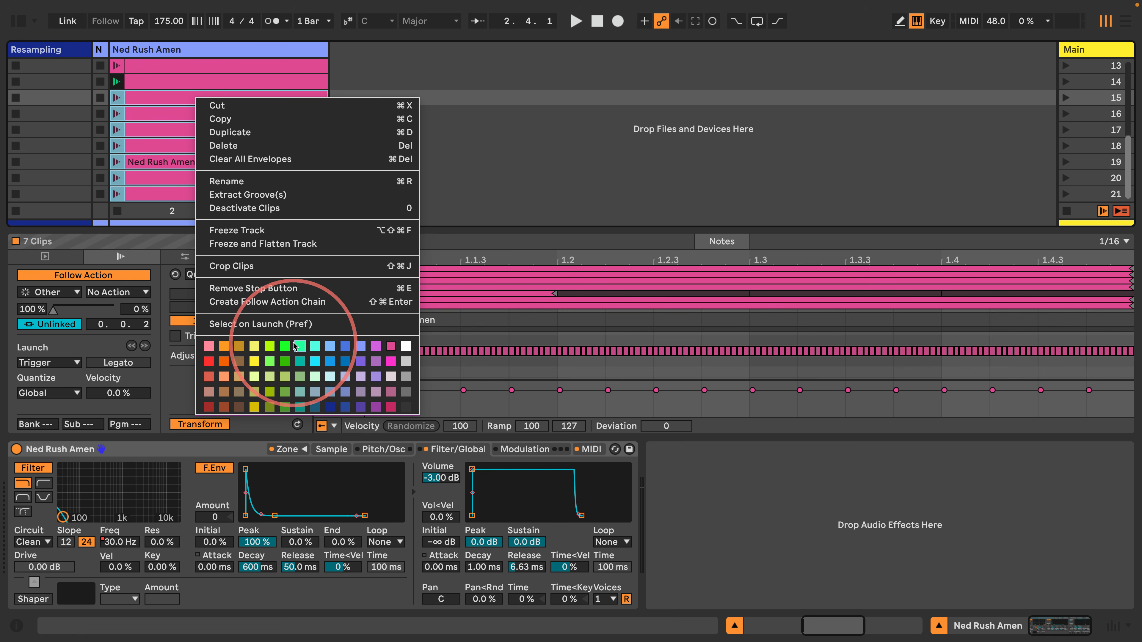
pyautogui.click(294, 346)
pyautogui.click(197, 100)
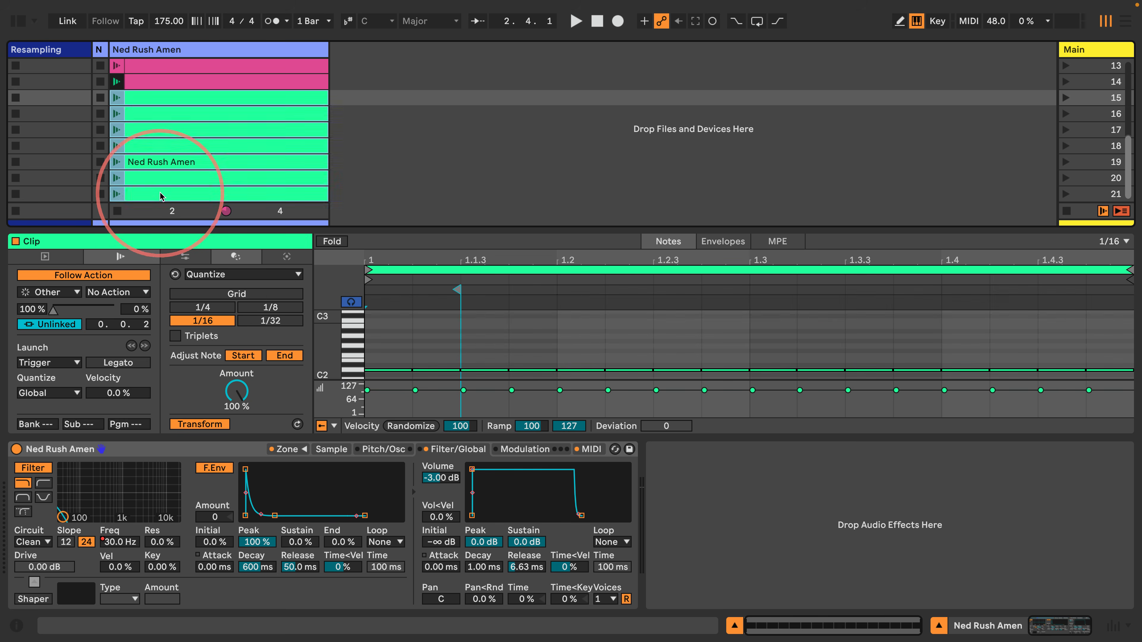
pyautogui.keyDown('shift'); pyautogui.click(160, 194); pyautogui.keyUp('shift')
pyautogui.moveTo(144, 326); pyautogui.dragTo(144, 321)
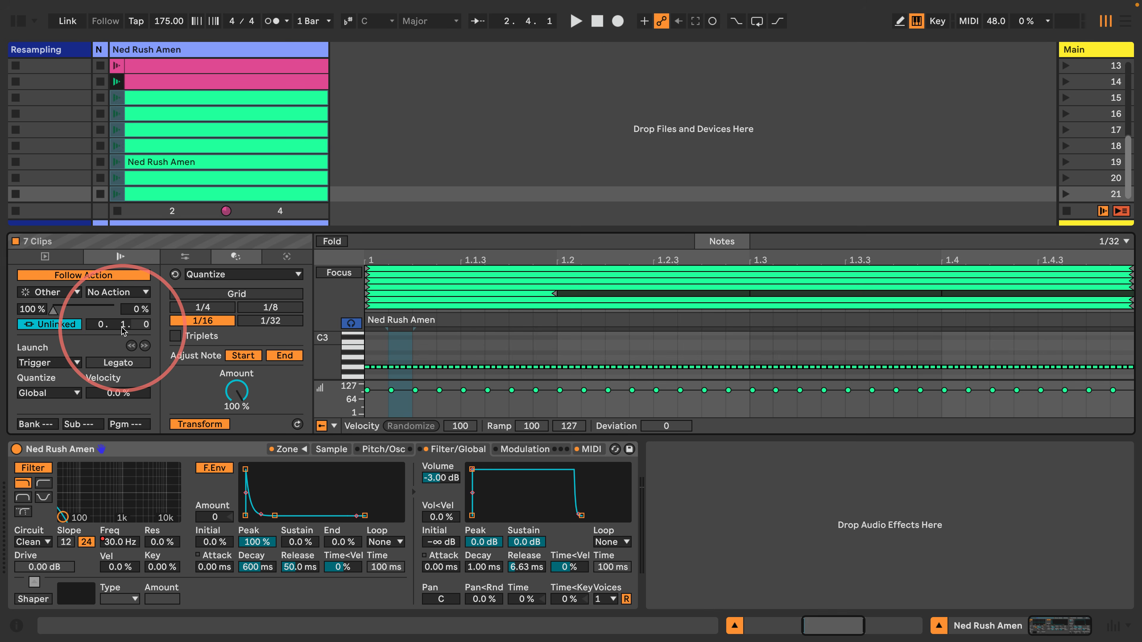
pyautogui.click(734, 626)
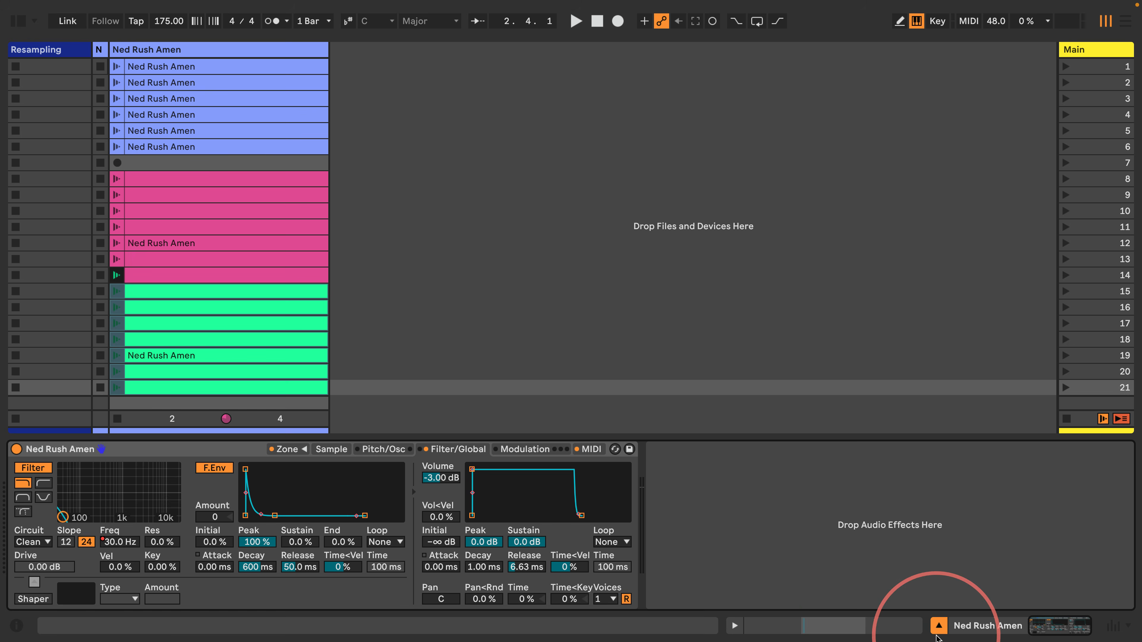
# Open the Ned Rush Amen filter to 22.0 kHz, play the pink and green chain from row 8, then stop
pyautogui.click(938, 631)
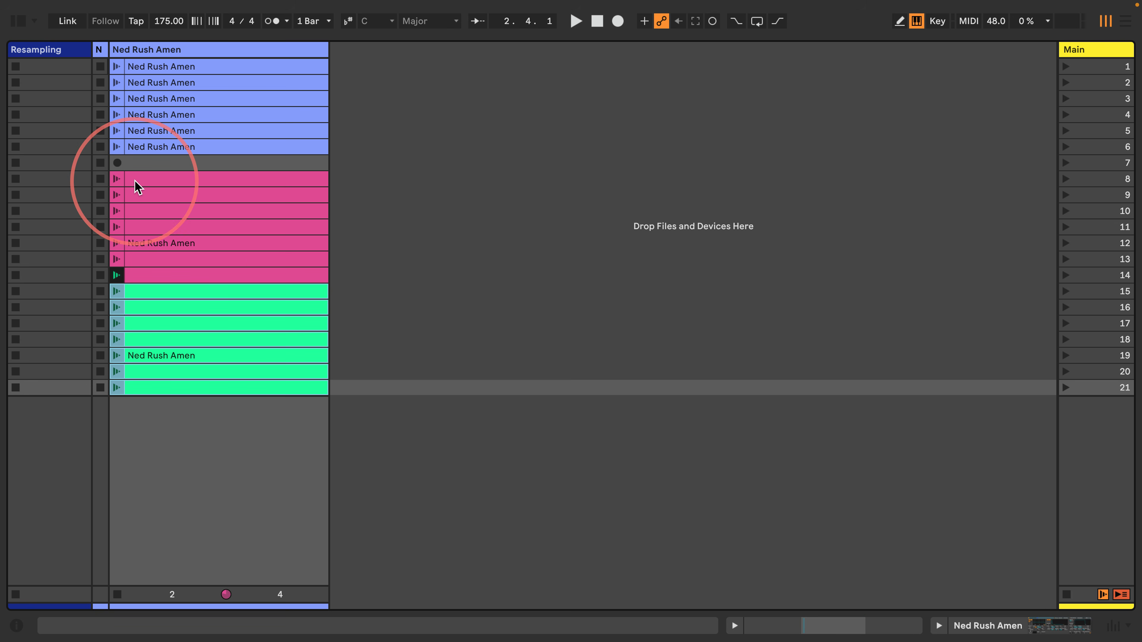
pyautogui.click(117, 179)
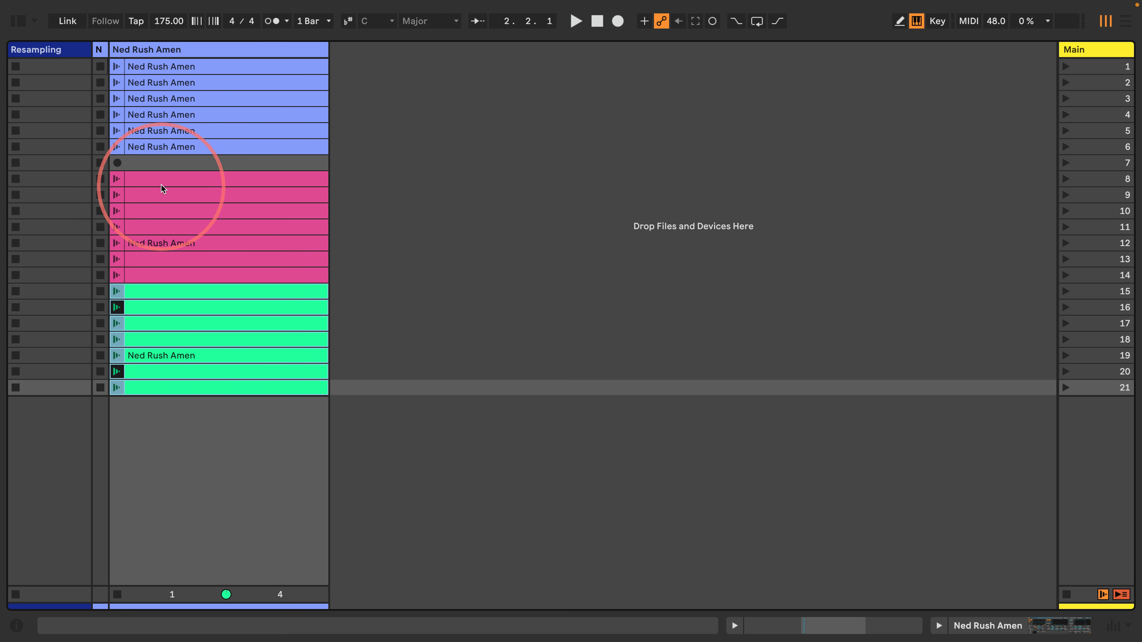
pyautogui.click(939, 627)
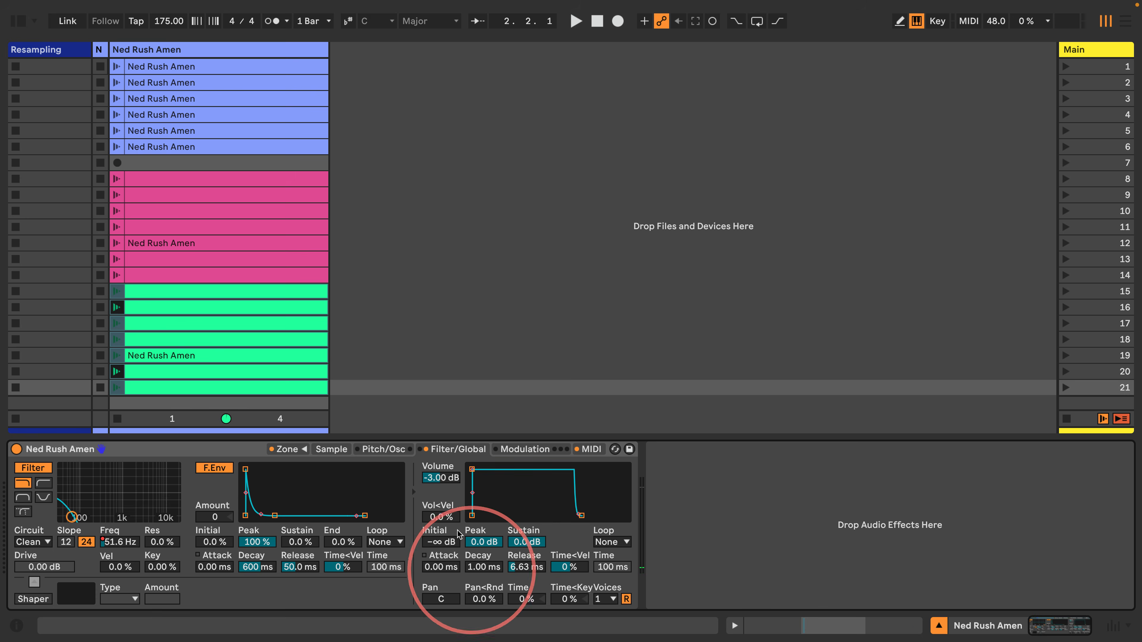
pyautogui.click(160, 180)
pyautogui.moveTo(120, 542)
pyautogui.mouseDown()
pyautogui.moveTo(102, 553)
pyautogui.moveTo(115, 526)
pyautogui.mouseUp()
pyautogui.click(172, 183)
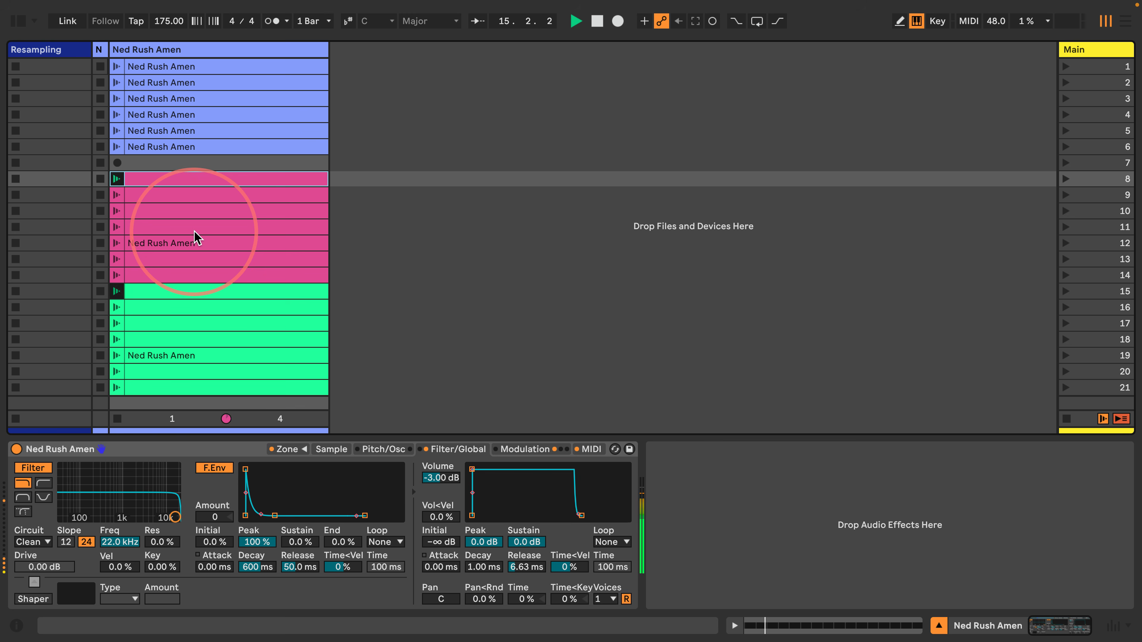
pyautogui.press('space')
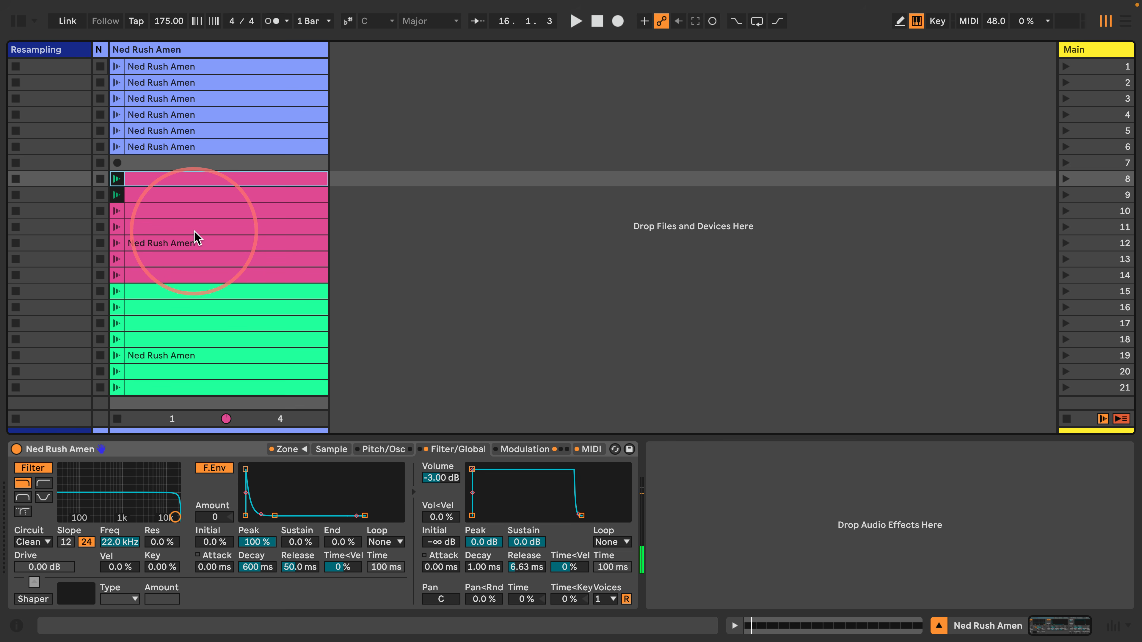
pyautogui.click(939, 625)
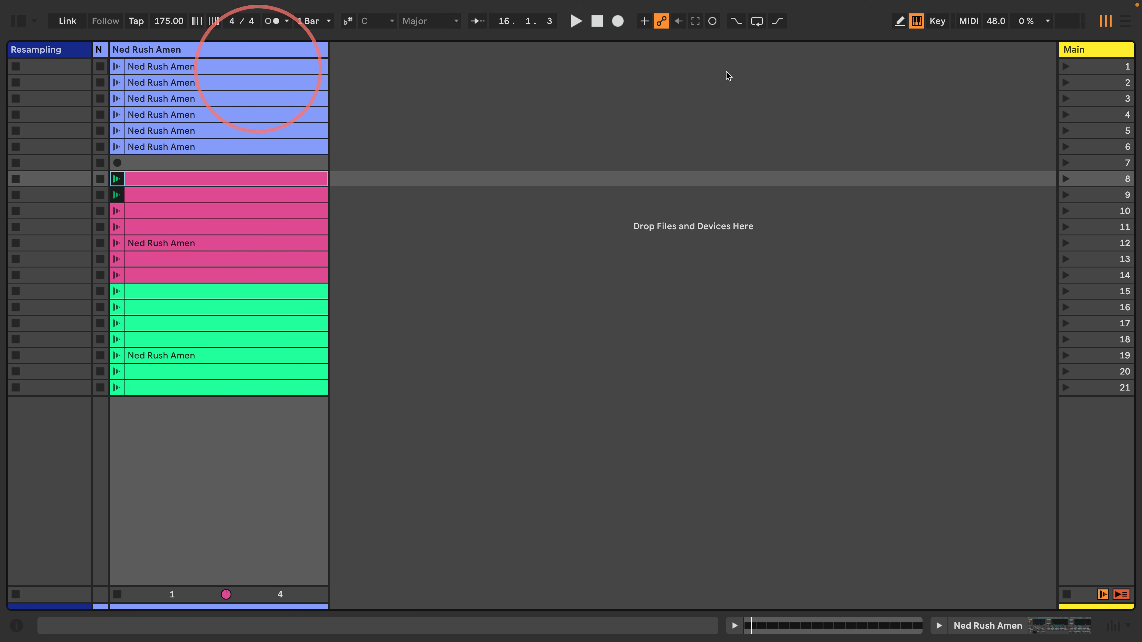
# Turn on scene 1's follow action as a Jump to scene 8
pyautogui.click(177, 67)
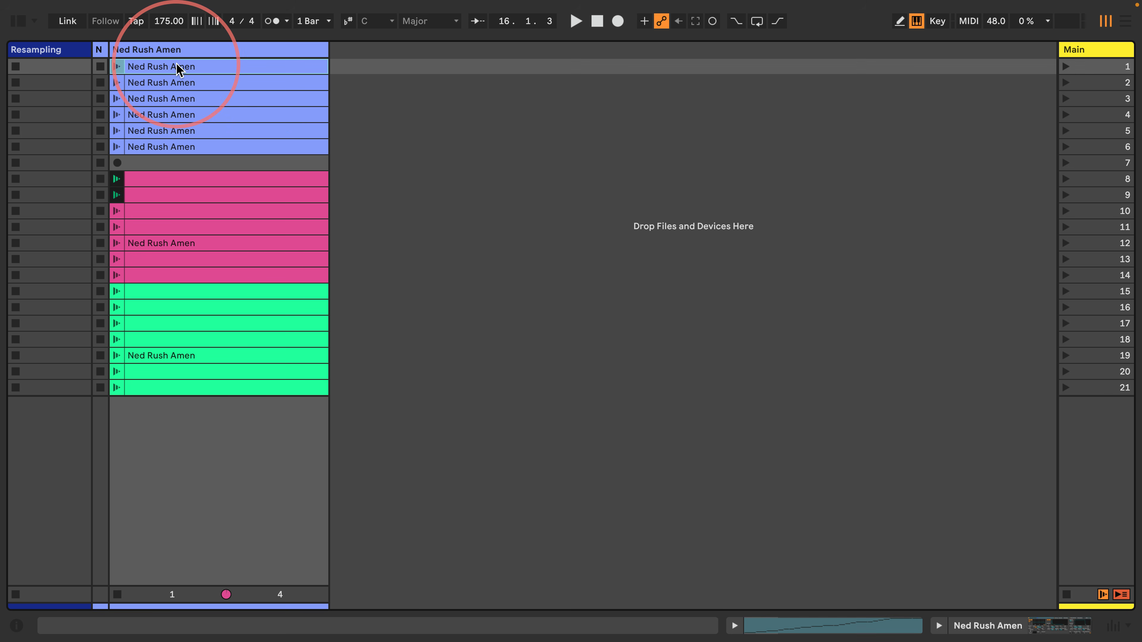
pyautogui.click(171, 176)
pyautogui.click(149, 65)
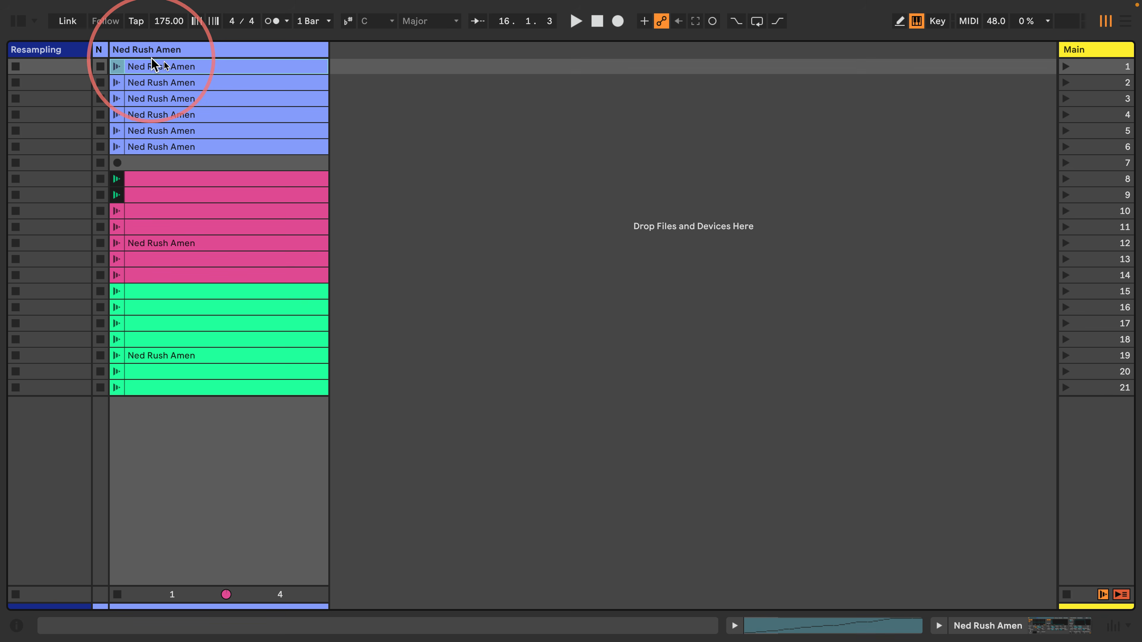
pyautogui.doubleClick(1086, 49)
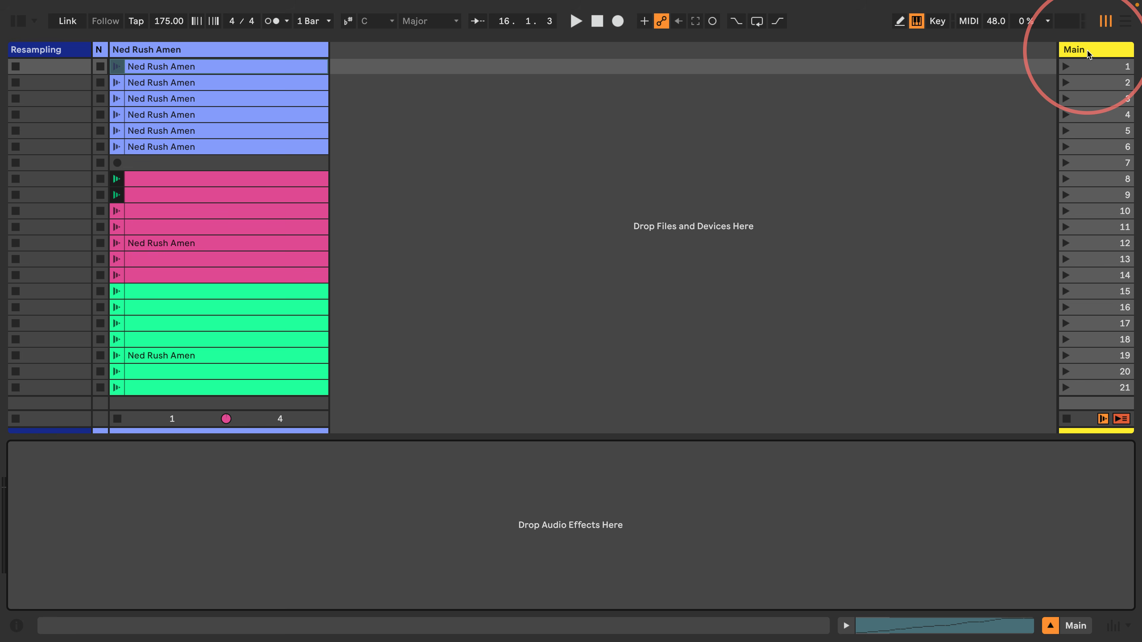
pyautogui.click(1084, 70)
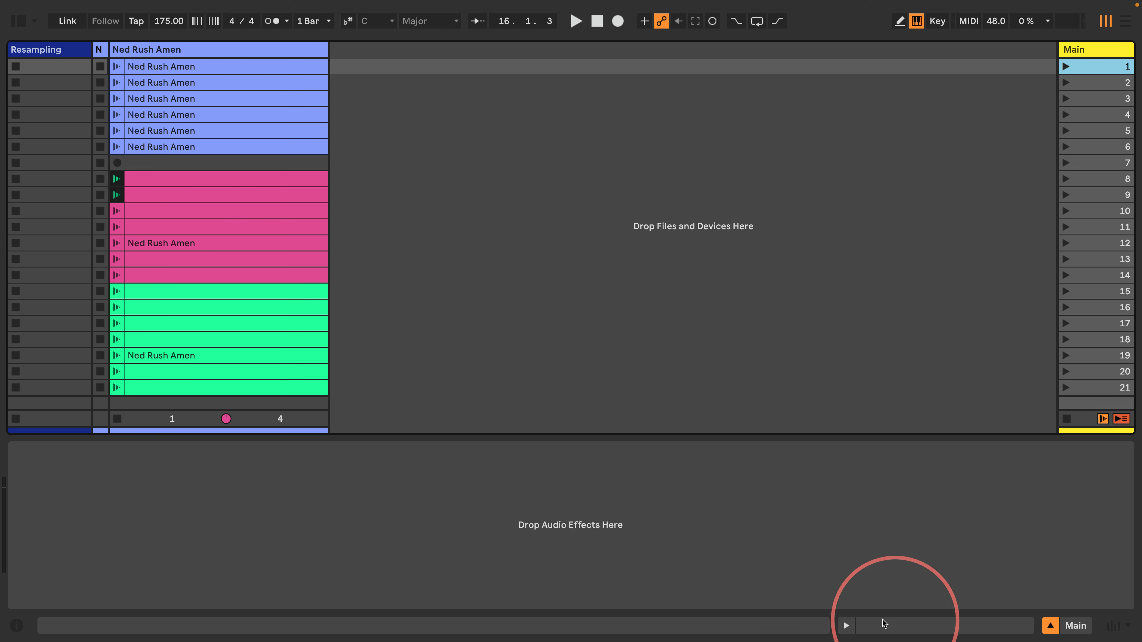
pyautogui.click(846, 626)
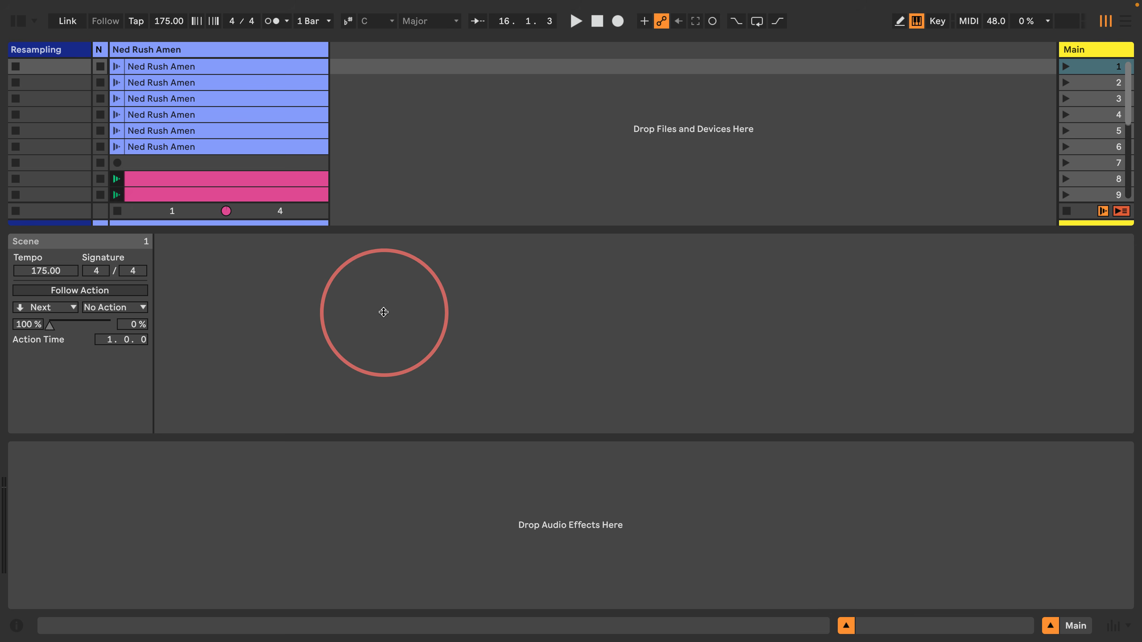
pyautogui.click(1088, 69)
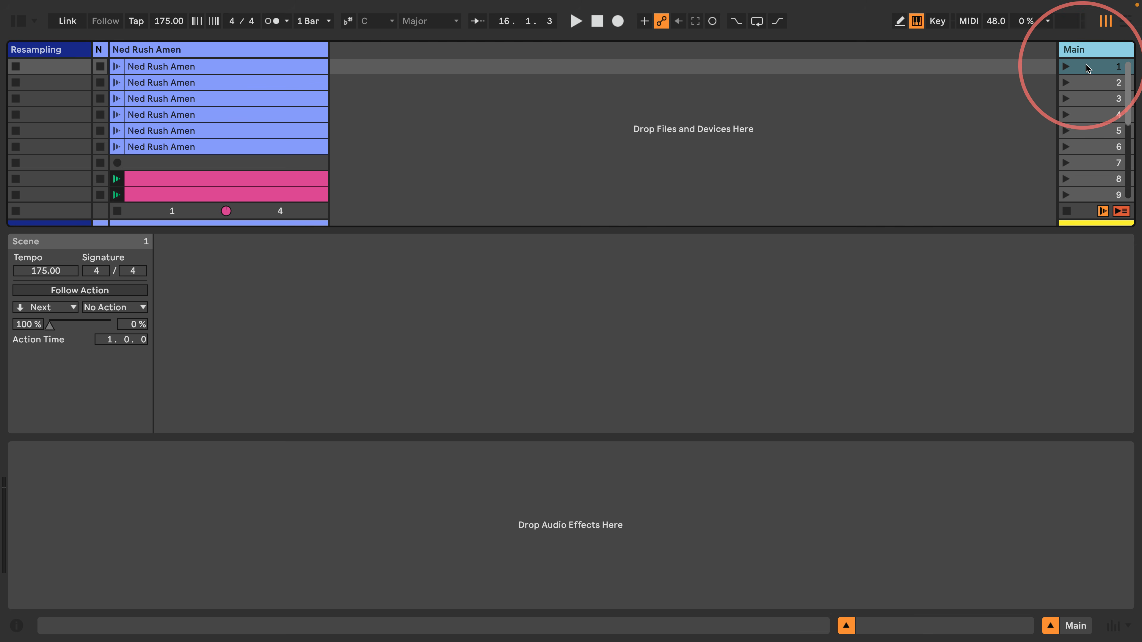
pyautogui.click(64, 291)
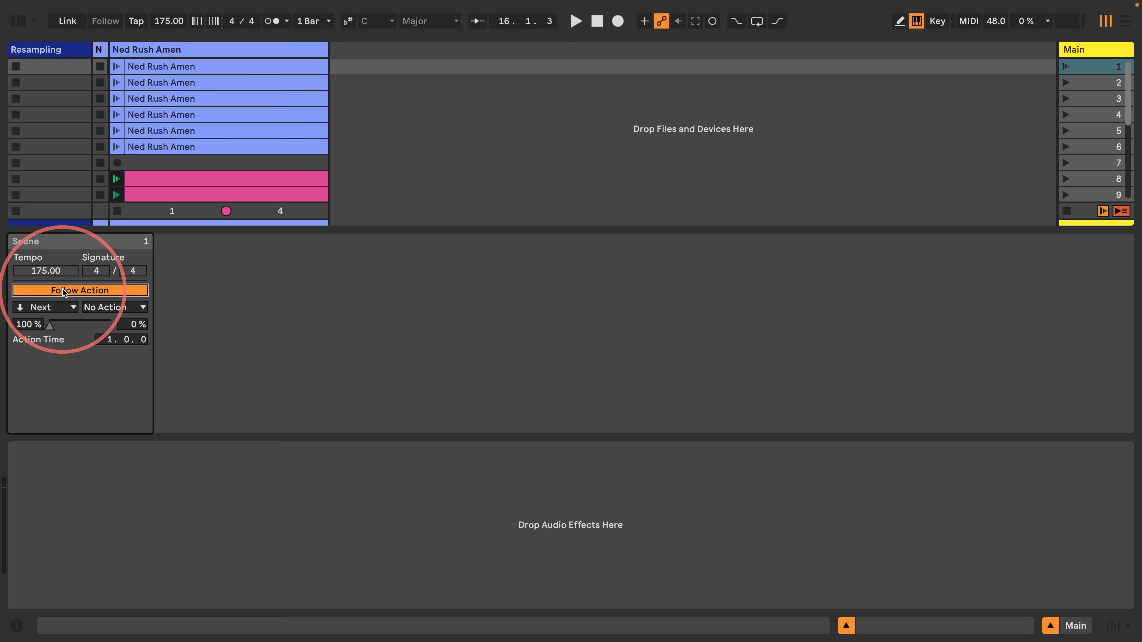
pyautogui.click(50, 307)
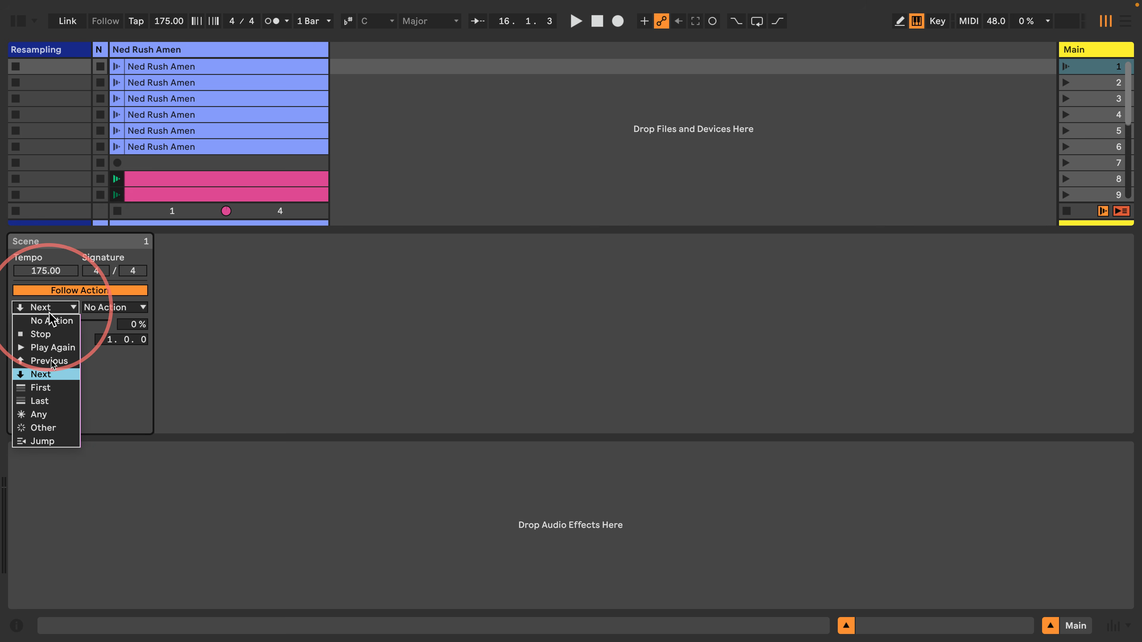
pyautogui.click(37, 441)
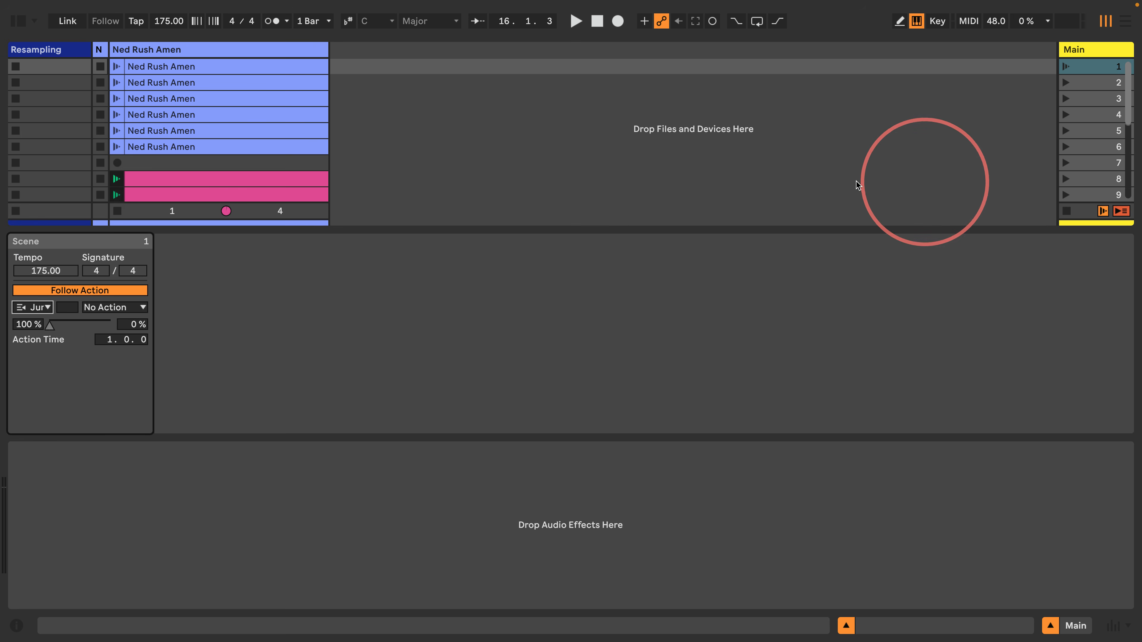
pyautogui.click(60, 306)
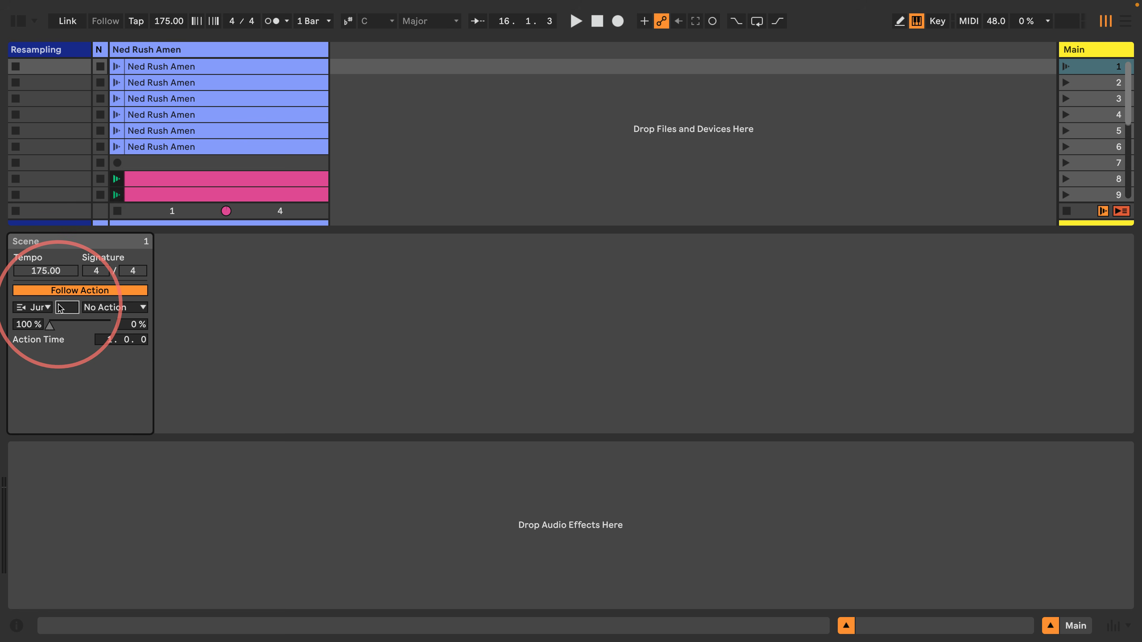
pyautogui.write('8')
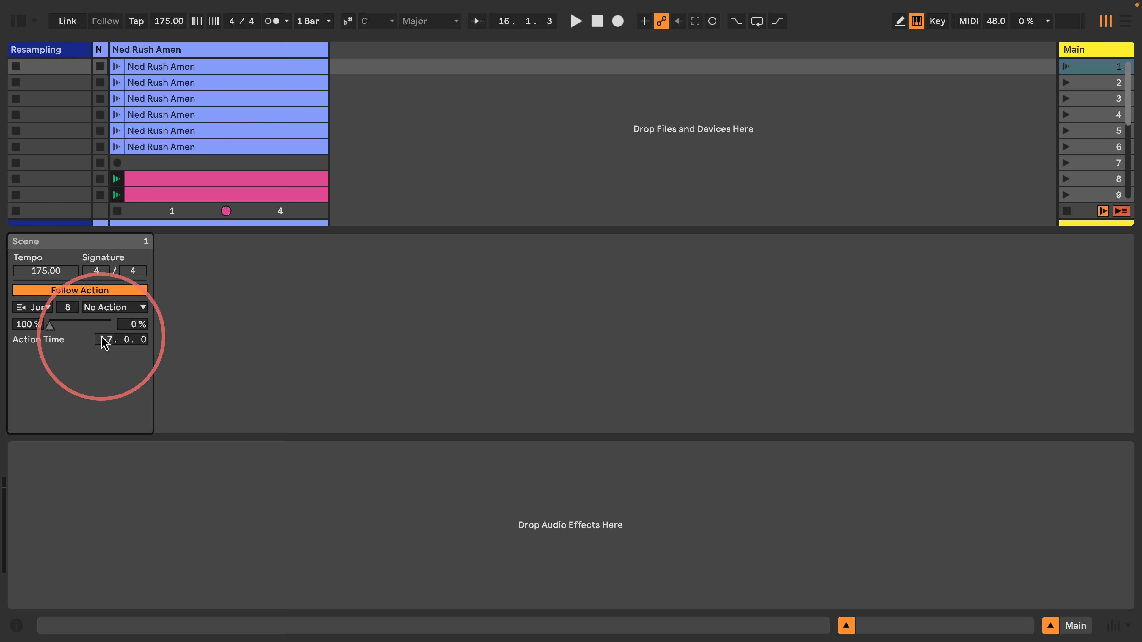
# Set scene 8's follow action to Jump back to scene 1
pyautogui.click(1084, 180)
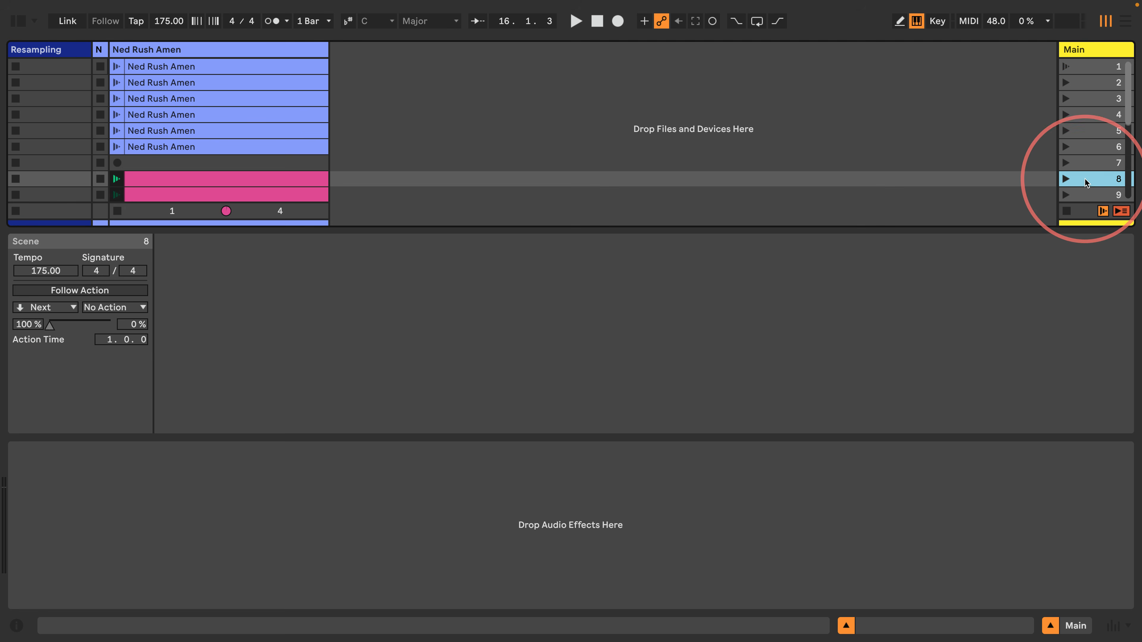
pyautogui.click(55, 308)
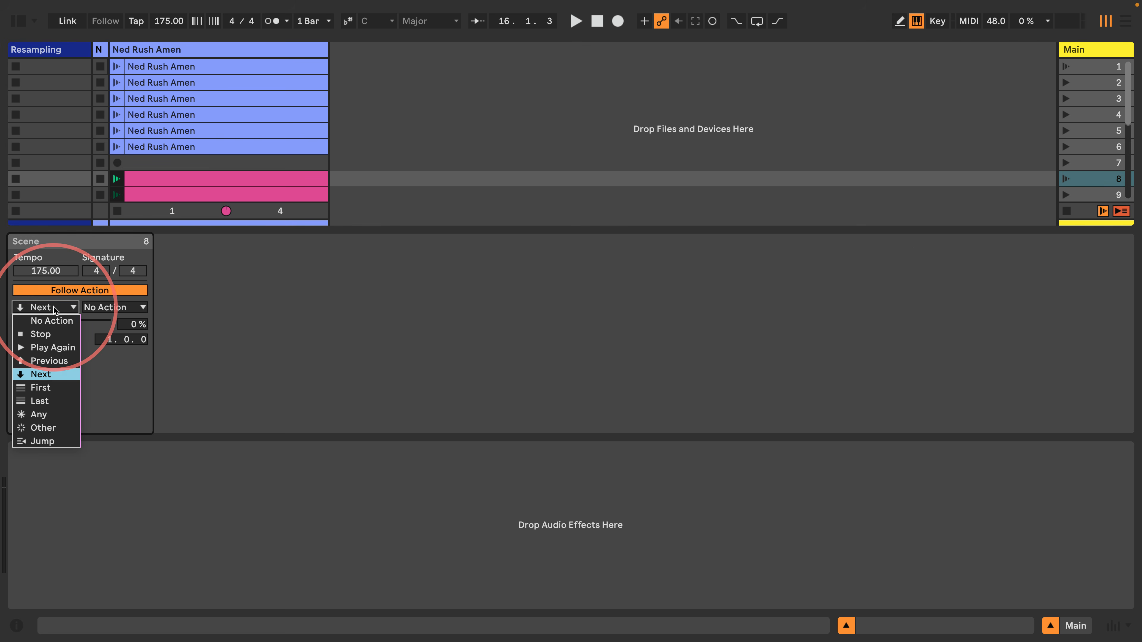
pyautogui.click(42, 441)
pyautogui.write('1')
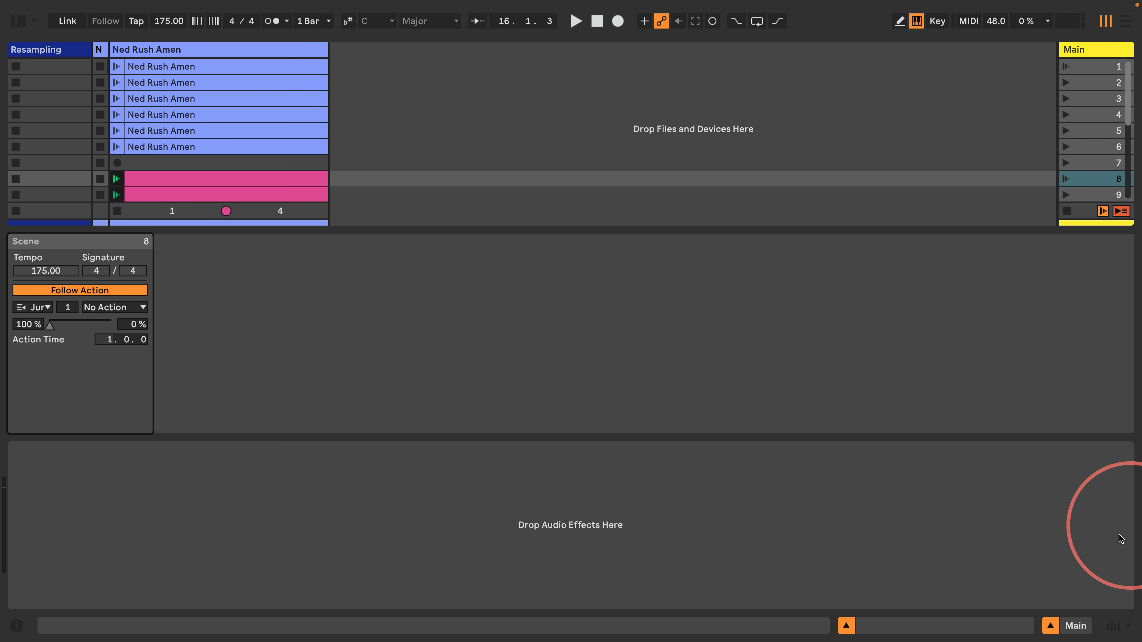
pyautogui.click(847, 626)
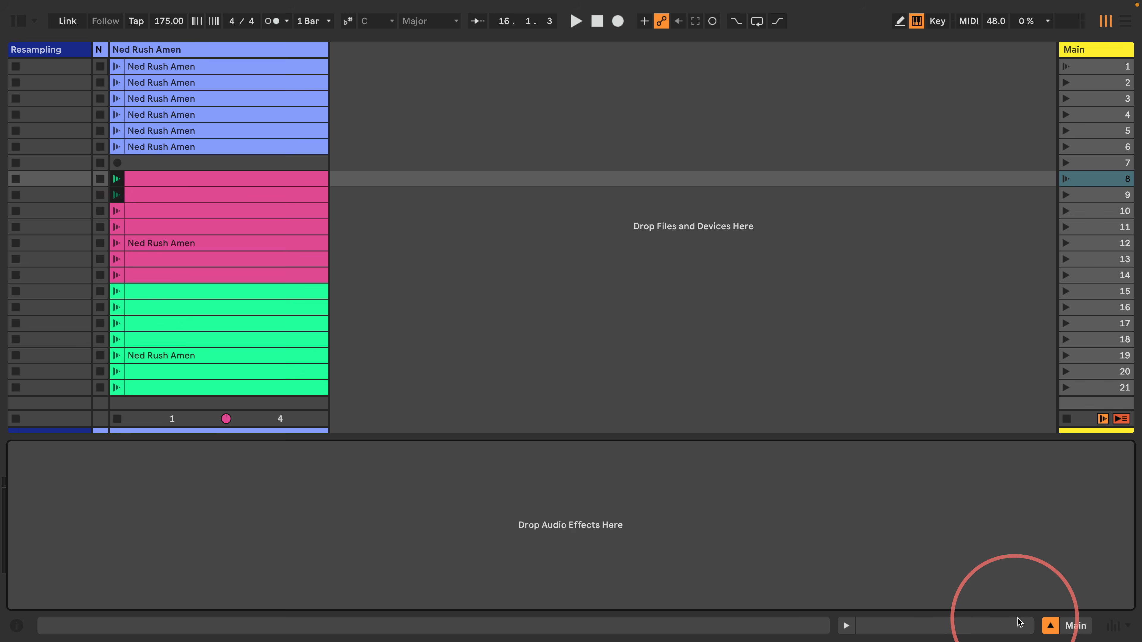
# Check the jump settings of scenes 1 and 8, then launch scene 1 to test the follow actions
pyautogui.click(1050, 626)
pyautogui.click(1101, 68)
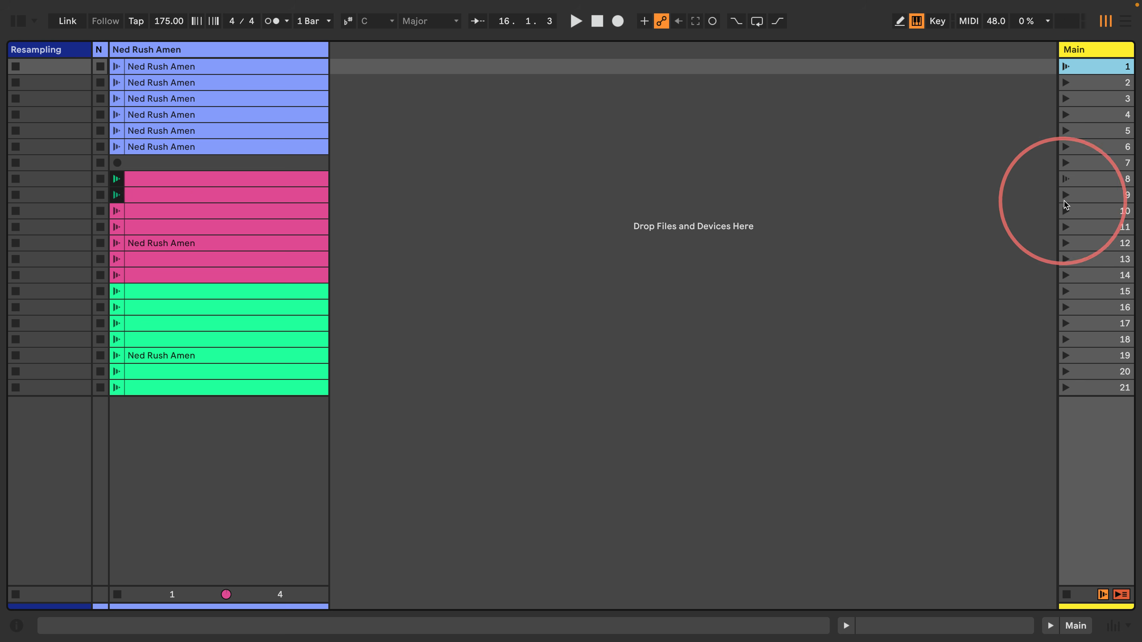
pyautogui.click(1094, 181)
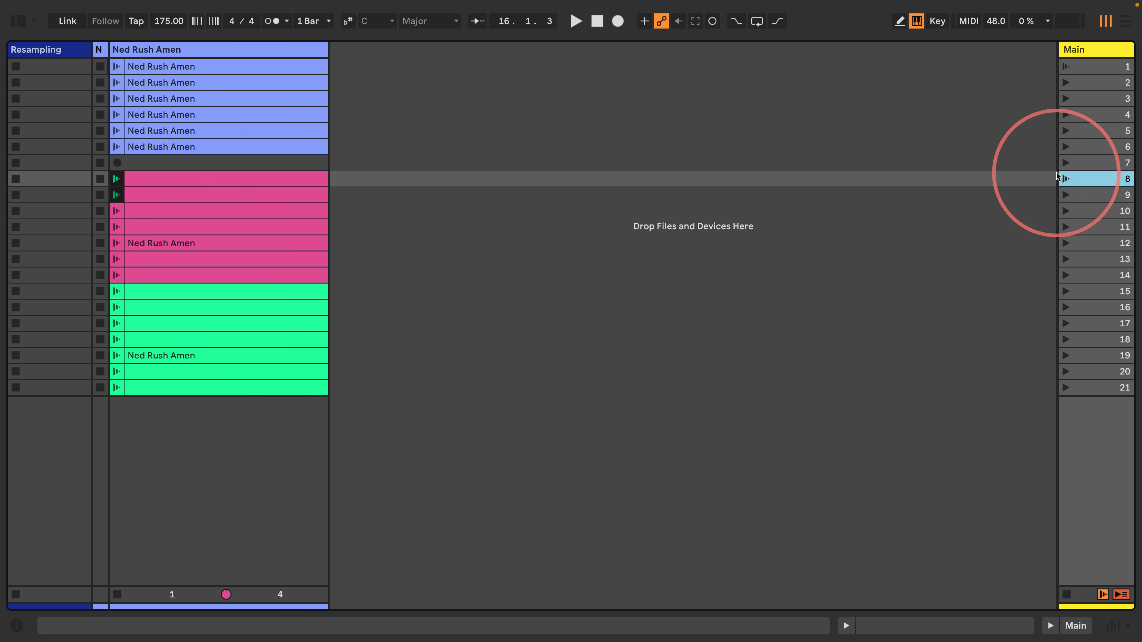
pyautogui.click(1106, 67)
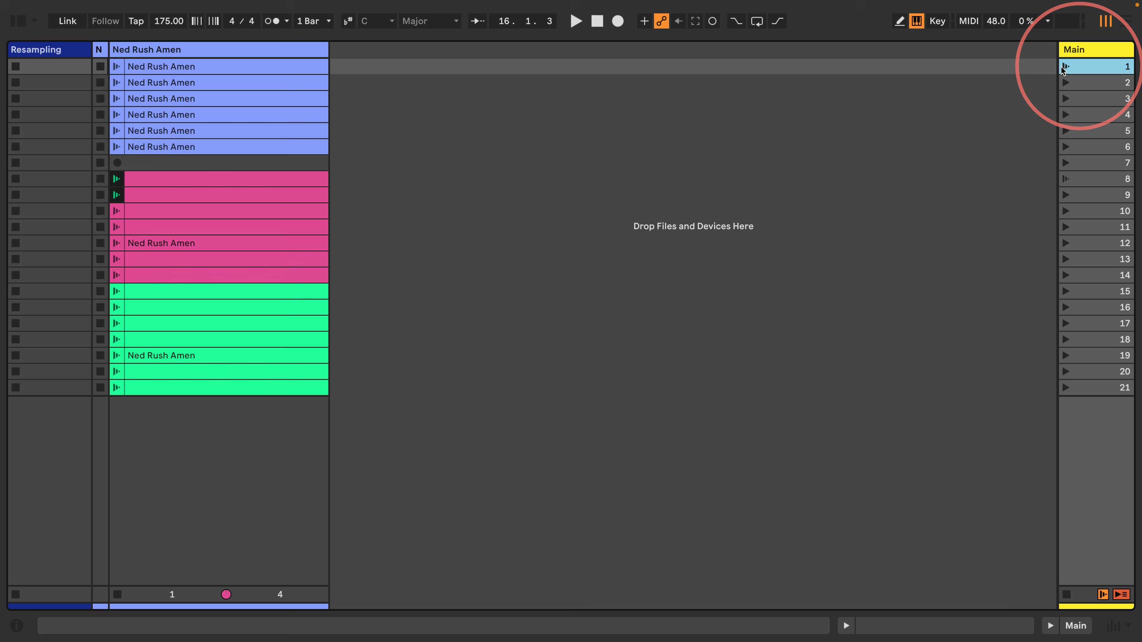
pyautogui.click(1065, 67)
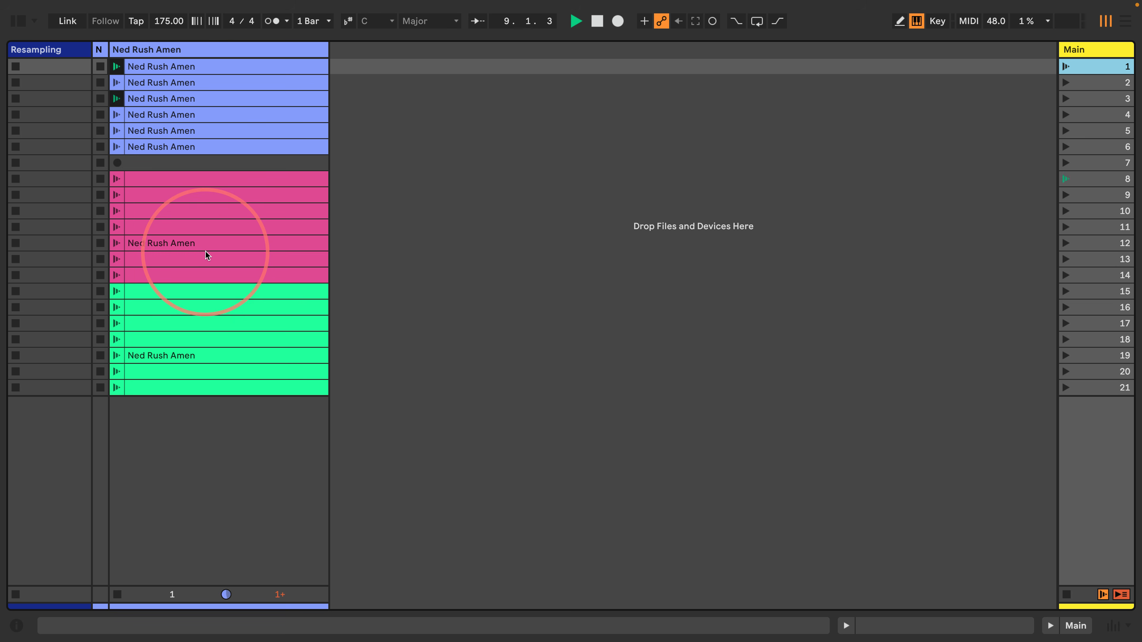
pyautogui.click(1084, 177)
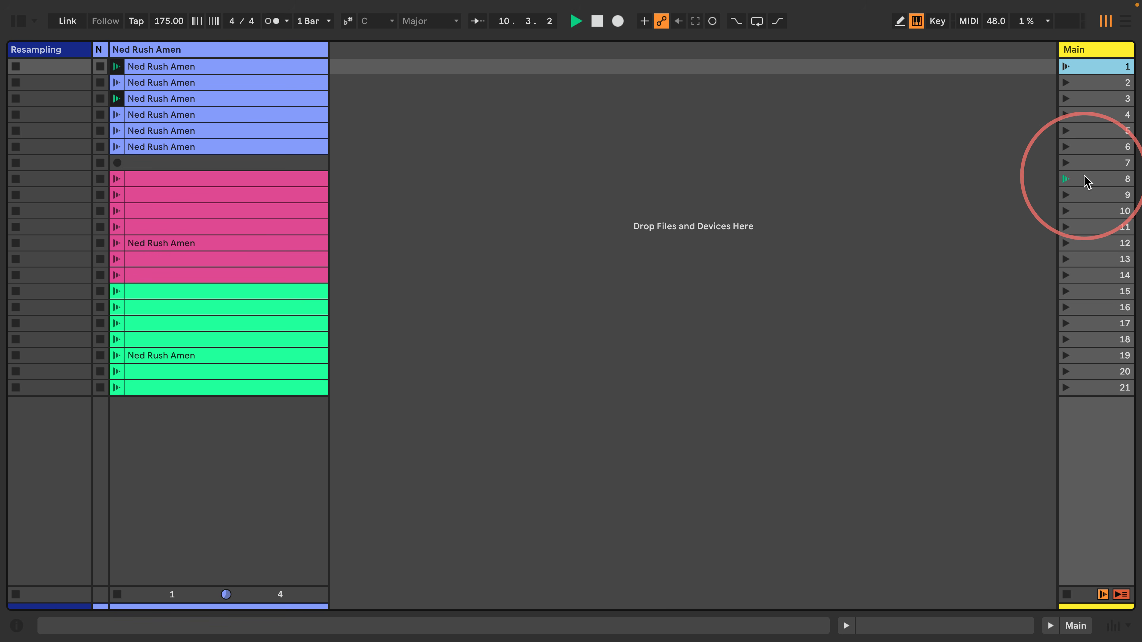
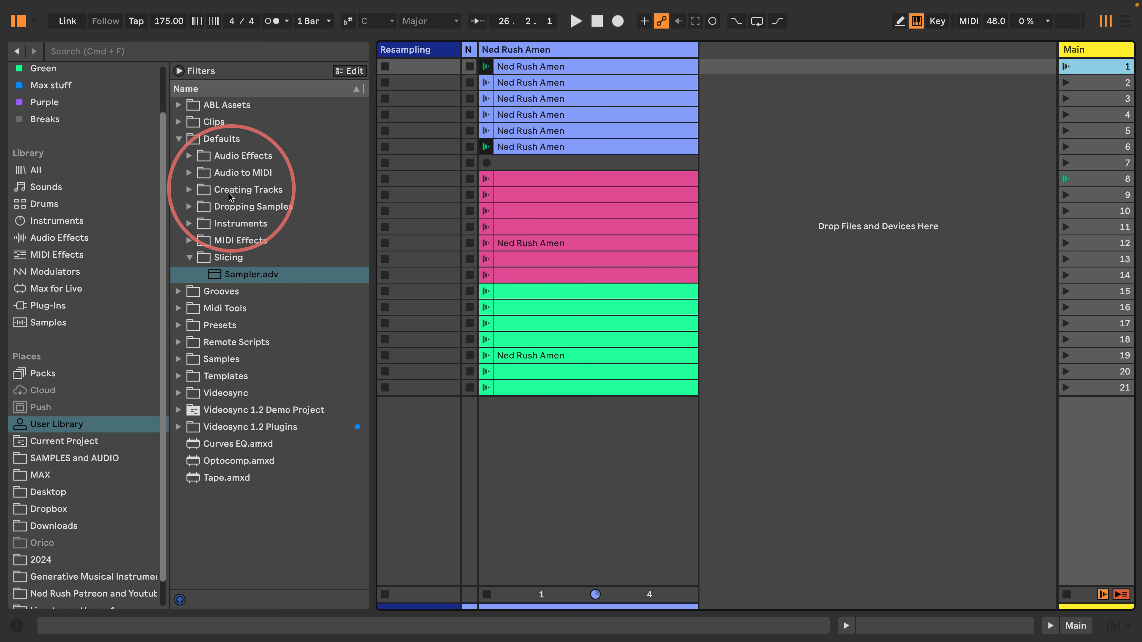
# Add the Random MIDI effect to the Ned Rush Amen track
pyautogui.click(178, 139)
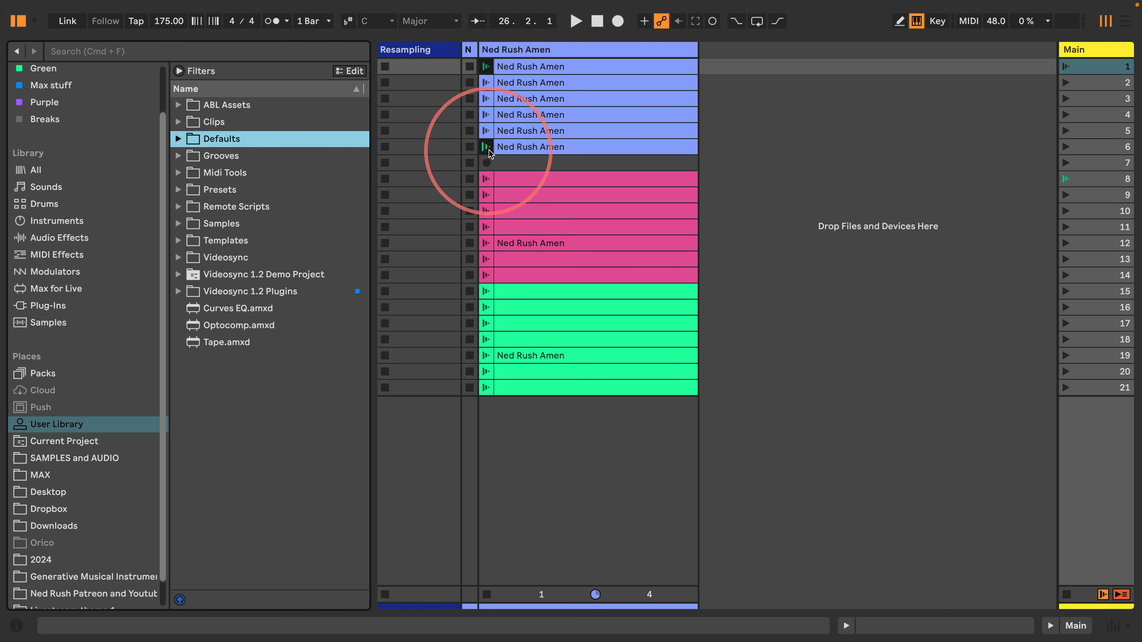
pyautogui.click(525, 45)
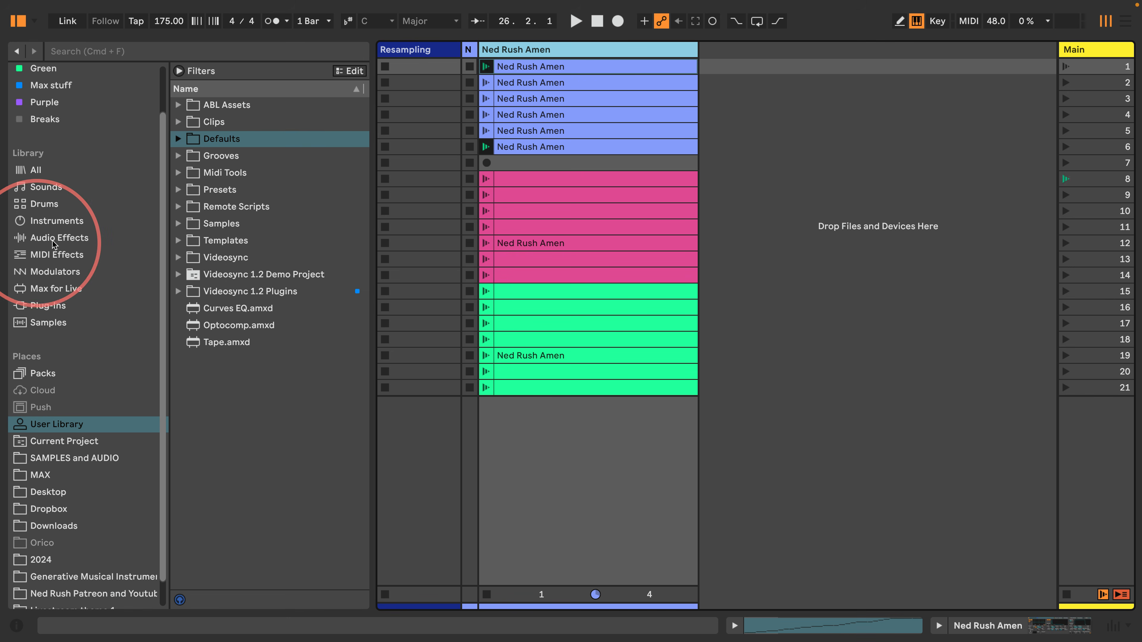
pyautogui.click(43, 255)
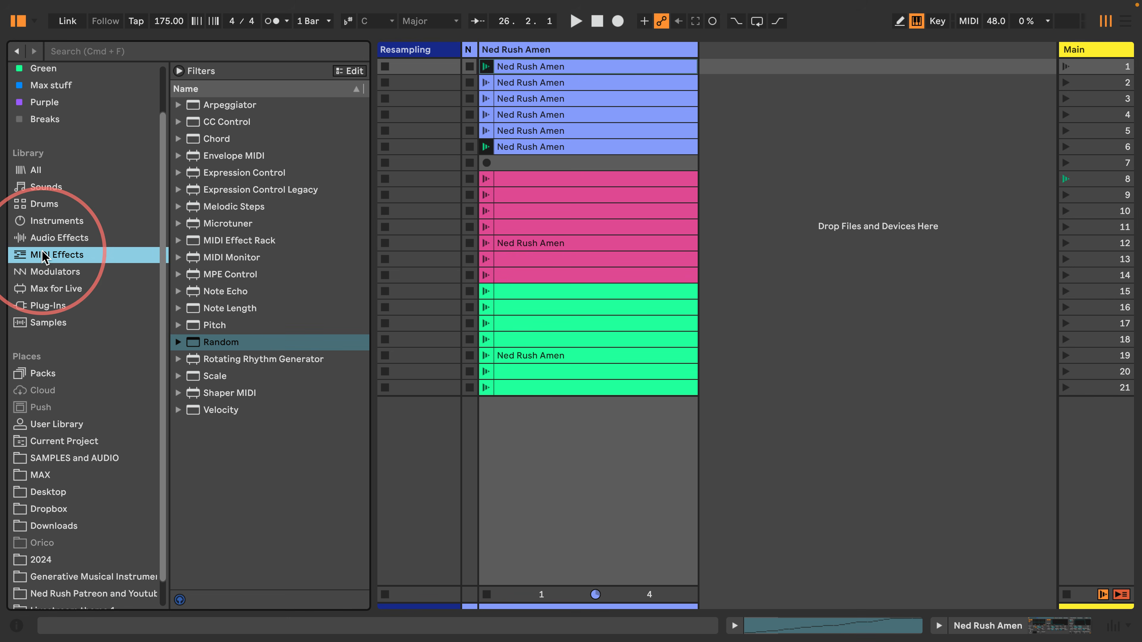
pyautogui.moveTo(220, 342); pyautogui.dragTo(523, 51)
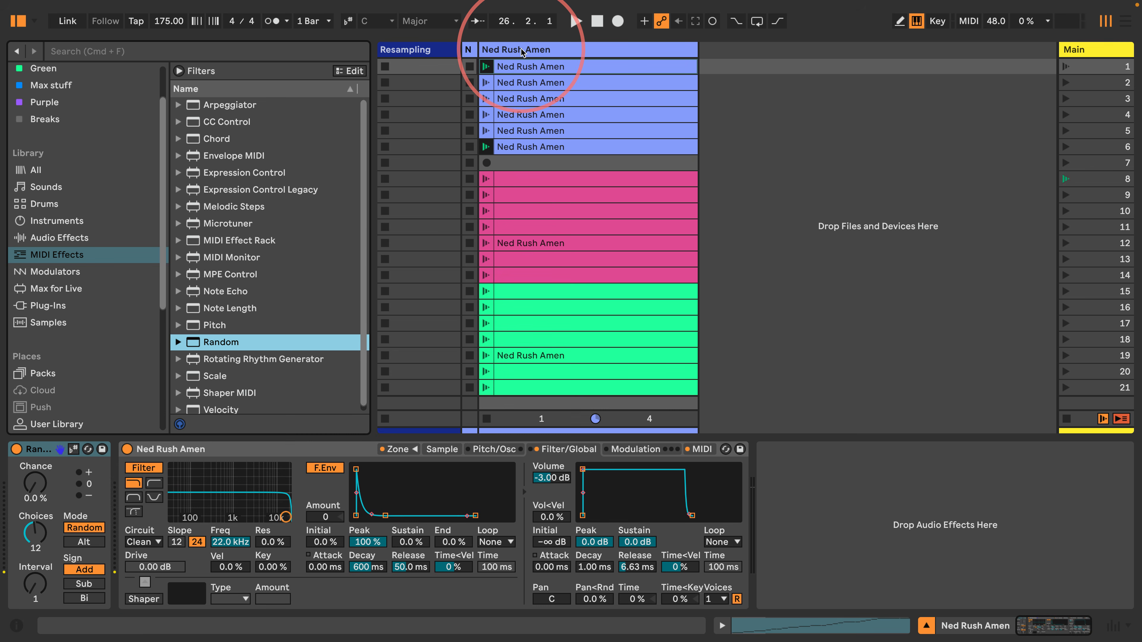
# Set Random's Choices to 3 and show the first Ned Rush Amen clip's note editor
pyautogui.moveTo(30, 535); pyautogui.dragTo(30, 558)
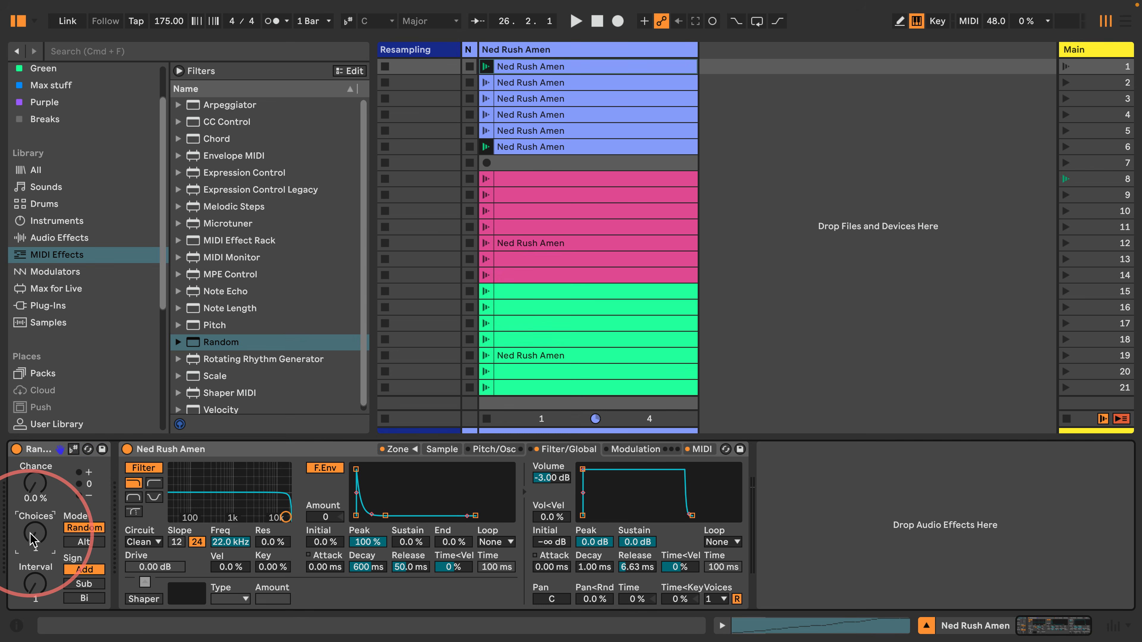
pyautogui.click(513, 70)
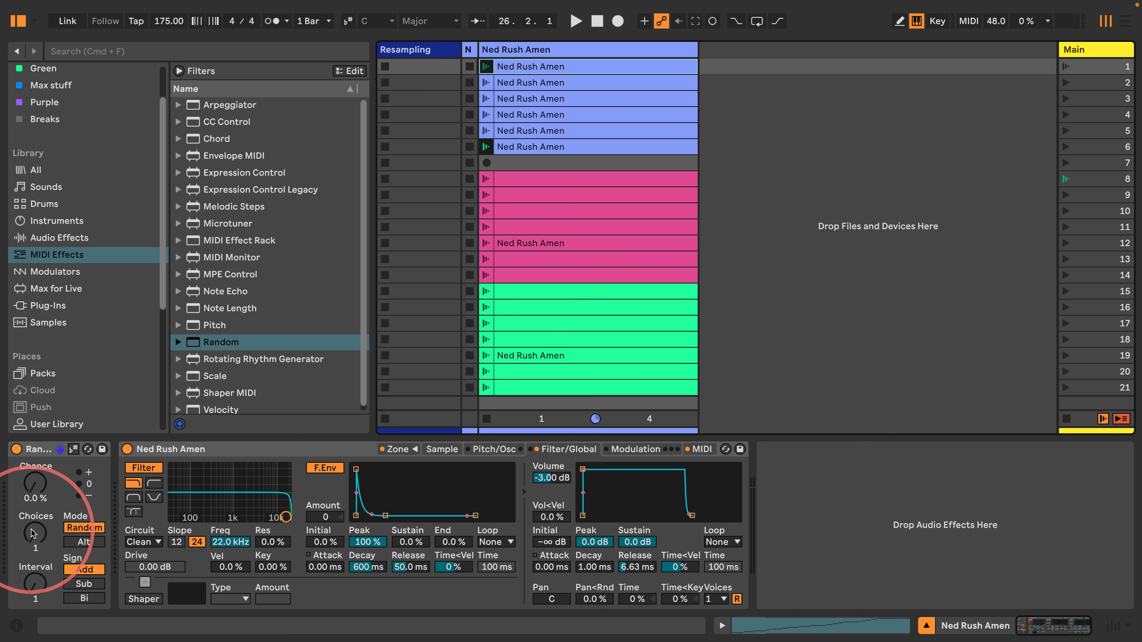
pyautogui.moveTo(39, 550); pyautogui.dragTo(39, 550)
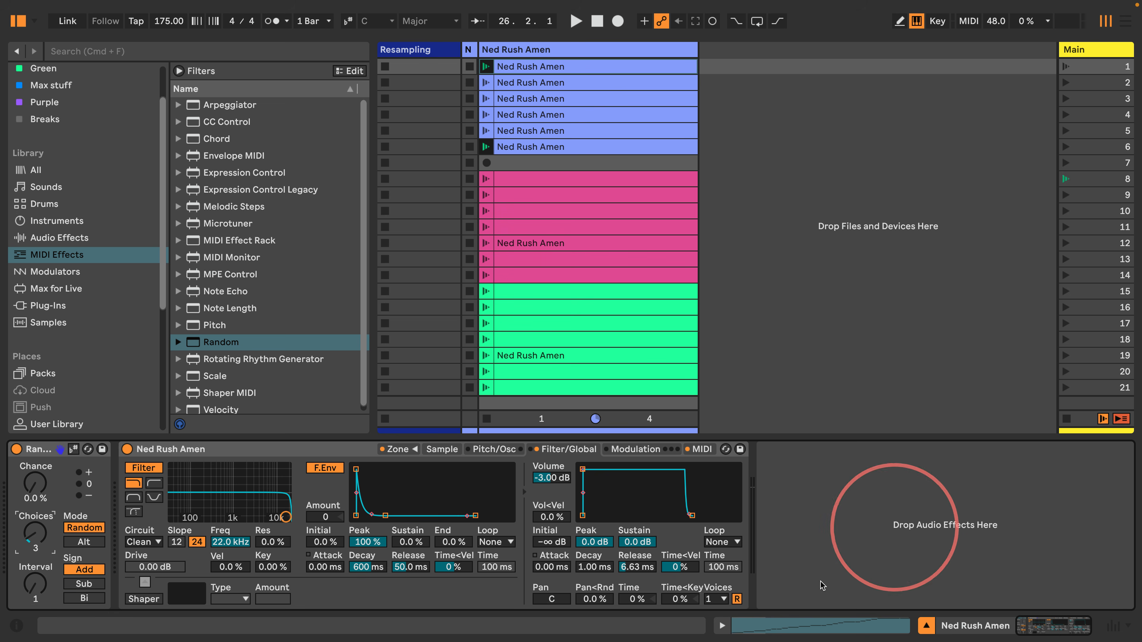
pyautogui.click(722, 625)
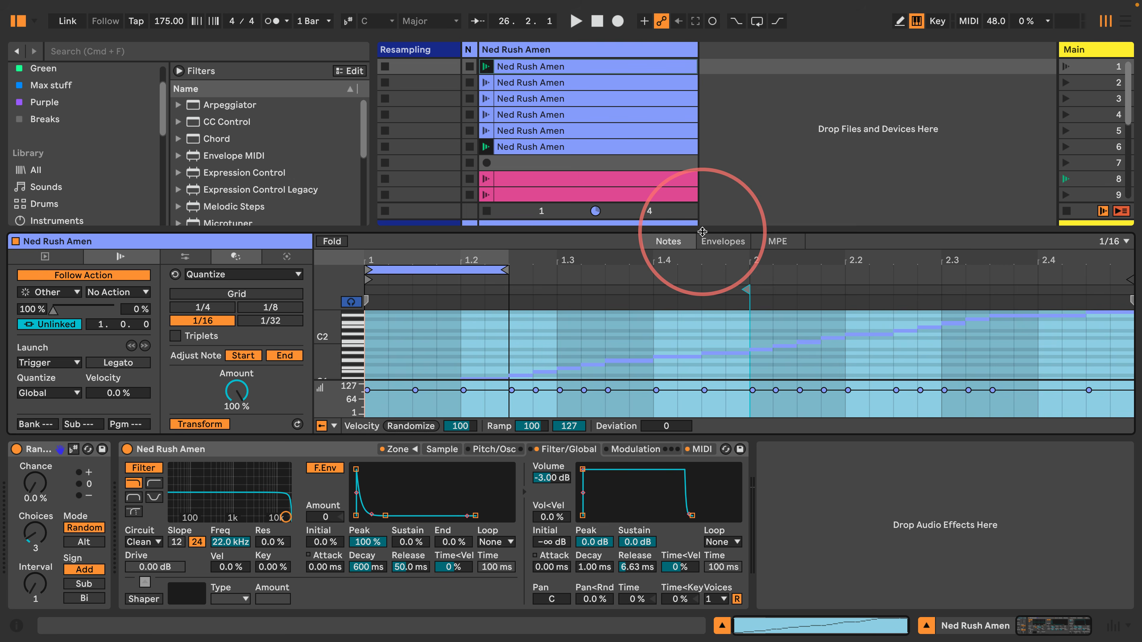
# Switch the clip editor to Envelopes and colour the first Ned Rush Amen clip bright green
pyautogui.click(722, 242)
pyautogui.click(558, 66)
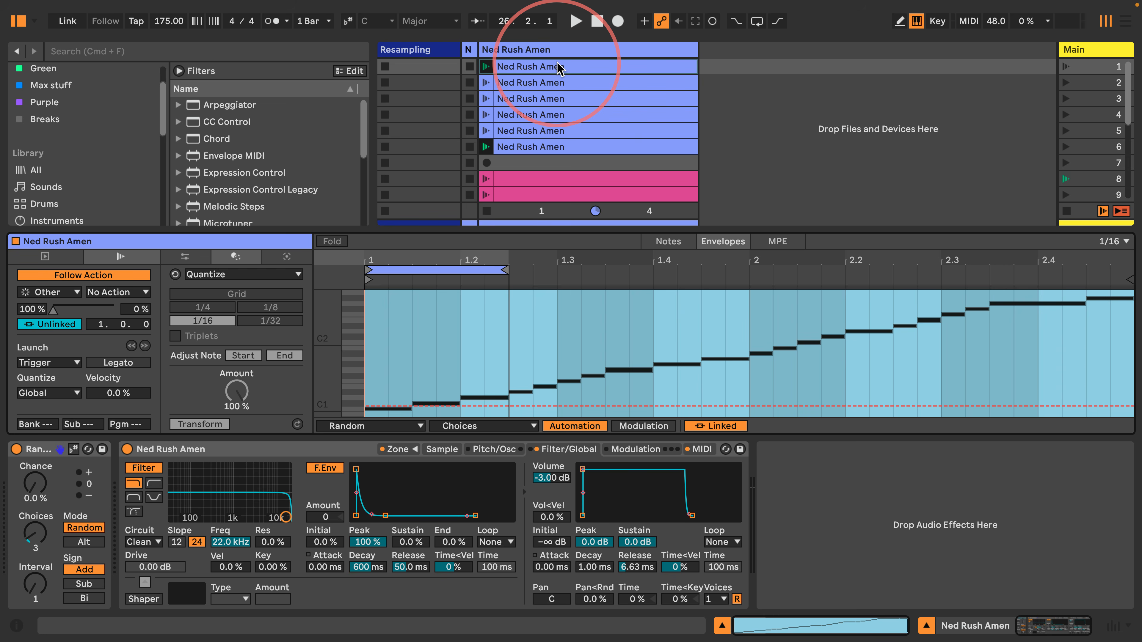
pyautogui.rightClick(557, 66)
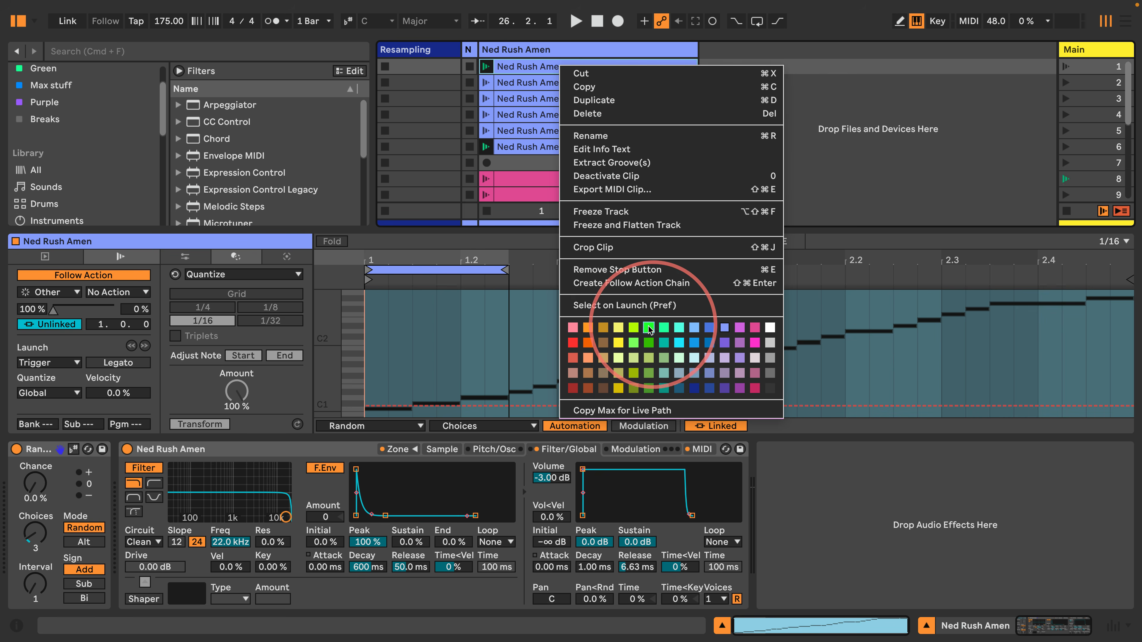
pyautogui.click(647, 340)
pyautogui.click(565, 66)
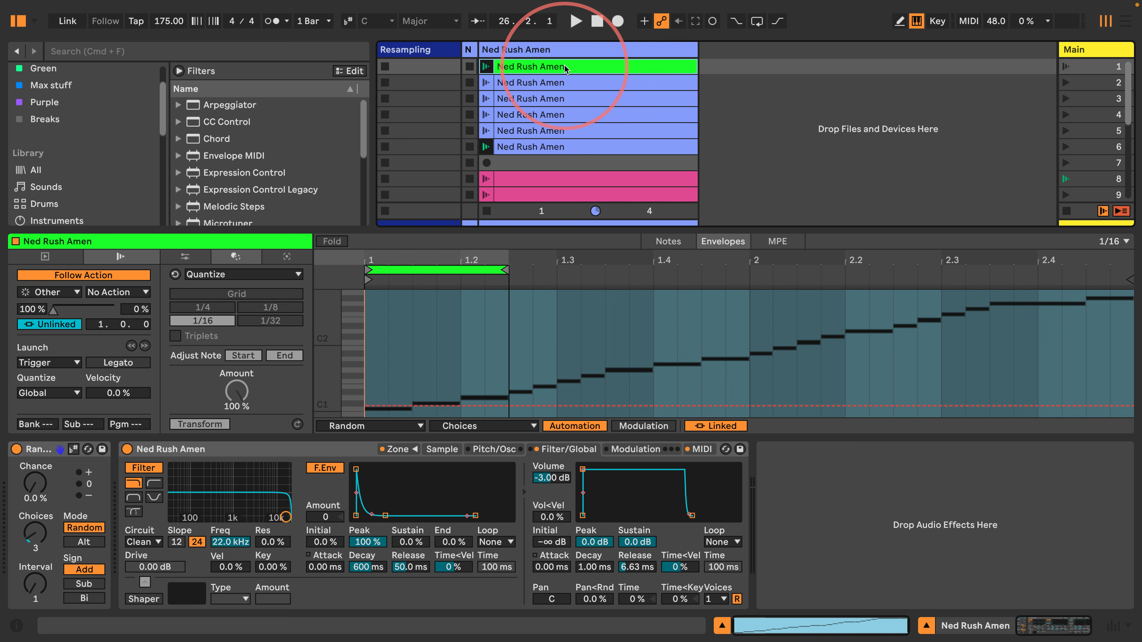
# Automate Random's Chance in the clip envelope, entering 15 % and adding a breakpoint
pyautogui.click(35, 484)
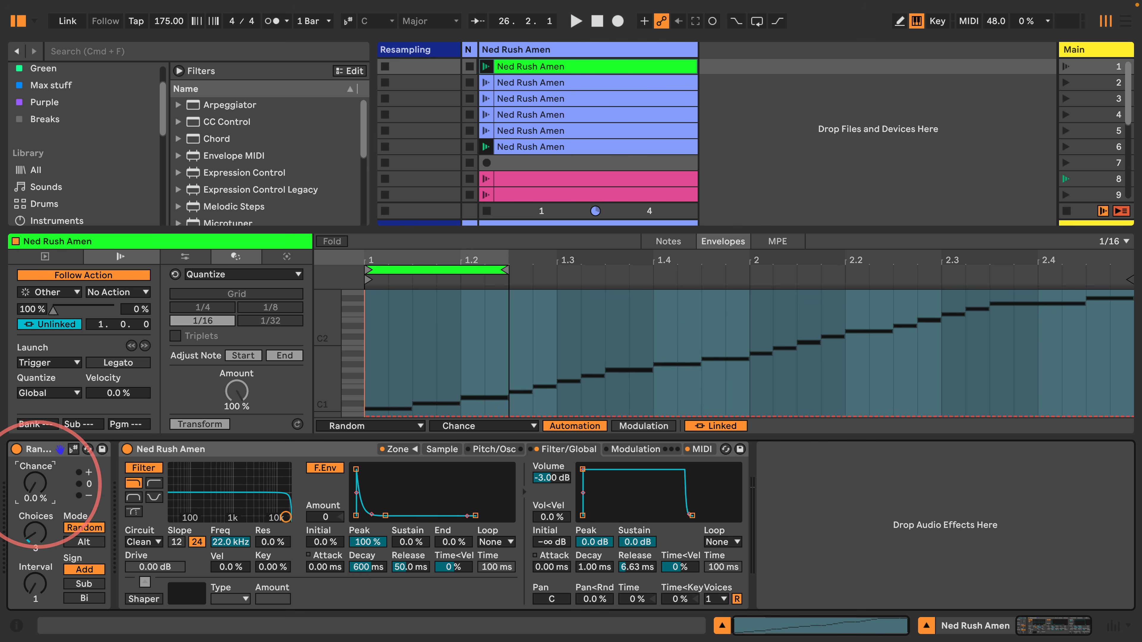
pyautogui.moveTo(35, 484); pyautogui.dragTo(35, 495)
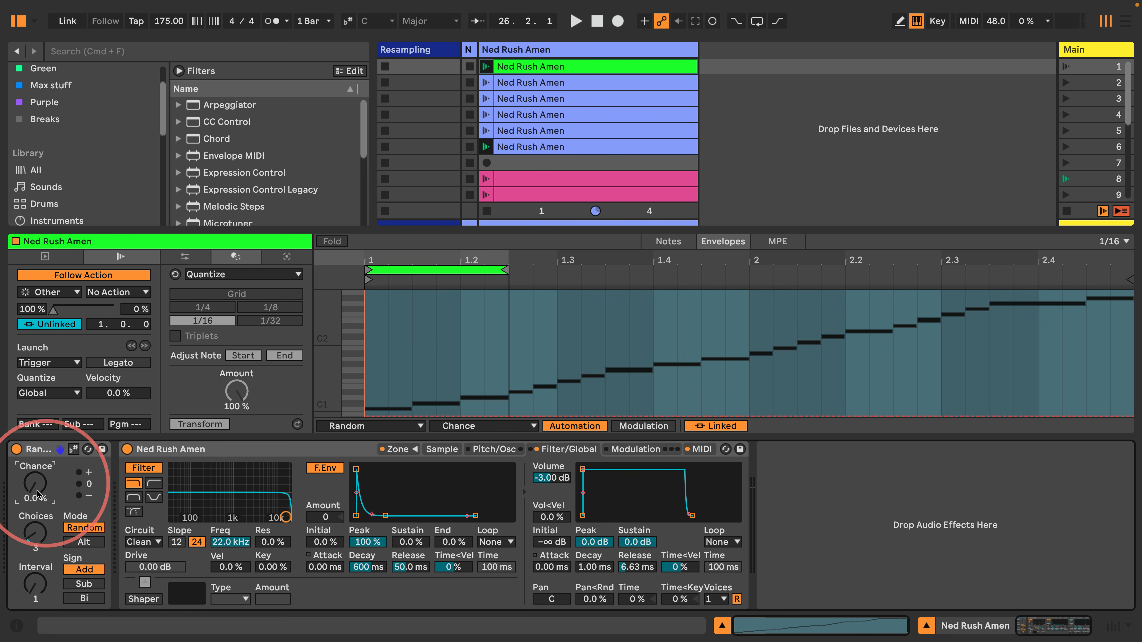
pyautogui.write('15')
pyautogui.press('Return')
pyautogui.click(436, 398)
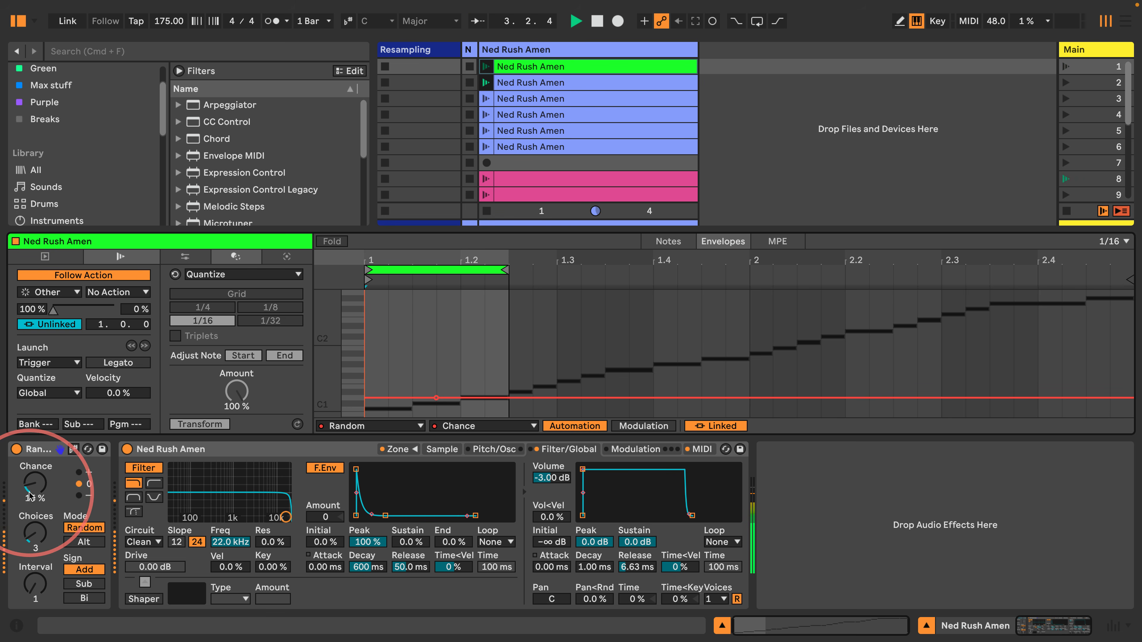
pyautogui.press('space')
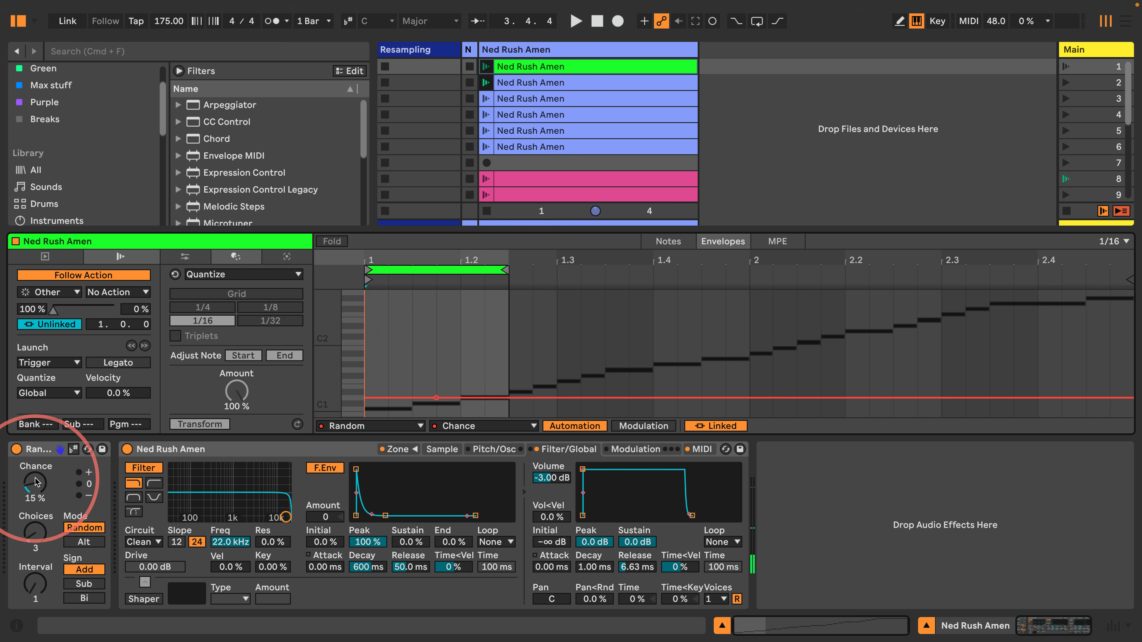
pyautogui.doubleClick(35, 482)
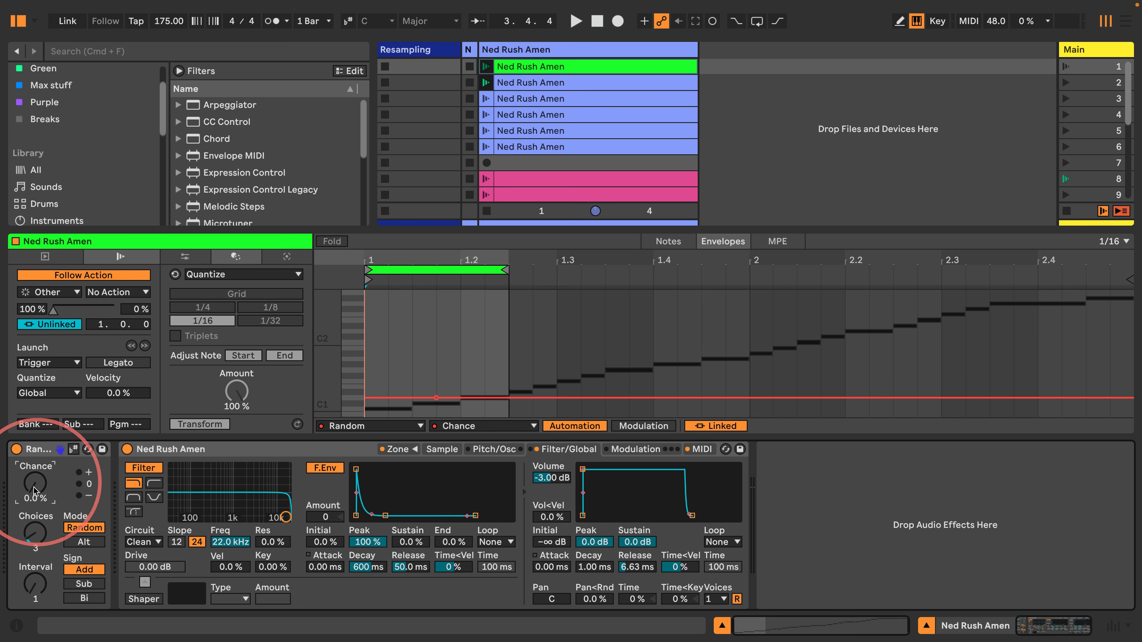
# Launch scene 1 to audition, bring up Random's Choices envelope, then stop playback
pyautogui.click(568, 71)
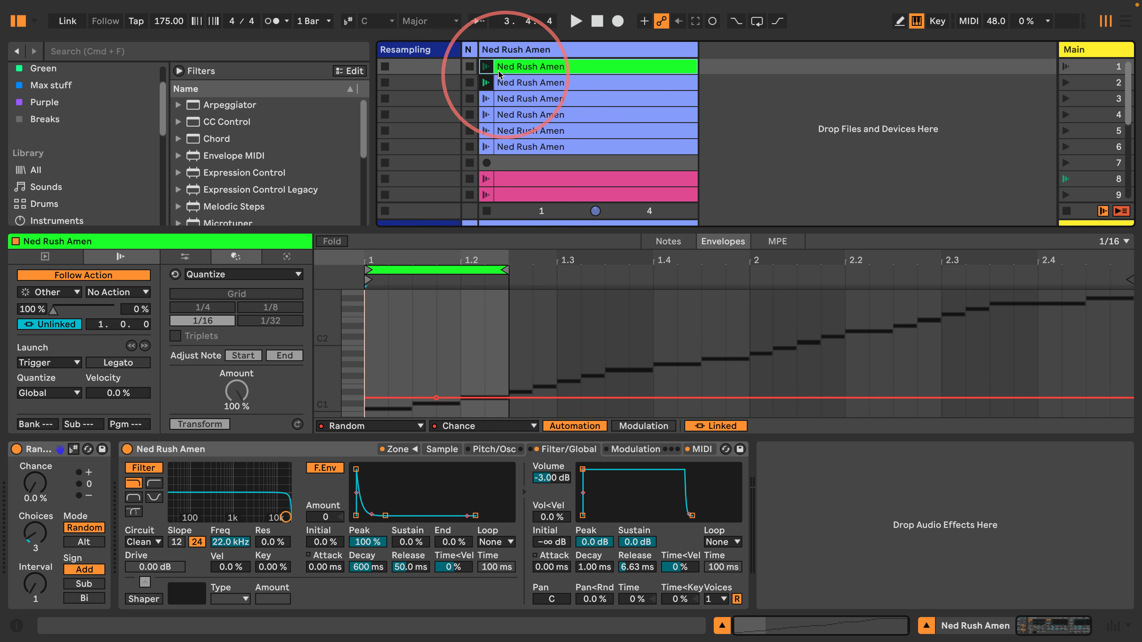
pyautogui.click(1066, 68)
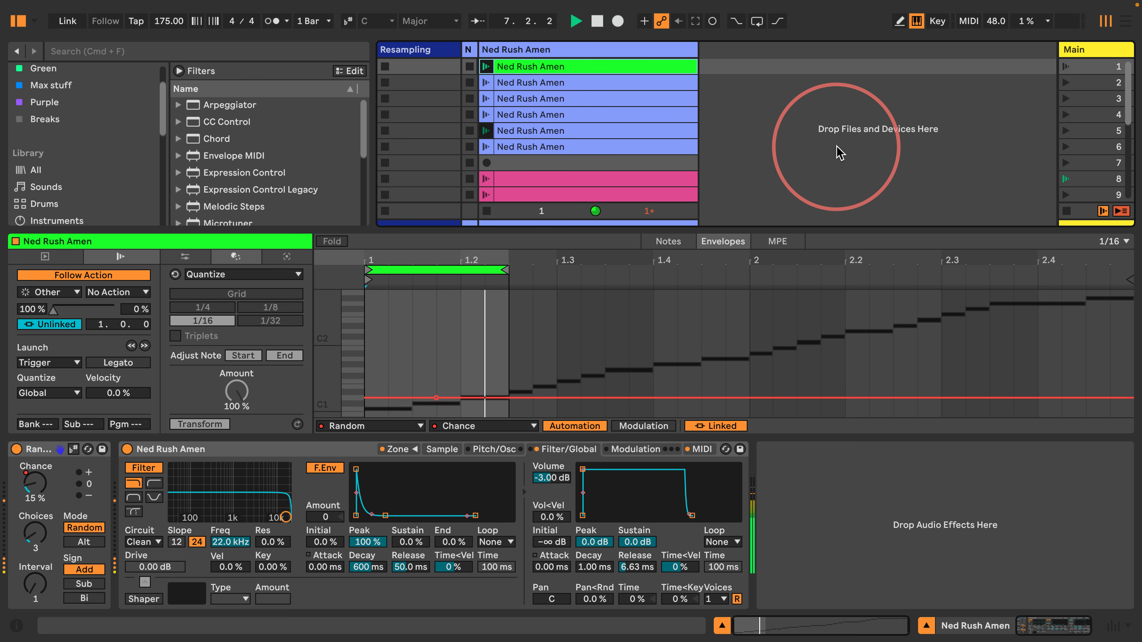
pyautogui.click(43, 535)
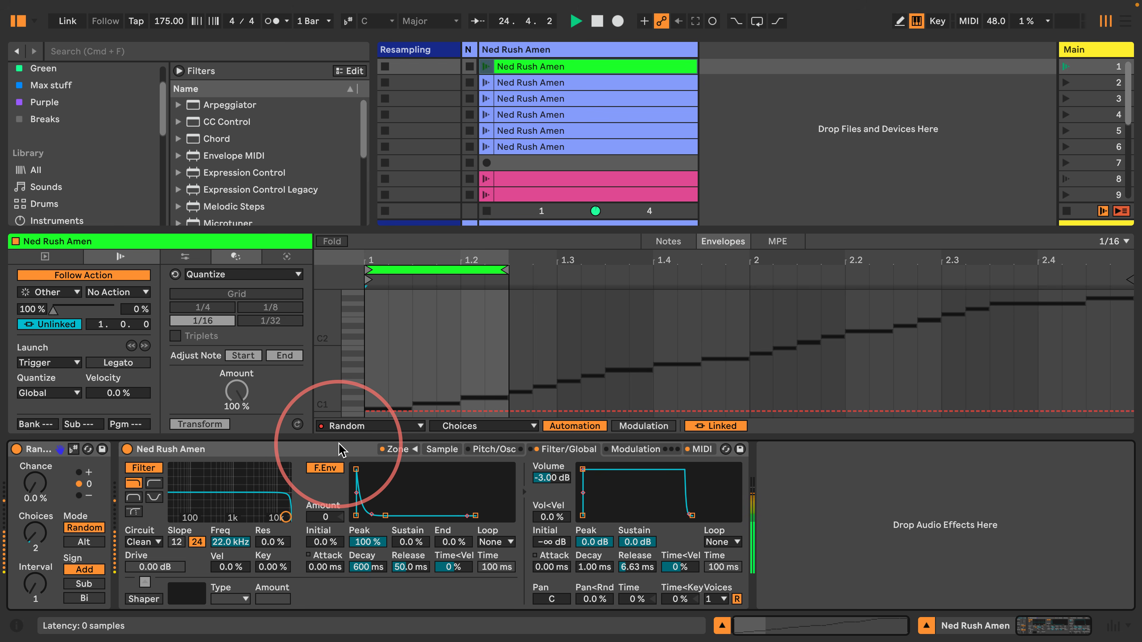
pyautogui.press('space')
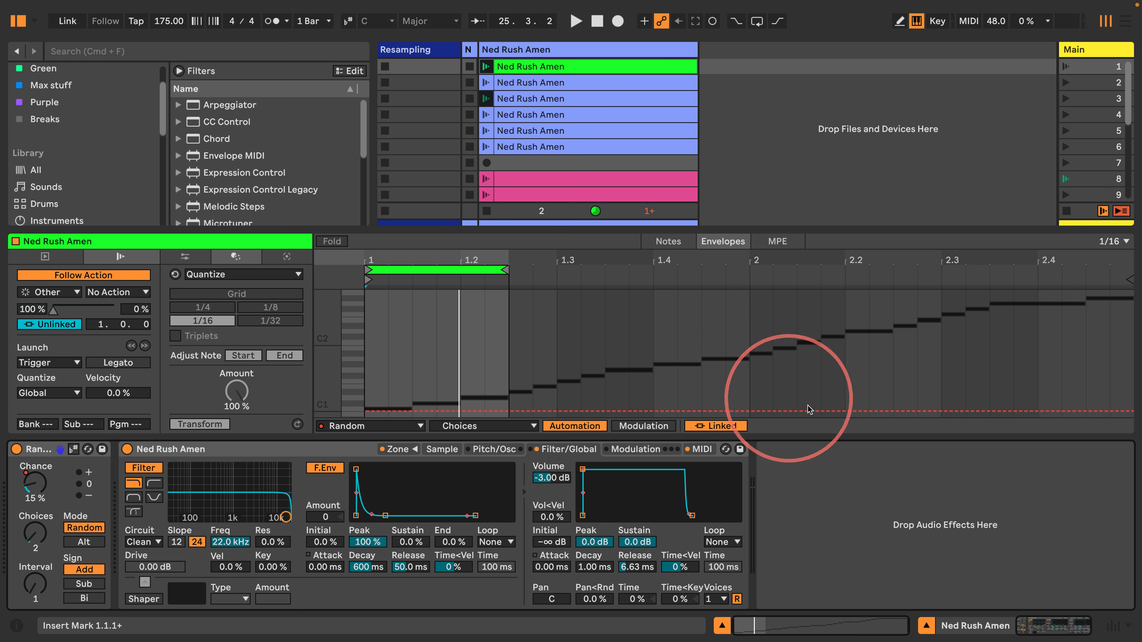
pyautogui.click(926, 625)
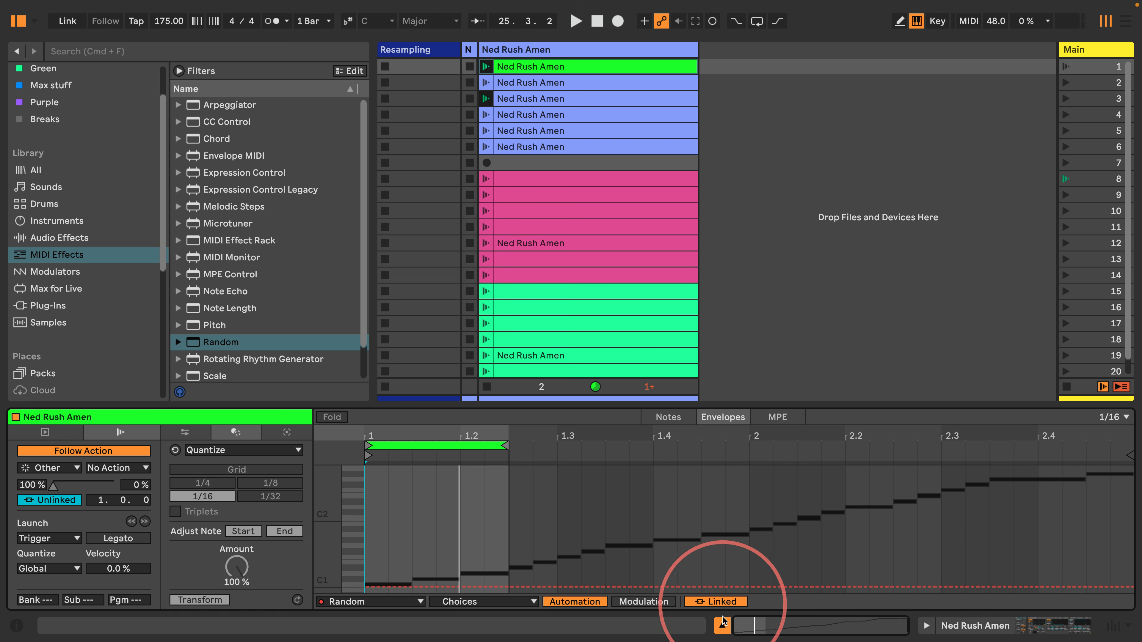
# Add Beat Repeat after the sampler on the Ned Rush Amen track with Chance at 15 %
pyautogui.click(927, 625)
pyautogui.click(724, 626)
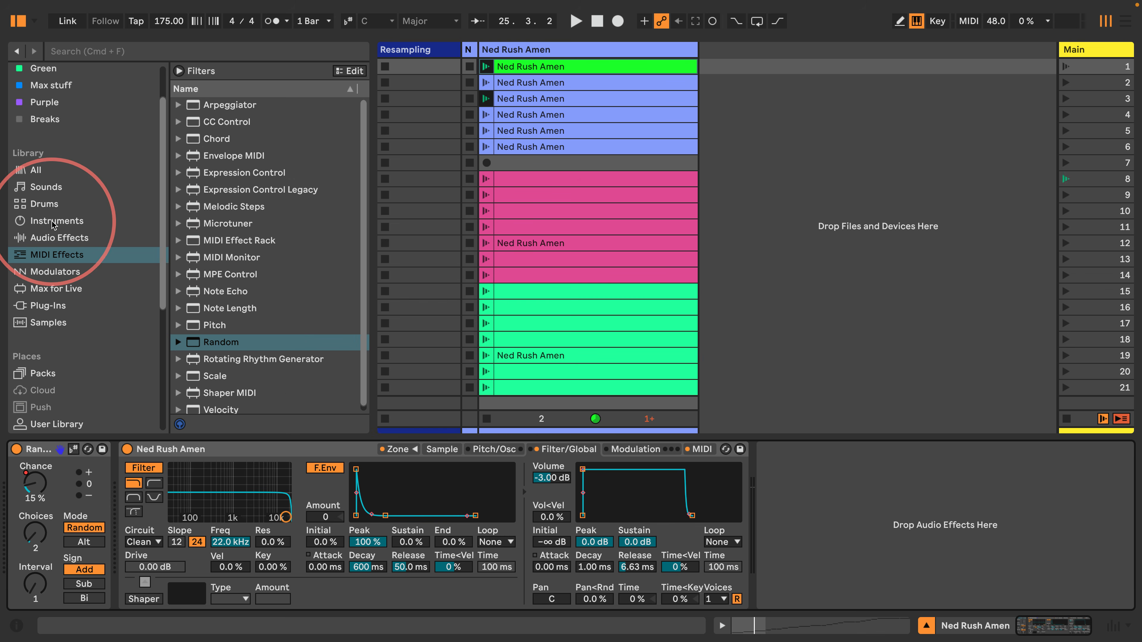
pyautogui.click(102, 221)
pyautogui.click(39, 238)
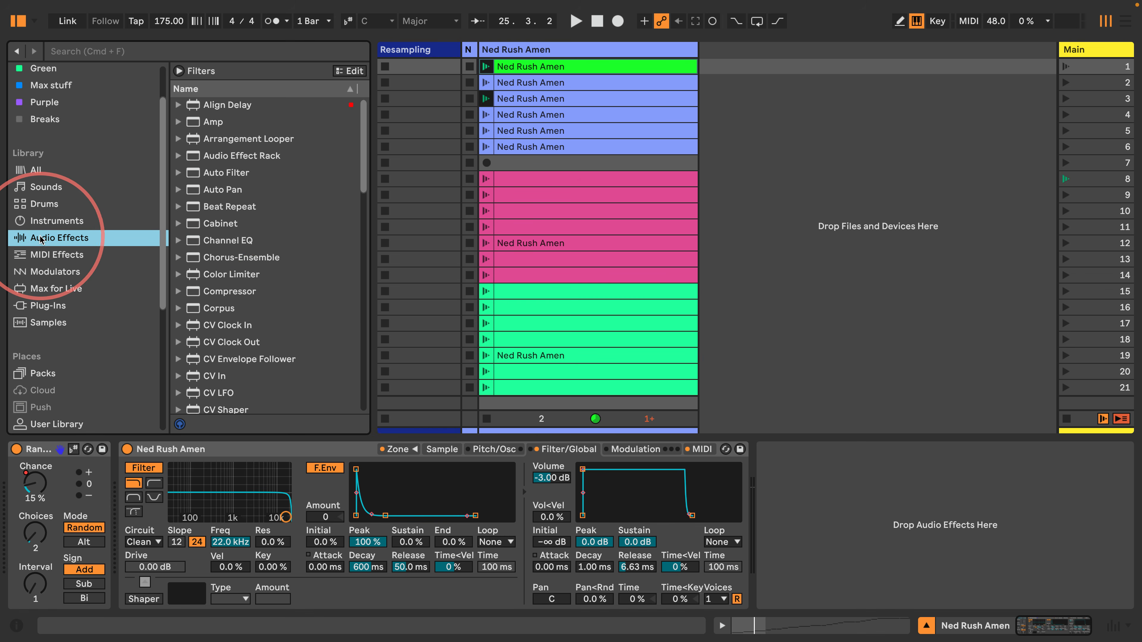
pyautogui.click(229, 206)
pyautogui.moveTo(230, 207); pyautogui.dragTo(864, 513)
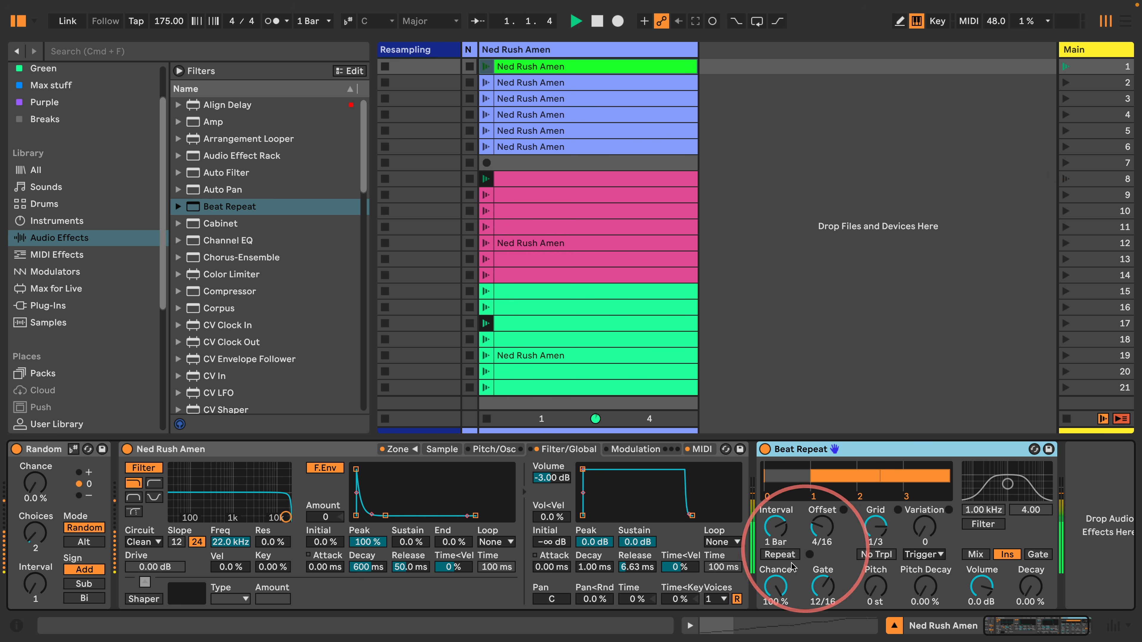
pyautogui.moveTo(774, 592); pyautogui.dragTo(775, 615)
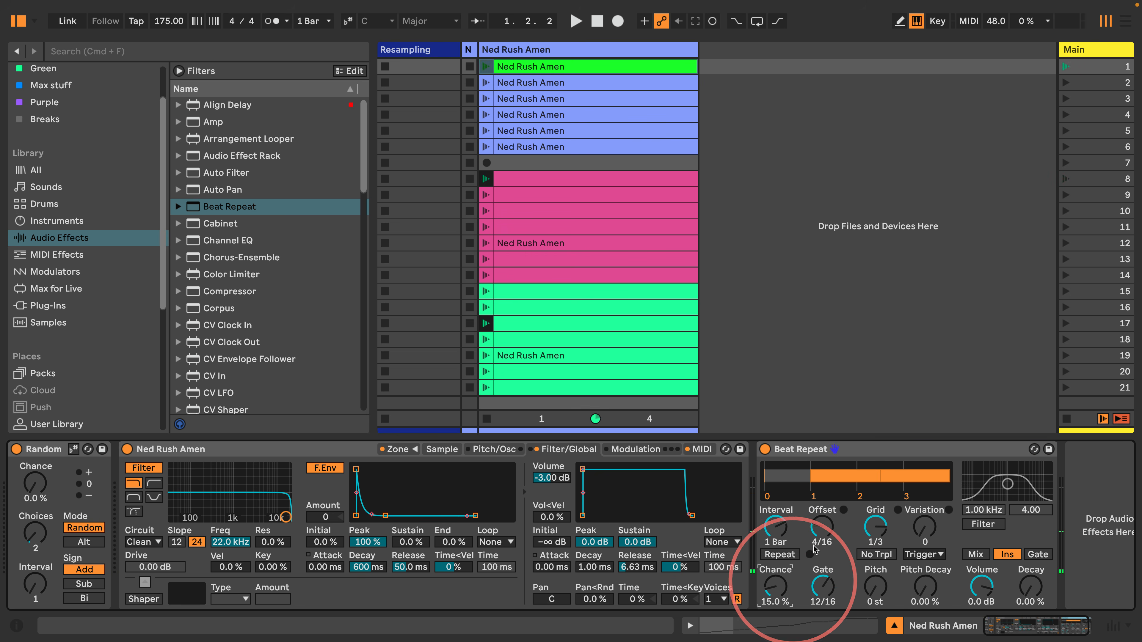
pyautogui.click(836, 453)
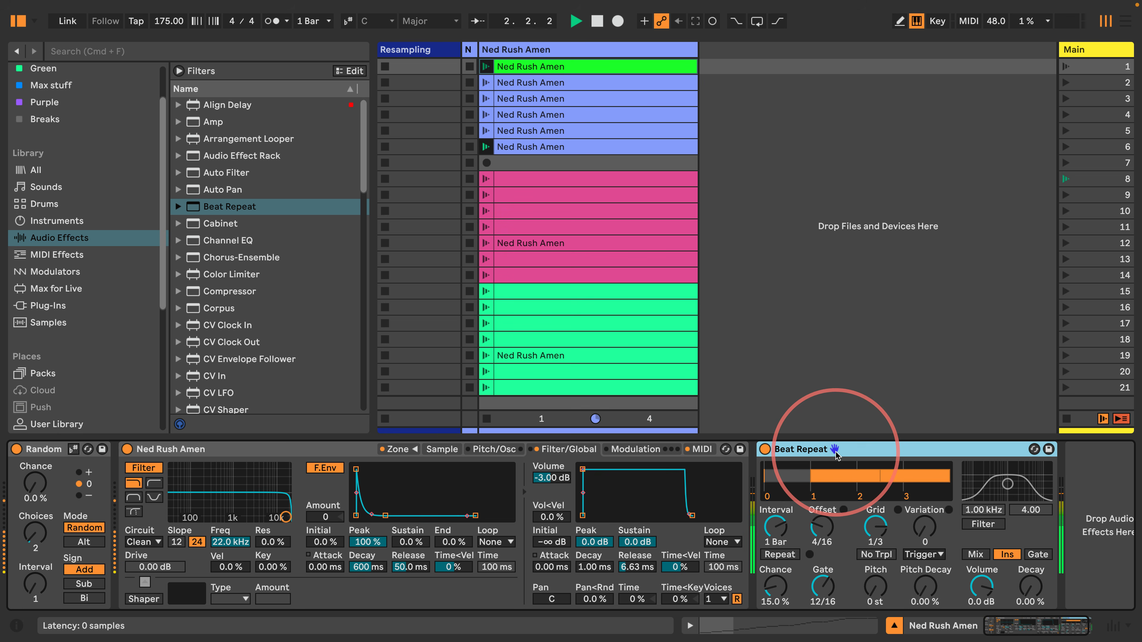
# Duplicate Beat Repeat, giving the copy Grid 1/8, a shorter Gate, and 15 % Chance
pyautogui.press('super+d')
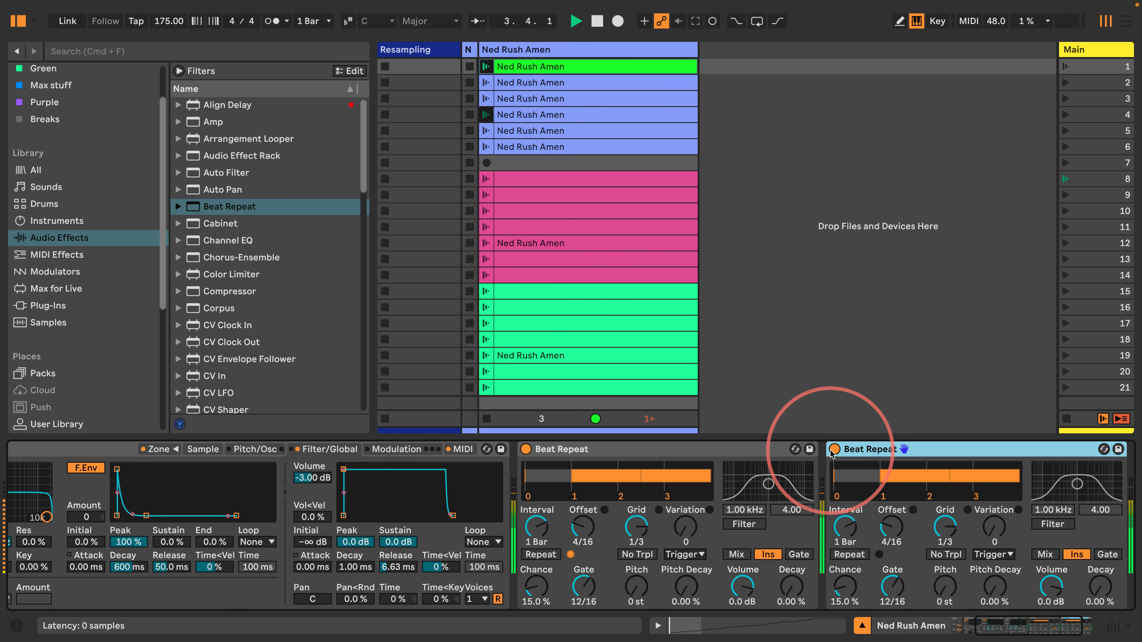
pyautogui.moveTo(944, 527); pyautogui.dragTo(885, 532)
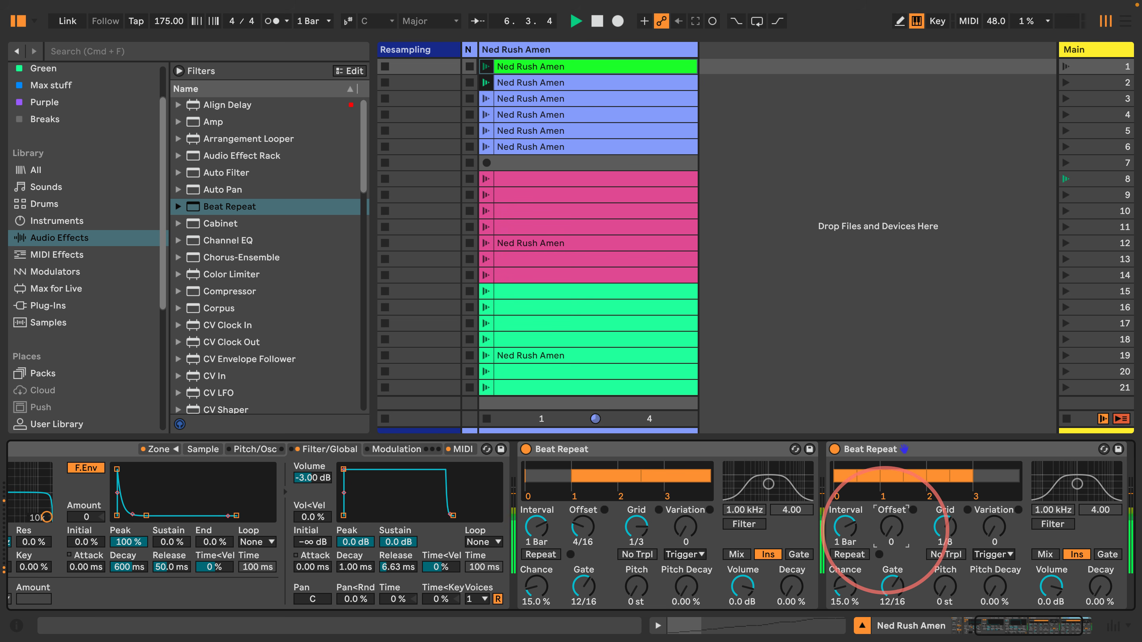
pyautogui.moveTo(886, 584); pyautogui.dragTo(847, 531)
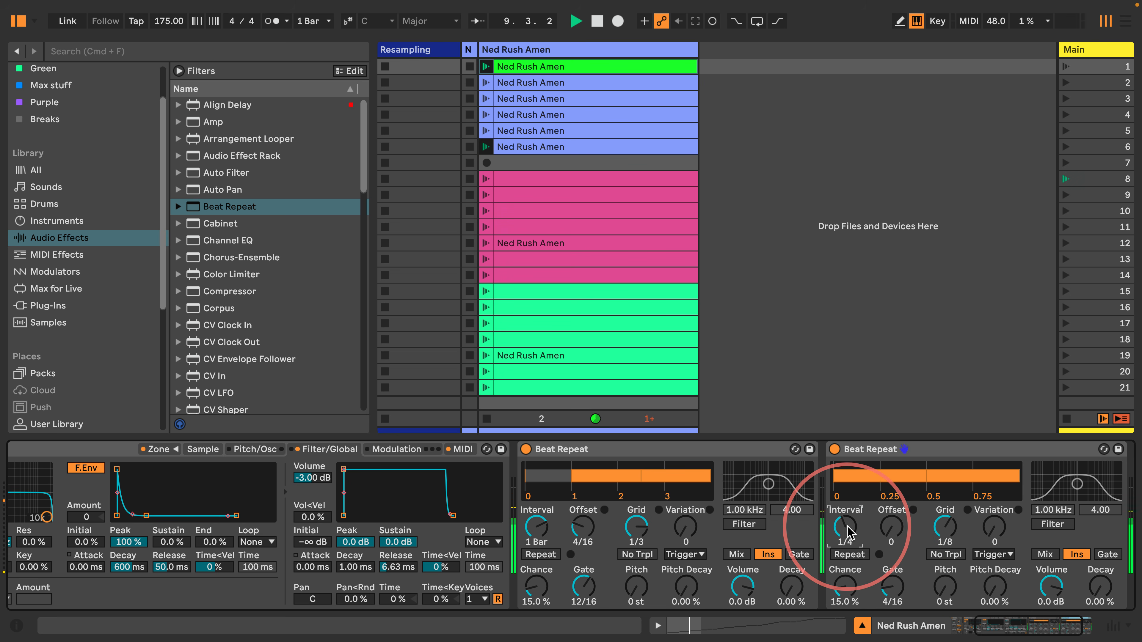
pyautogui.moveTo(845, 586); pyautogui.dragTo(845, 540)
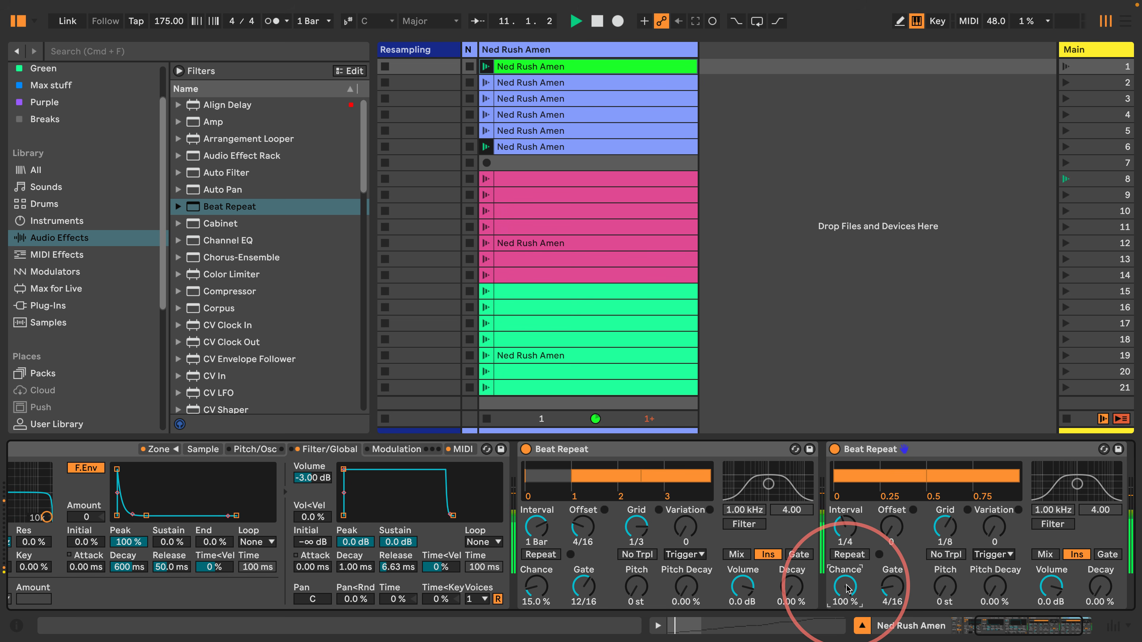
pyautogui.write('1')
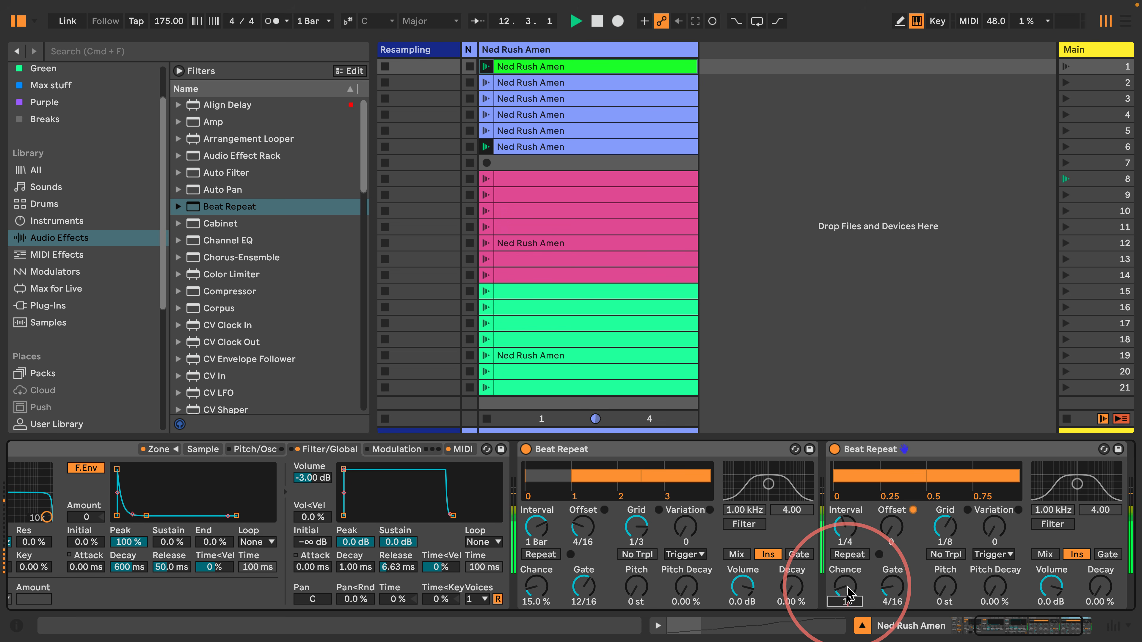
pyautogui.write('5')
pyautogui.press('Return')
pyautogui.hscroll(2, 784, 507)
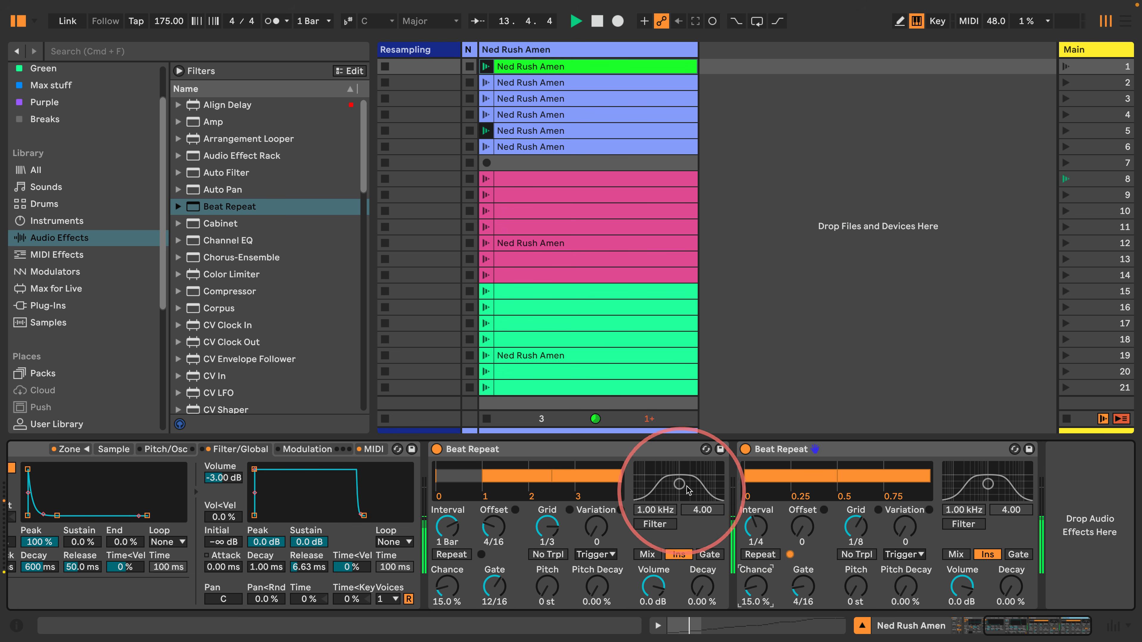
# Copy the first Beat Repeat to the chain's end with Grid 1/16 and Gate 4/16
pyautogui.click(537, 454)
pyautogui.moveTo(540, 457); pyautogui.dragTo(1090, 531)
pyautogui.moveTo(843, 547); pyautogui.dragTo(800, 528)
pyautogui.moveTo(796, 595)
pyautogui.mouseDown()
pyautogui.moveTo(796, 621)
pyautogui.moveTo(800, 583)
pyautogui.mouseUp()
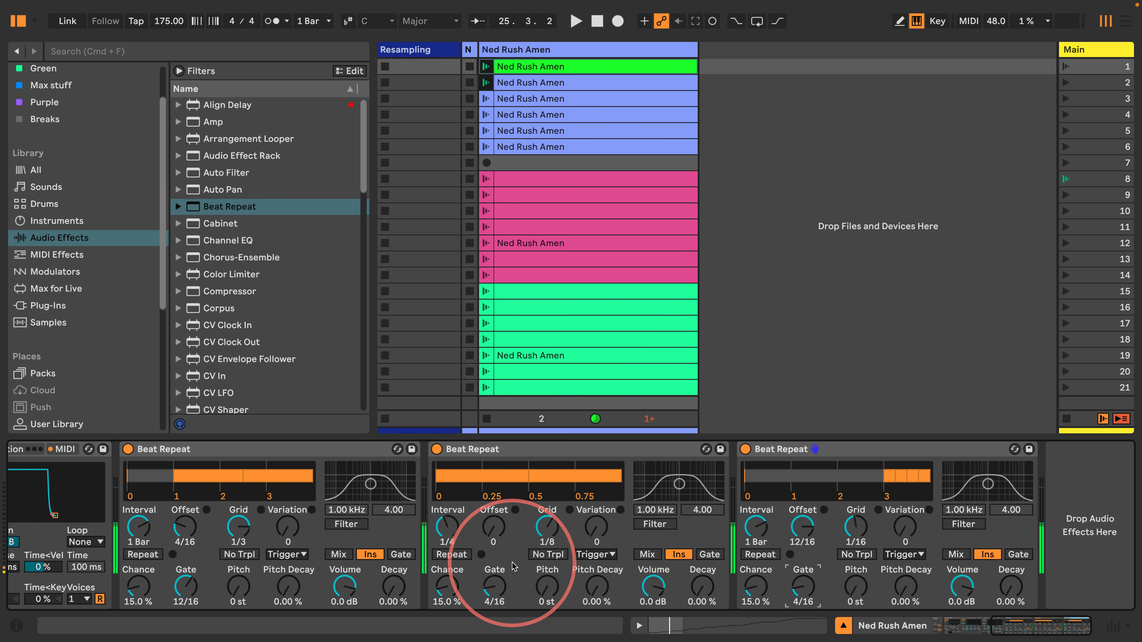
pyautogui.hscroll(-15, 229, 526)
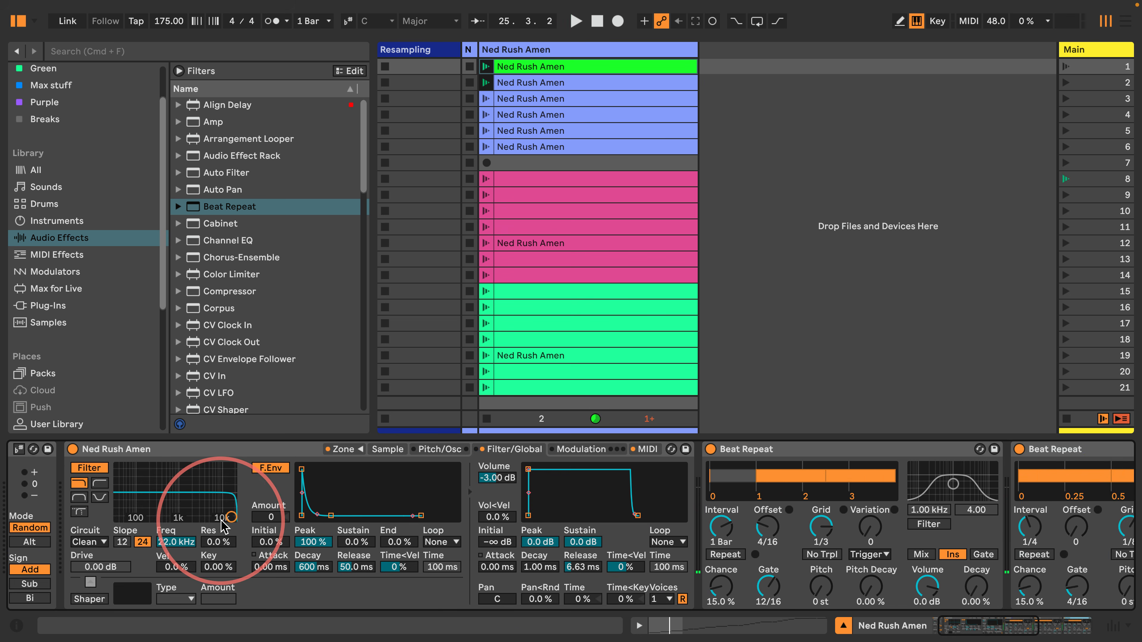
pyautogui.hscroll(-2, 223, 527)
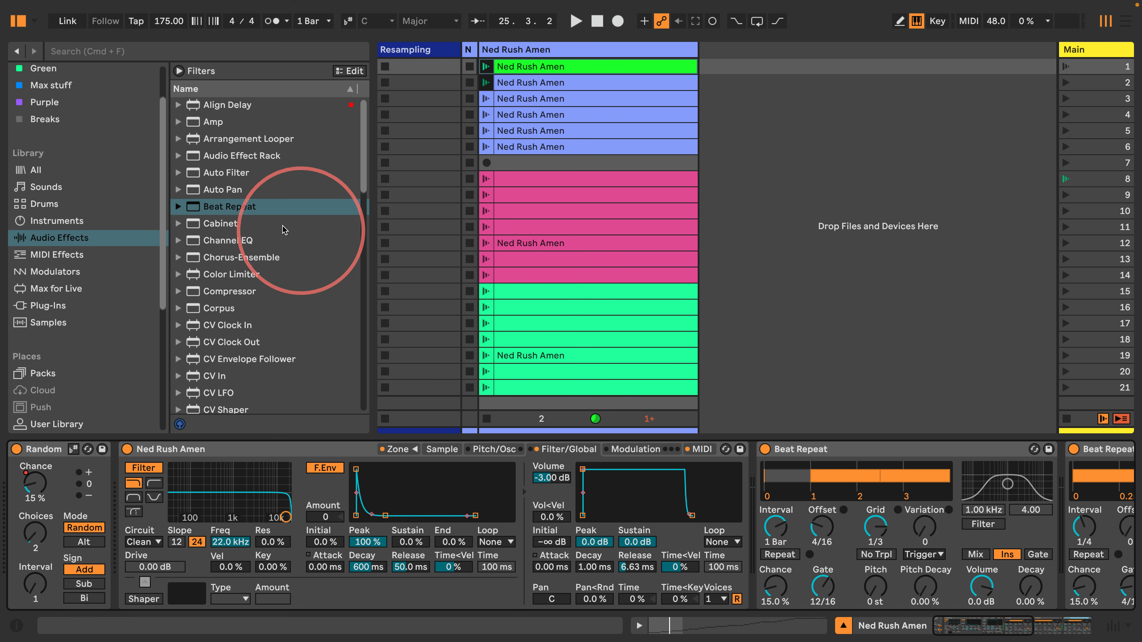
pyautogui.scroll(-10, 284, 230)
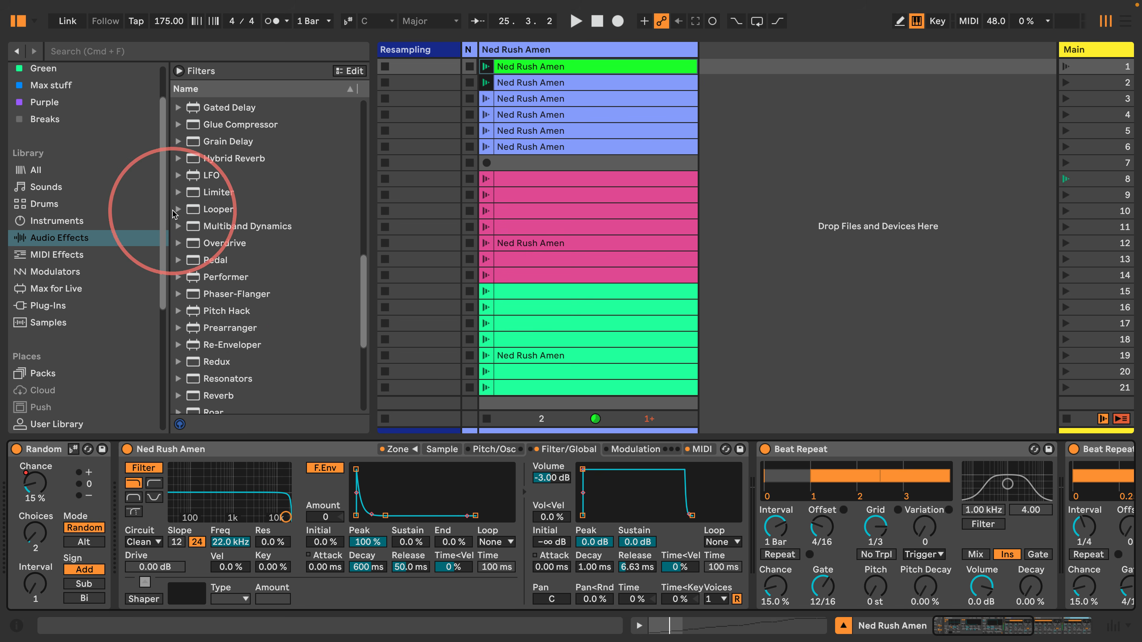
# Add the OTT preset, group it into an Audio Effect Rack, and add an empty chain
pyautogui.click(178, 225)
pyautogui.moveTo(212, 345); pyautogui.dragTo(728, 476)
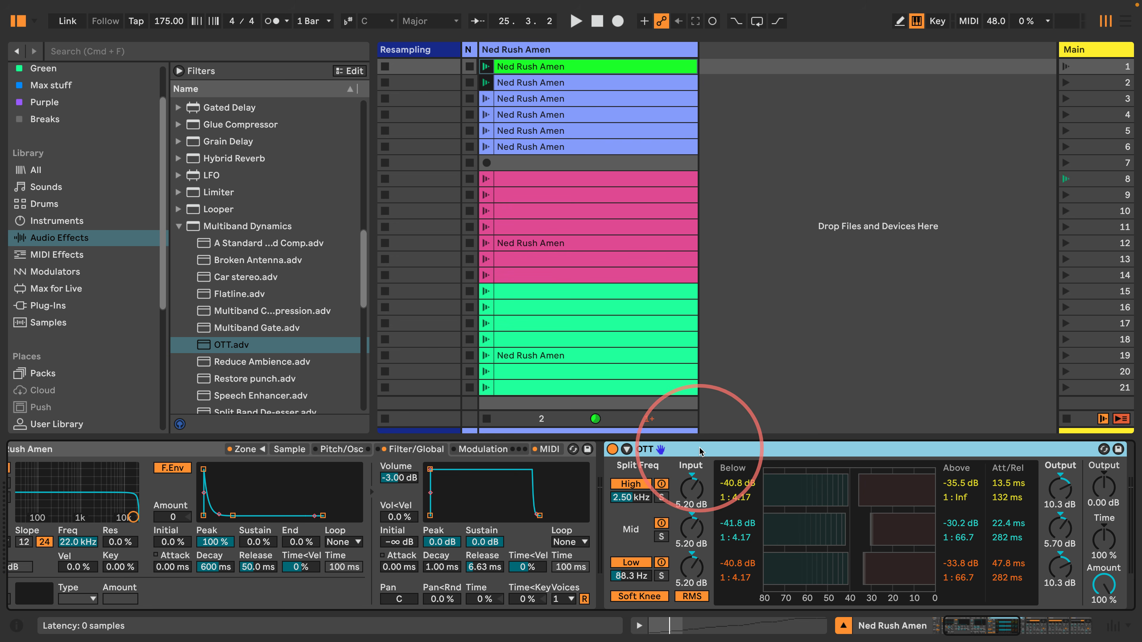
pyautogui.press('super+g')
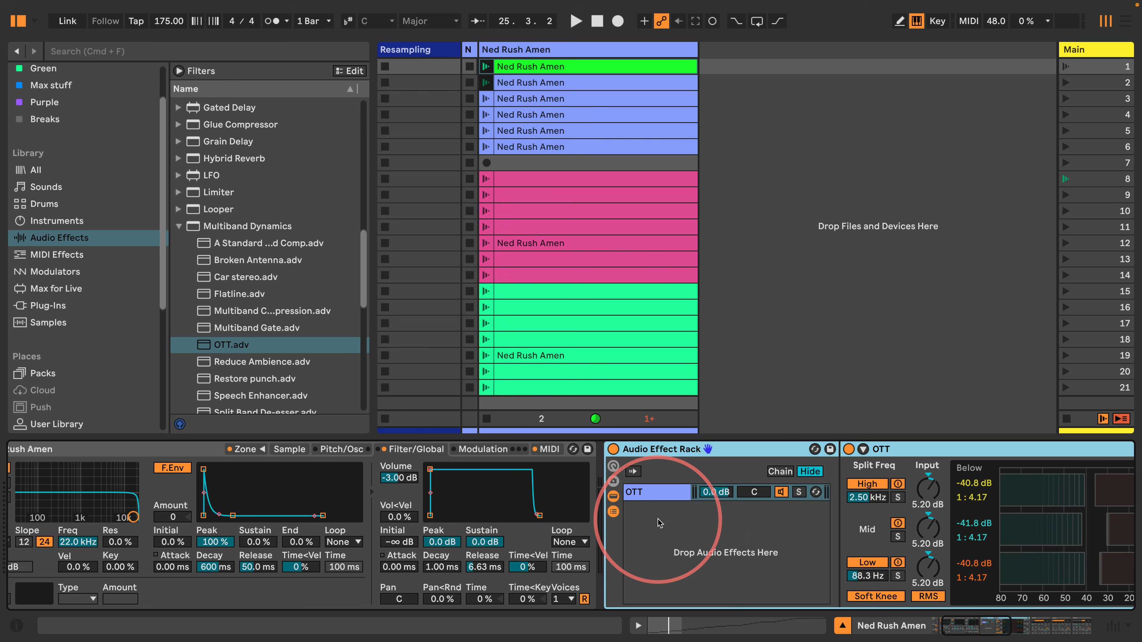
pyautogui.click(663, 527)
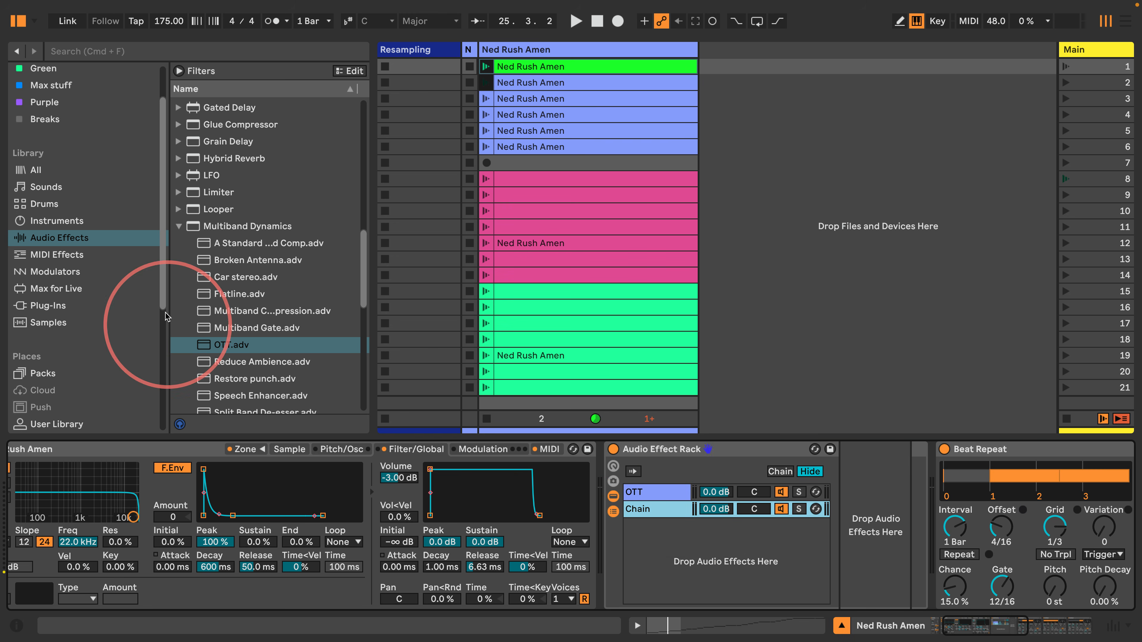
# Put Drum Buss on the rack's new chain with Transients 1.00 and Damp 20.0 kHz, then audition
pyautogui.click(179, 226)
pyautogui.scroll(6, 205, 198)
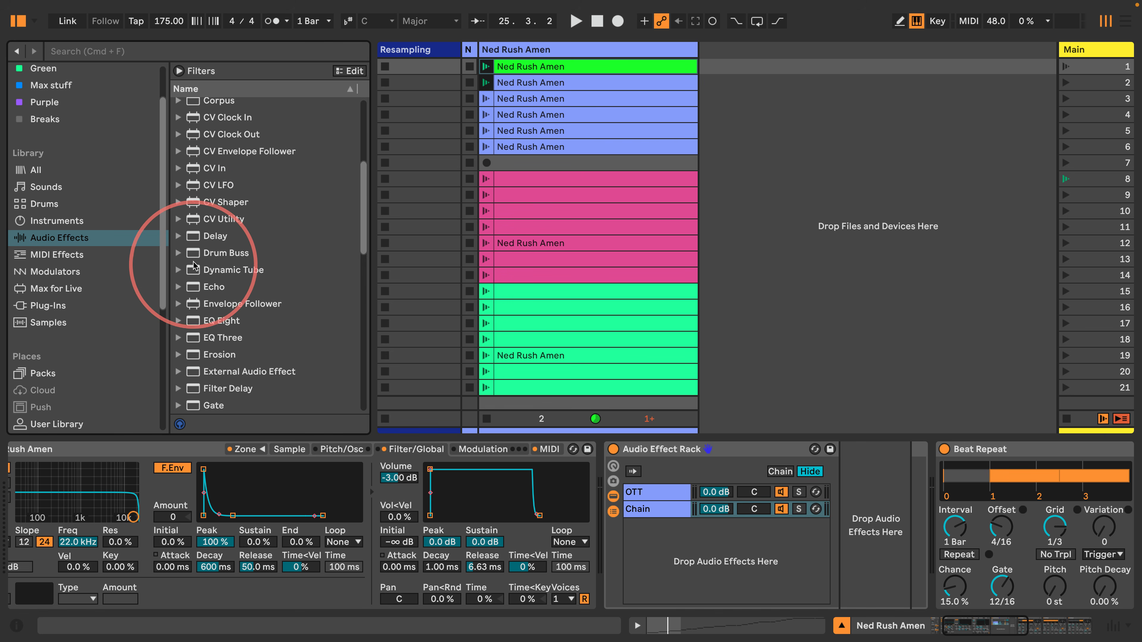
pyautogui.click(202, 253)
pyautogui.moveTo(575, 459); pyautogui.dragTo(643, 509)
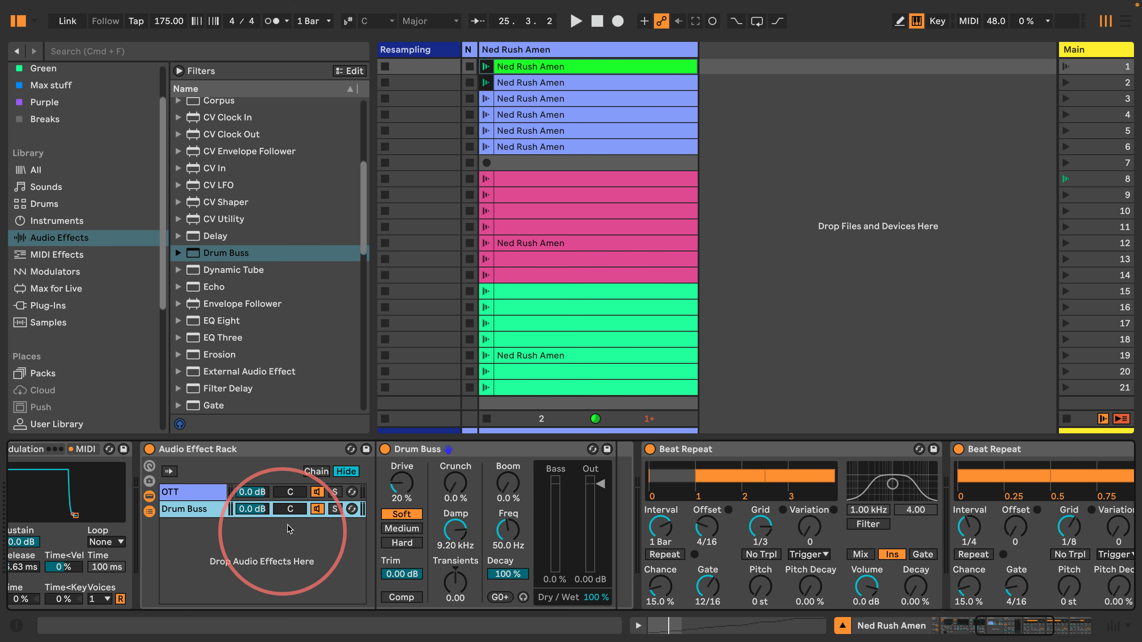
pyautogui.moveTo(456, 584); pyautogui.dragTo(455, 579)
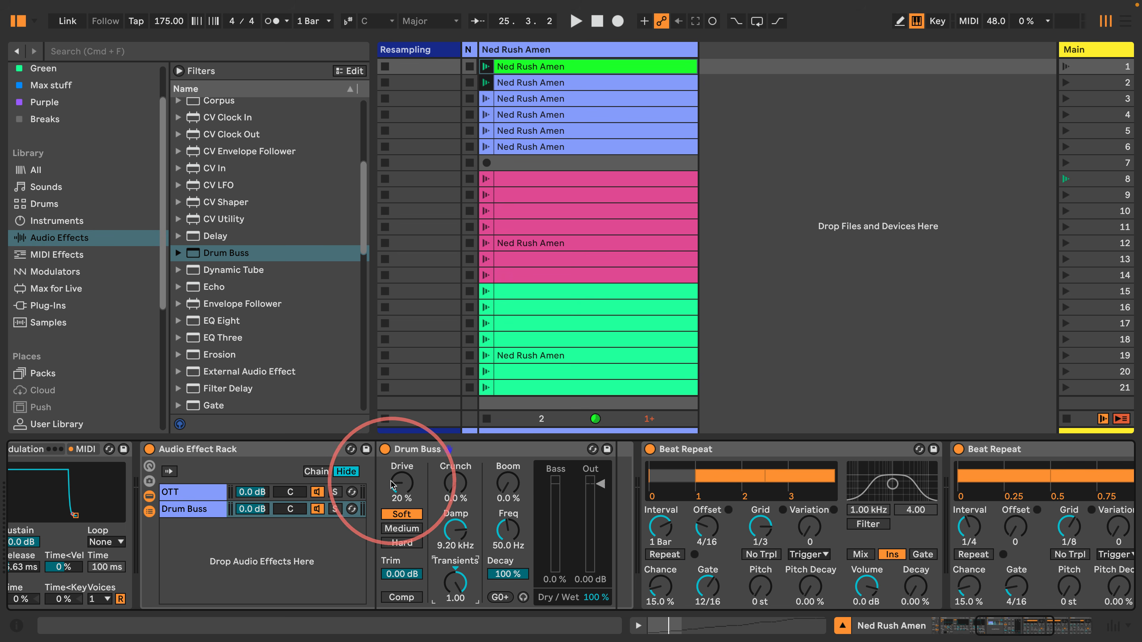
pyautogui.moveTo(459, 529); pyautogui.dragTo(459, 497)
pyautogui.press('space')
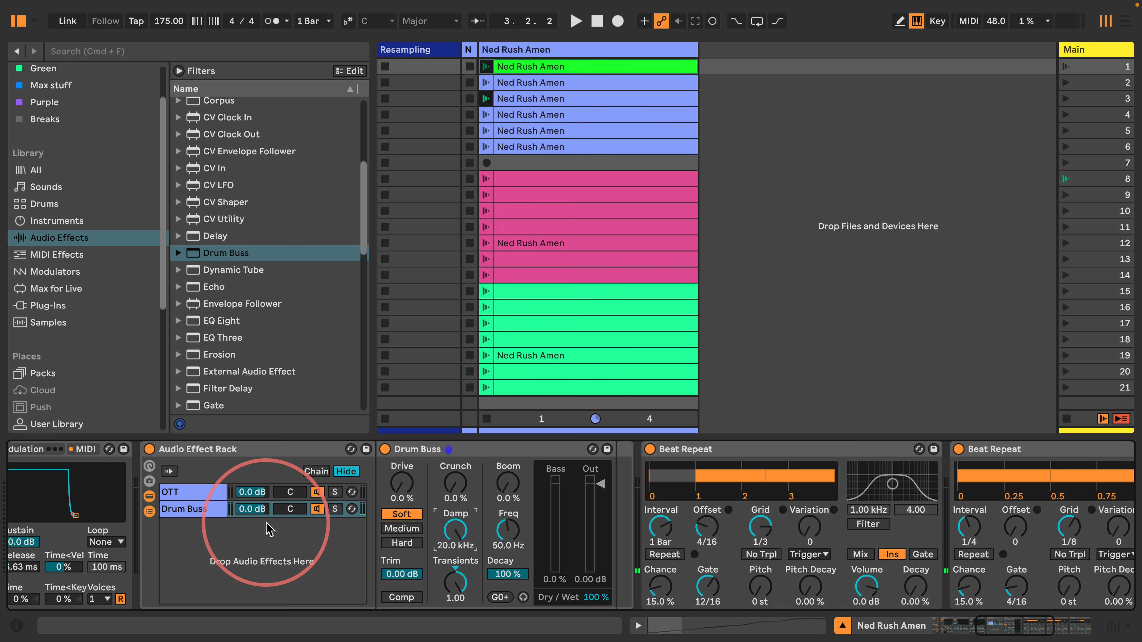
pyautogui.press('space')
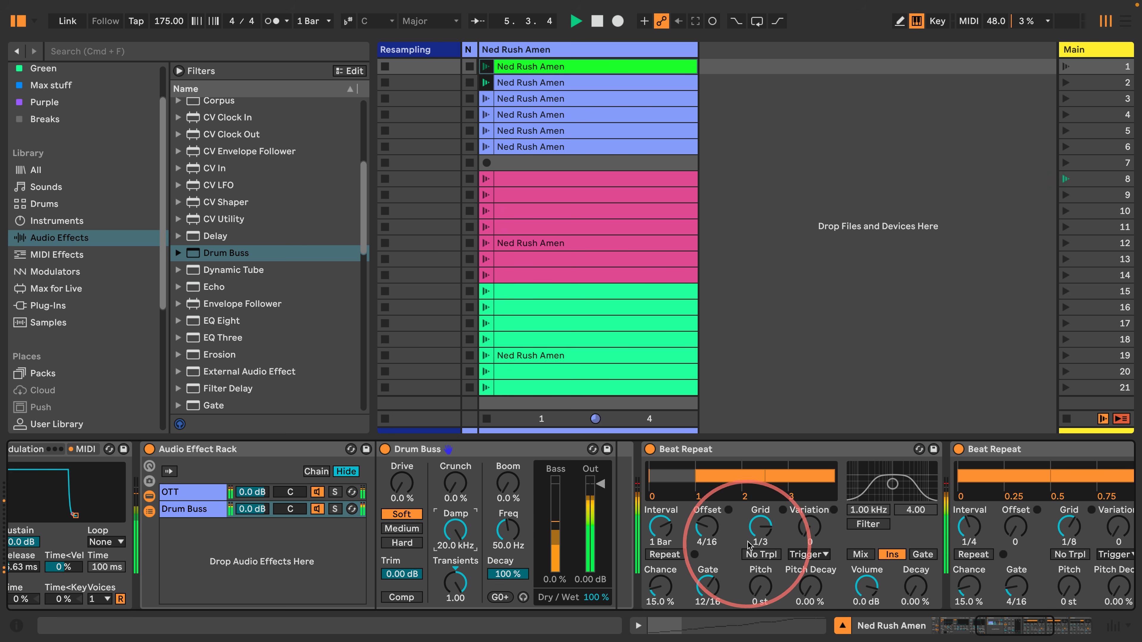
pyautogui.hscroll(10, 749, 546)
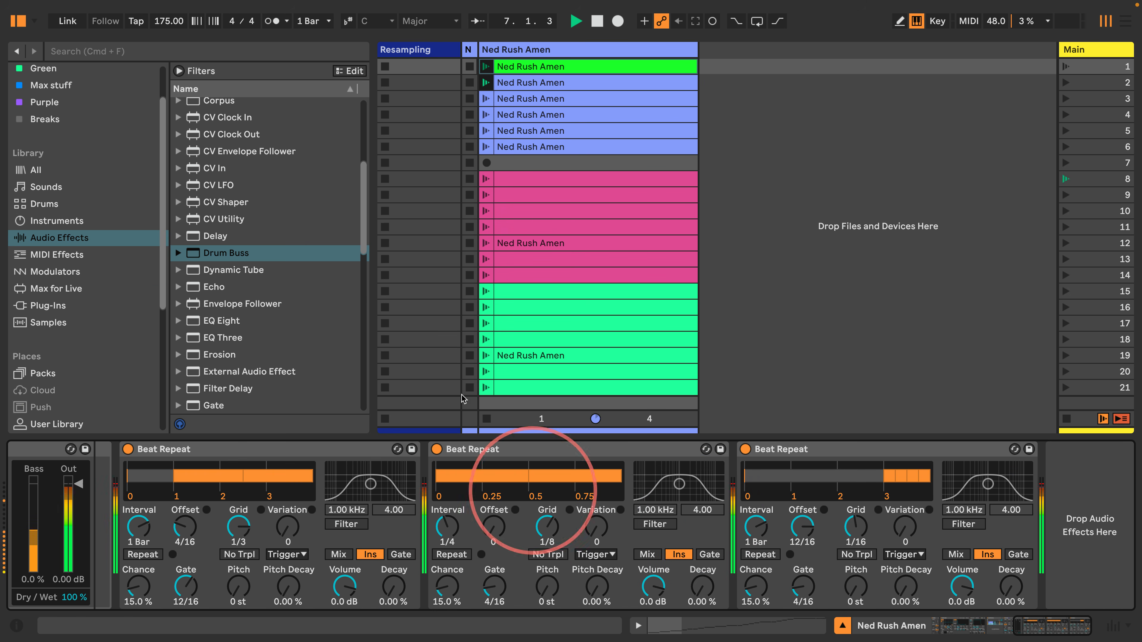
pyautogui.press('space')
pyautogui.scroll(-12, 252, 252)
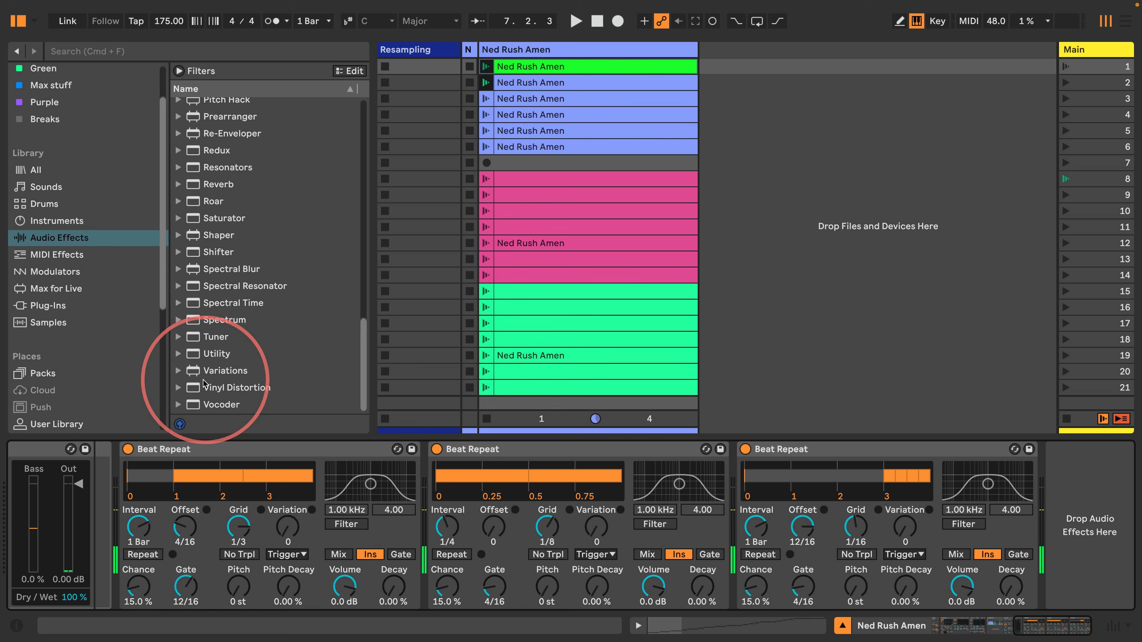
# End the Amen chain with a Utility at -12 dB gain, show the mixer, and play it back
pyautogui.moveTo(216, 354); pyautogui.dragTo(1088, 517)
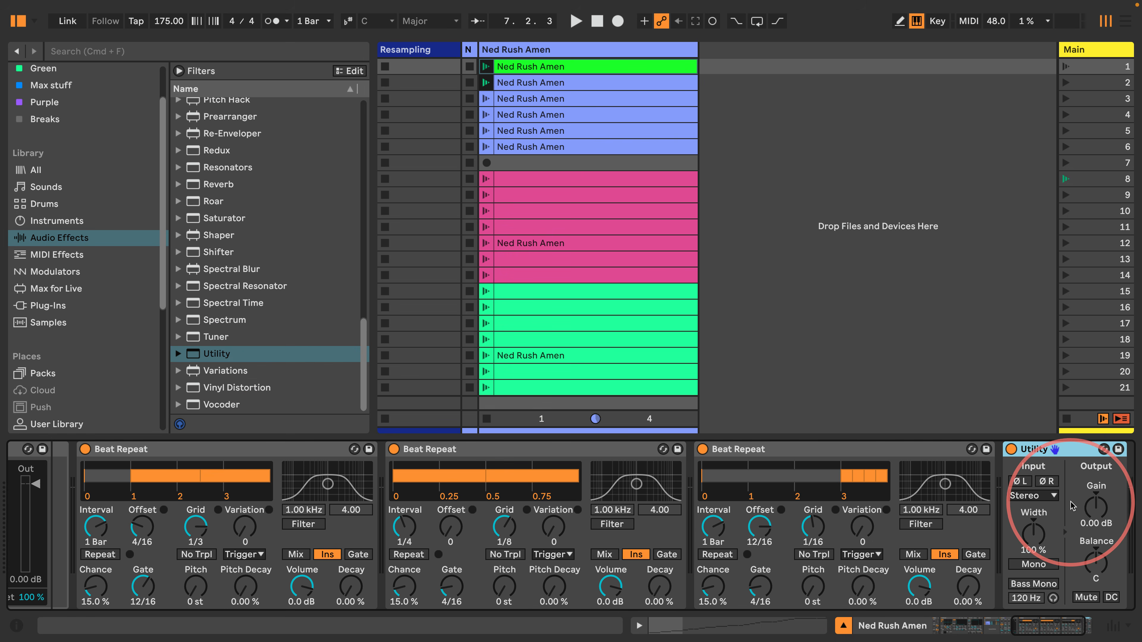
pyautogui.write('2')
pyautogui.press('Return')
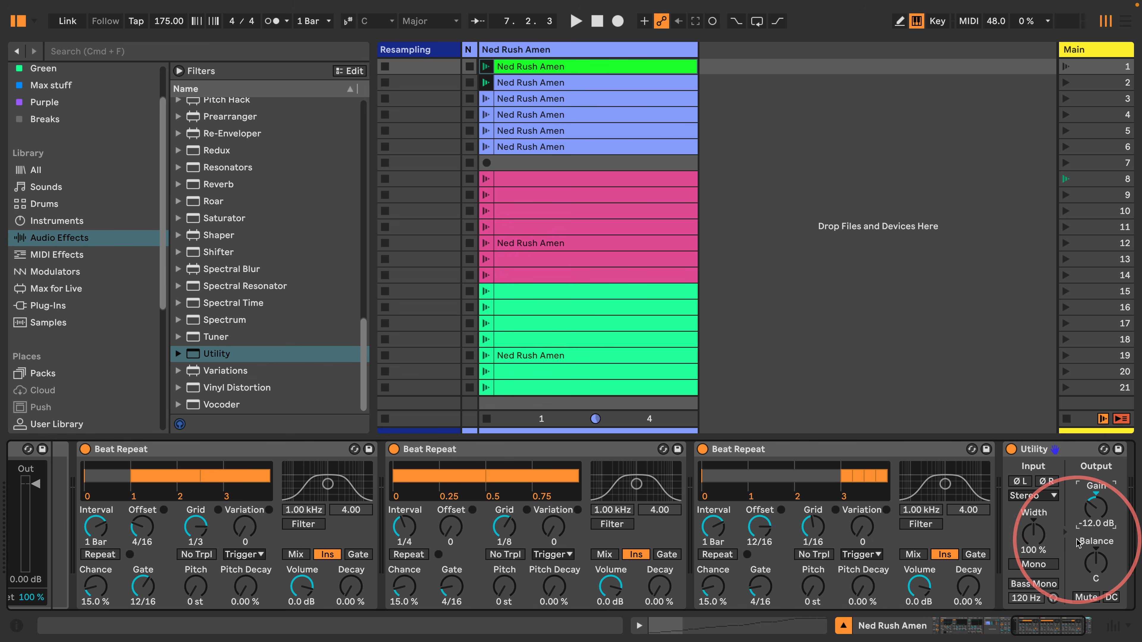
pyautogui.click(1112, 627)
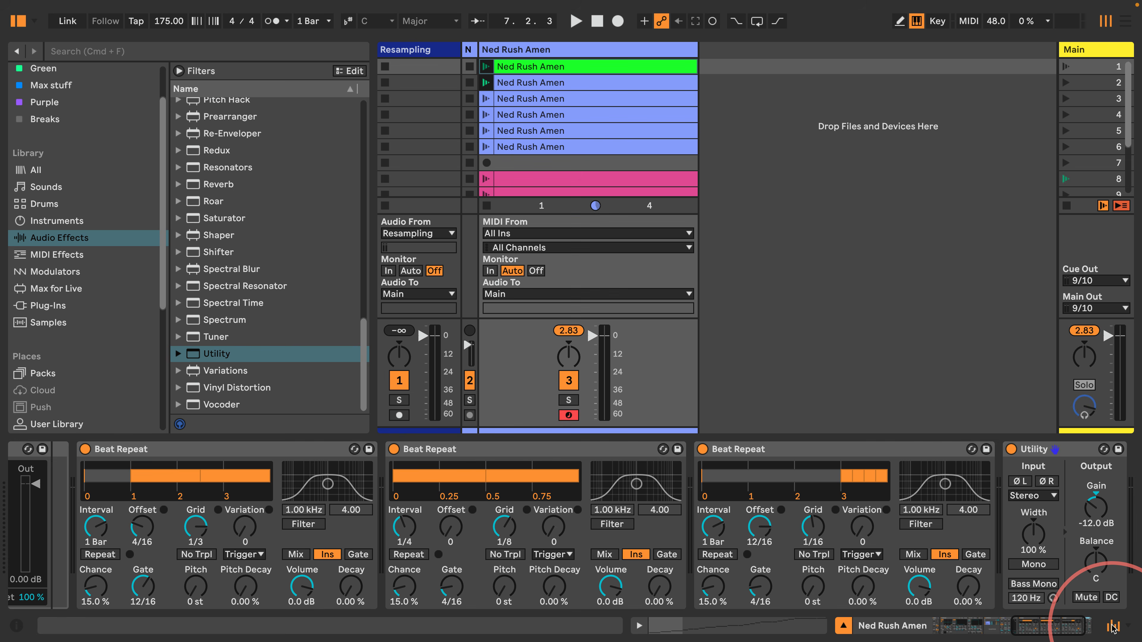
pyautogui.click(1112, 626)
pyautogui.click(1112, 626)
pyautogui.press('space')
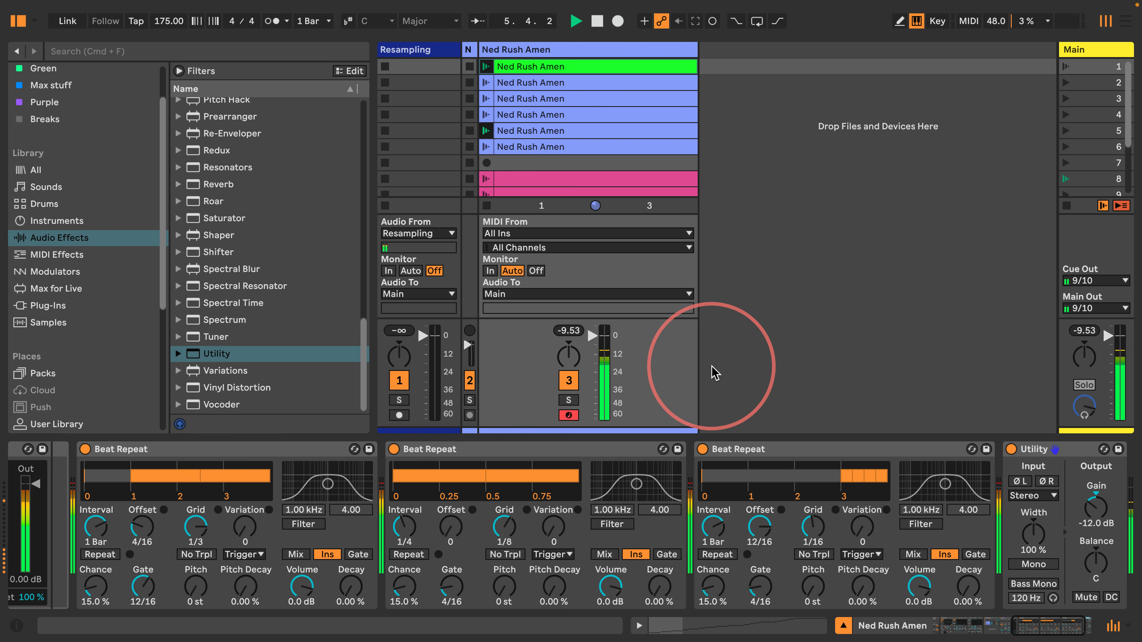
pyautogui.hscroll(-10, 459, 484)
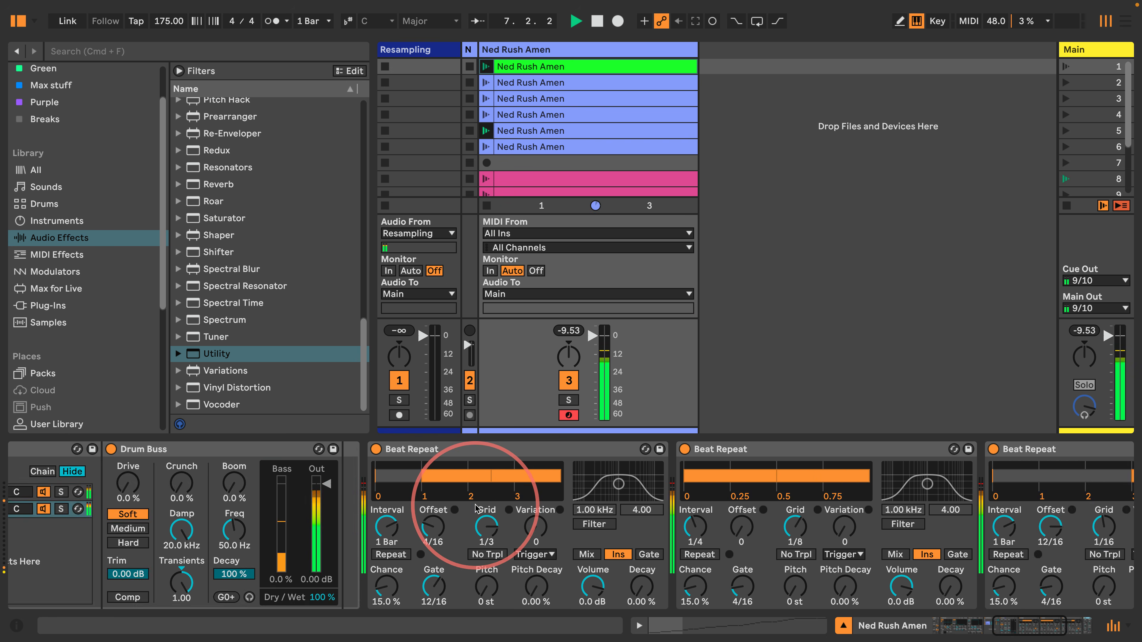
# Lower the rack's OTT chain volume to -4.0 dB
pyautogui.click(342, 491)
pyautogui.moveTo(400, 491); pyautogui.dragTo(395, 512)
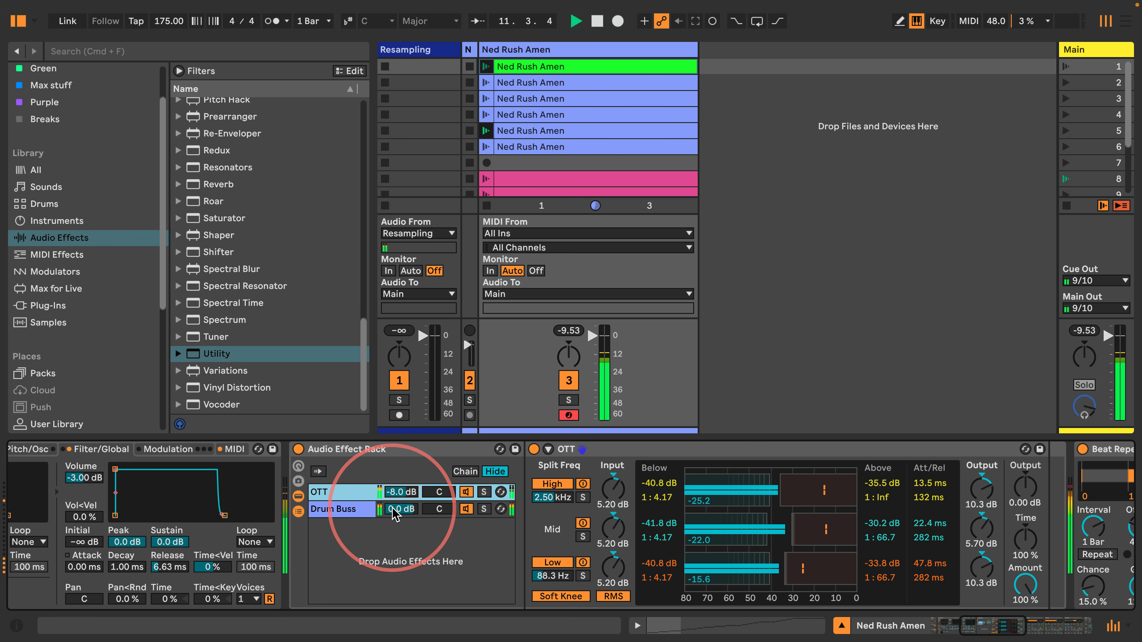
pyautogui.moveTo(394, 514); pyautogui.dragTo(395, 514)
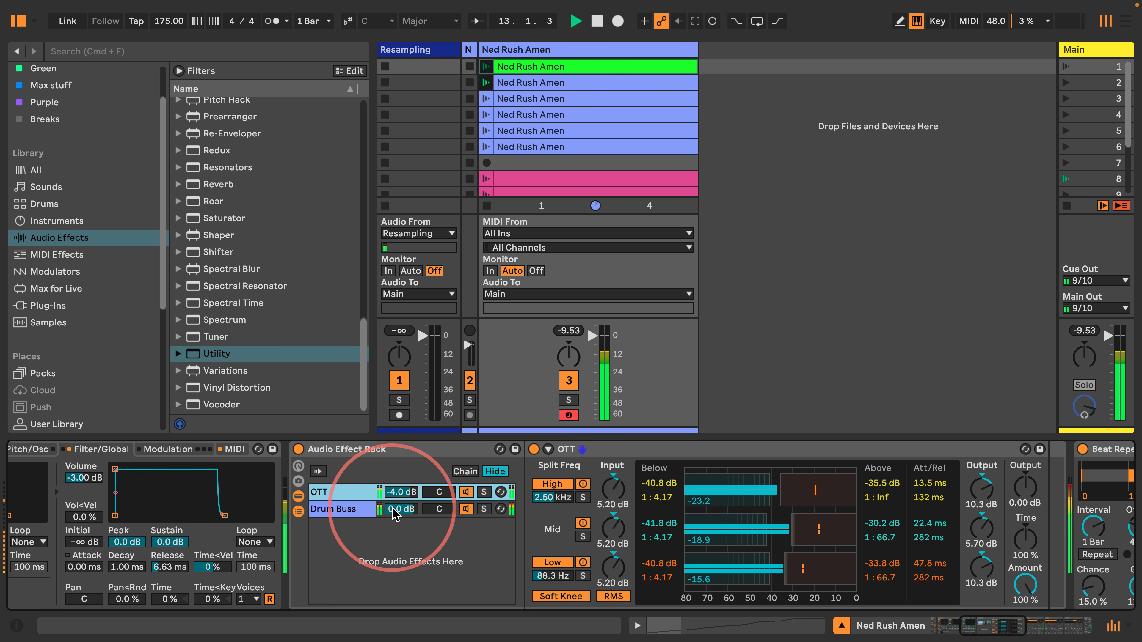
# Raise the Utility gain to -5.00 dB and narrow the browser
pyautogui.hscroll(10, 397, 522)
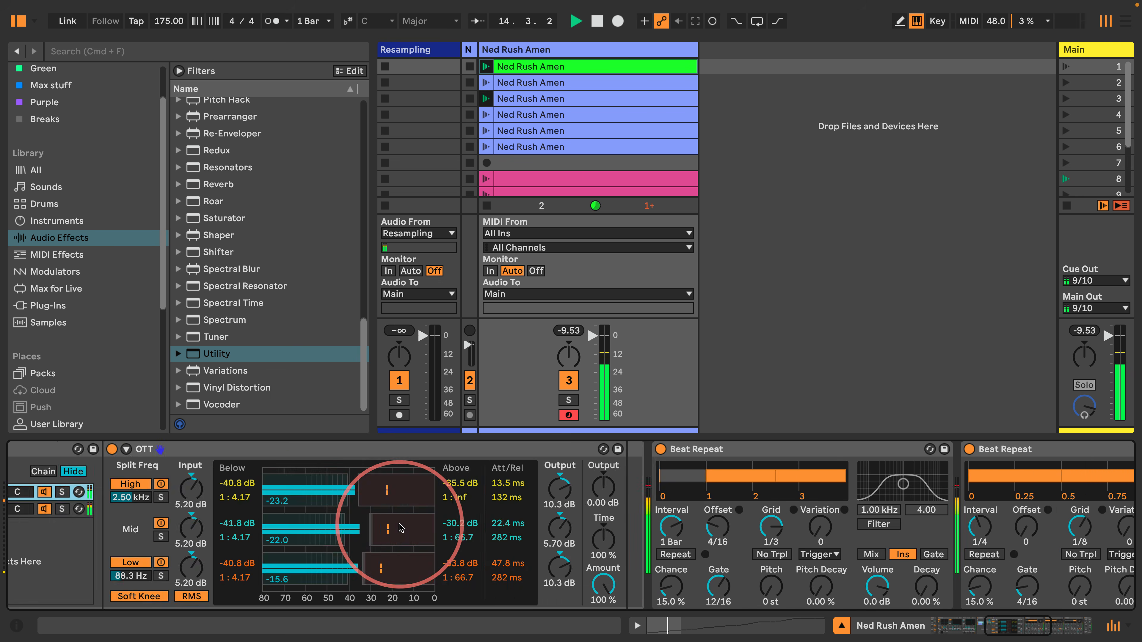
pyautogui.hscroll(8, 401, 531)
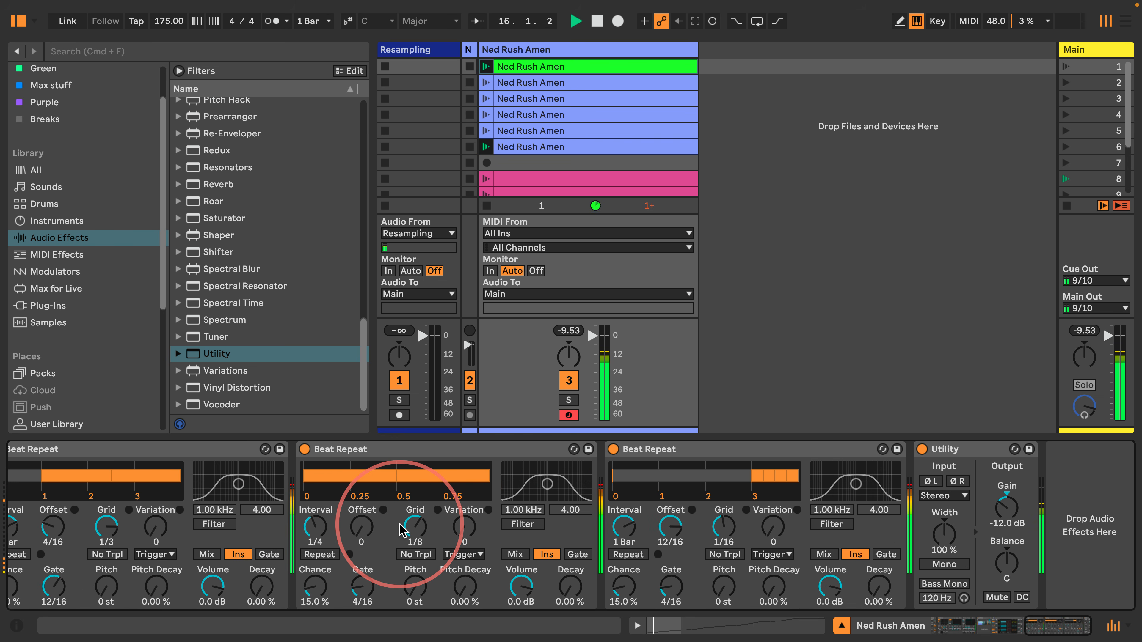
pyautogui.moveTo(1004, 512); pyautogui.dragTo(1004, 507)
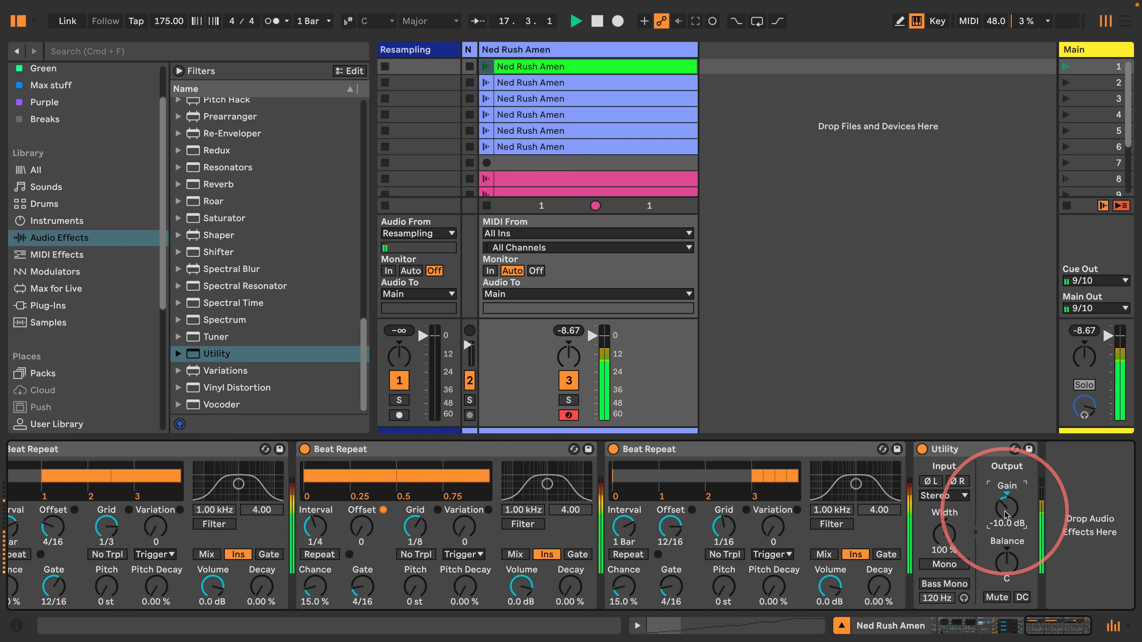
pyautogui.press('Up')
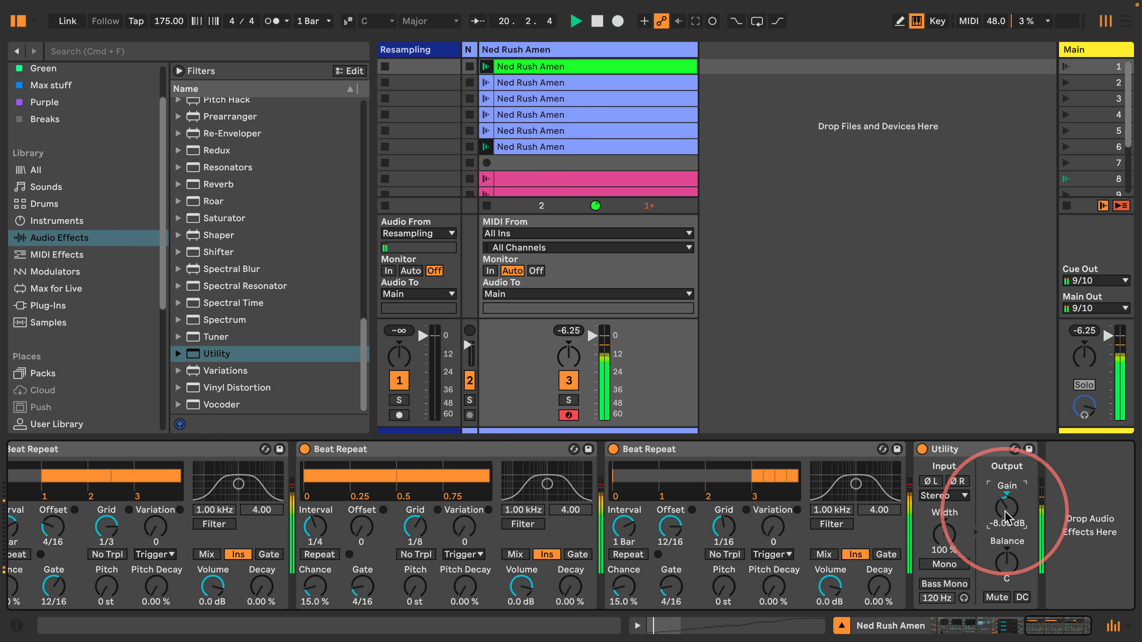
pyautogui.press('Up')
pyautogui.press('Up')
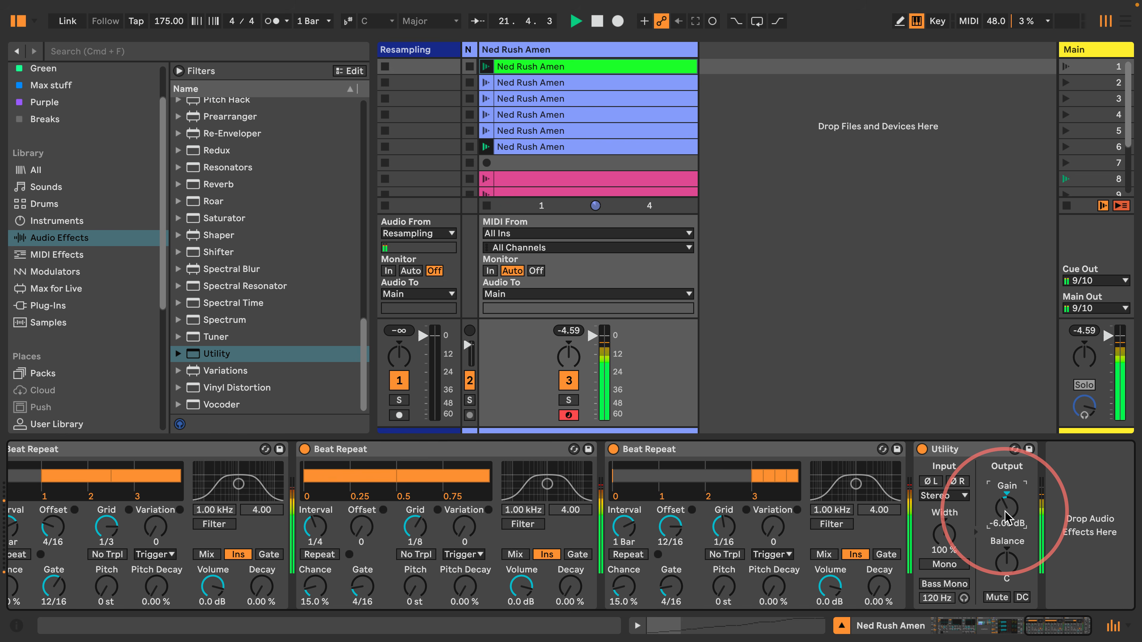
pyautogui.press('Up')
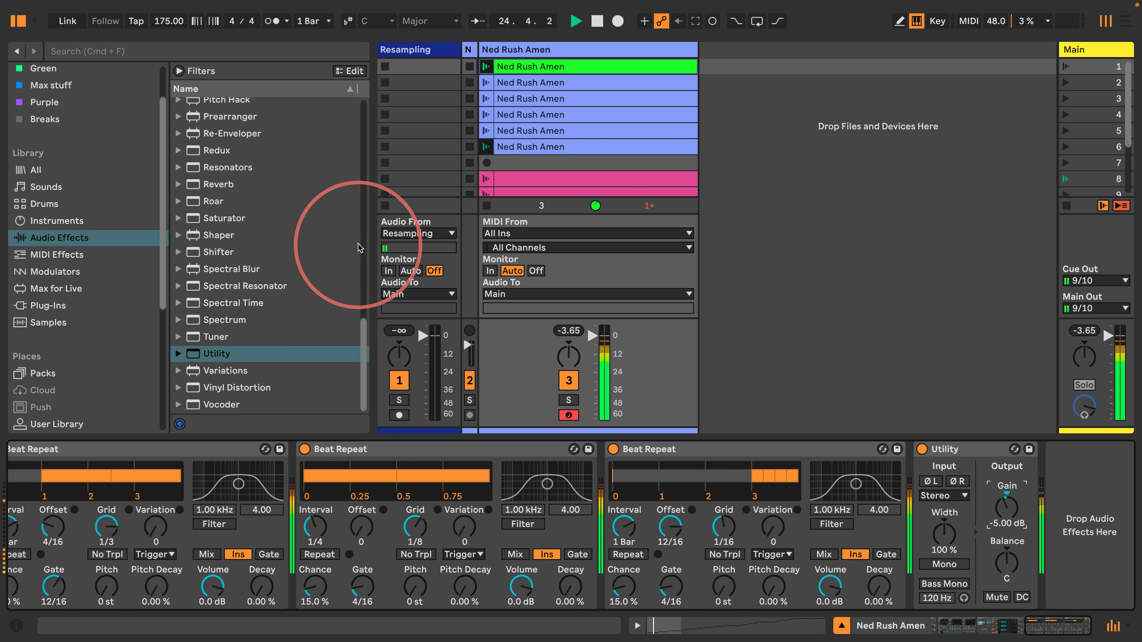
pyautogui.moveTo(370, 201); pyautogui.dragTo(312, 200)
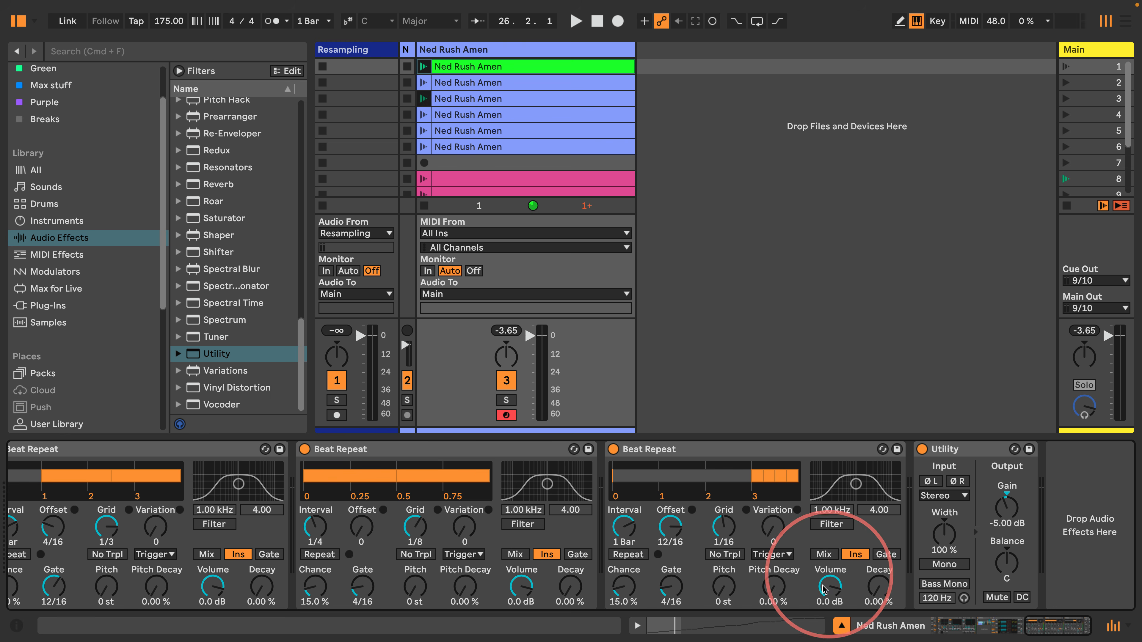
# Hide the device view and mixer, then select scenes 1 and 8 and empty Resampling slots
pyautogui.click(840, 625)
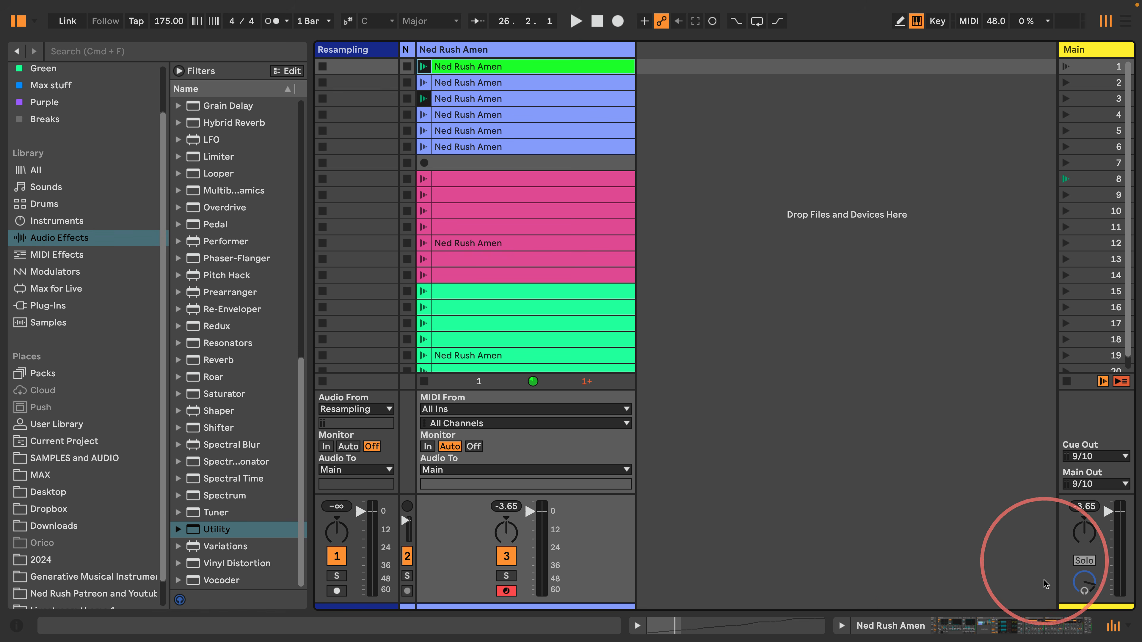
pyautogui.click(1113, 626)
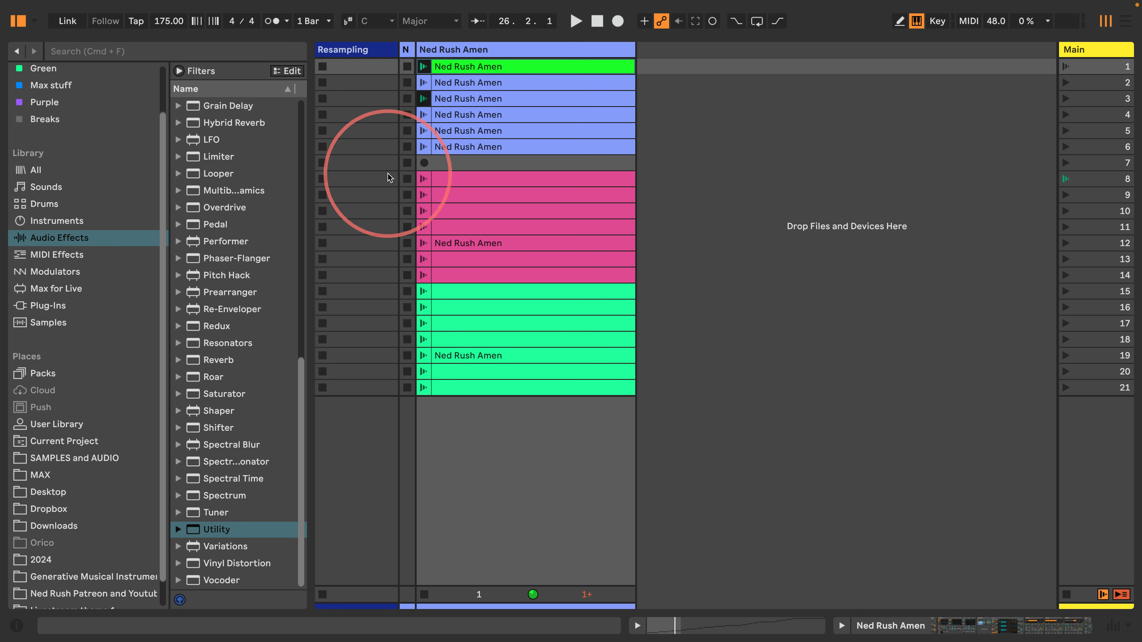
pyautogui.click(1081, 68)
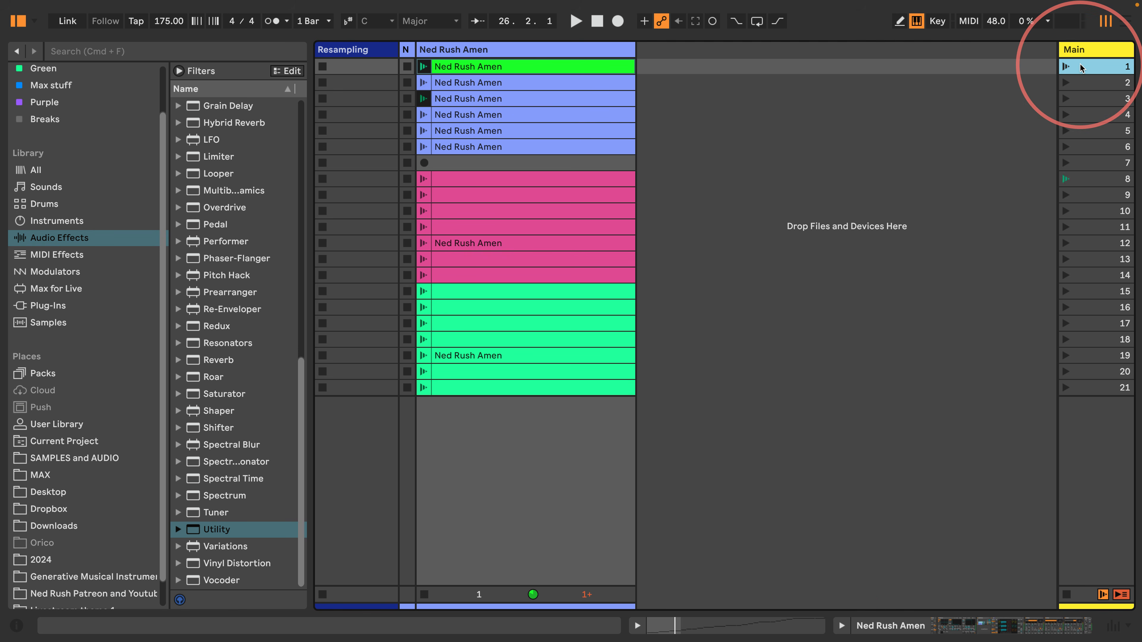
pyautogui.click(1079, 178)
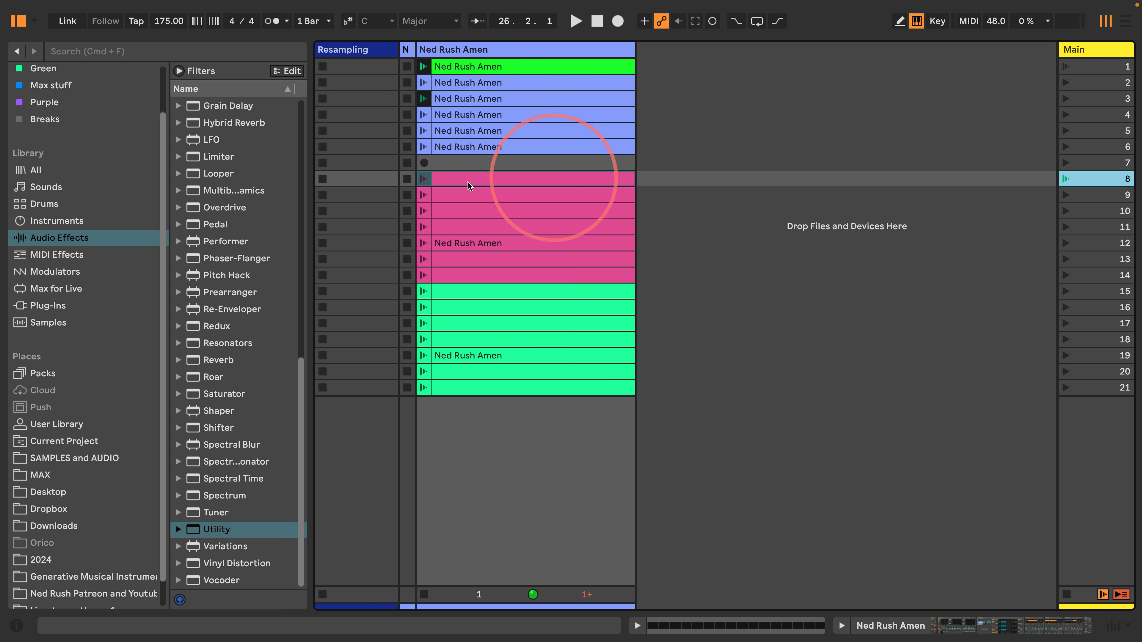
pyautogui.click(348, 180)
pyautogui.click(351, 68)
pyautogui.click(354, 195)
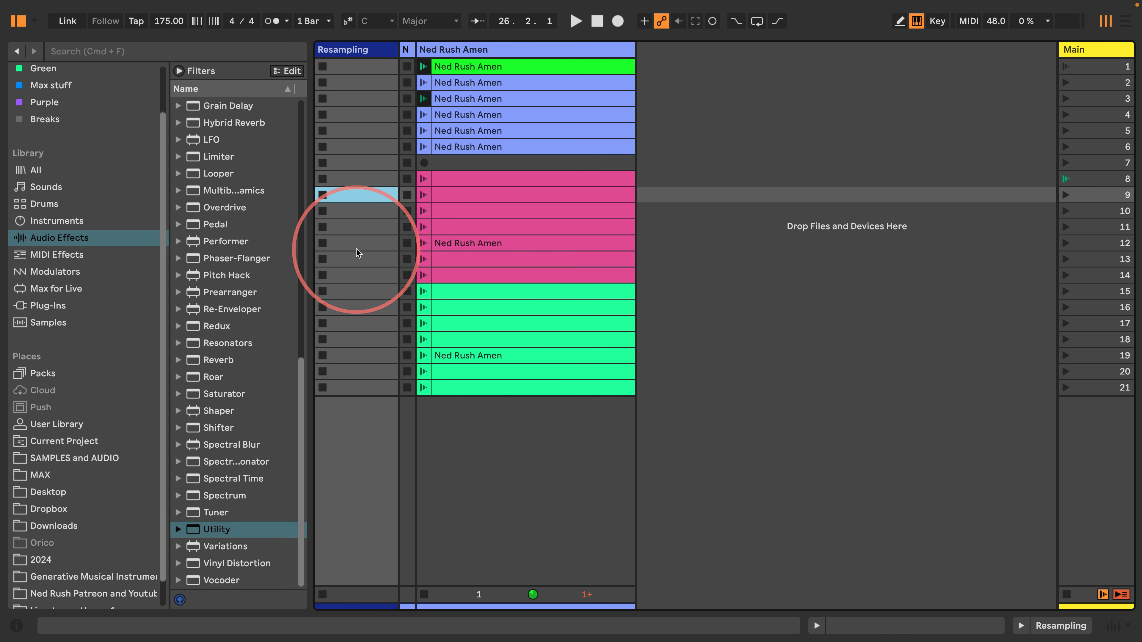
pyautogui.click(356, 247)
pyautogui.click(356, 384)
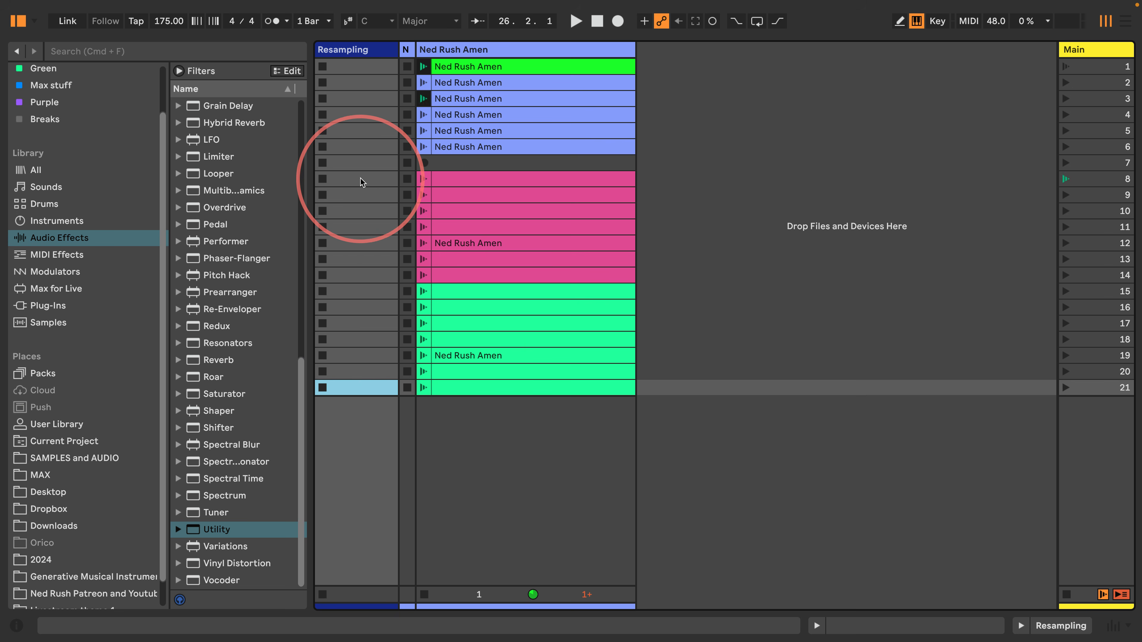
# Arm the Resampling track and record a new Resampling clip
pyautogui.click(1114, 627)
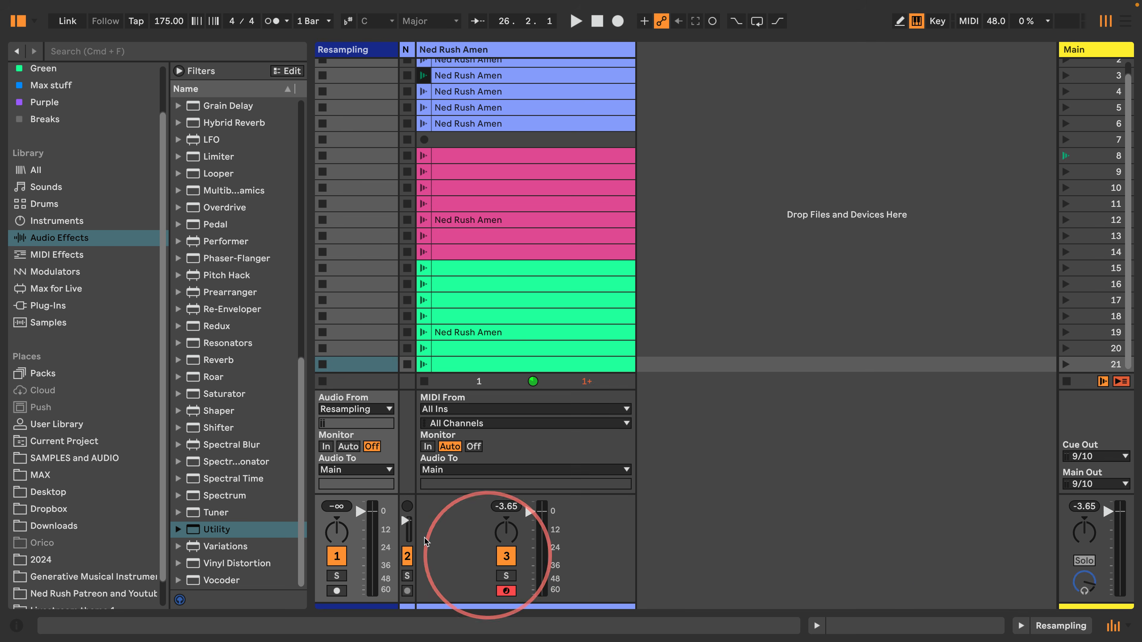
pyautogui.click(337, 591)
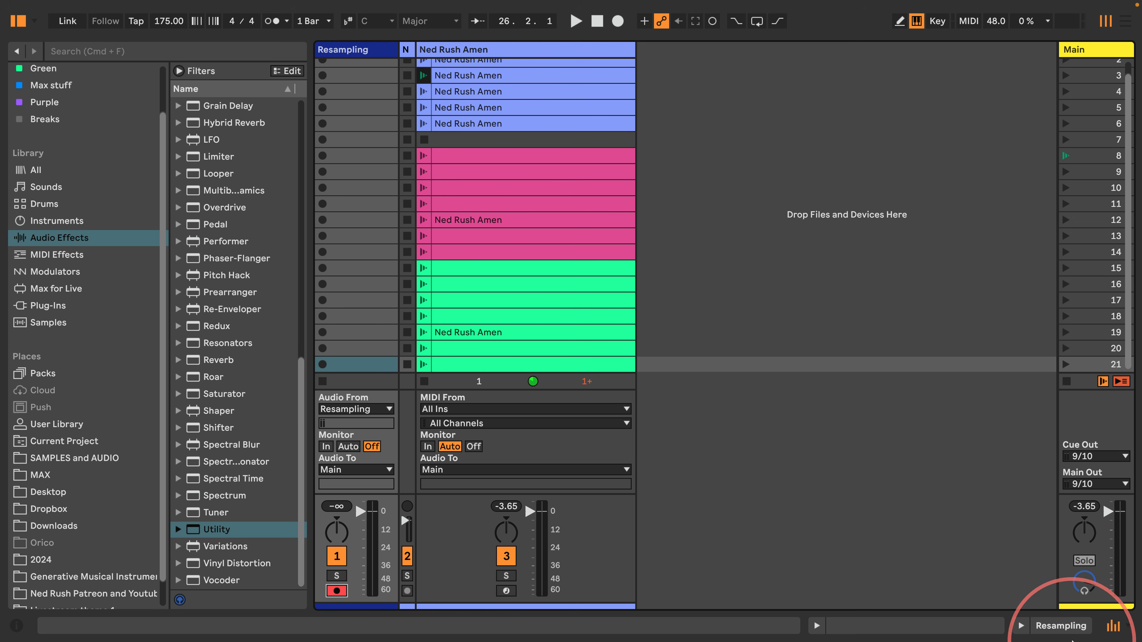
pyautogui.click(1114, 626)
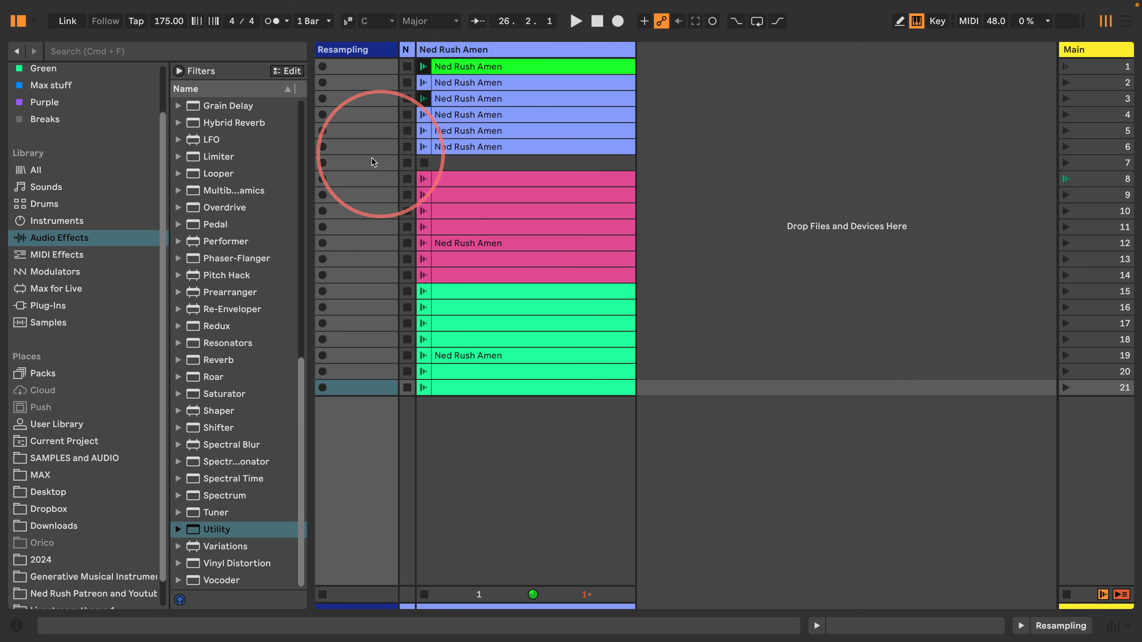
pyautogui.click(322, 163)
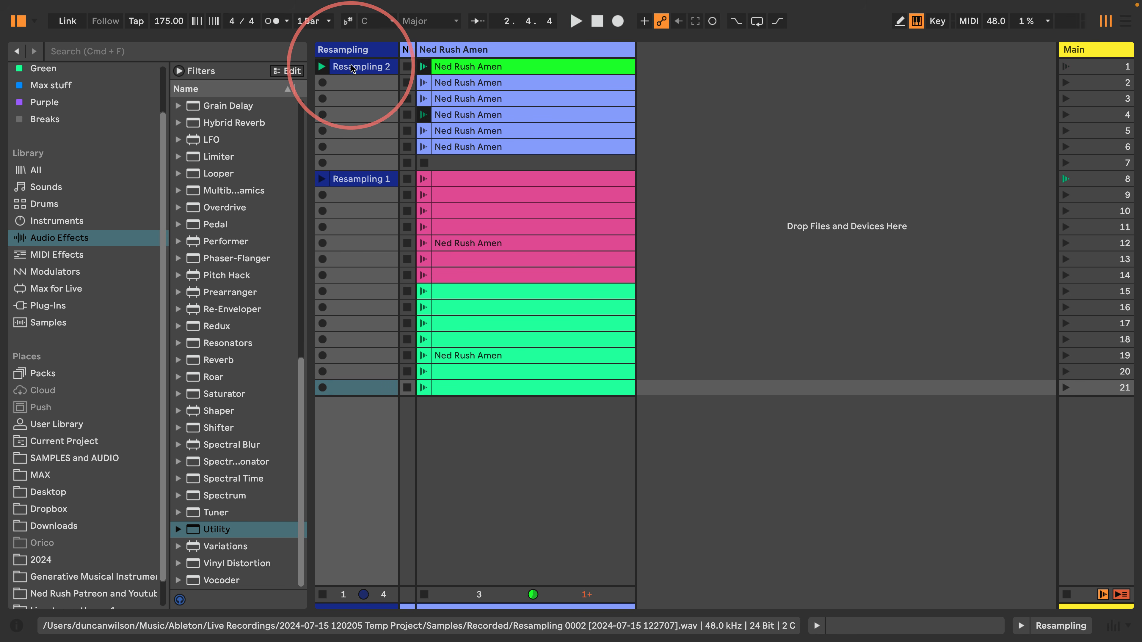
# Launch scene 1 and delete the Resampling 1 and Resampling 2 clips
pyautogui.click(1102, 68)
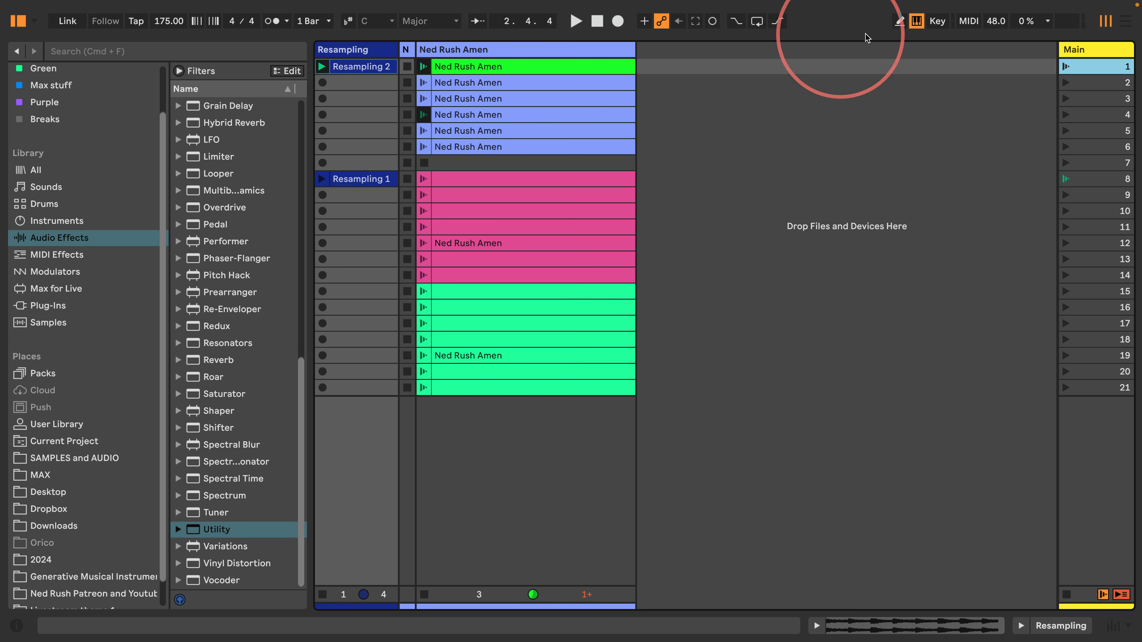
pyautogui.rightClick(1111, 71)
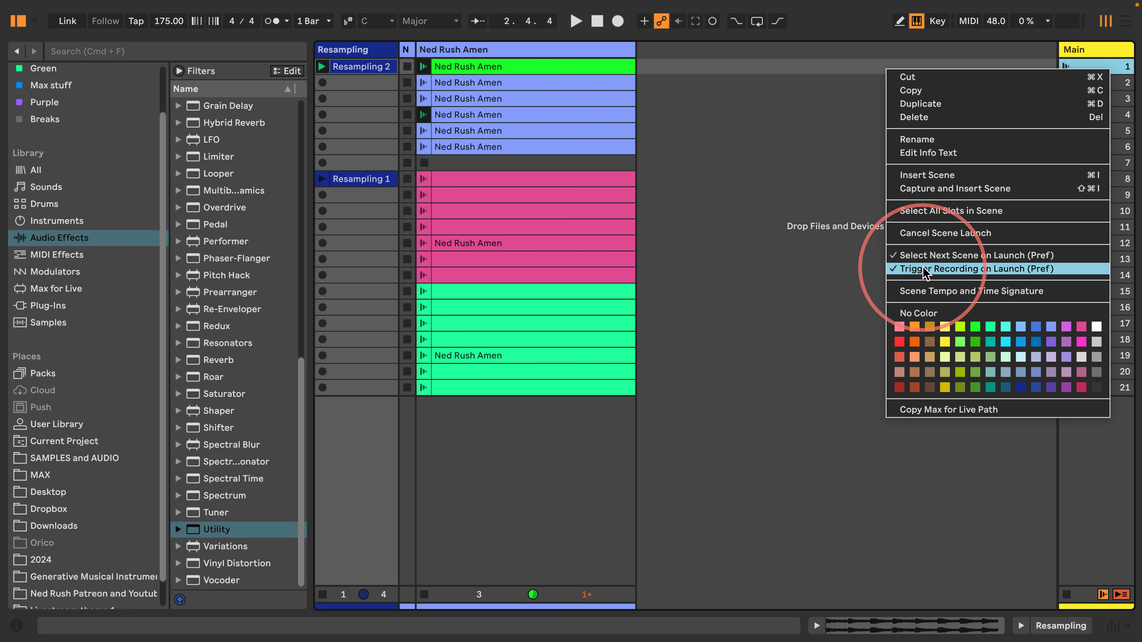
pyautogui.press('Escape')
pyautogui.click(357, 179)
pyautogui.press('Delete')
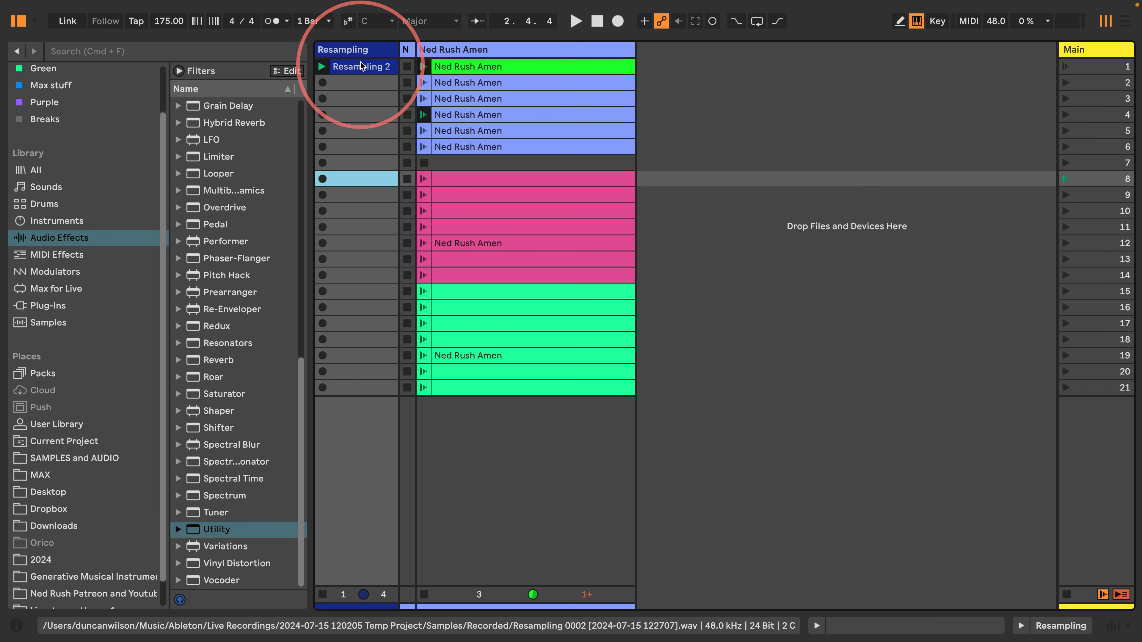
pyautogui.click(360, 66)
pyautogui.press('Delete')
# Insert a new scene 22 and remove the stop buttons from Resampling slots 1–21
pyautogui.click(1092, 388)
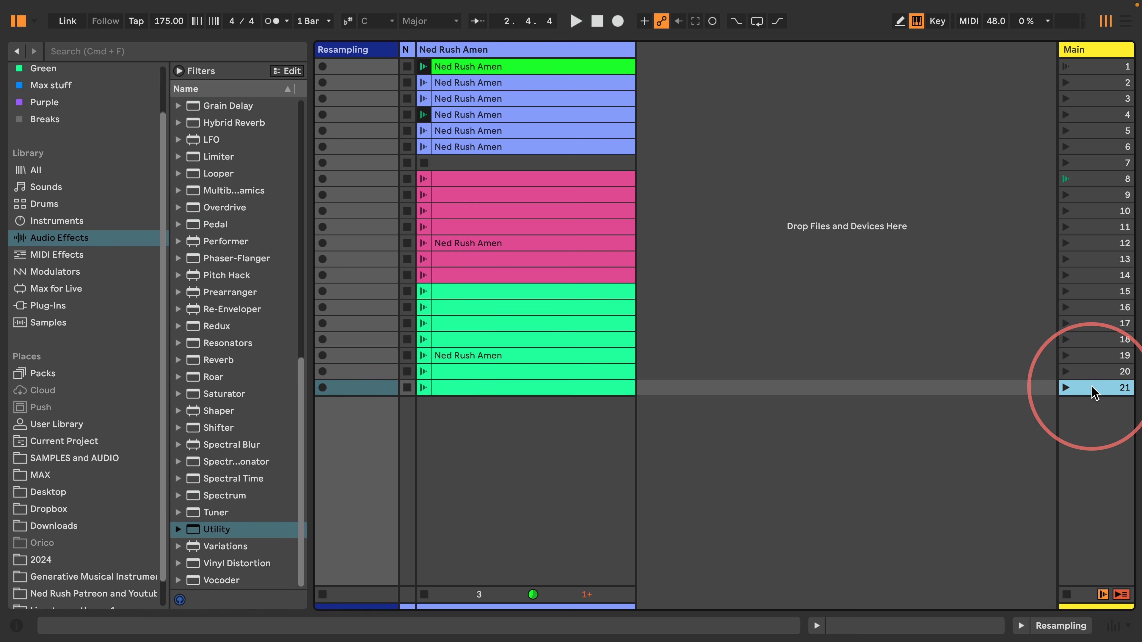
pyautogui.press('super+i')
pyautogui.click(356, 403)
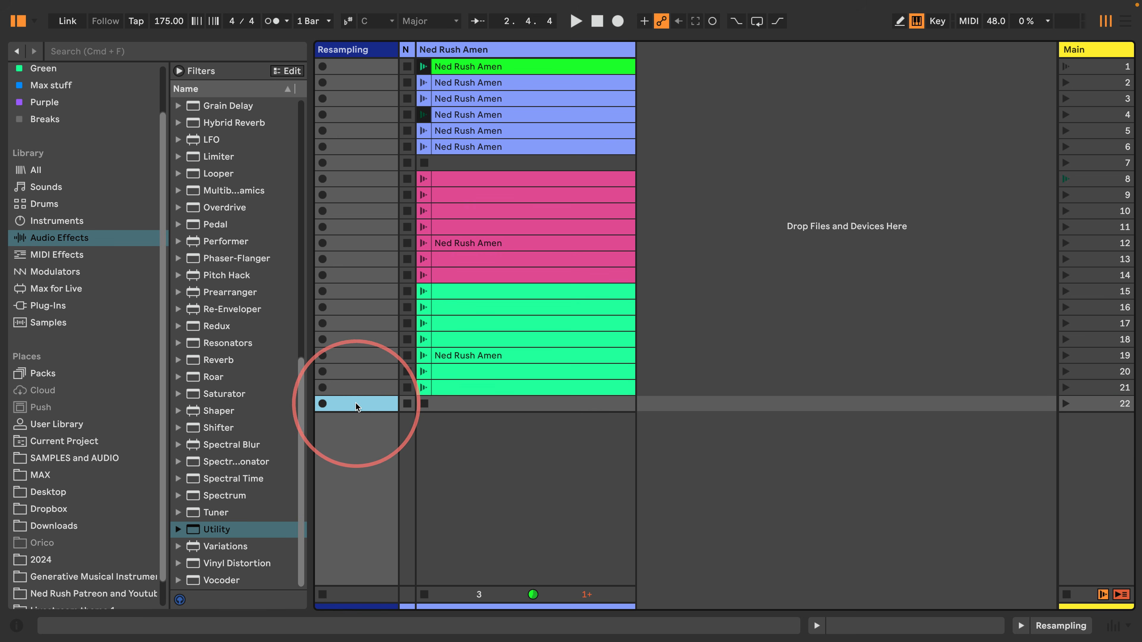
pyautogui.click(352, 385)
pyautogui.keyDown('shift'); pyautogui.click(351, 66); pyautogui.keyUp('shift')
pyautogui.rightClick(351, 67)
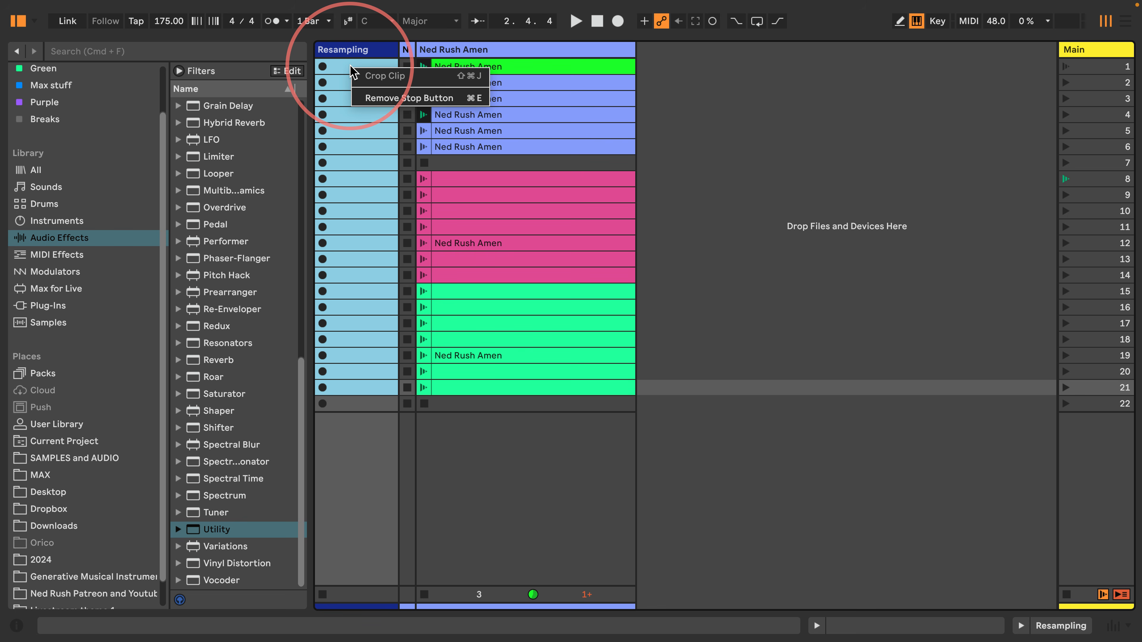
pyautogui.click(395, 98)
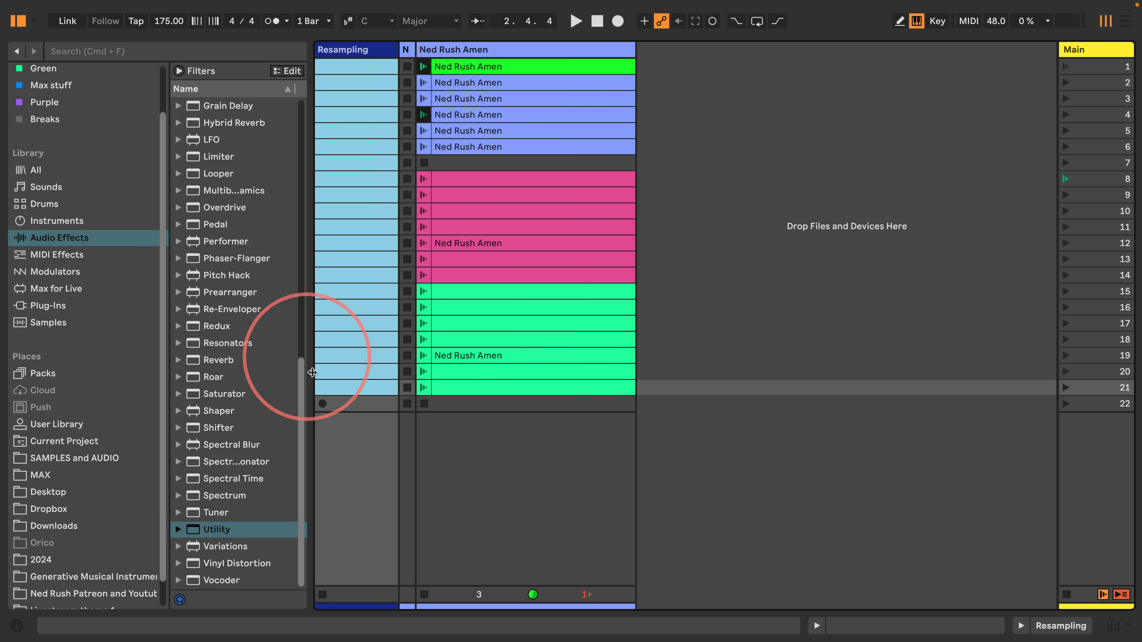
# Record into scene 22's Resampling slot, deleting the stray Resampling 3 clip
pyautogui.click(324, 404)
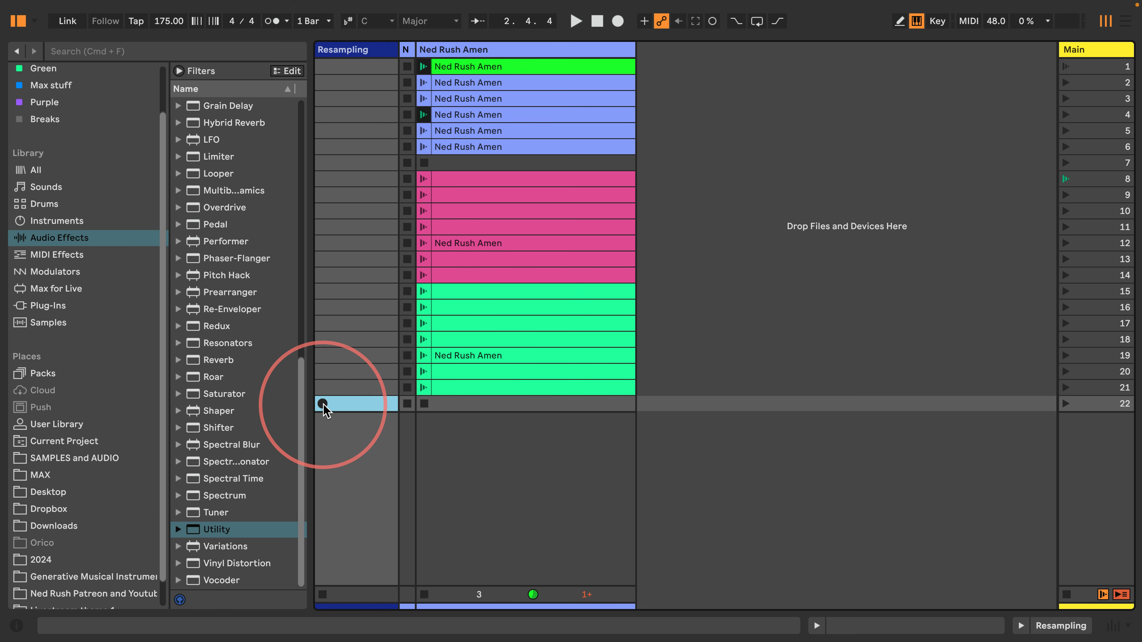
pyautogui.click(323, 404)
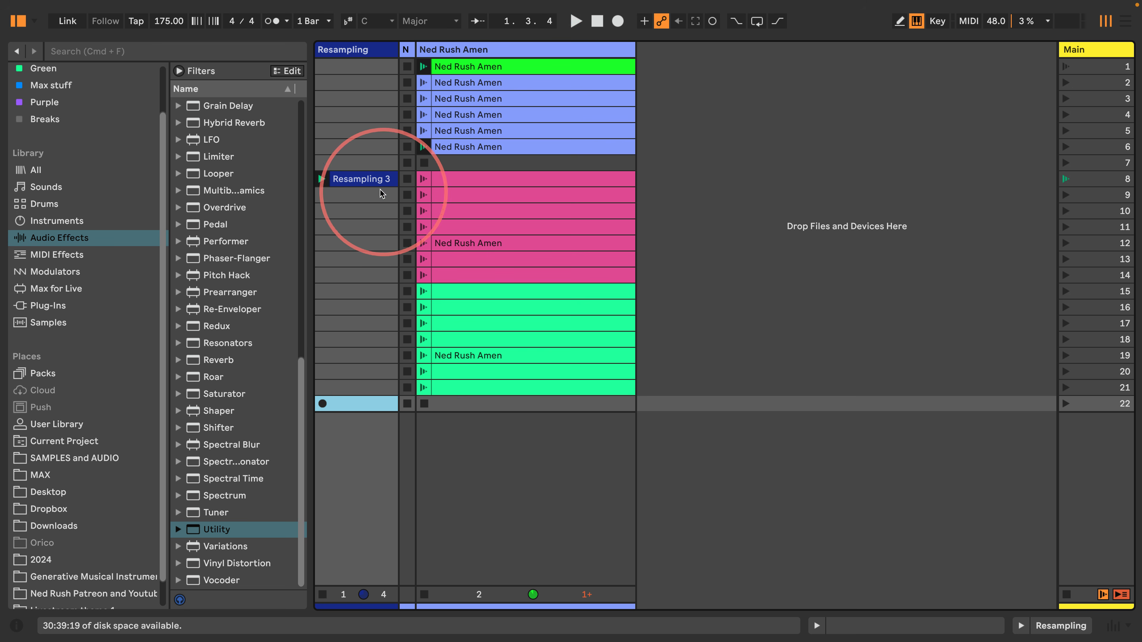
pyautogui.click(355, 180)
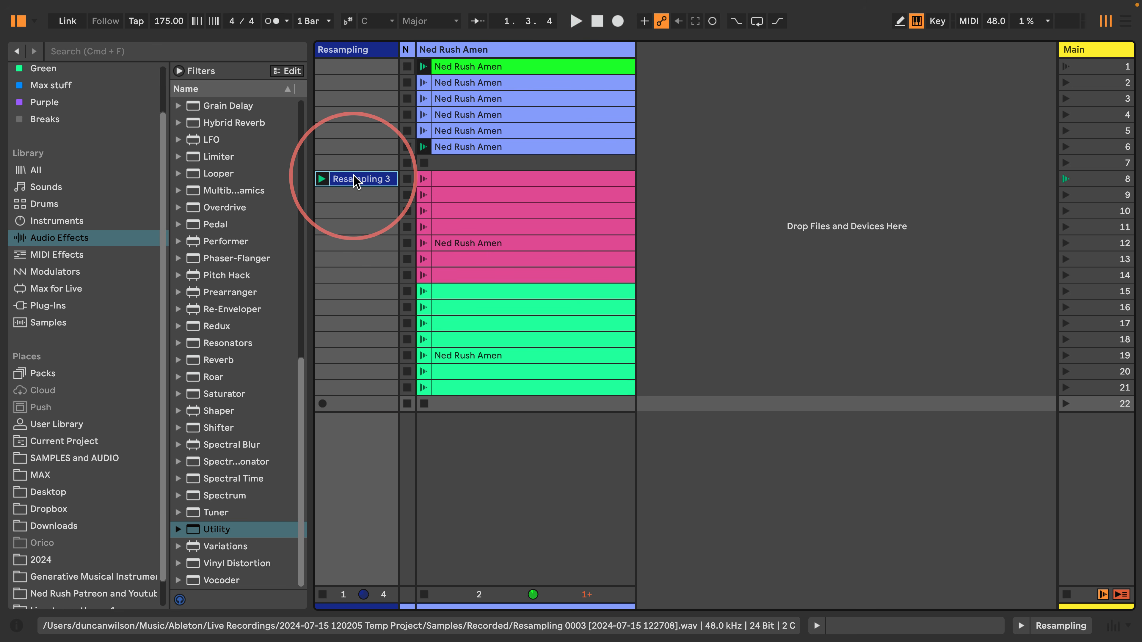
pyautogui.press('Delete')
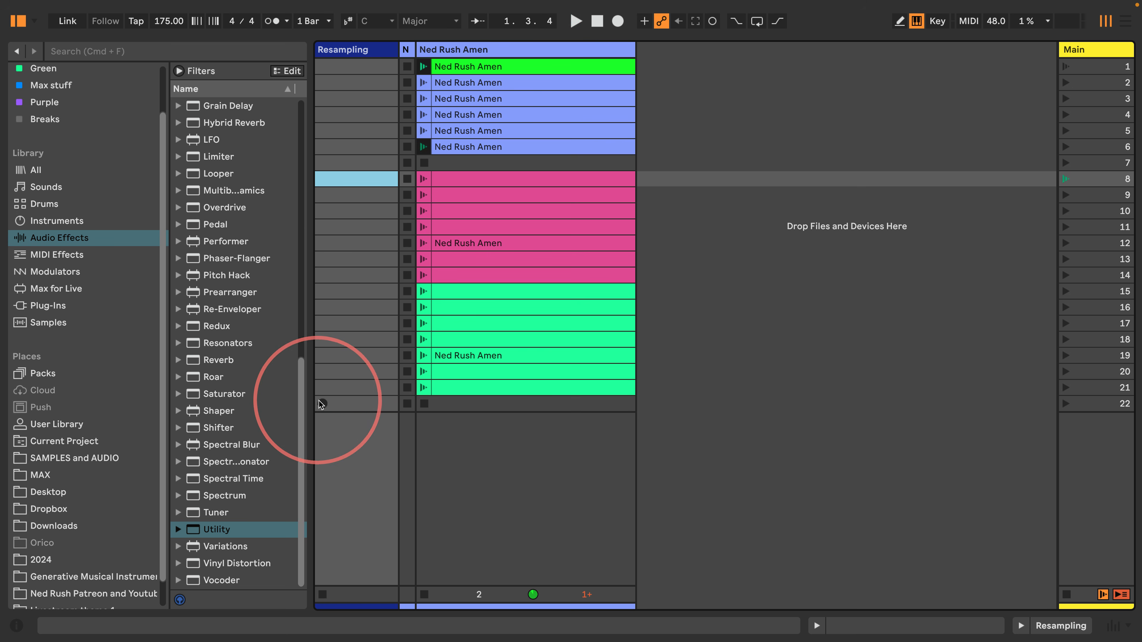
pyautogui.click(321, 405)
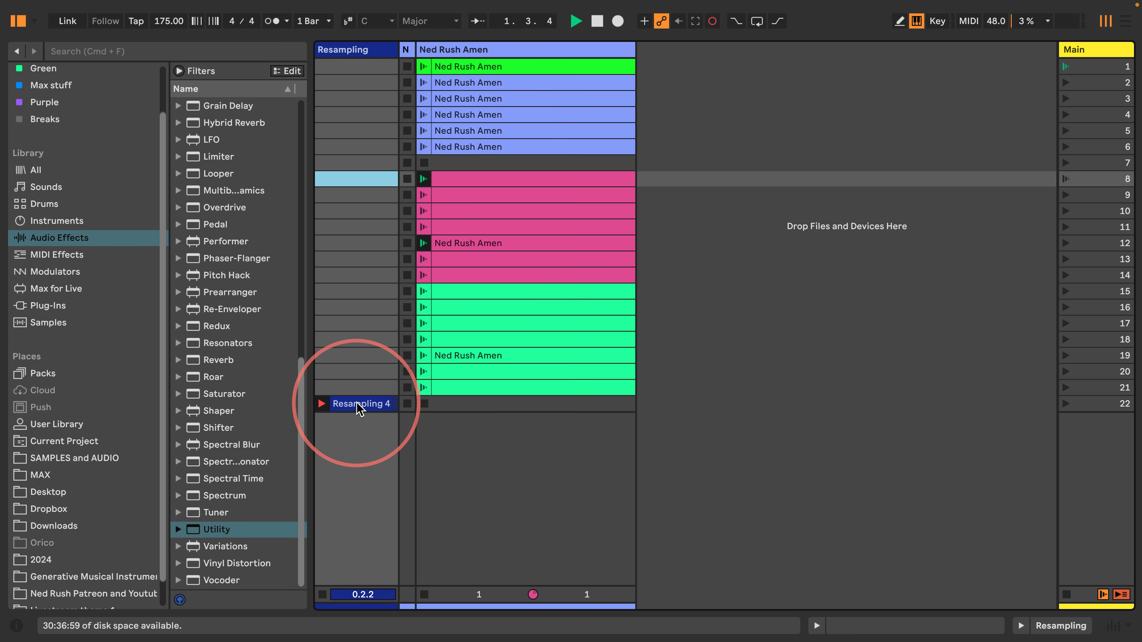
# Open the recording Resampling 4 clip in scene 22 to watch its waveform in Clip View
pyautogui.doubleClick(358, 404)
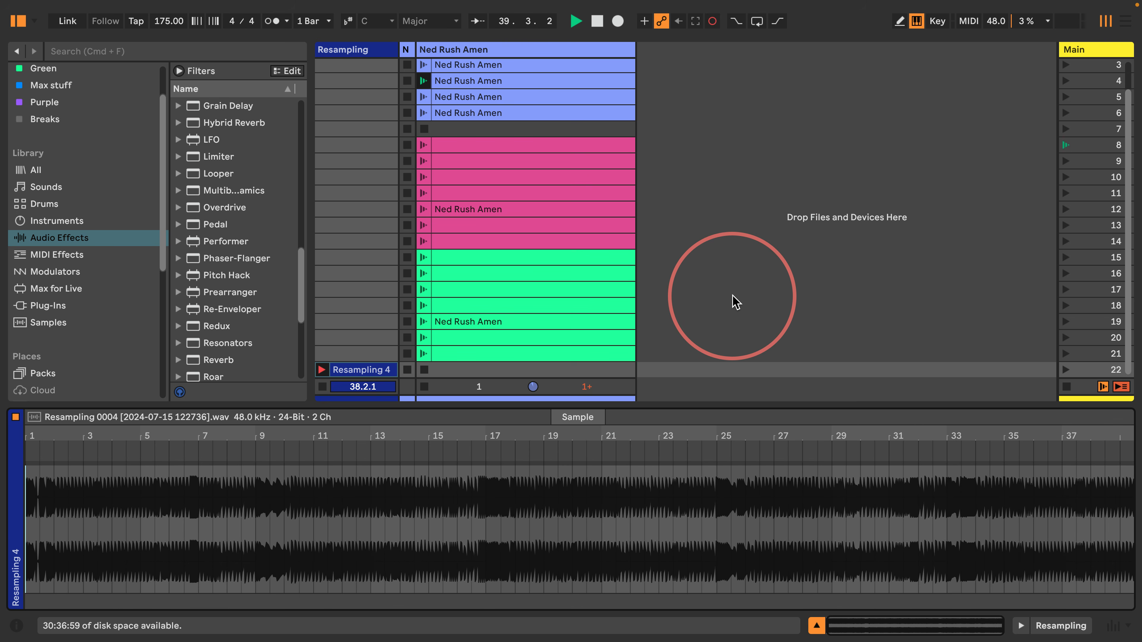
# Stop recording Resampling 4 and make bar 2 the clip's new 1.1.1 start
pyautogui.click(322, 387)
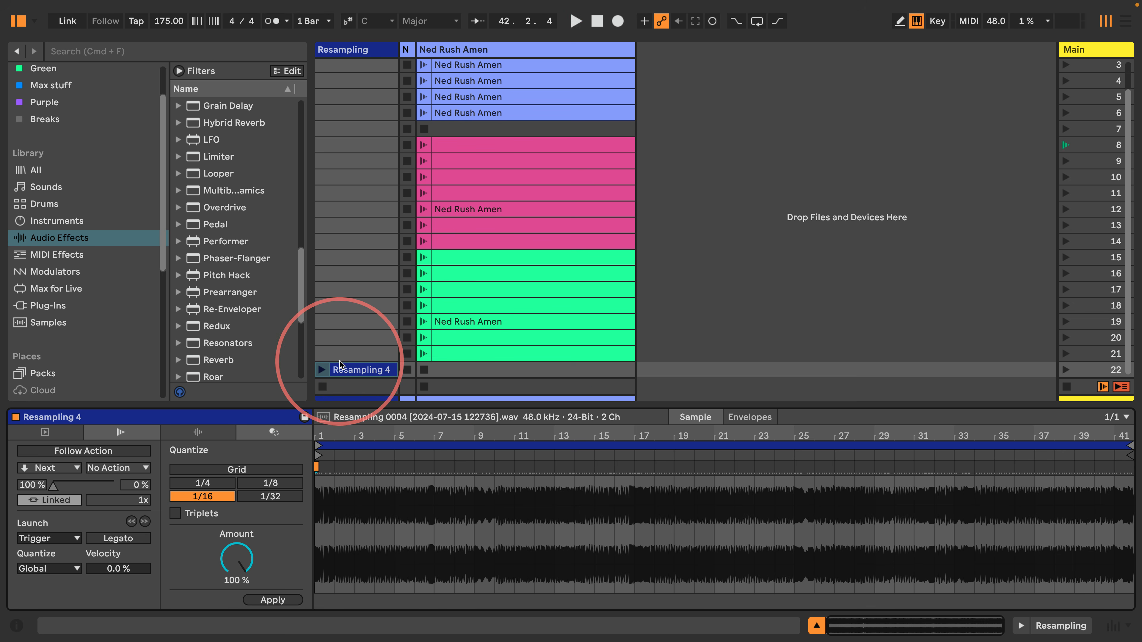
pyautogui.moveTo(320, 434); pyautogui.dragTo(320, 474)
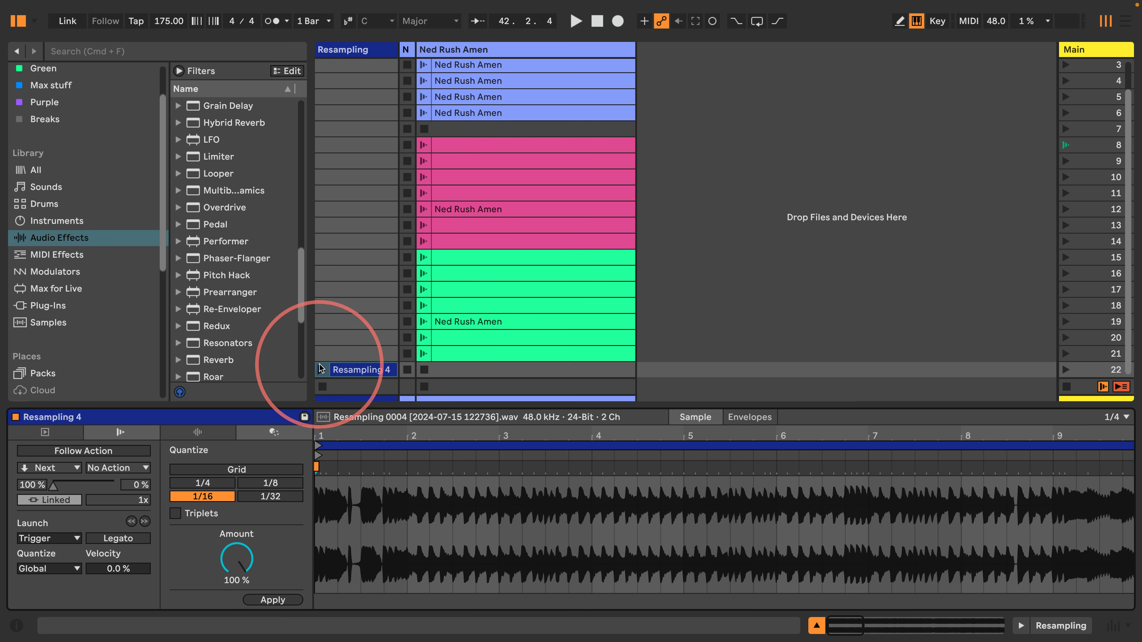
pyautogui.click(321, 370)
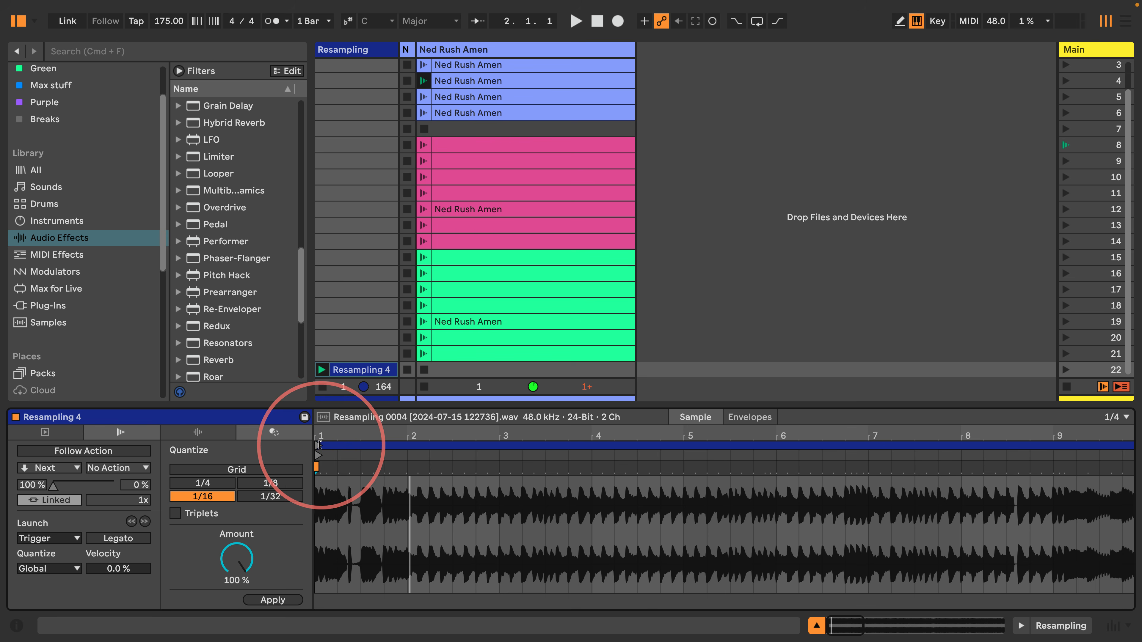
pyautogui.moveTo(318, 446)
pyautogui.mouseDown()
pyautogui.moveTo(410, 452)
pyautogui.moveTo(375, 408)
pyautogui.mouseUp()
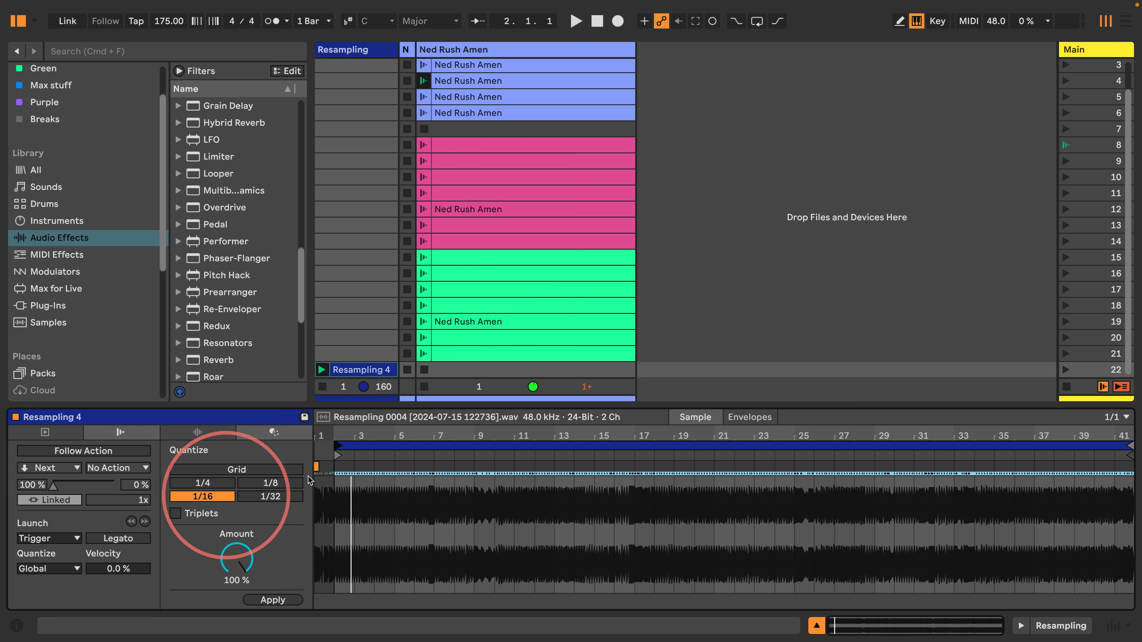
pyautogui.rightClick(335, 450)
pyautogui.click(347, 459)
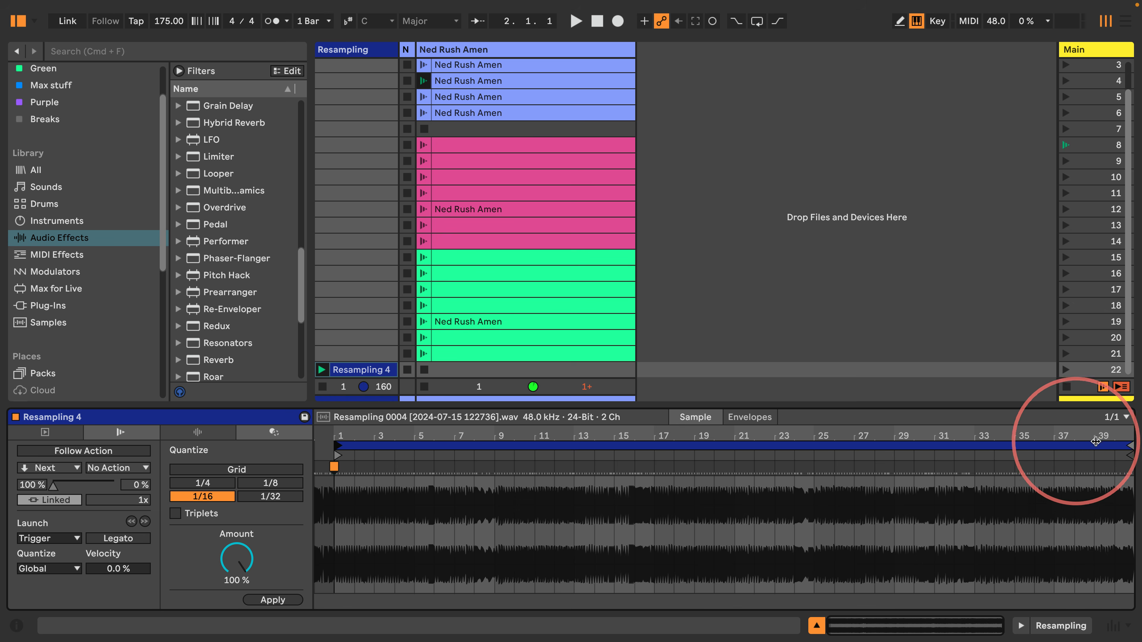
# End the loop at bar 33, crop the sample to those 32 bars, and close clip details
pyautogui.moveTo(1129, 446); pyautogui.dragTo(973, 446)
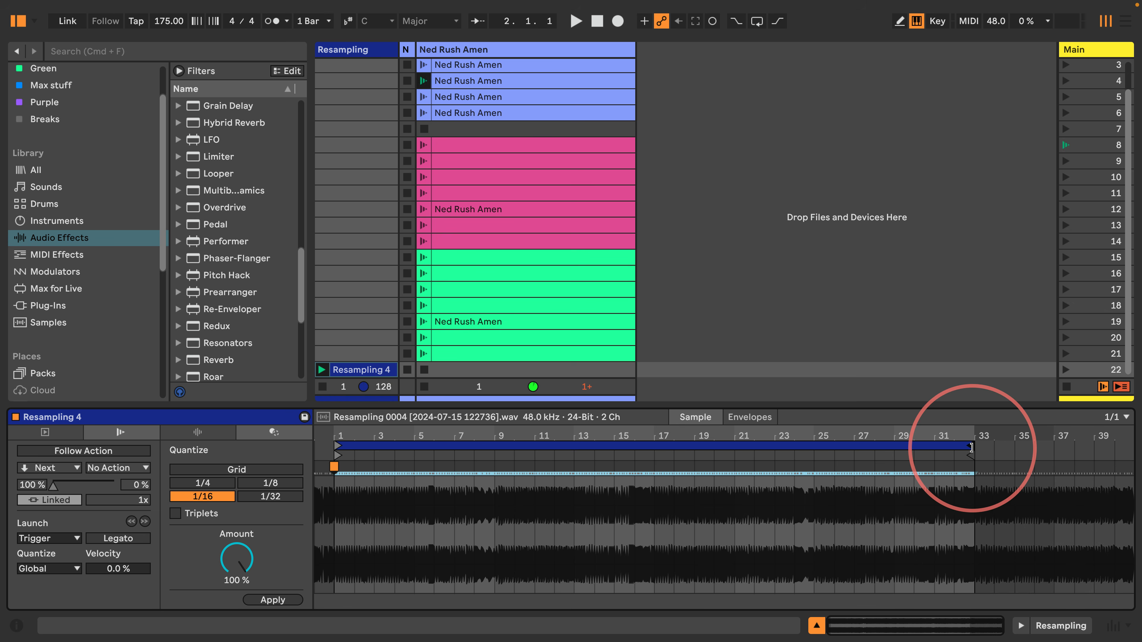
pyautogui.click(970, 447)
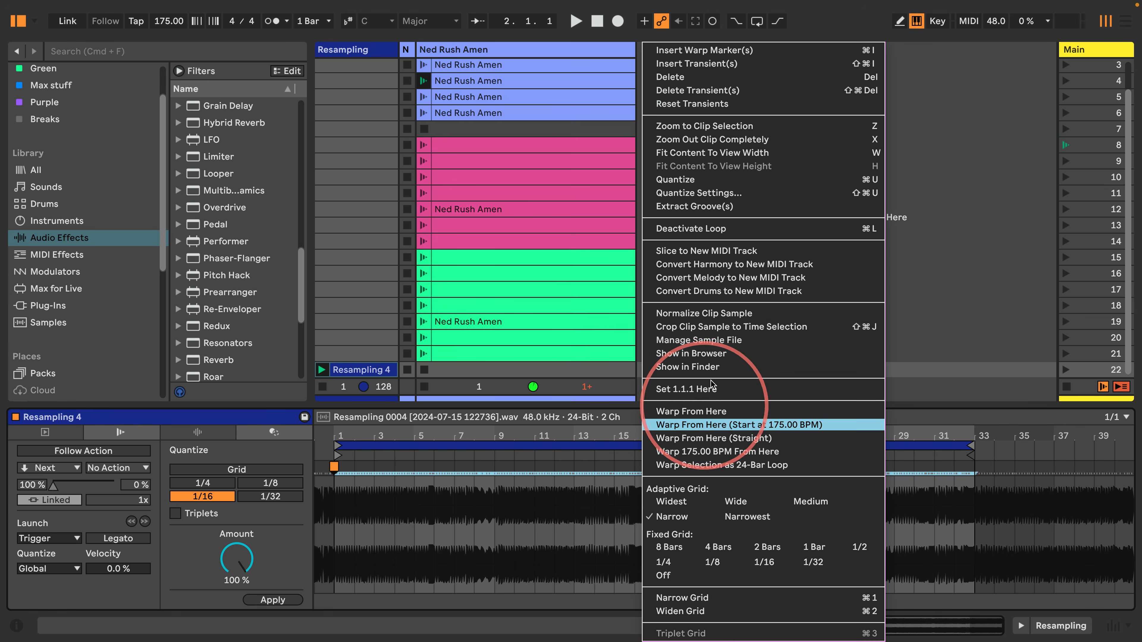
pyautogui.click(692, 327)
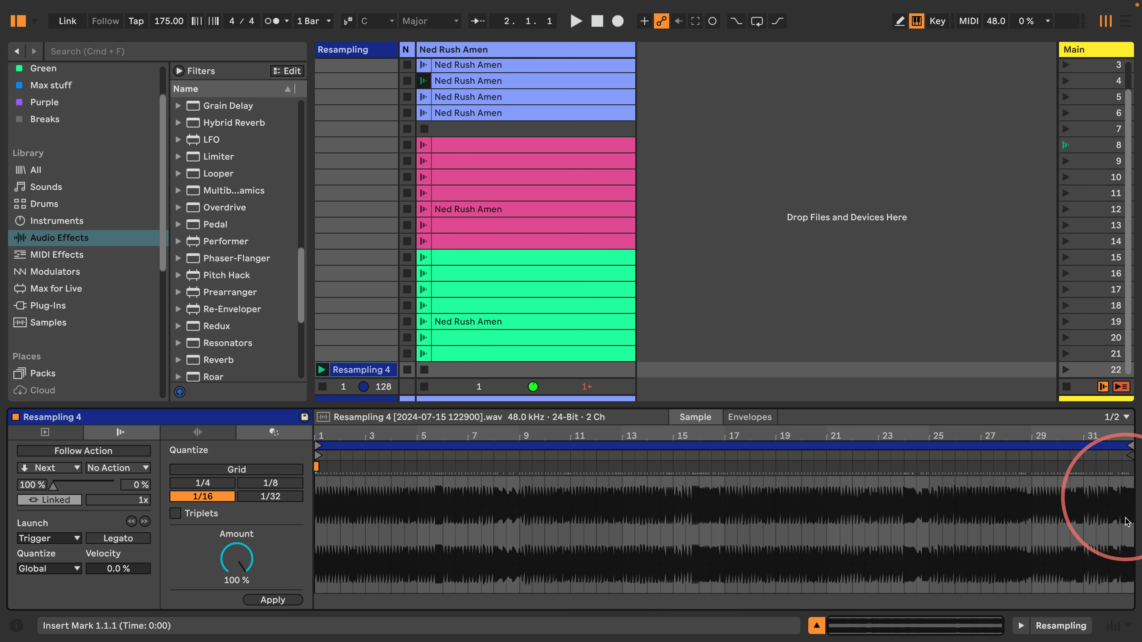
pyautogui.click(816, 626)
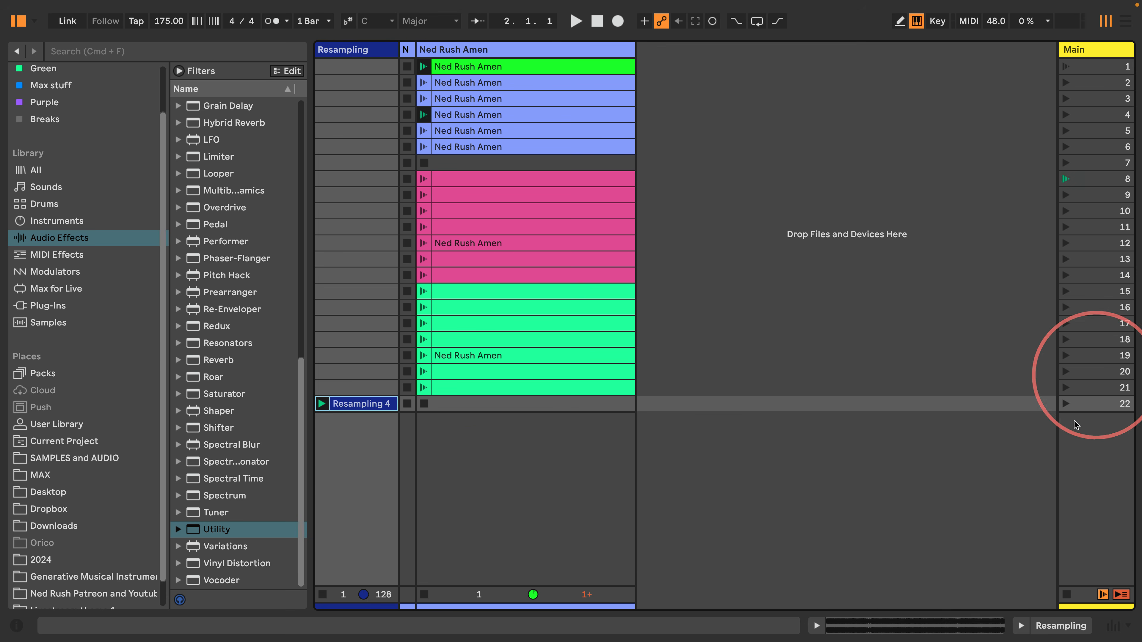
# Stop all clips, then relaunch and select only the cropped Resampling 4 clip
pyautogui.click(1120, 595)
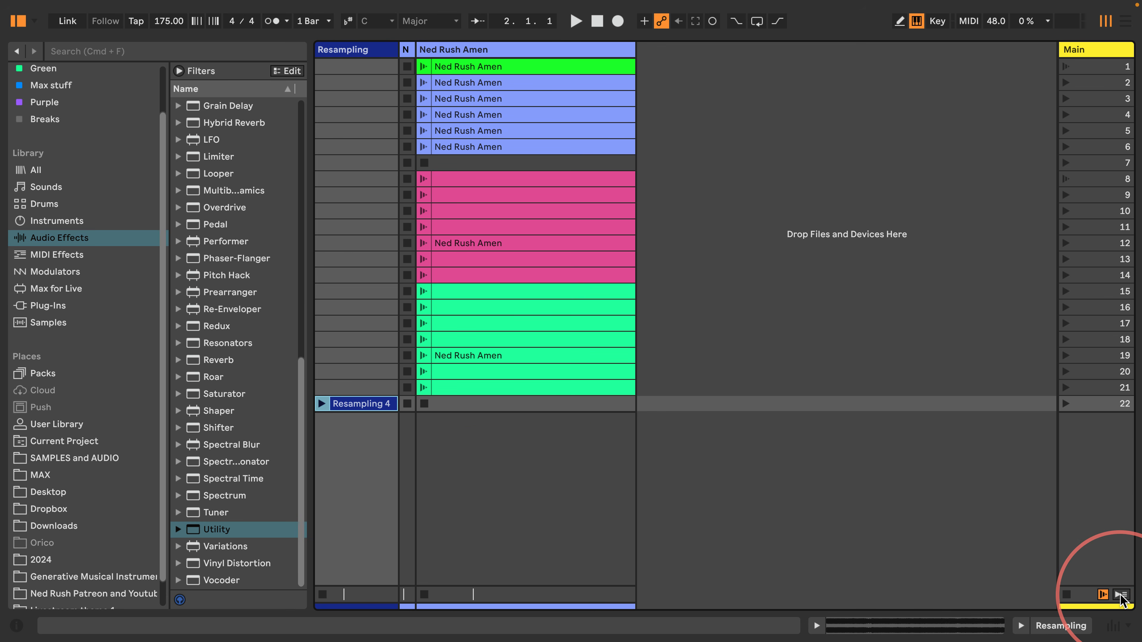
pyautogui.click(1103, 595)
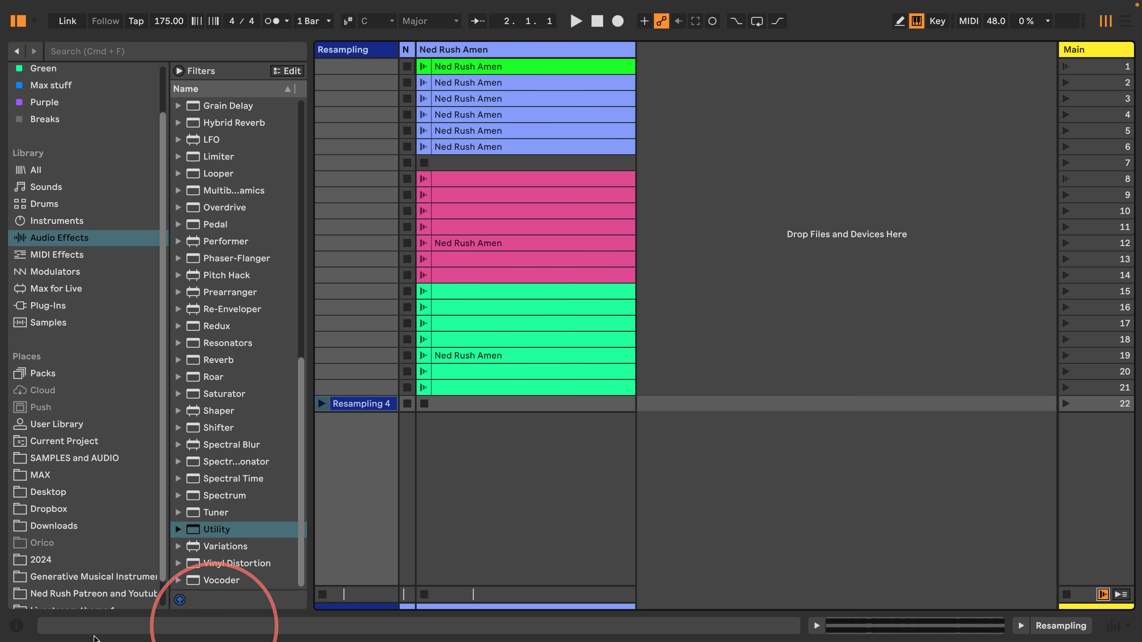
pyautogui.click(16, 627)
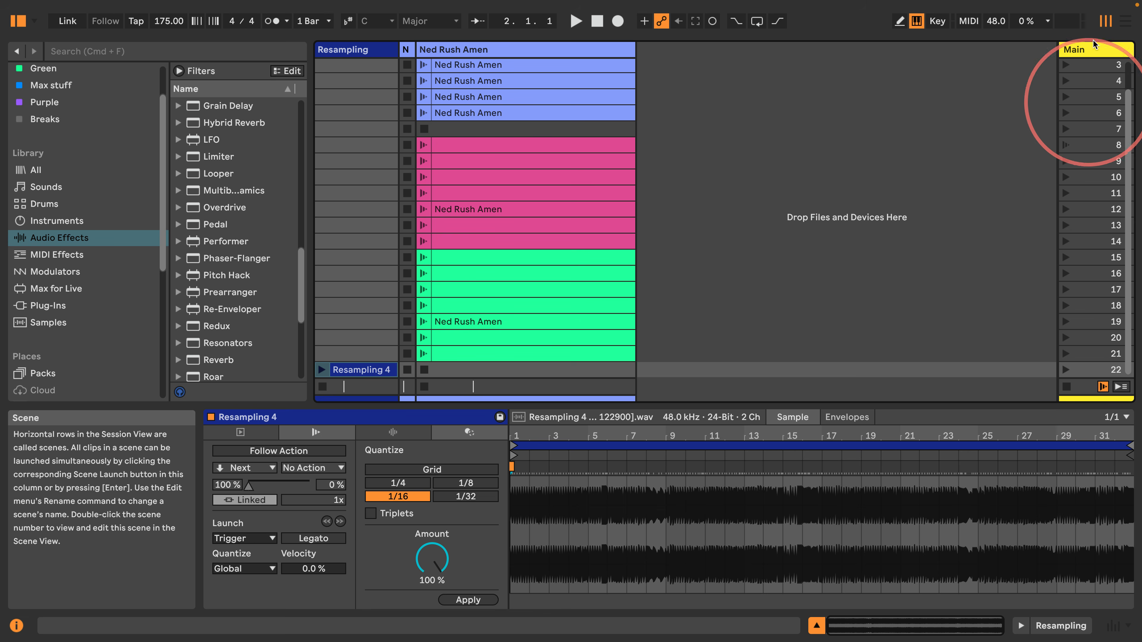
pyautogui.click(816, 626)
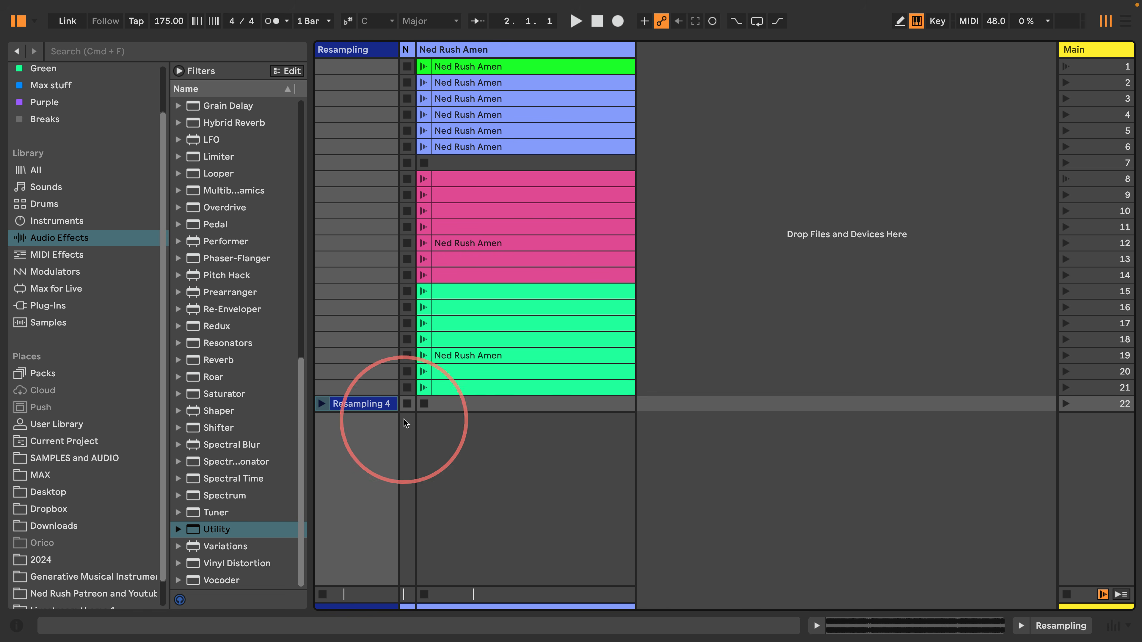
pyautogui.click(322, 404)
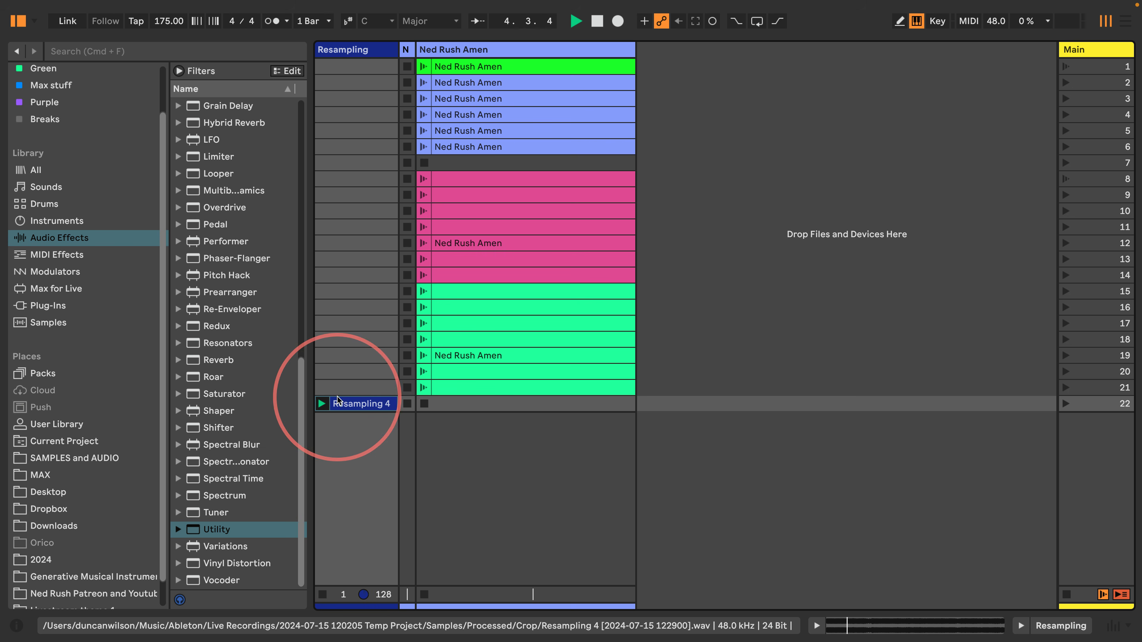
pyautogui.click(357, 403)
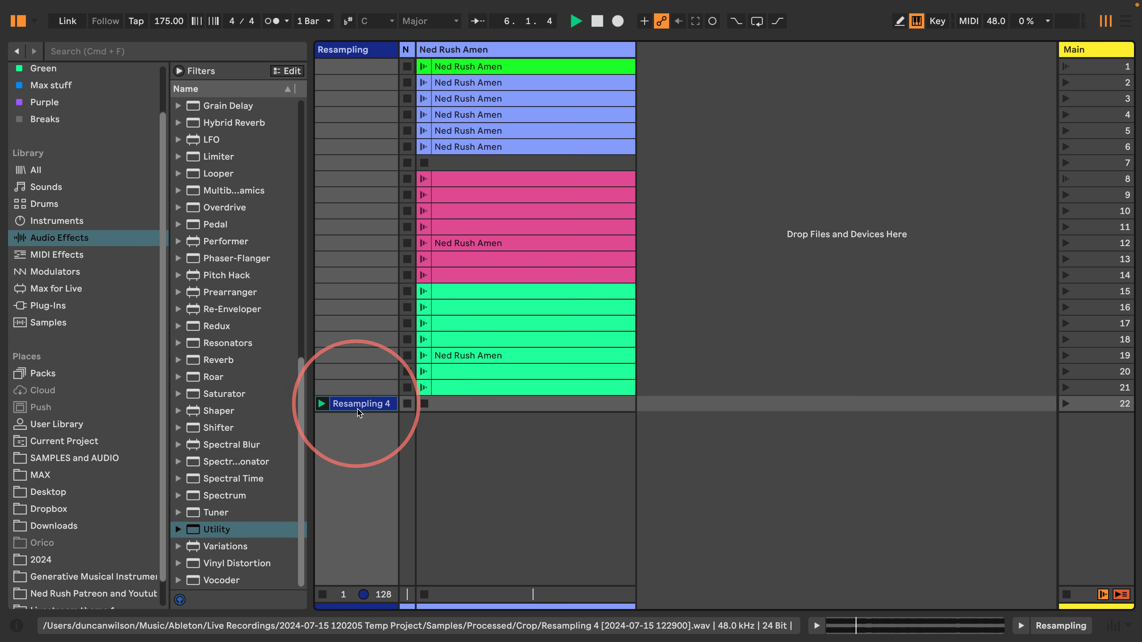
# Open Resampling 4's details, fit its full 32-bar waveform, hide the browser and stop playback
pyautogui.doubleClick(357, 406)
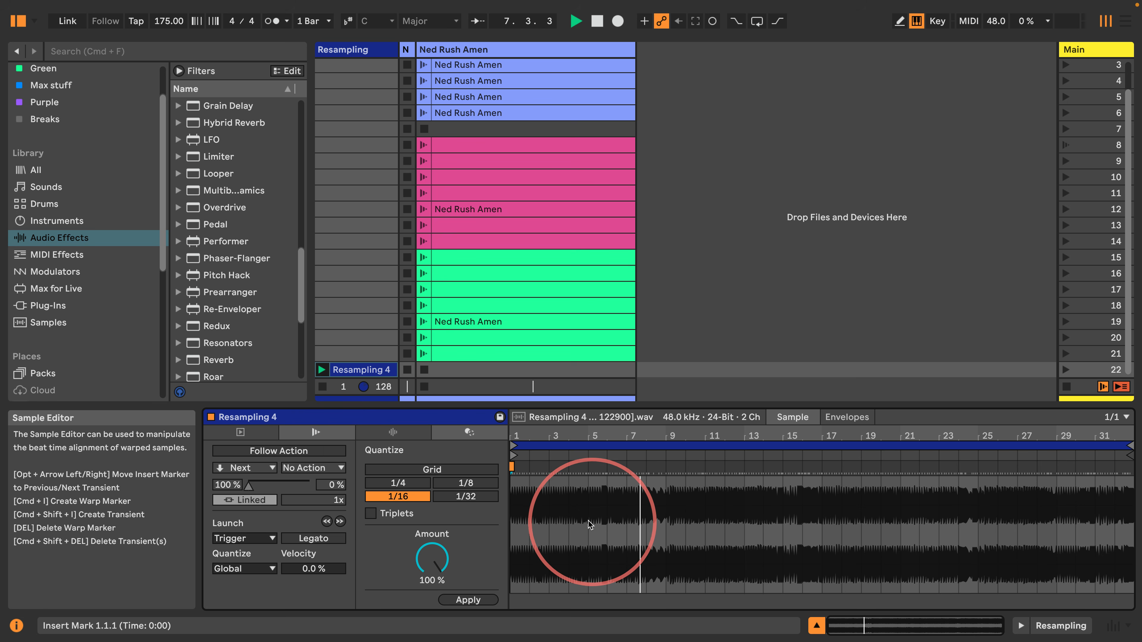
pyautogui.moveTo(686, 441)
pyautogui.mouseDown()
pyautogui.moveTo(676, 420)
pyautogui.moveTo(667, 433)
pyautogui.mouseUp()
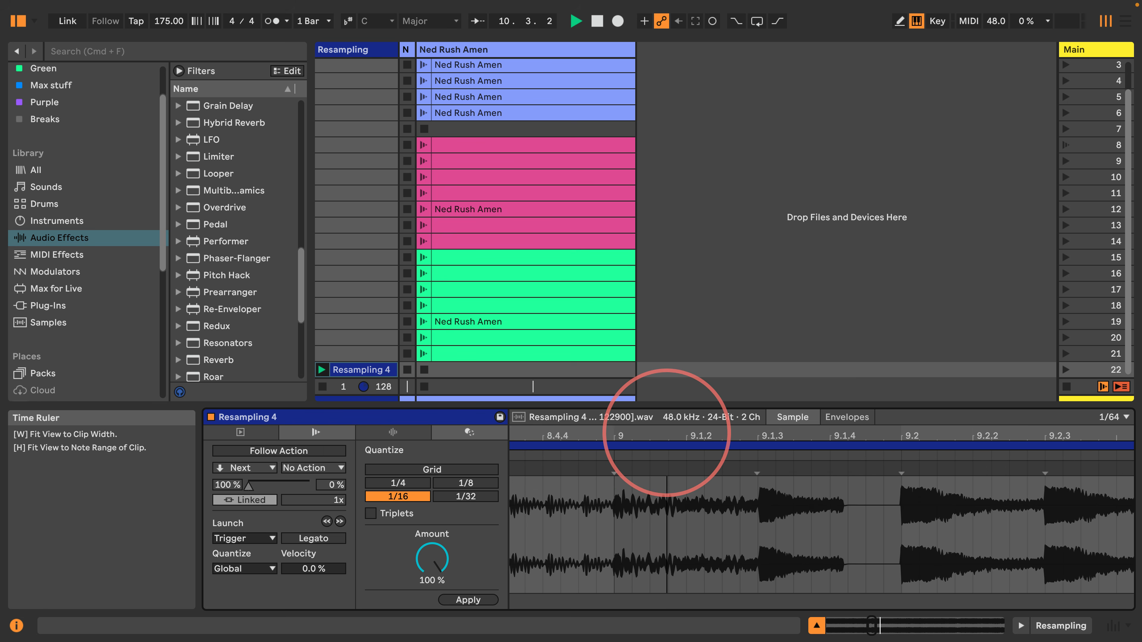
pyautogui.press('w')
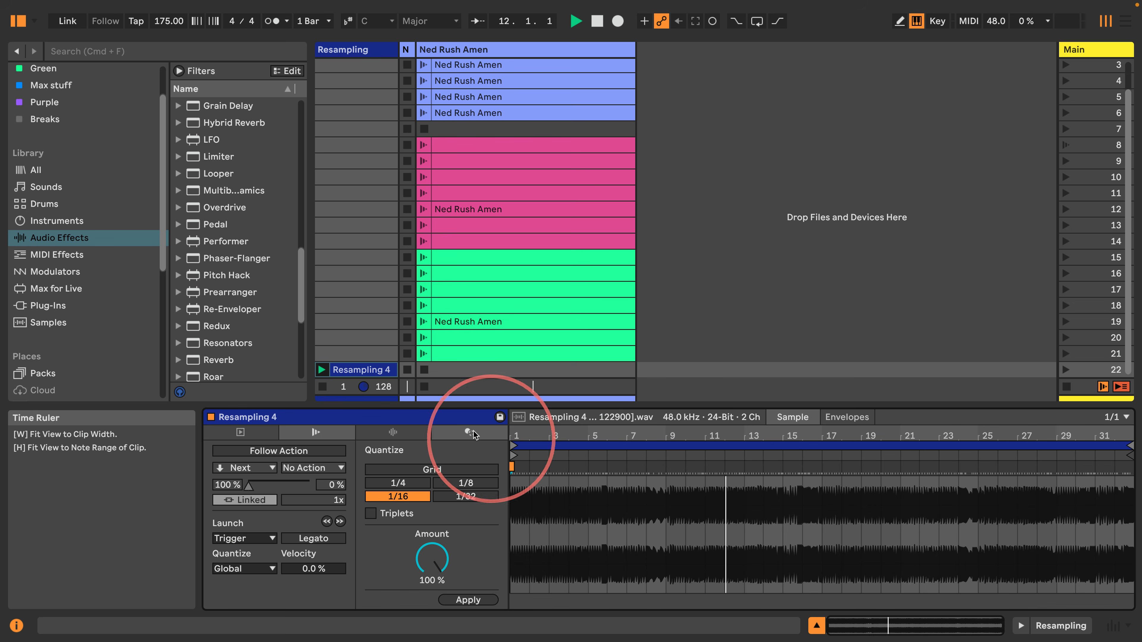
pyautogui.click(18, 25)
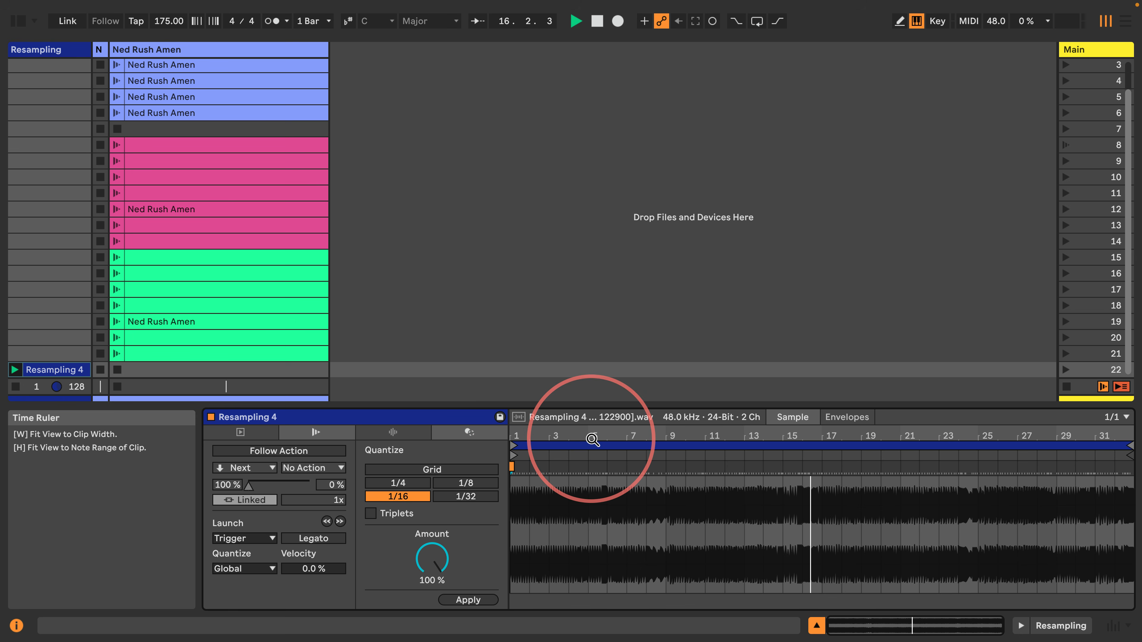
pyautogui.press('space')
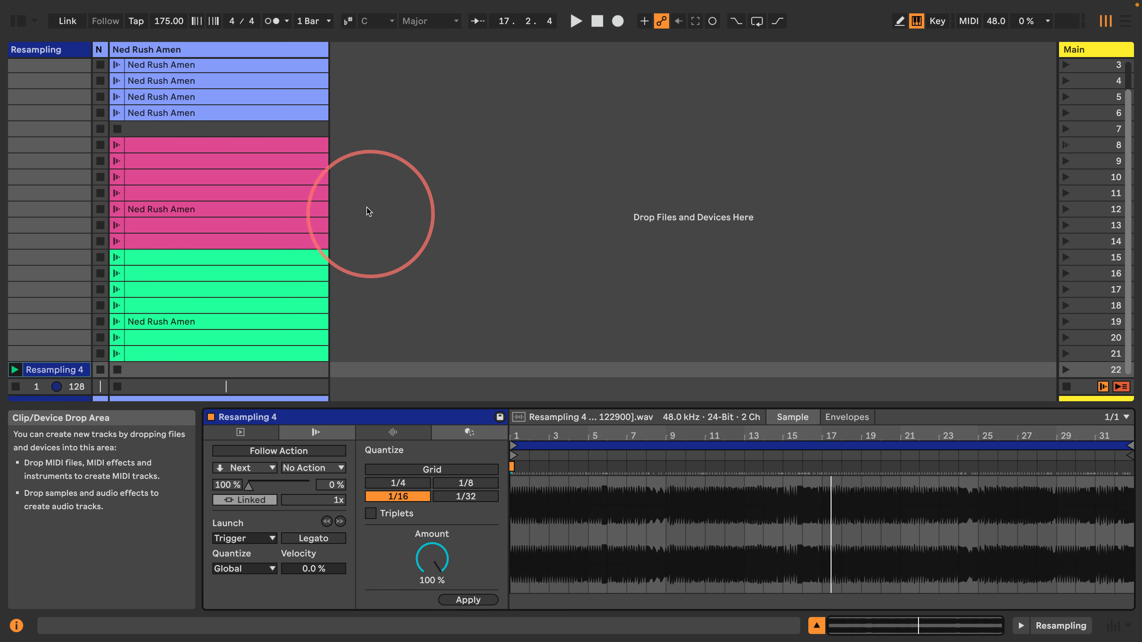
# Create an empty MIDI clip in scene 7 and draw rising notes from E3 through 1.2.4
pyautogui.doubleClick(207, 128)
pyautogui.click(765, 417)
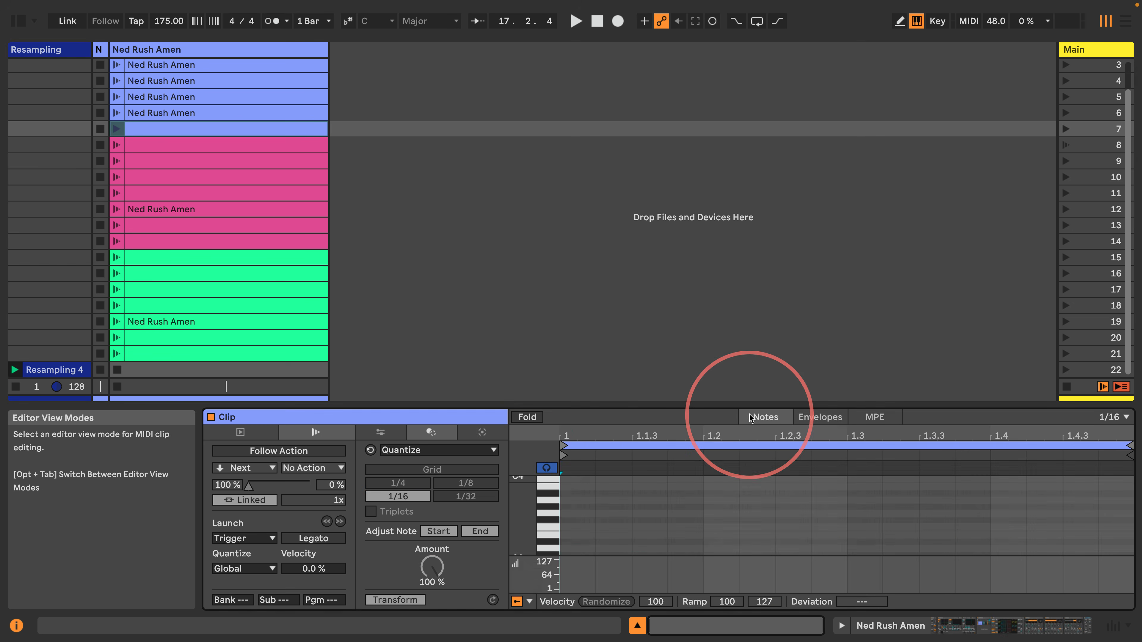
pyautogui.doubleClick(579, 534)
pyautogui.doubleClick(612, 521)
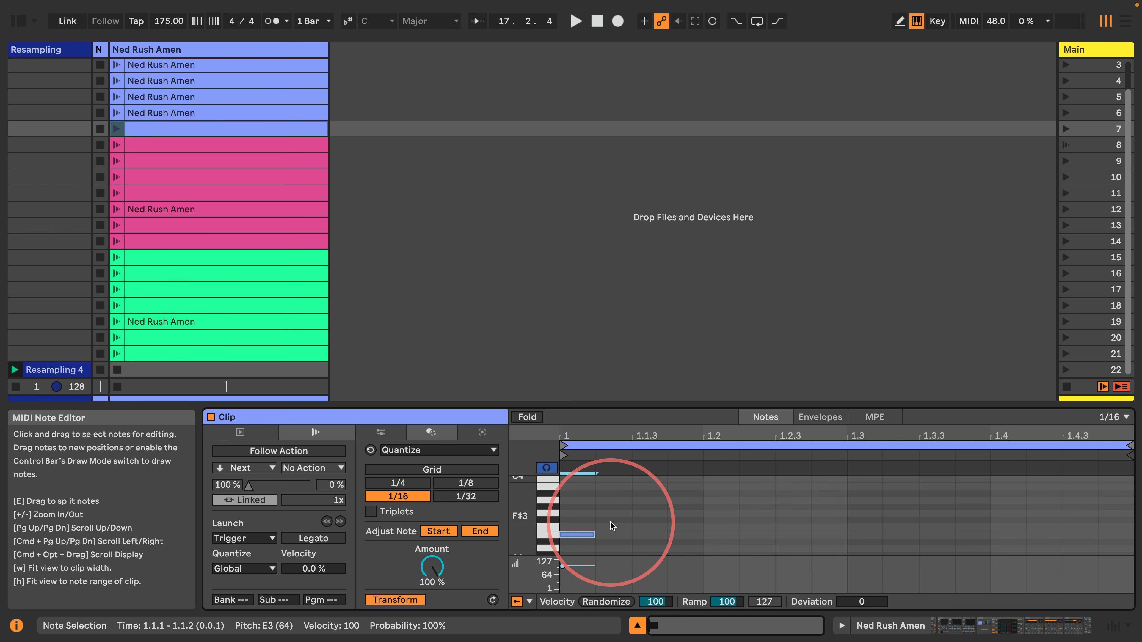
pyautogui.doubleClick(648, 514)
pyautogui.doubleClick(685, 527)
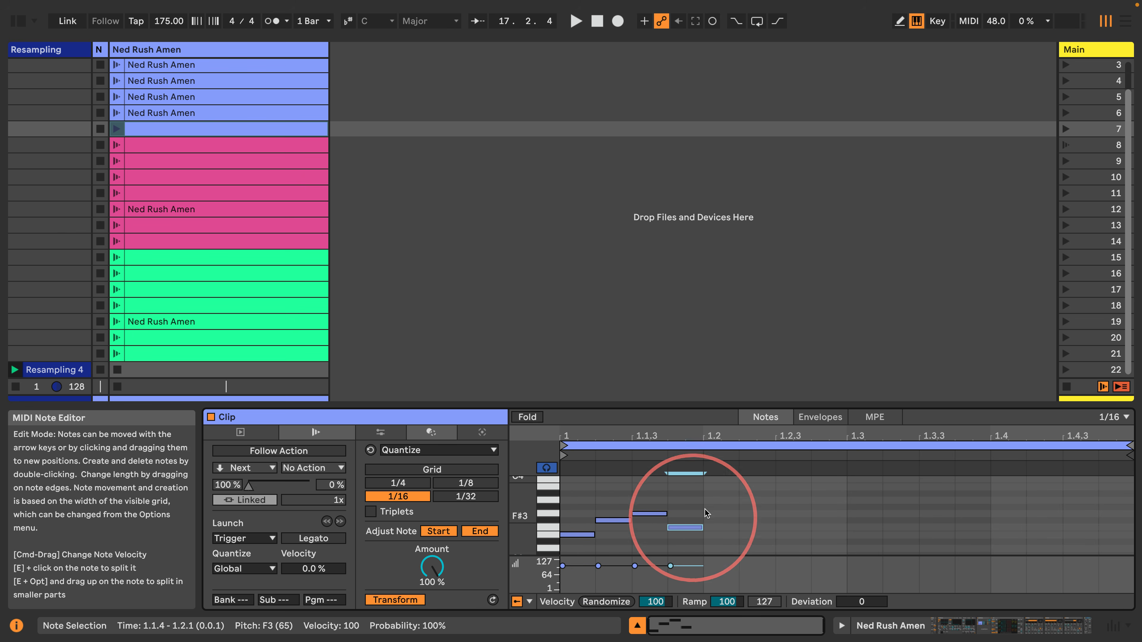
pyautogui.doubleClick(721, 500)
pyautogui.doubleClick(758, 521)
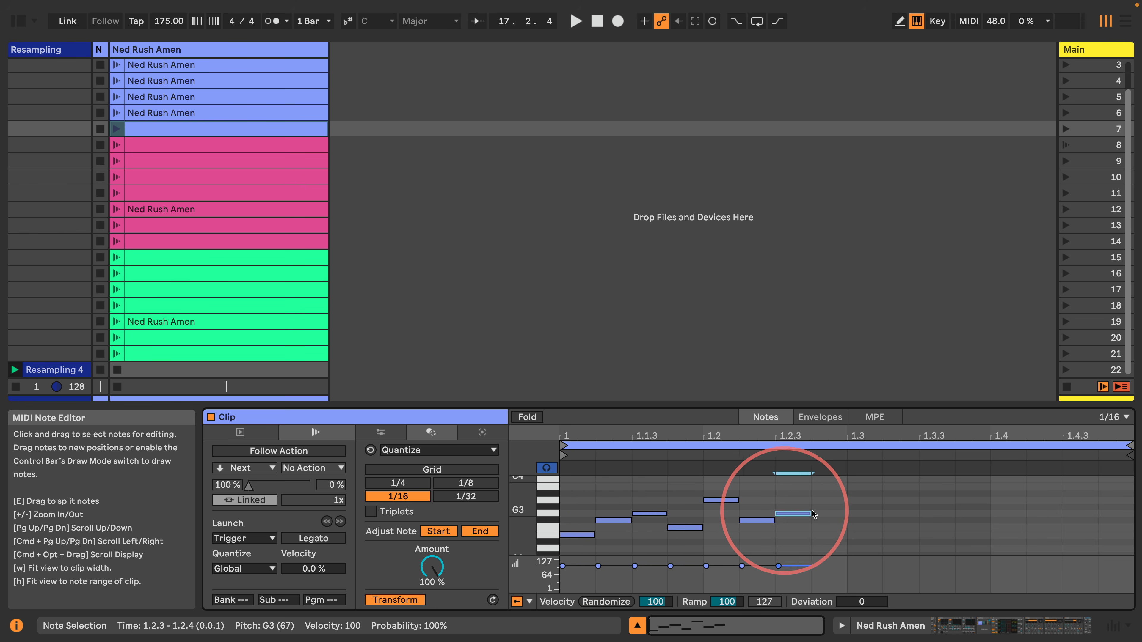
pyautogui.doubleClick(793, 513)
pyautogui.doubleClick(829, 507)
# Draw the remaining notes through 1.4.4, then select and delete all of them
pyautogui.doubleClick(864, 520)
pyautogui.doubleClick(901, 513)
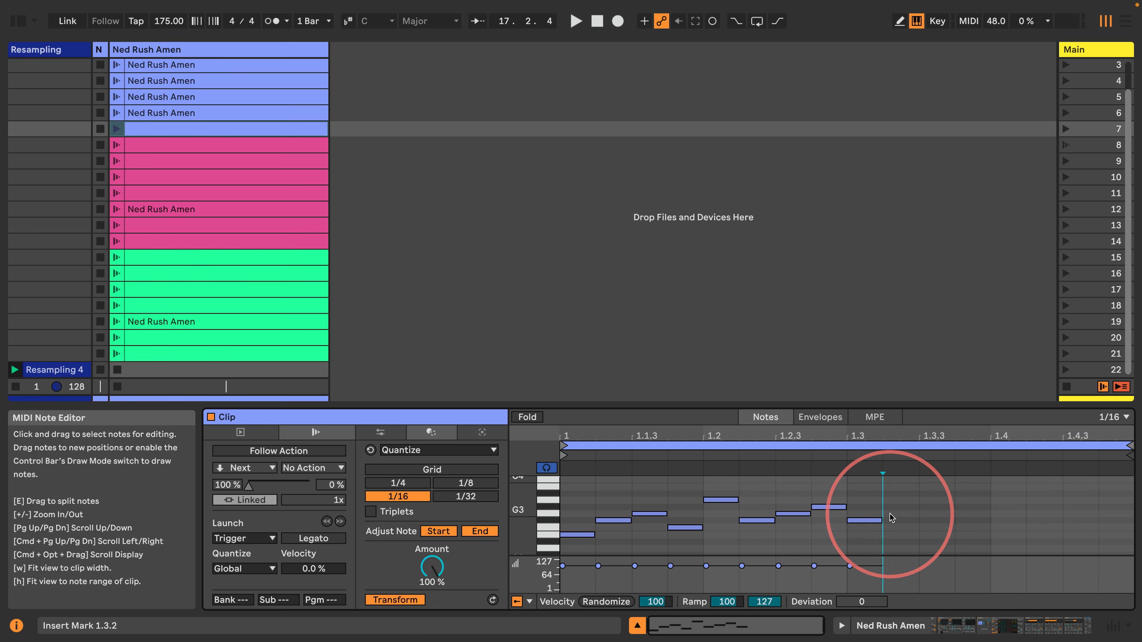
pyautogui.doubleClick(937, 500)
pyautogui.doubleClick(969, 520)
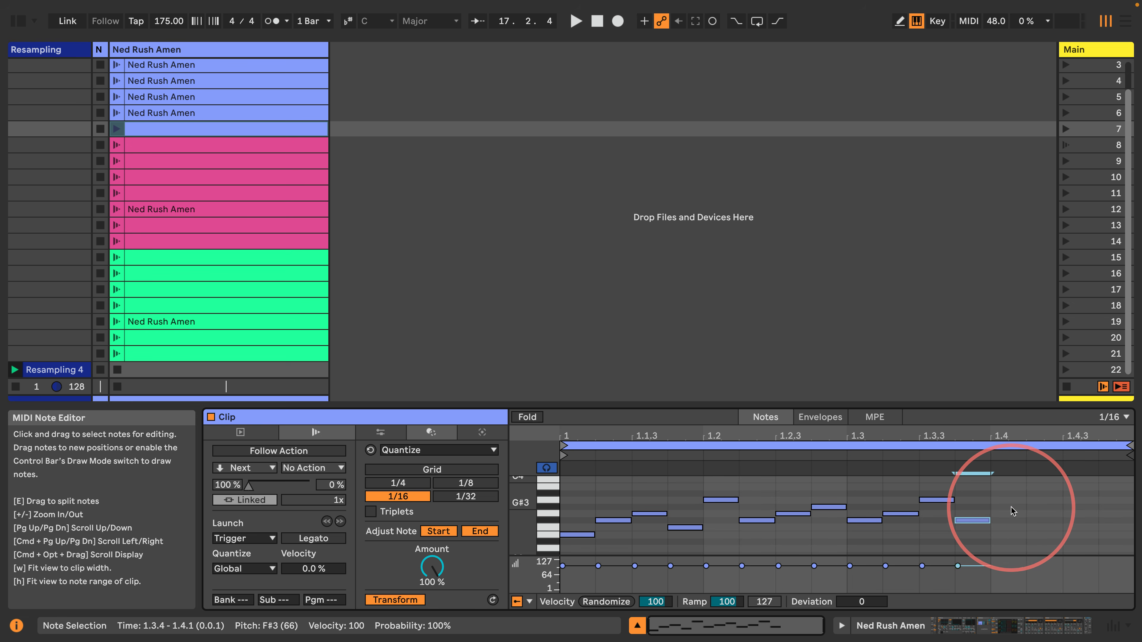
pyautogui.doubleClick(1008, 507)
pyautogui.click(1072, 499)
pyautogui.doubleClick(1071, 495)
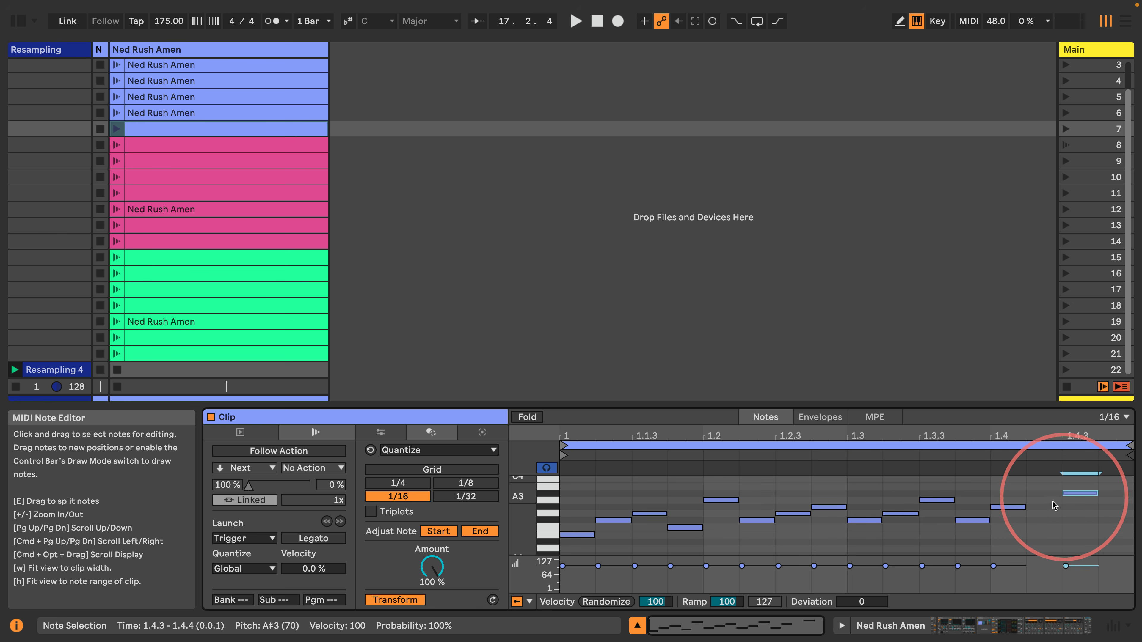
pyautogui.doubleClick(1047, 501)
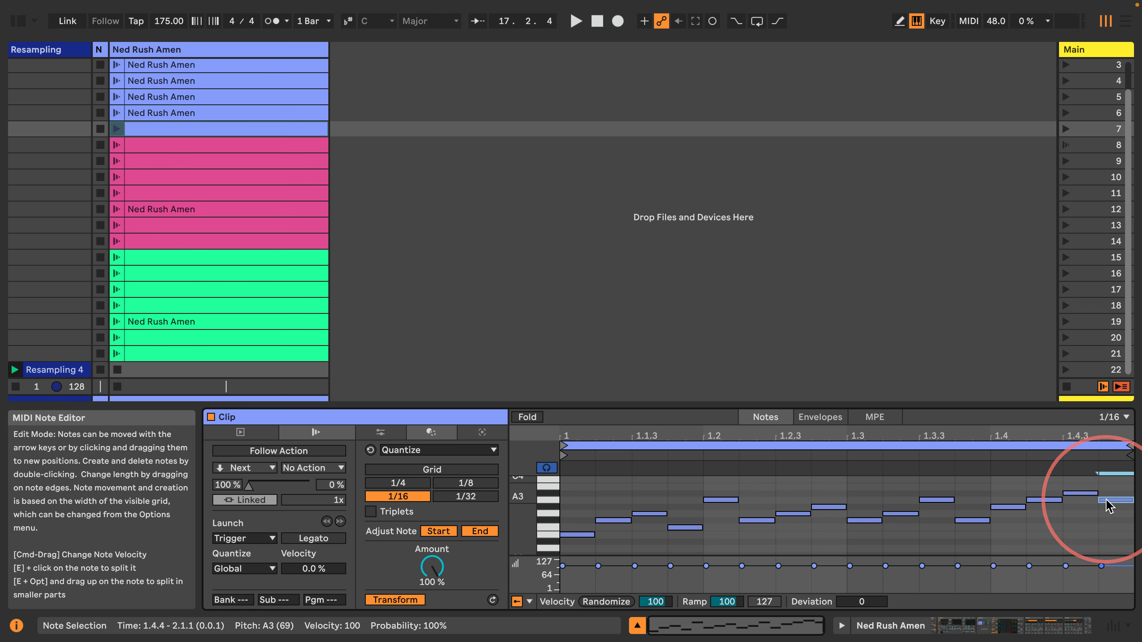
pyautogui.doubleClick(1108, 500)
pyautogui.moveTo(1112, 542)
pyautogui.mouseDown()
pyautogui.moveTo(569, 478)
pyautogui.moveTo(527, 507)
pyautogui.mouseUp()
pyautogui.press('BackSpace')
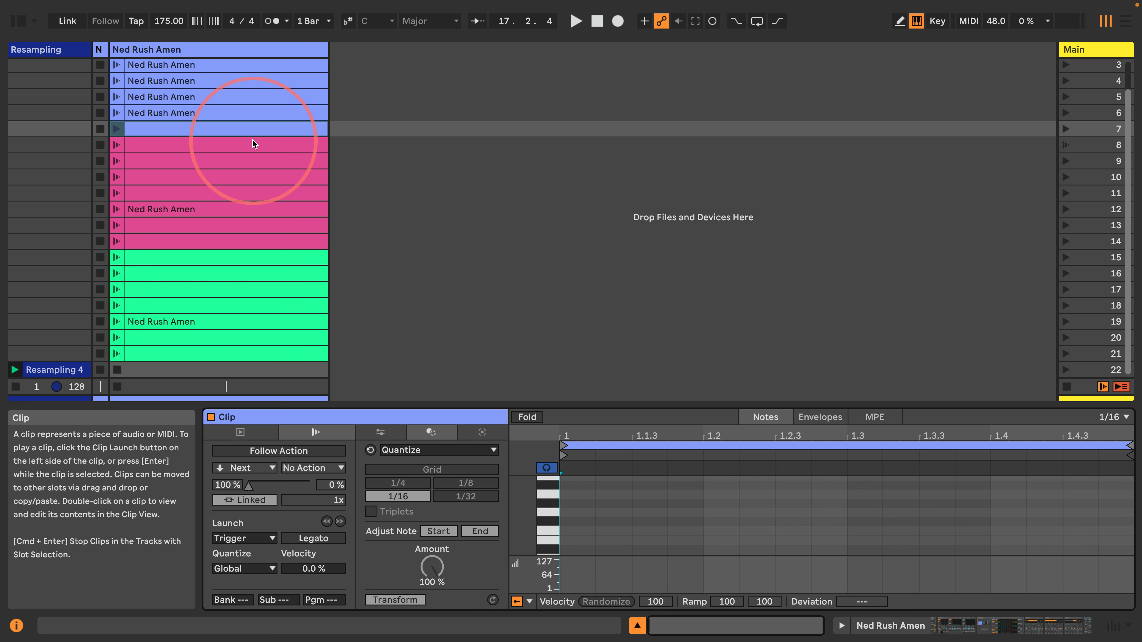
# Delete the scene-7 clip and open the scene-1 clip to inspect its follow action
pyautogui.click(230, 129)
pyautogui.press('Delete')
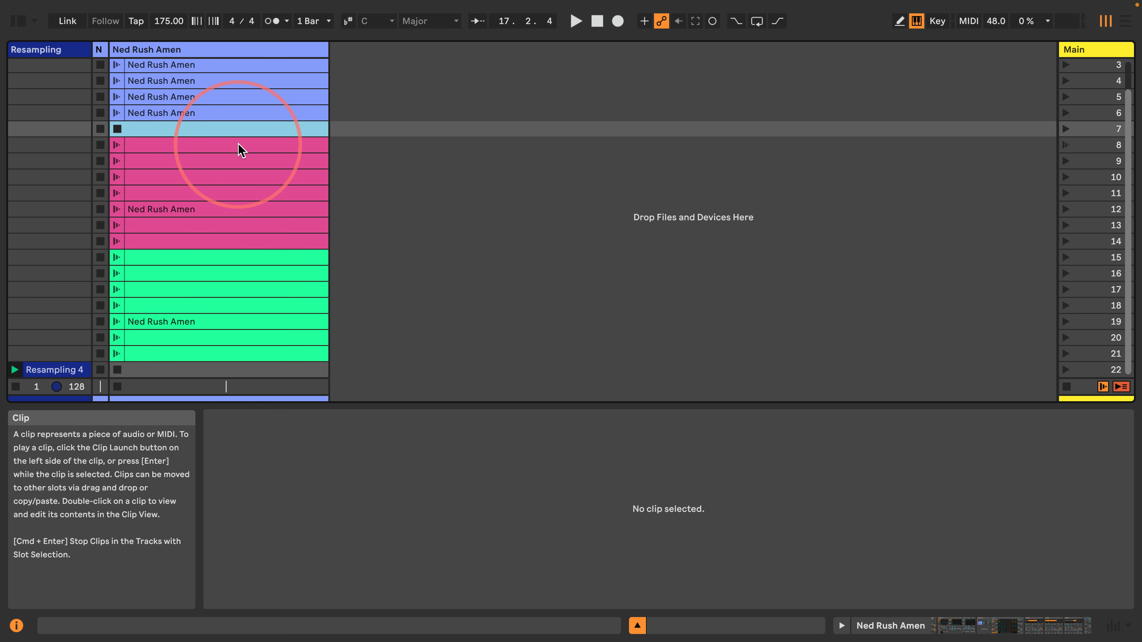
pyautogui.scroll(2, 224, 162)
pyautogui.click(196, 64)
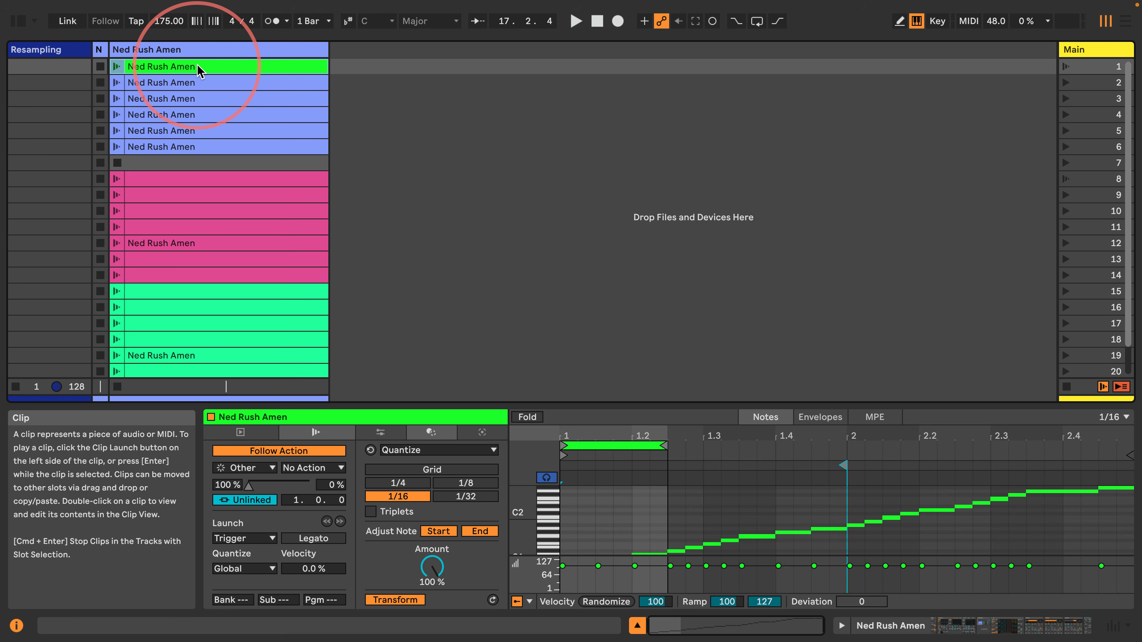
# Step through the blue and green clips checking each one's Follow Action settings
pyautogui.press('Down')
pyautogui.press('Down')
pyautogui.press('Down')
pyautogui.press('Down')
pyautogui.press('Down')
pyautogui.press('Down')
pyautogui.press('Down')
pyautogui.press('Down')
pyautogui.press('Down')
pyautogui.press('Down')
pyautogui.press('Down')
pyautogui.press('Down')
pyautogui.press('Down')
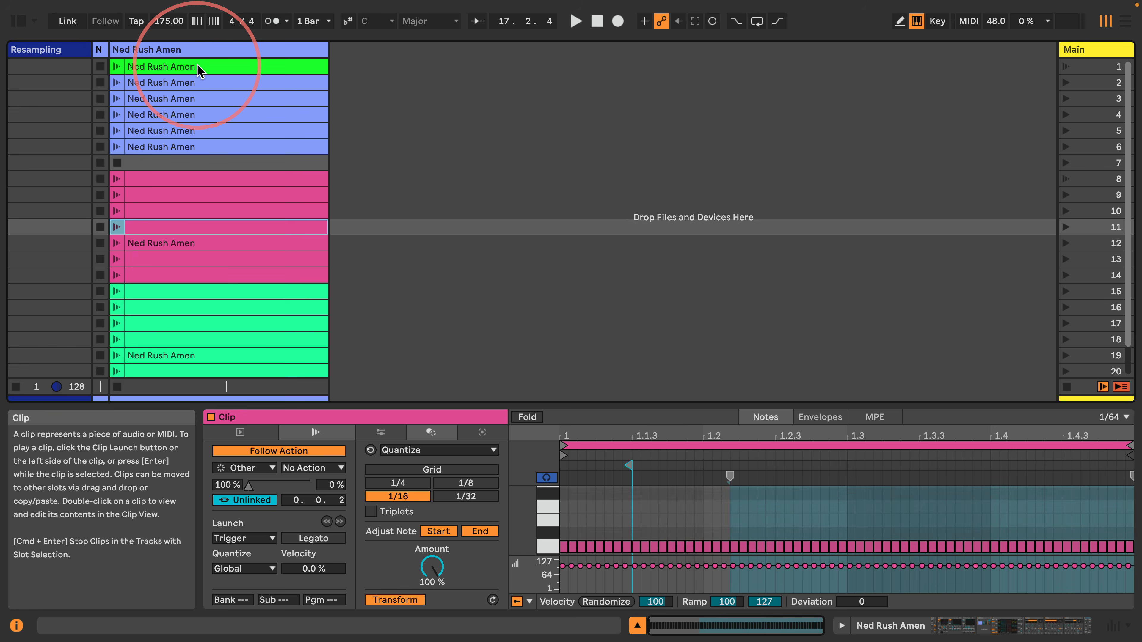
pyautogui.press('Down')
pyautogui.press('Down')
pyautogui.press('Down')
pyautogui.press('Down')
pyautogui.press('Down')
pyautogui.press('Down')
pyautogui.press('Down')
pyautogui.press('Down')
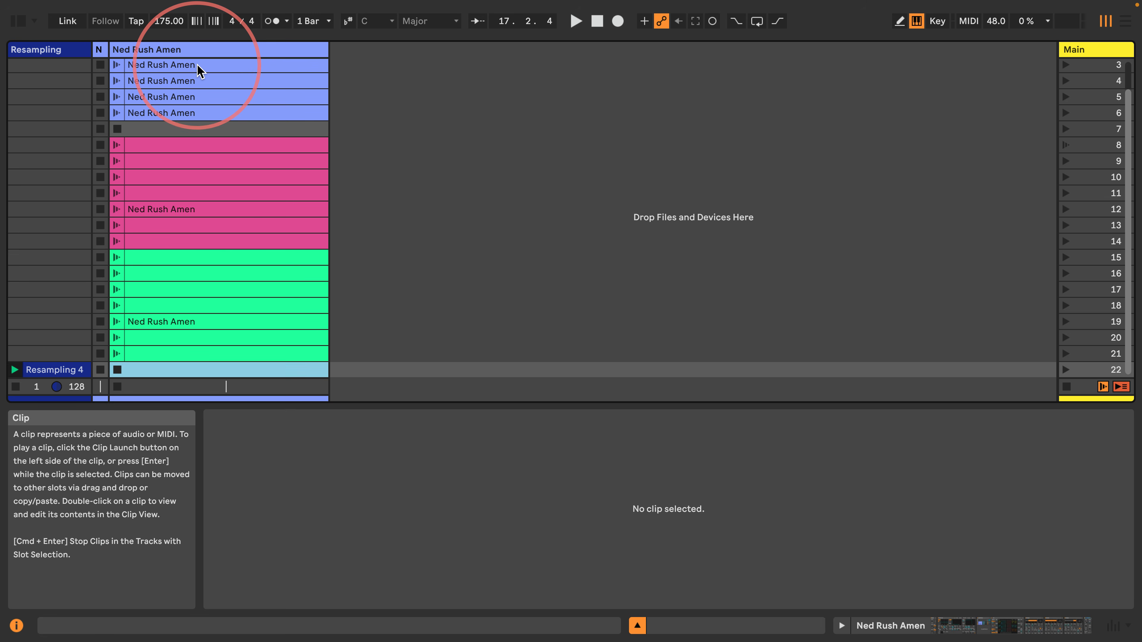
pyautogui.press('Up')
pyautogui.press('Up')
pyautogui.press('Up')
pyautogui.press('Up')
pyautogui.press('Up')
pyautogui.press('Up')
pyautogui.press('Up')
pyautogui.press('Up')
pyautogui.press('Up')
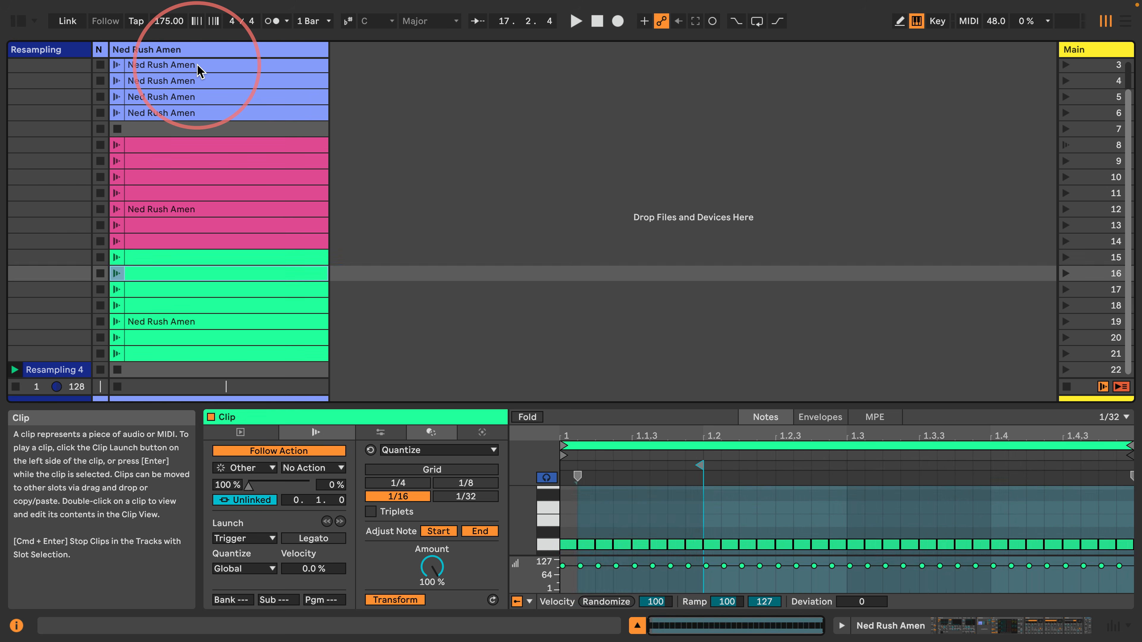
pyautogui.press('Up')
pyautogui.press('Up')
pyautogui.press('Up')
pyautogui.press('Up')
pyautogui.press('Up')
pyautogui.press('Up')
pyautogui.press('Up')
pyautogui.press('Up')
pyautogui.press('Up')
pyautogui.press('Up')
pyautogui.press('Up')
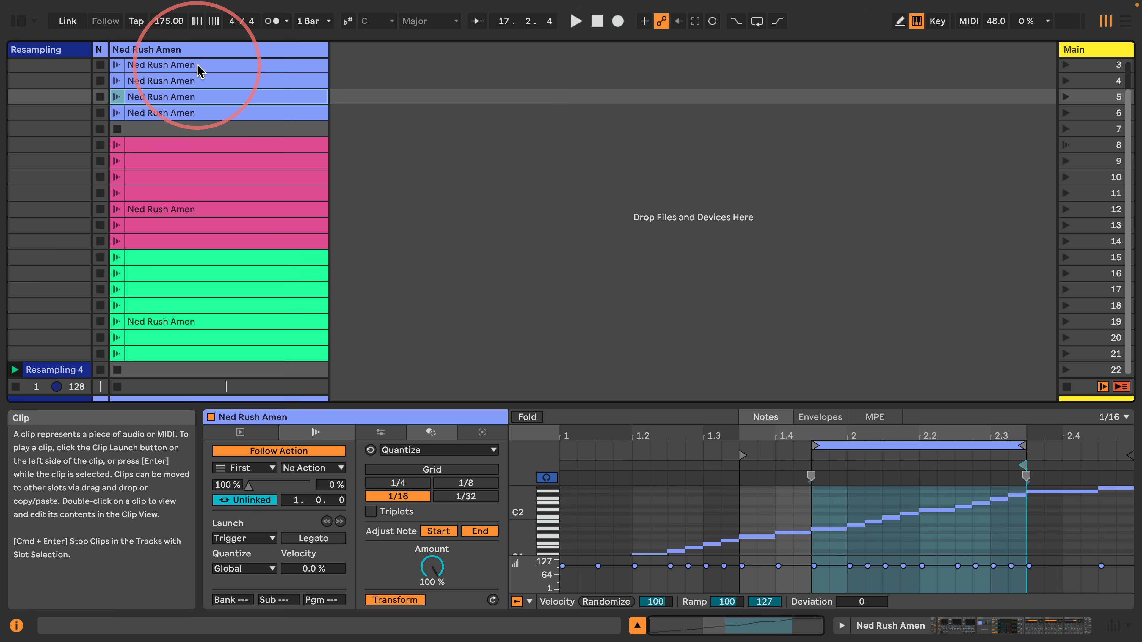
pyautogui.press('Up')
pyautogui.press('Down')
pyautogui.press('Down')
pyautogui.press('Down')
pyautogui.press('Down')
pyautogui.press('Down')
pyautogui.press('Down')
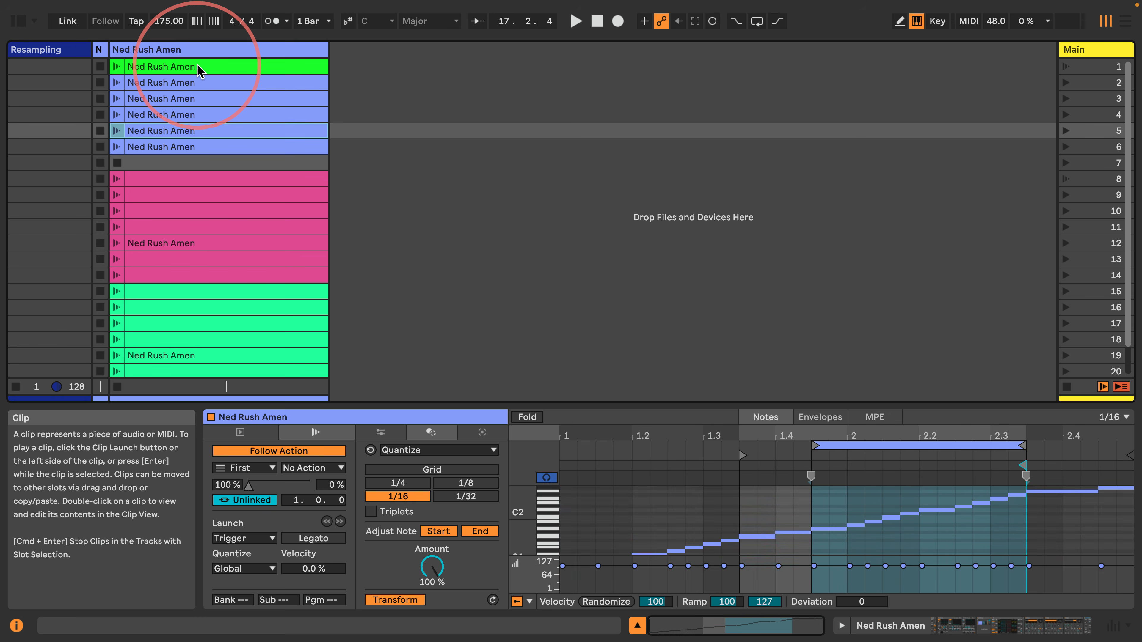
pyautogui.press('Down')
pyautogui.press('Down')
pyautogui.press('Down')
pyautogui.press('Down')
pyautogui.press('Down')
pyautogui.press('Down')
pyautogui.press('Down')
pyautogui.press('Down')
pyautogui.press('Down')
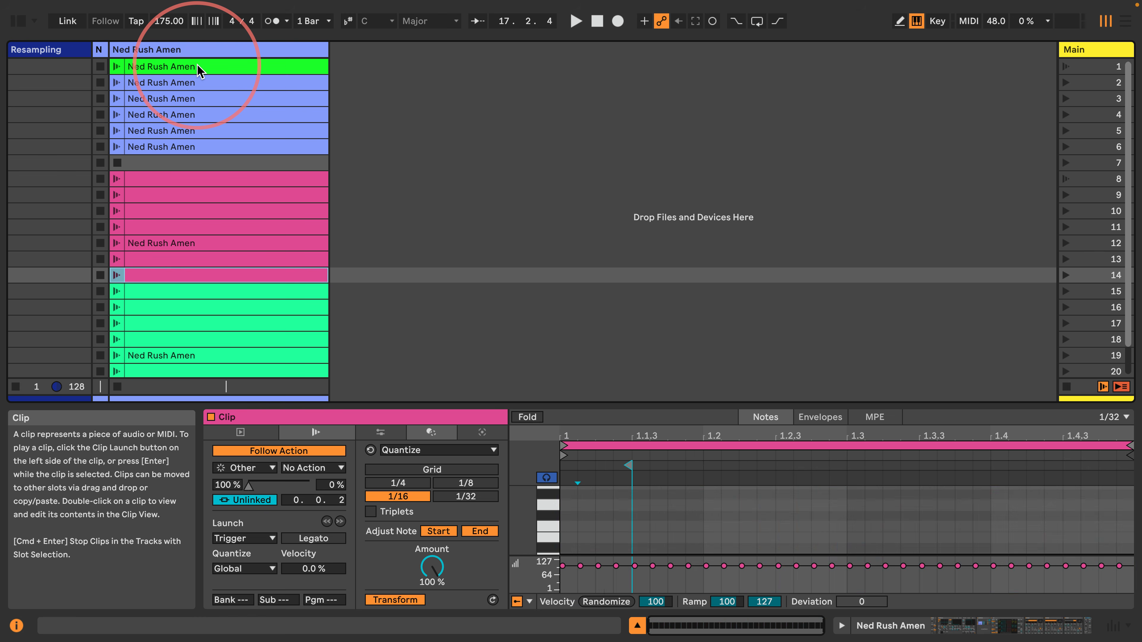
pyautogui.press('Down')
pyautogui.press('Down')
pyautogui.press('Down')
pyautogui.press('Down')
pyautogui.press('Down')
pyautogui.press('Up')
pyautogui.press('Up')
pyautogui.press('Up')
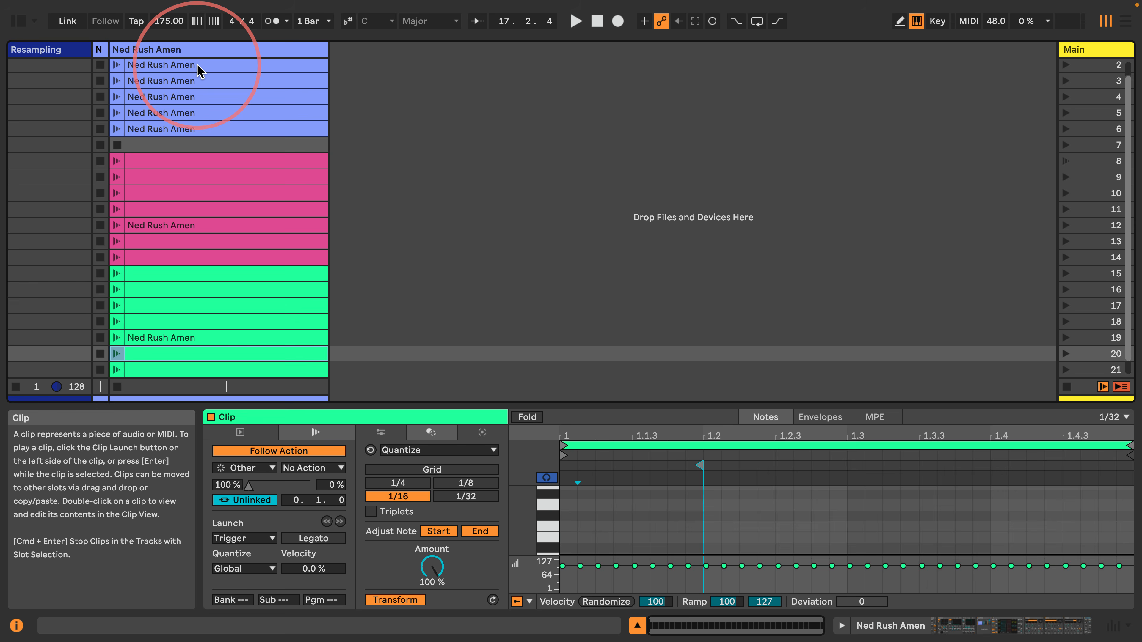
pyautogui.press('Down')
pyautogui.press('Down')
pyautogui.press('Down')
pyautogui.press('Down')
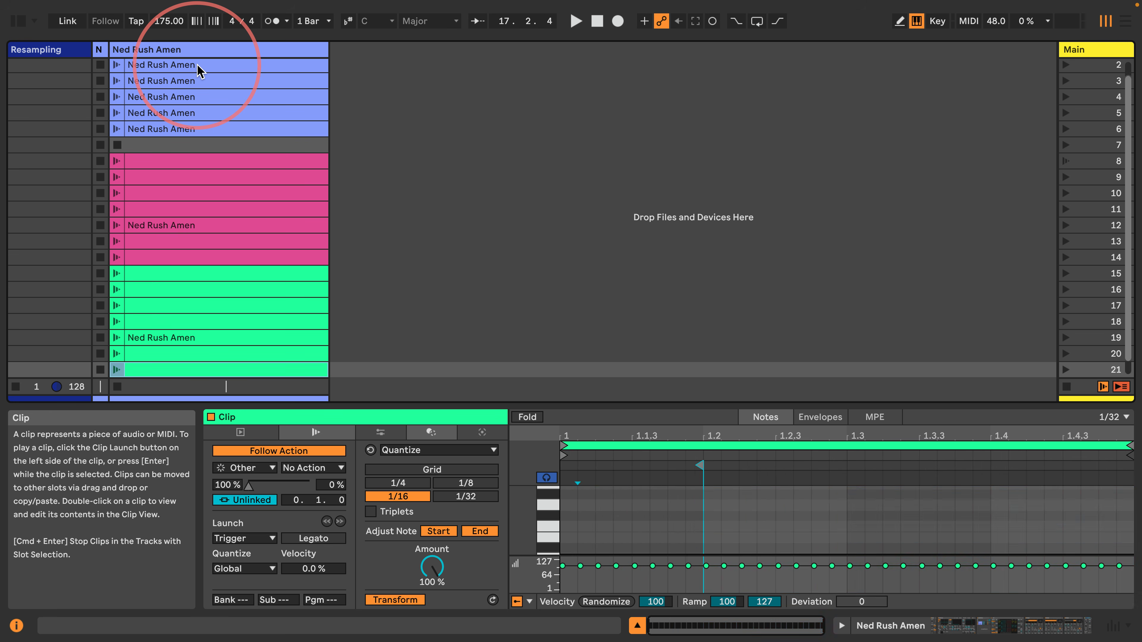